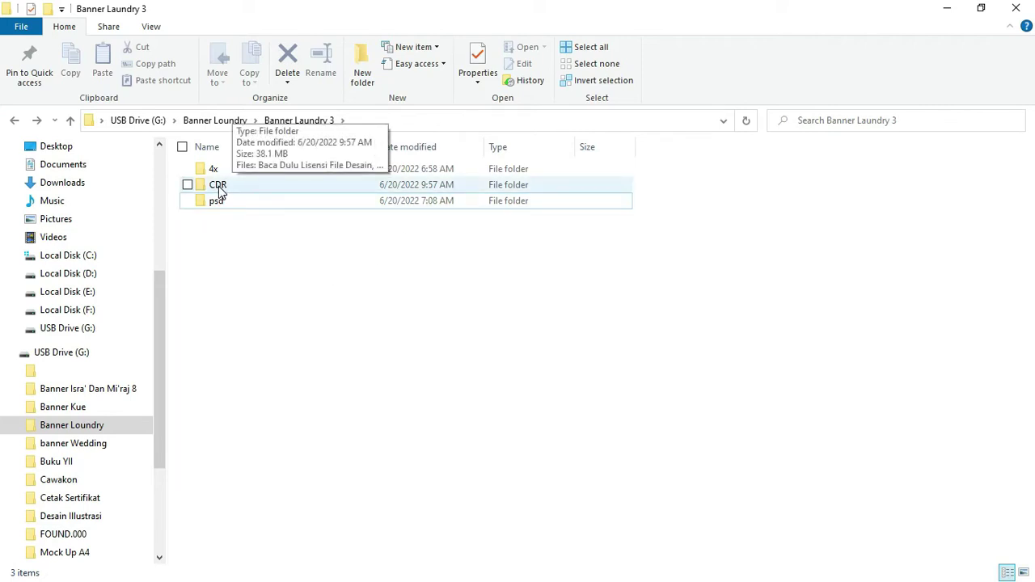
Step: Open Banner Loundry 3 psd-01 through psd-03 from the psd folder together in Photoshop
{"action": "left_click", "coordinate": [219, 188]}
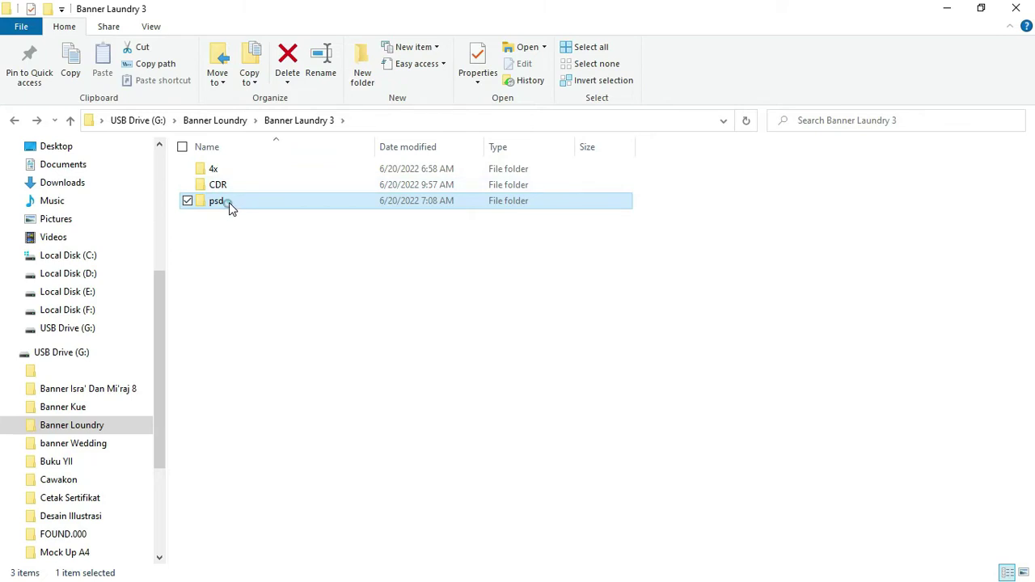
{"action": "double_click", "coordinate": [229, 203]}
{"action": "left_click", "coordinate": [249, 187]}
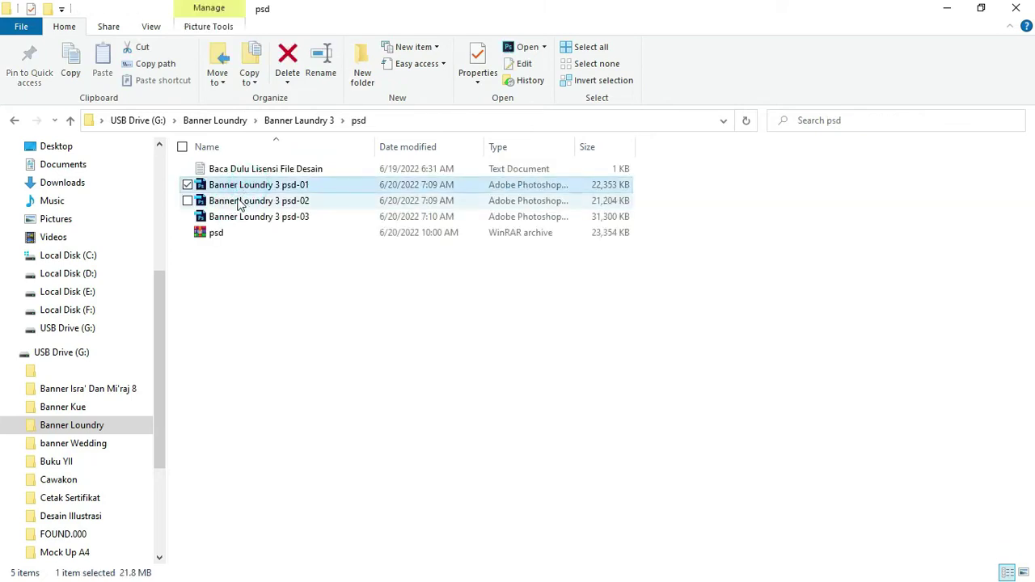
{"action": "left_click", "coordinate": [253, 217], "text": "shift"}
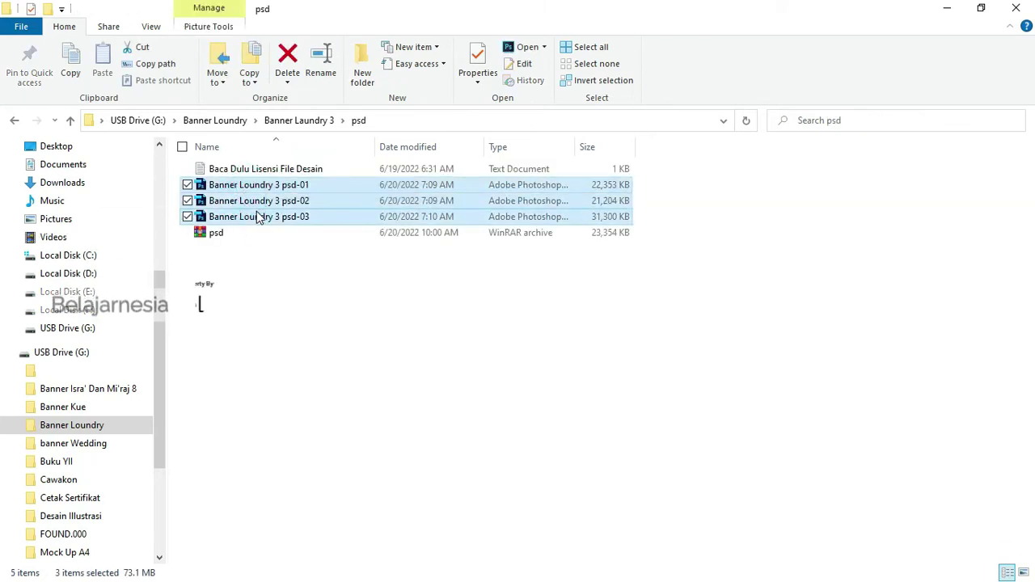
{"action": "right_click", "coordinate": [257, 206]}
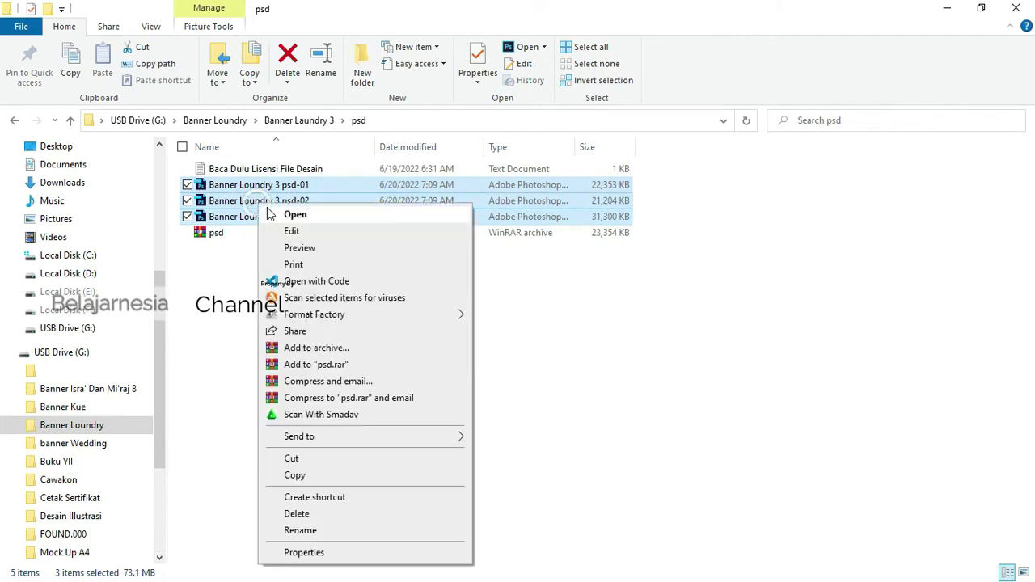
{"action": "left_click", "coordinate": [296, 217]}
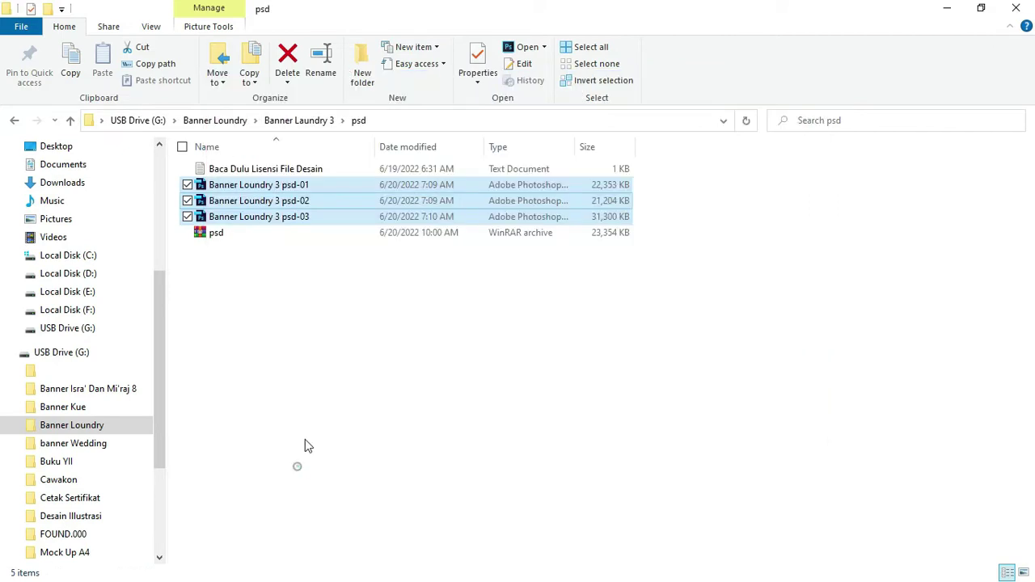
Step: Open Banner Loundry 3 CDR 01 from the CDR folder with CorelDRAW X7
{"action": "left_click", "coordinate": [305, 439]}
{"action": "left_click", "coordinate": [327, 121]}
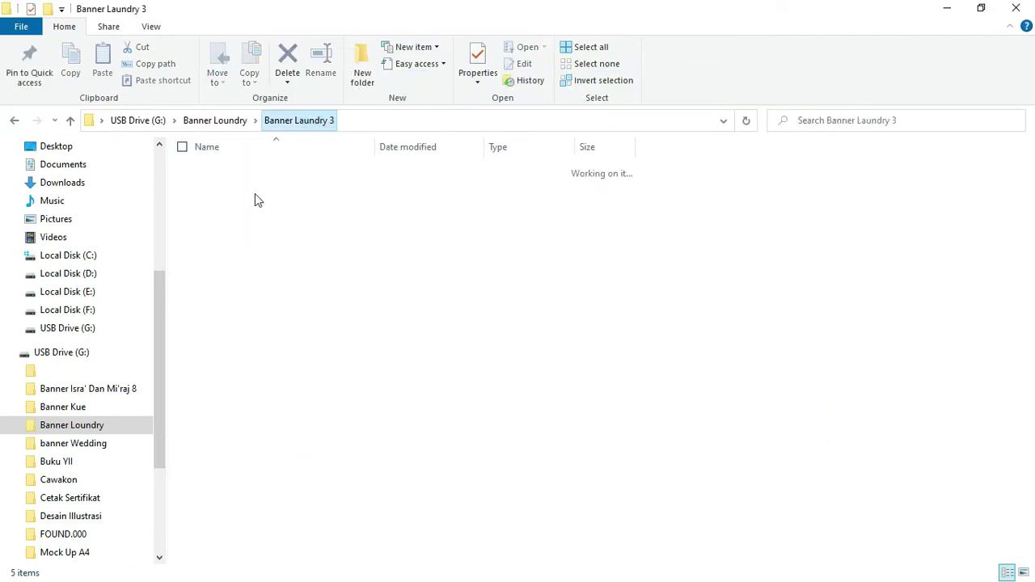
{"action": "double_click", "coordinate": [232, 184]}
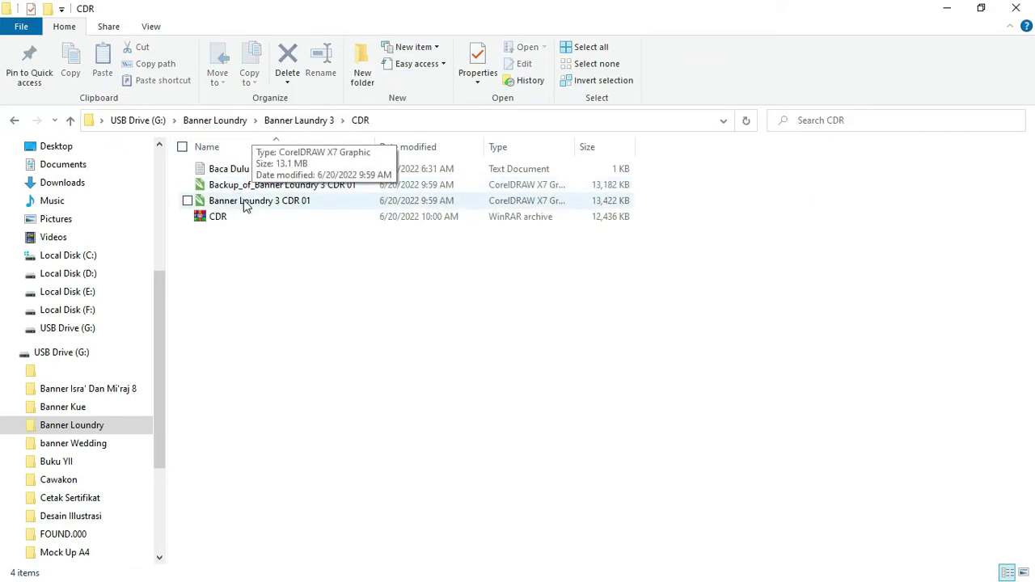
{"action": "left_click", "coordinate": [245, 203]}
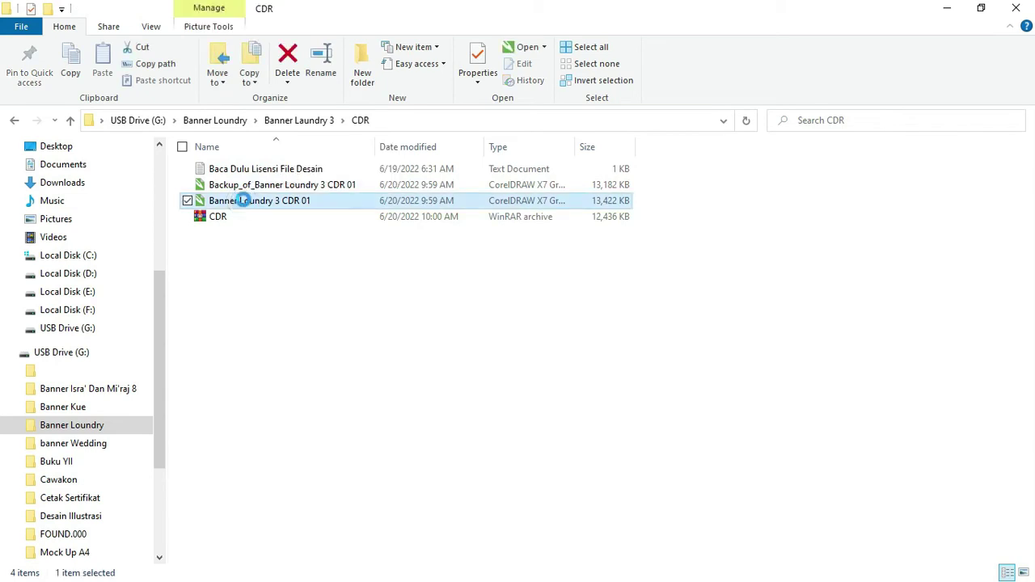
{"action": "right_click", "coordinate": [243, 201]}
{"action": "left_click", "coordinate": [275, 209]}
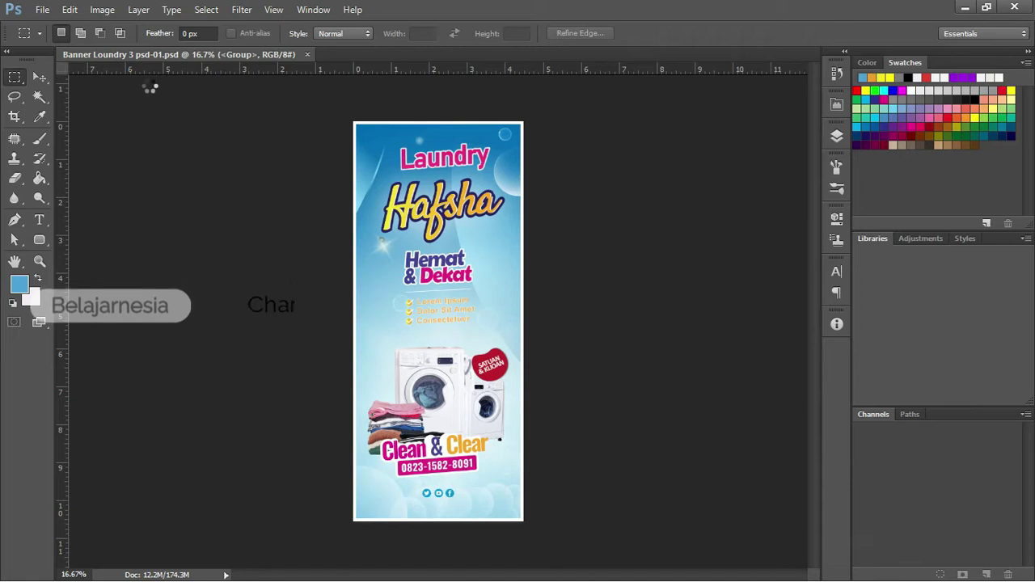
Step: Alt+Tab back to Photoshop, where the wide psd-02 banner is showing
{"action": "key", "text": "alt"}
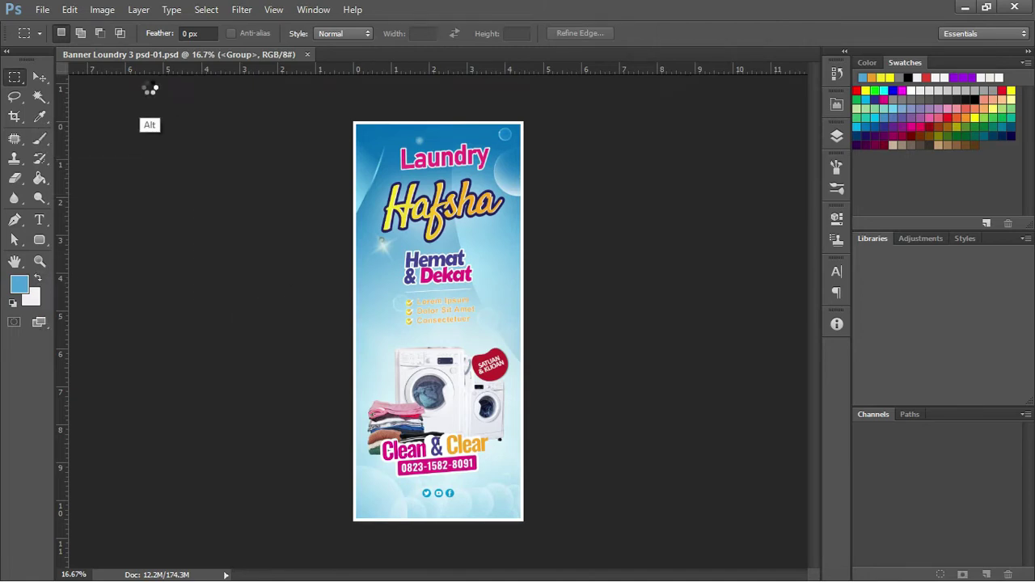
{"action": "key", "text": "alt+Tab"}
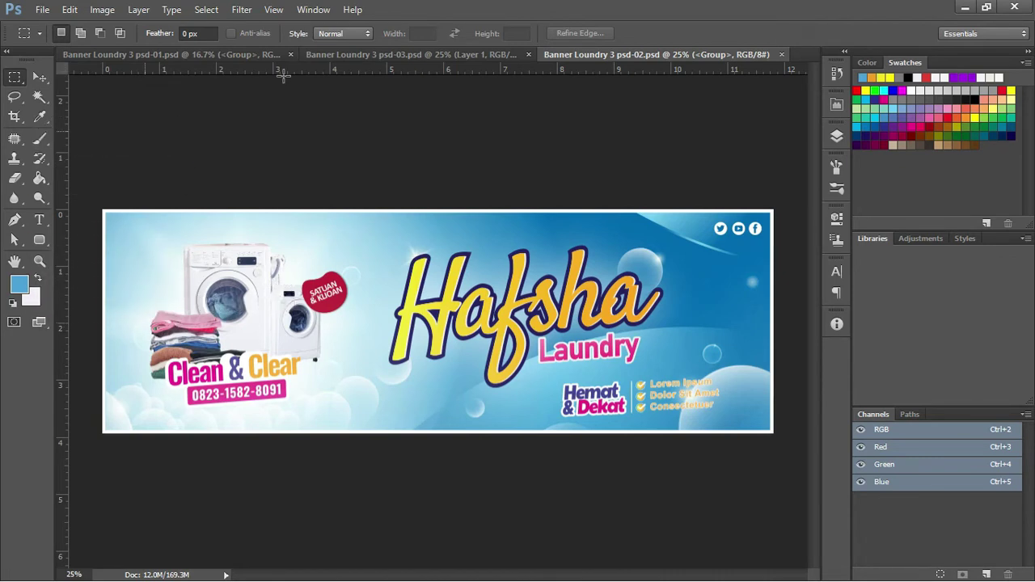
Step: Browse the psd-03, psd-02 and psd-01 banner tabs, clearing the social-icon selection
{"action": "key", "text": "v"}
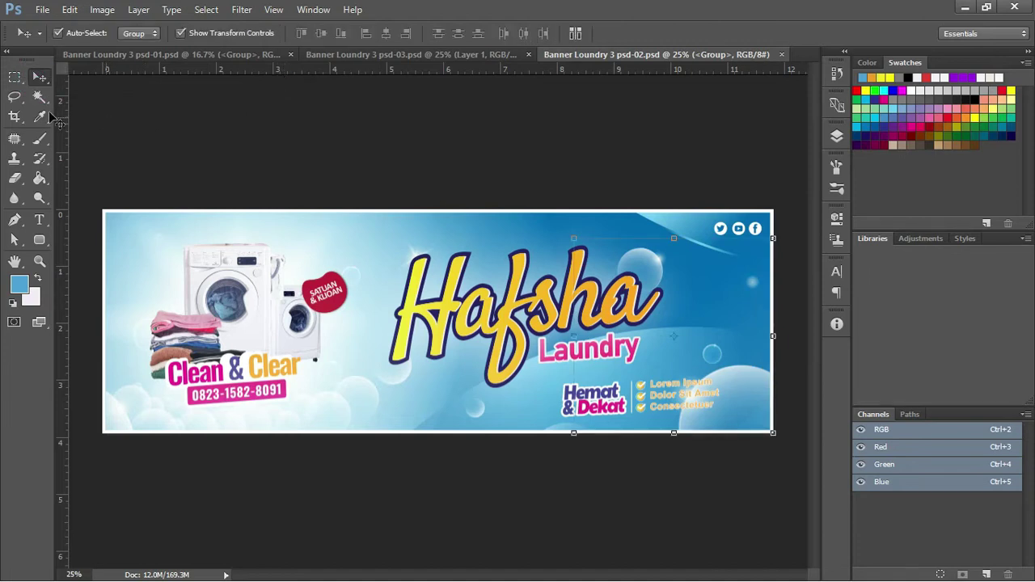
{"action": "left_click", "coordinate": [324, 54]}
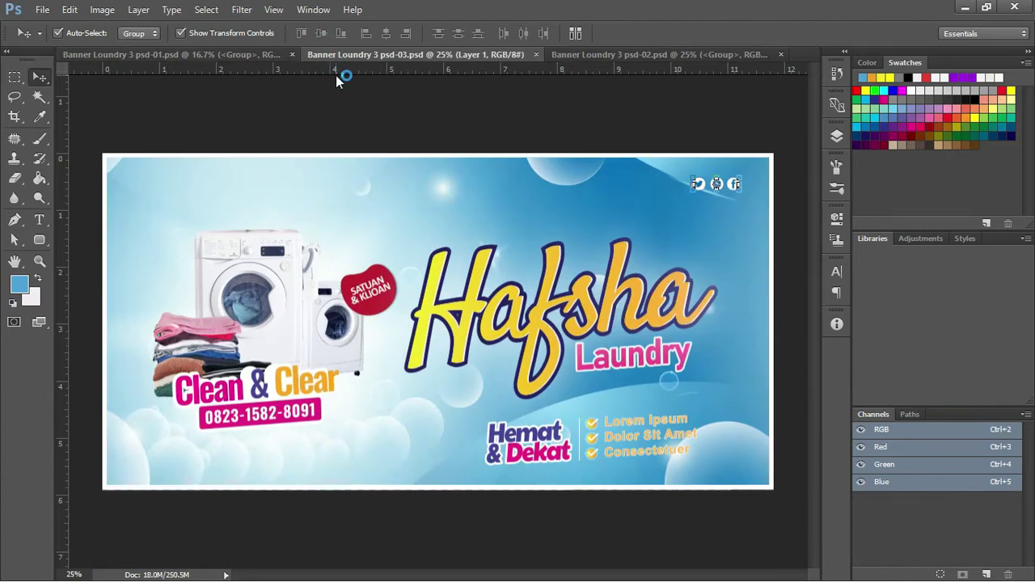
{"action": "key", "text": "ctrl+d"}
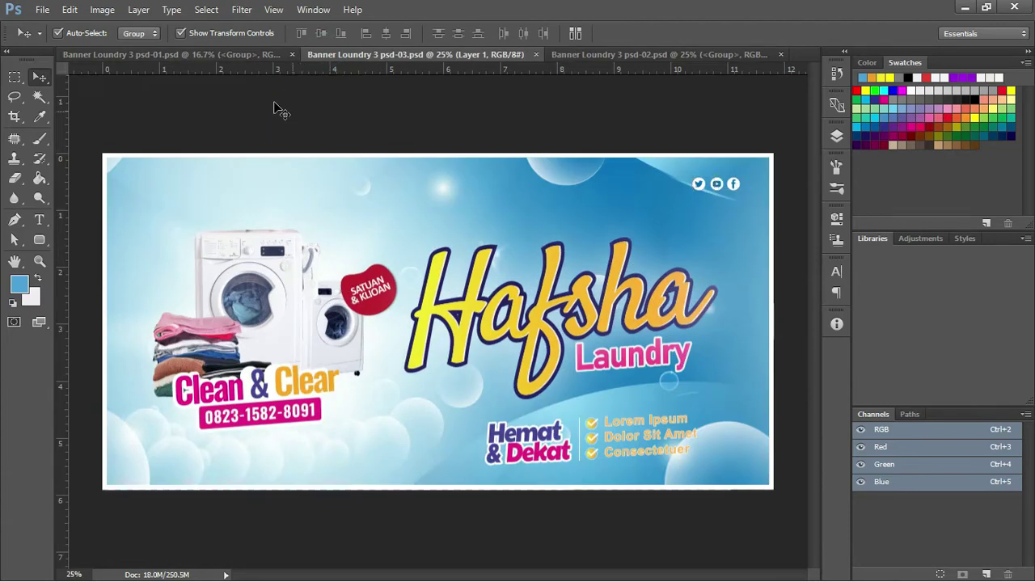
{"action": "left_click", "coordinate": [233, 56]}
{"action": "left_click", "coordinate": [235, 58]}
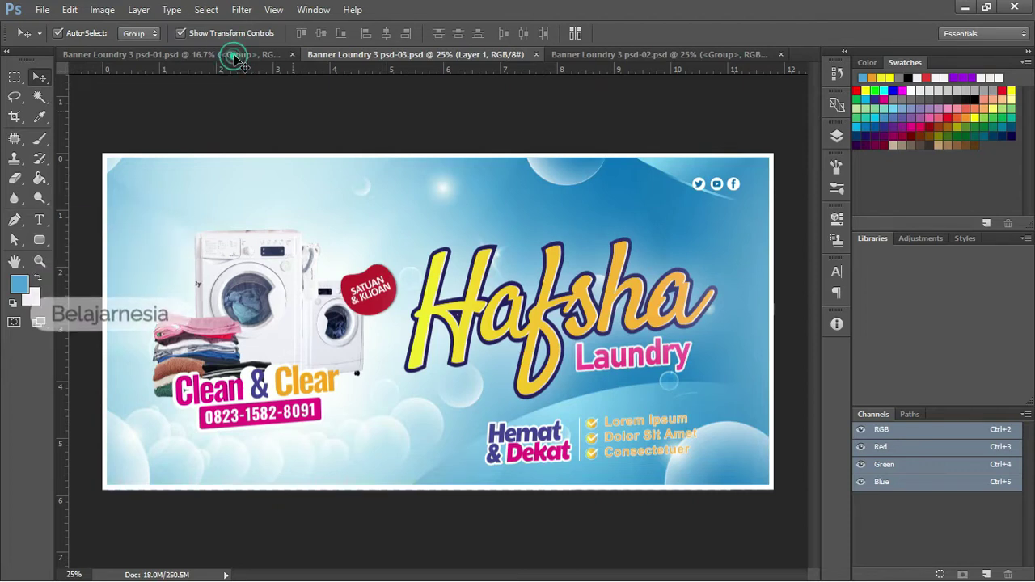
{"action": "left_click", "coordinate": [89, 56]}
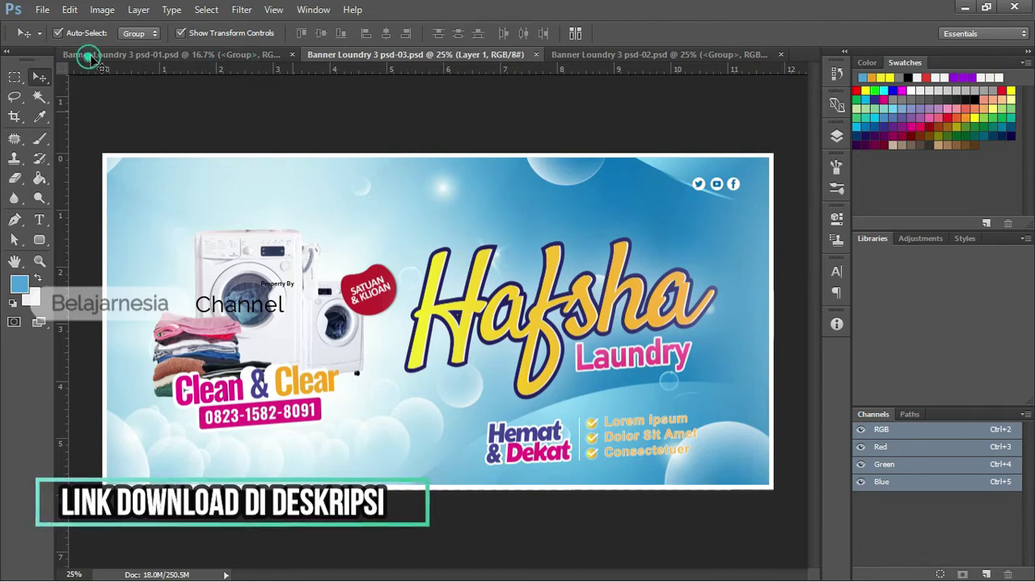
{"action": "left_click", "coordinate": [573, 56]}
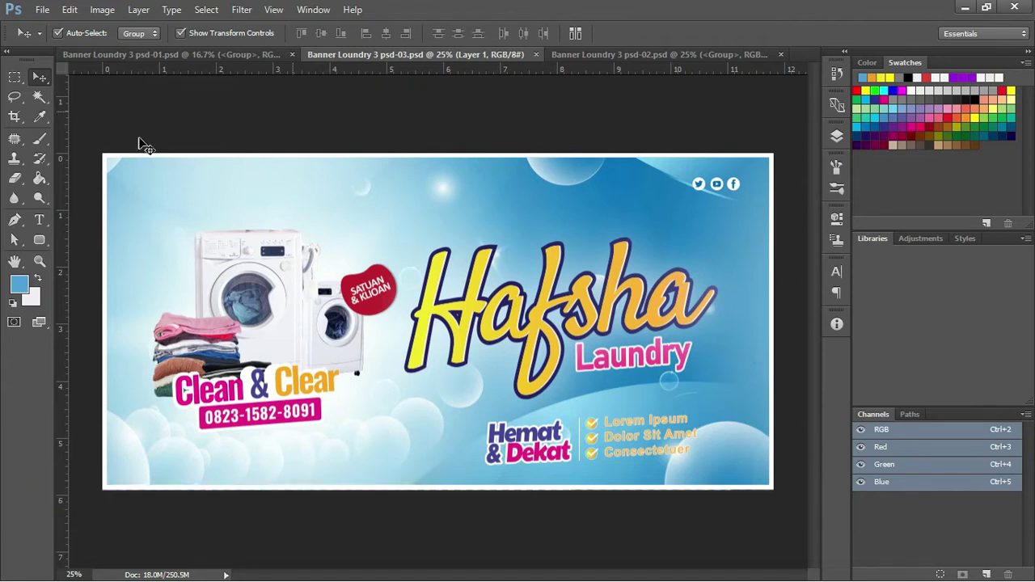
{"action": "left_click", "coordinate": [206, 60]}
{"action": "left_click", "coordinate": [202, 54]}
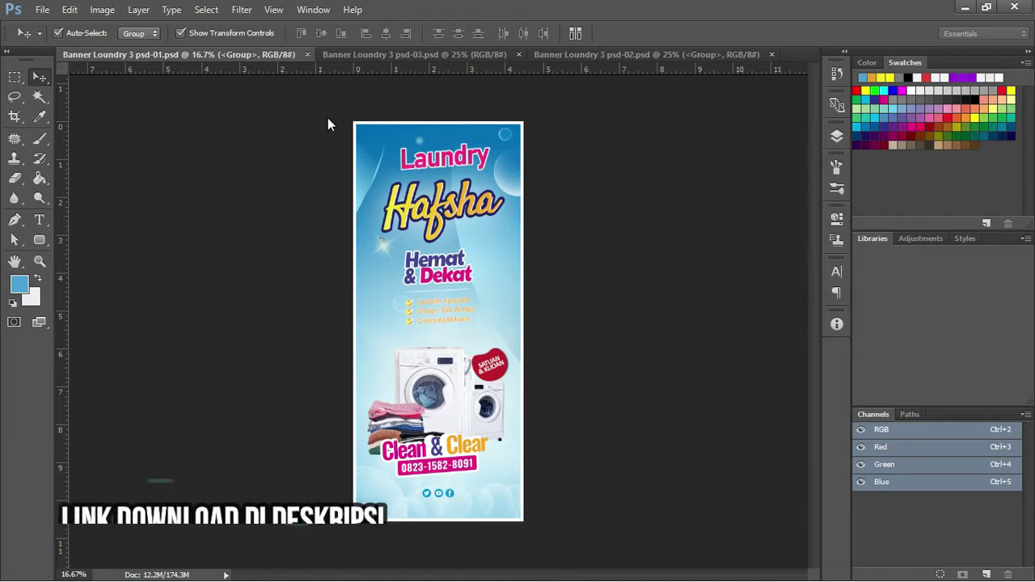
Step: Return to the tall psd-01 banner, deselect the Hemat & Dekat group and show the layers
{"action": "key", "text": "ctrl+shift+Tab"}
{"action": "left_click", "coordinate": [39, 97]}
{"action": "left_click", "coordinate": [39, 77]}
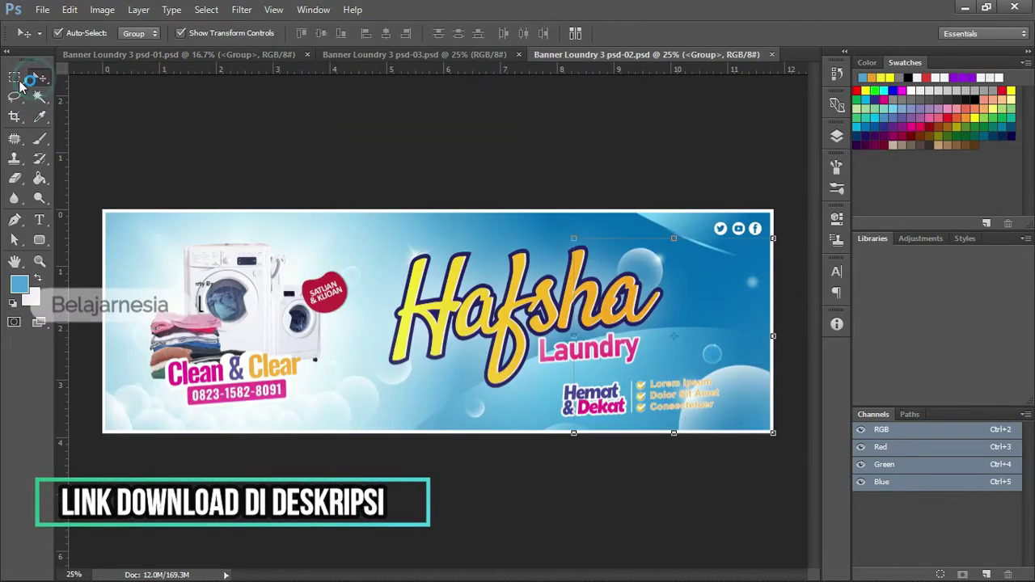
{"action": "left_click", "coordinate": [14, 77]}
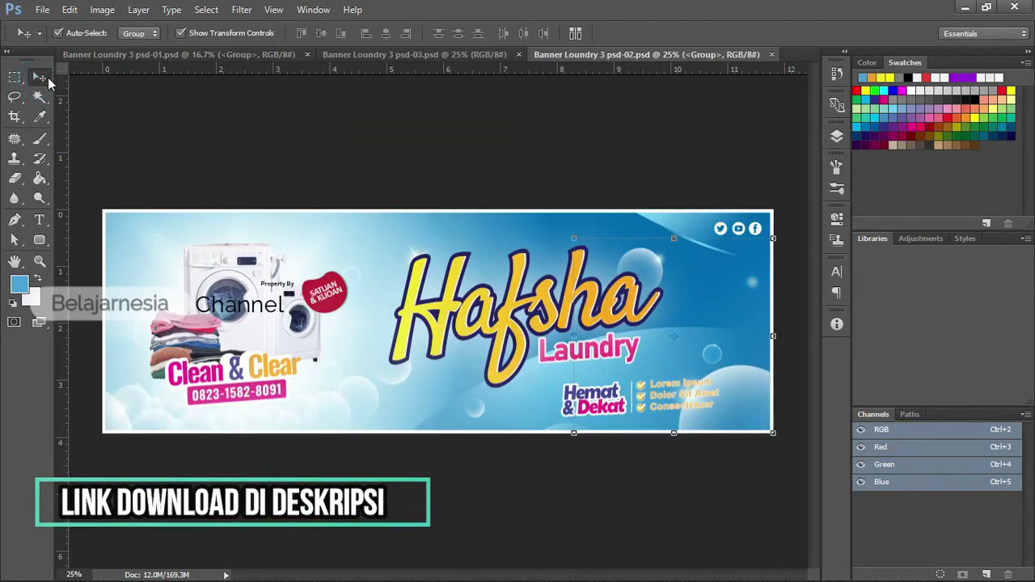
{"action": "left_click", "coordinate": [130, 54]}
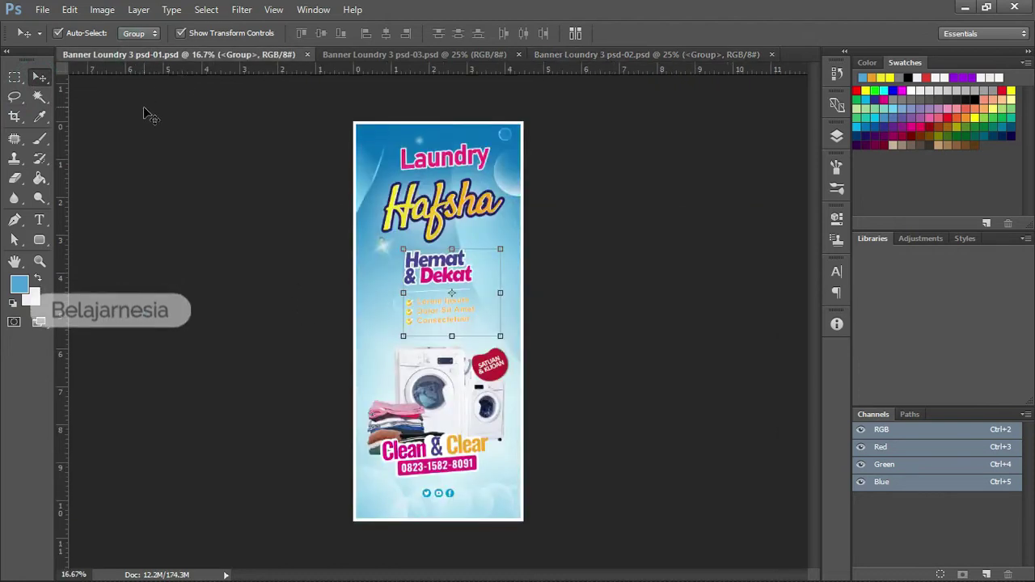
{"action": "left_click", "coordinate": [140, 118]}
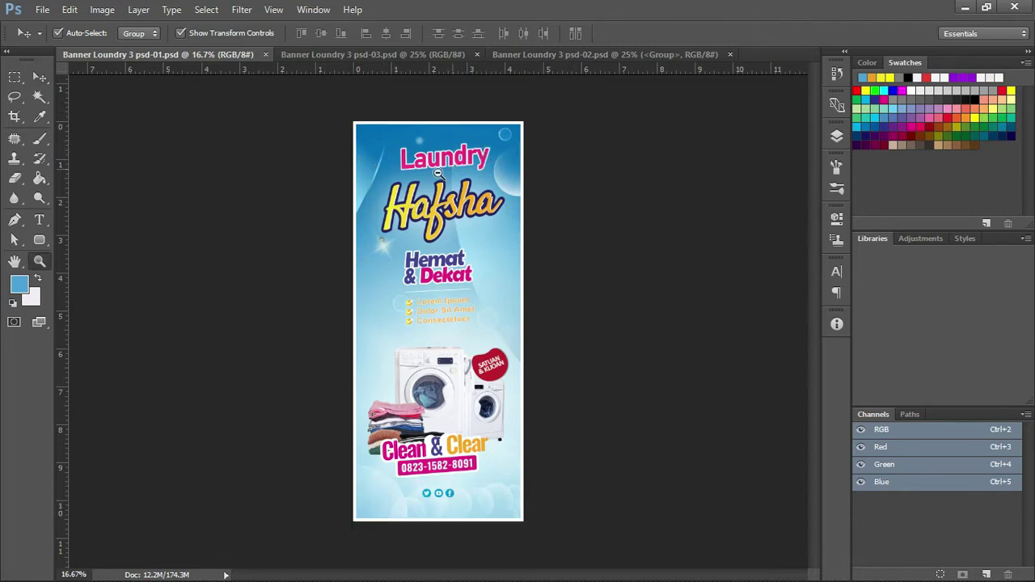
{"action": "key", "text": "z"}
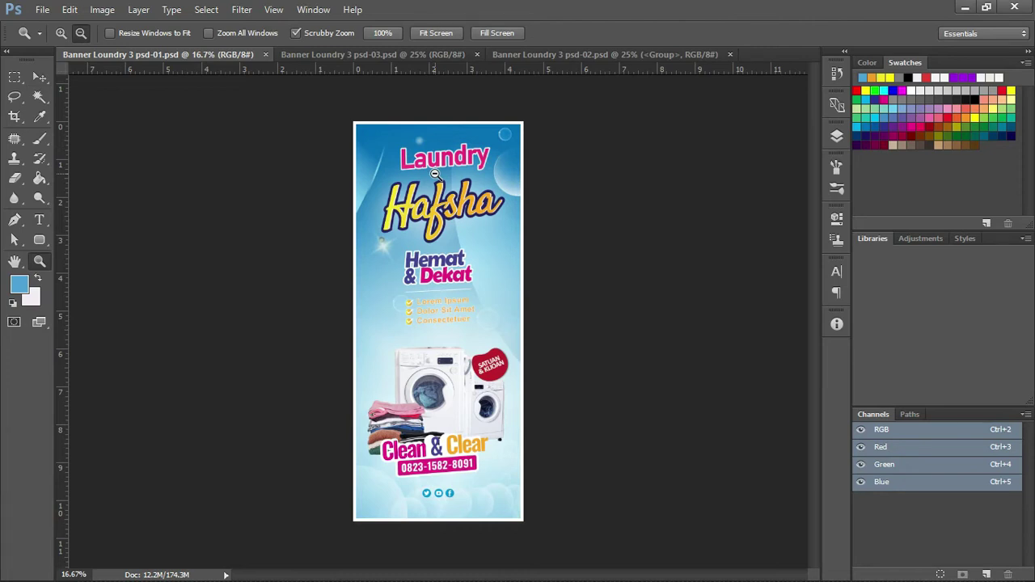
{"action": "left_click", "coordinate": [836, 137]}
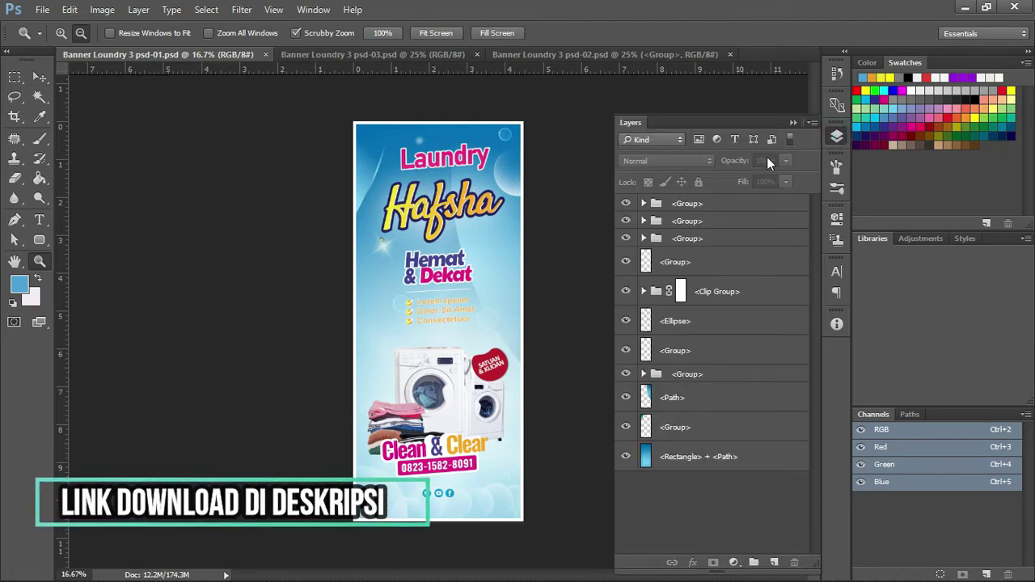
Step: Check the washing-machine group's visibility and expand the third layer group
{"action": "left_click", "coordinate": [313, 9]}
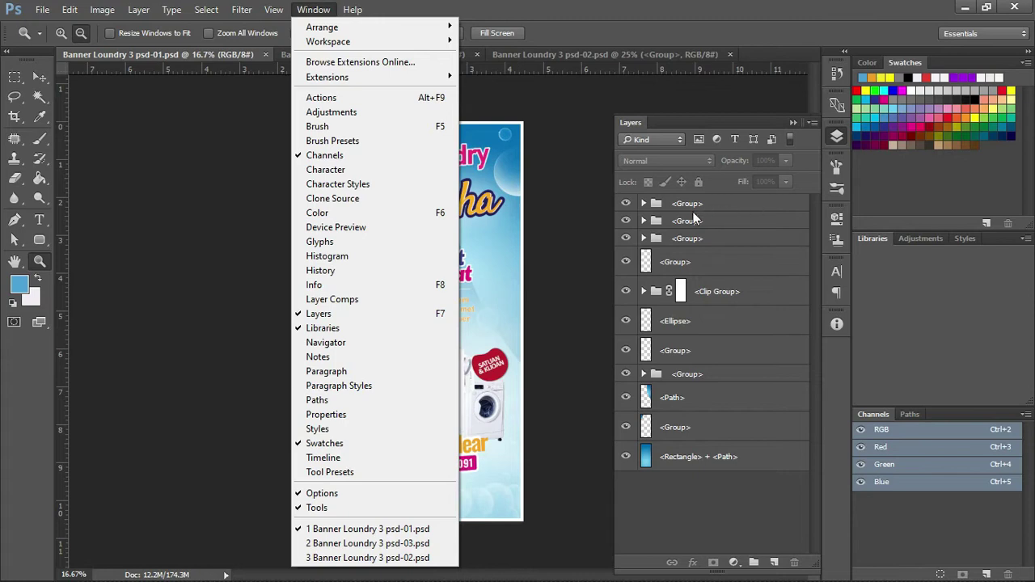
{"action": "left_click", "coordinate": [629, 243]}
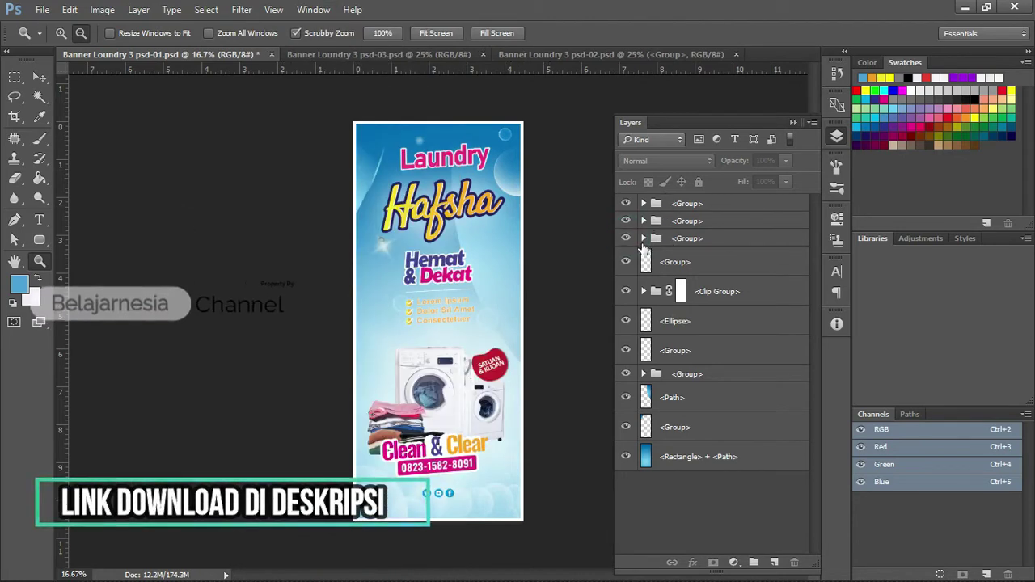
{"action": "left_click", "coordinate": [626, 238]}
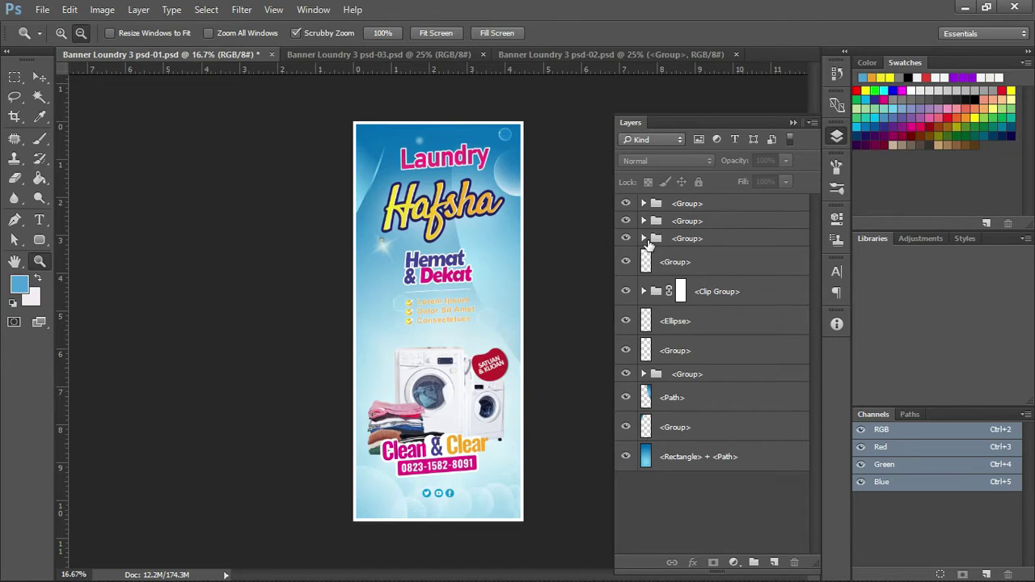
{"action": "left_click", "coordinate": [644, 238]}
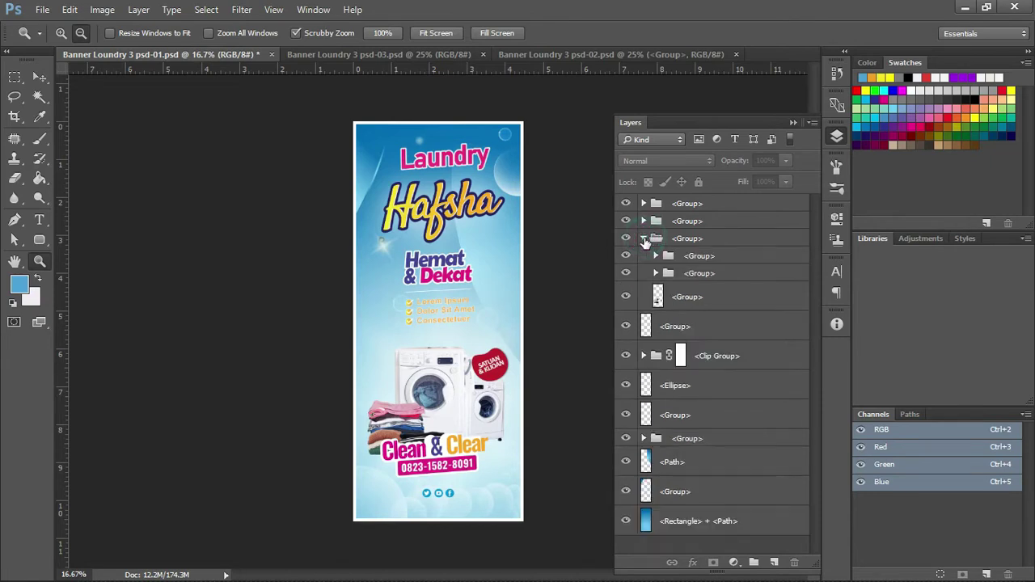
{"action": "left_click", "coordinate": [644, 240]}
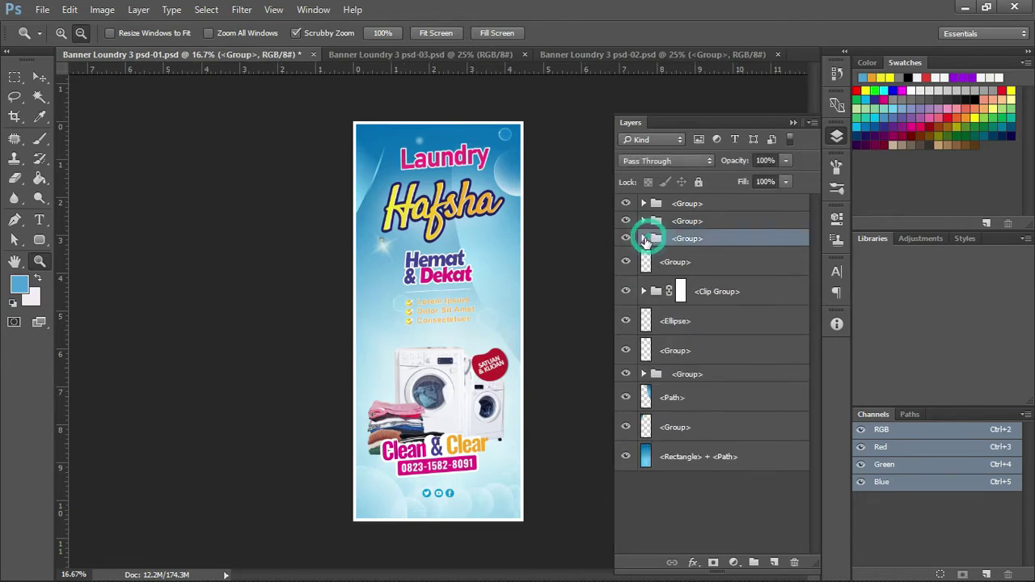
{"action": "left_click", "coordinate": [644, 239]}
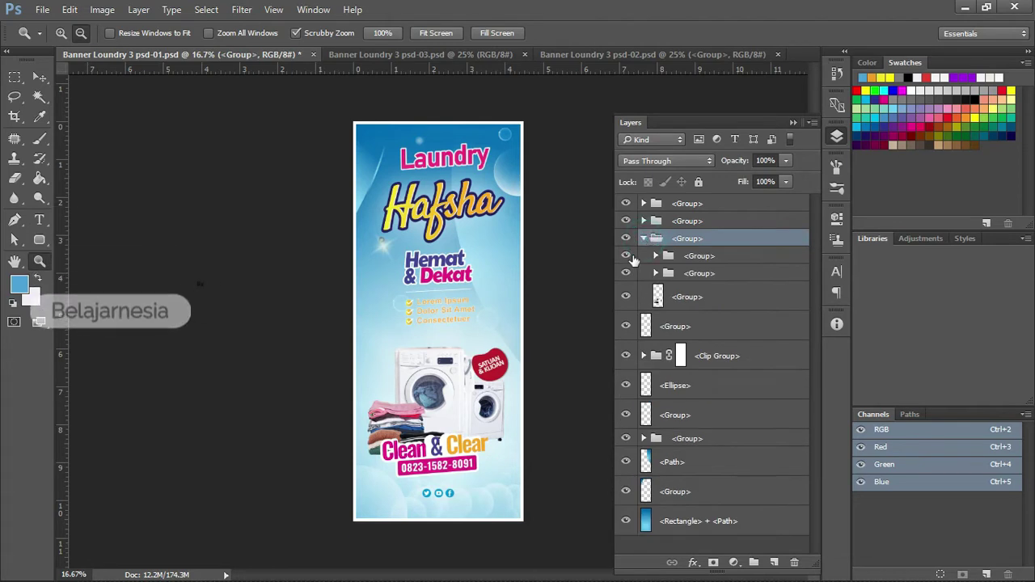
Step: Identify the badge, Clean & Clear, washing-machine and title groups, then expand down to the phone-number layer
{"action": "left_click", "coordinate": [626, 256]}
{"action": "left_click", "coordinate": [626, 256]}
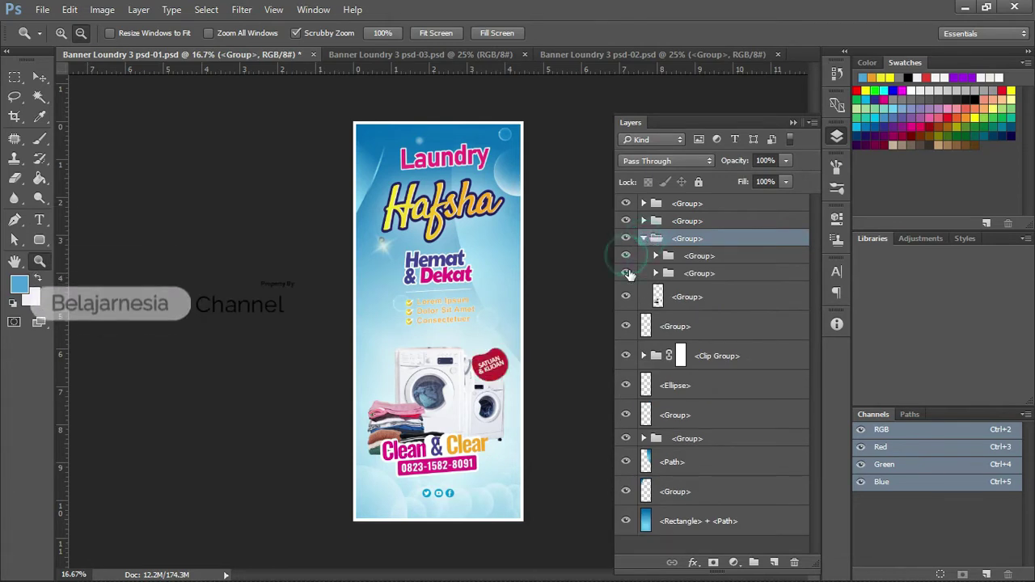
{"action": "left_click", "coordinate": [627, 273]}
{"action": "left_click", "coordinate": [625, 273]}
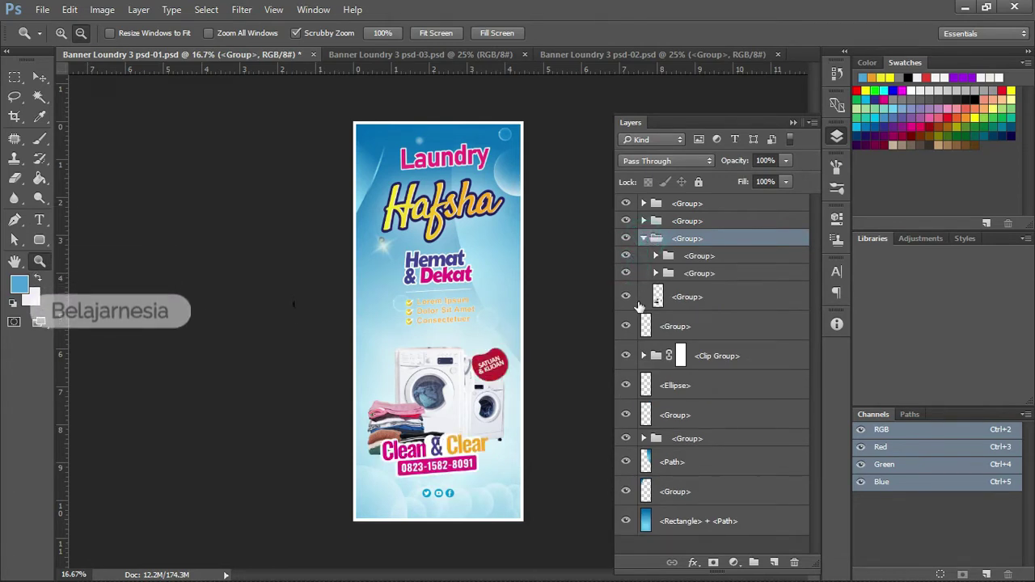
{"action": "left_click", "coordinate": [625, 297]}
{"action": "left_click", "coordinate": [624, 296]}
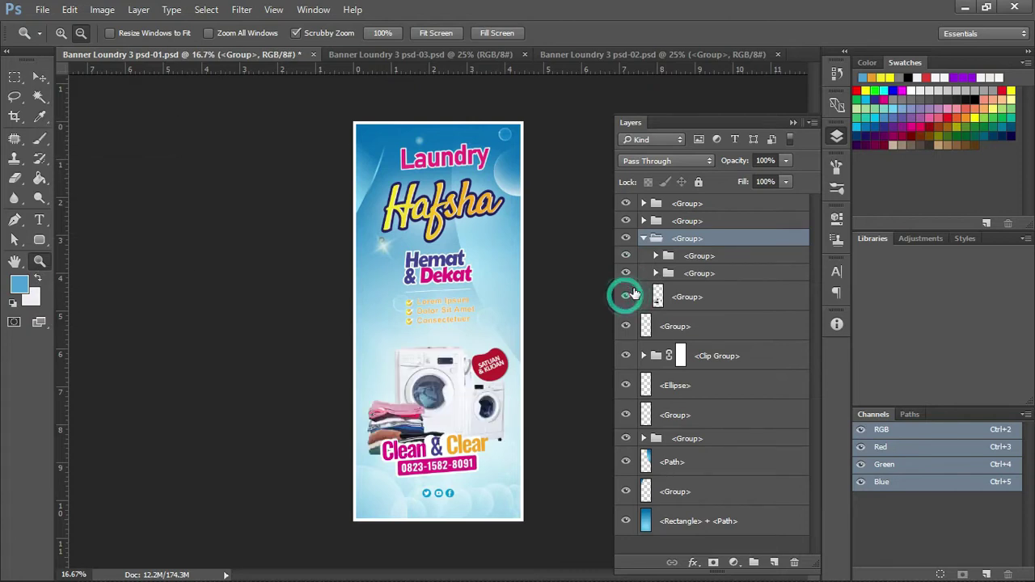
{"action": "left_click", "coordinate": [626, 273]}
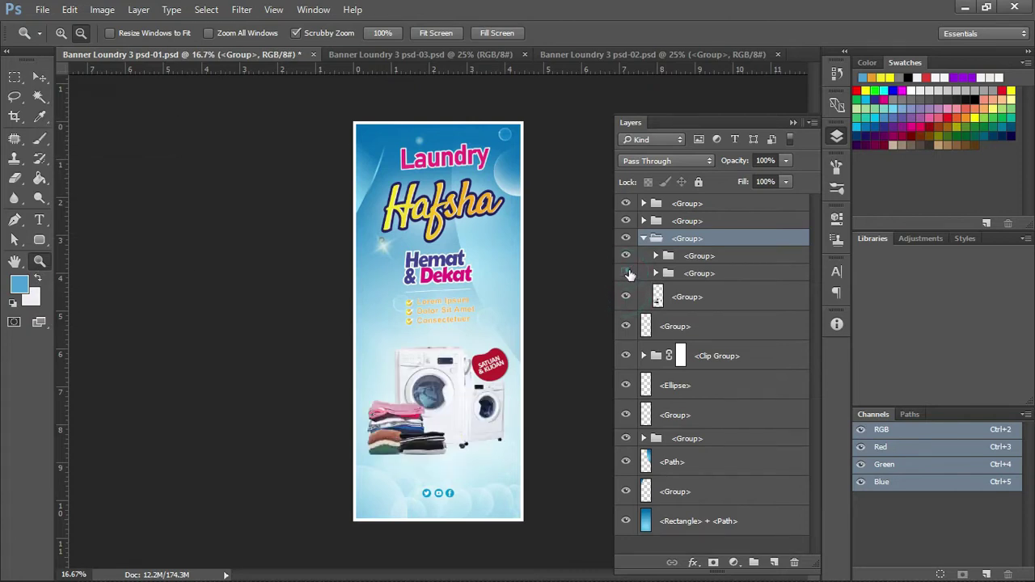
{"action": "left_click", "coordinate": [627, 273]}
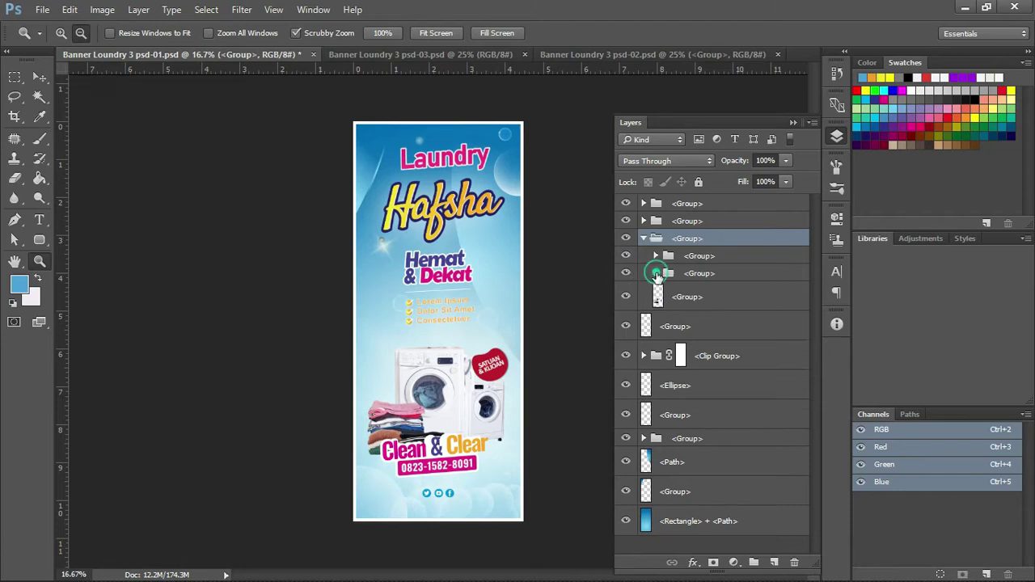
{"action": "left_click", "coordinate": [656, 274]}
{"action": "left_click", "coordinate": [668, 291]}
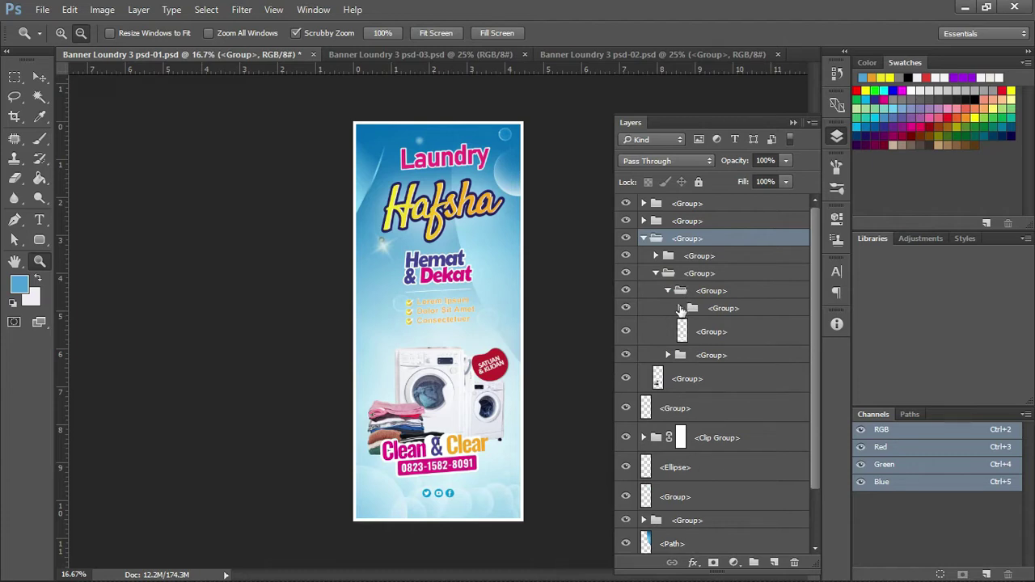
{"action": "left_click", "coordinate": [681, 308]}
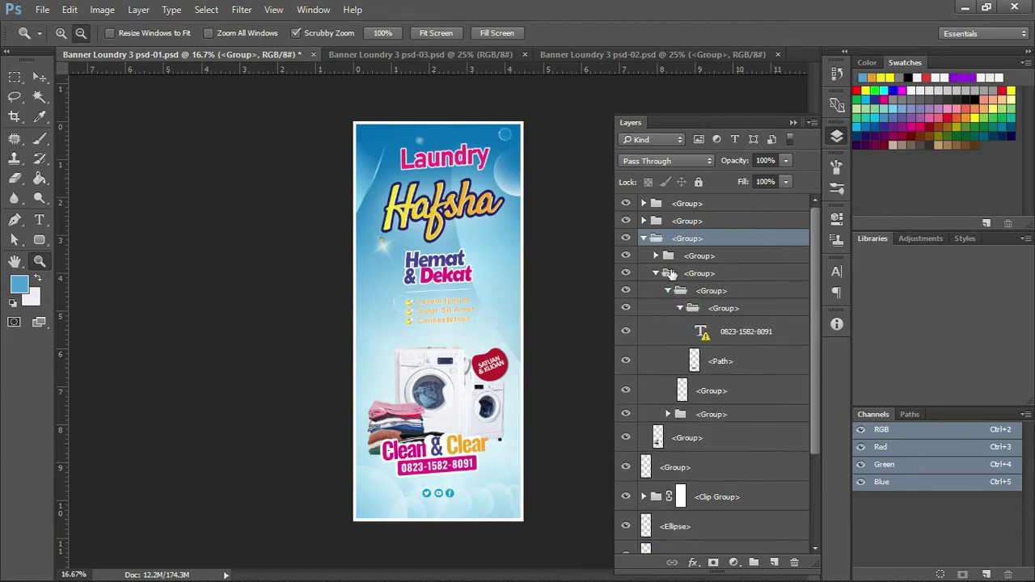
Step: Start editing the phone-number text, accept the font substitution, and zoom into the banner's lower part
{"action": "double_click", "coordinate": [701, 332]}
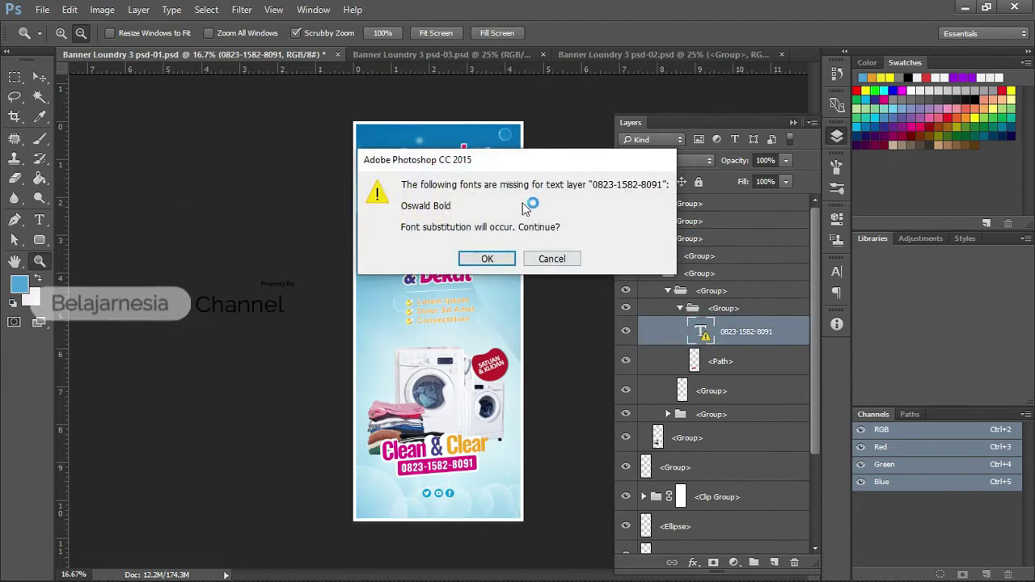
{"action": "left_click_drag", "start_coordinate": [569, 166], "coordinate": [323, 175]}
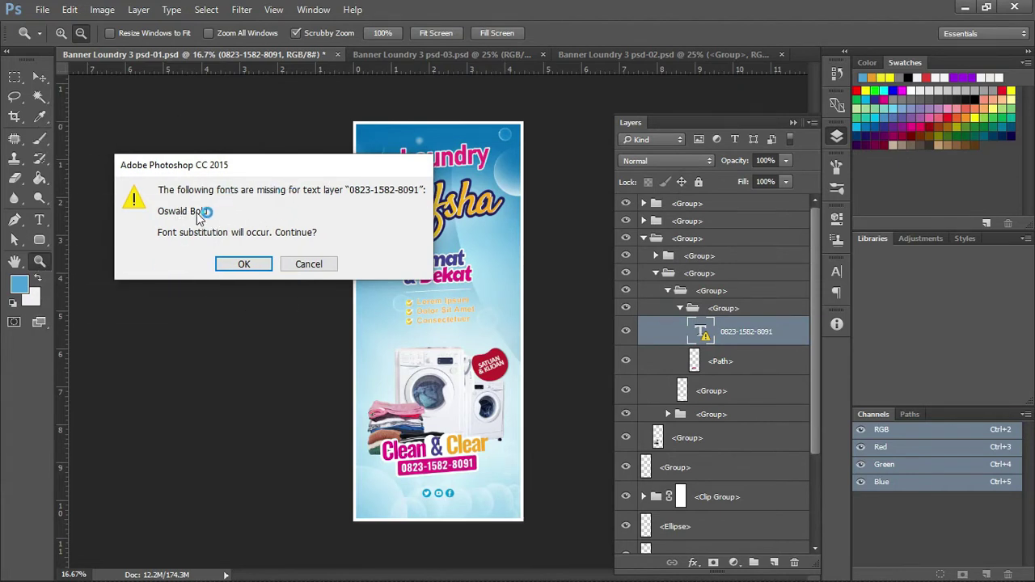
{"action": "left_click", "coordinate": [245, 264]}
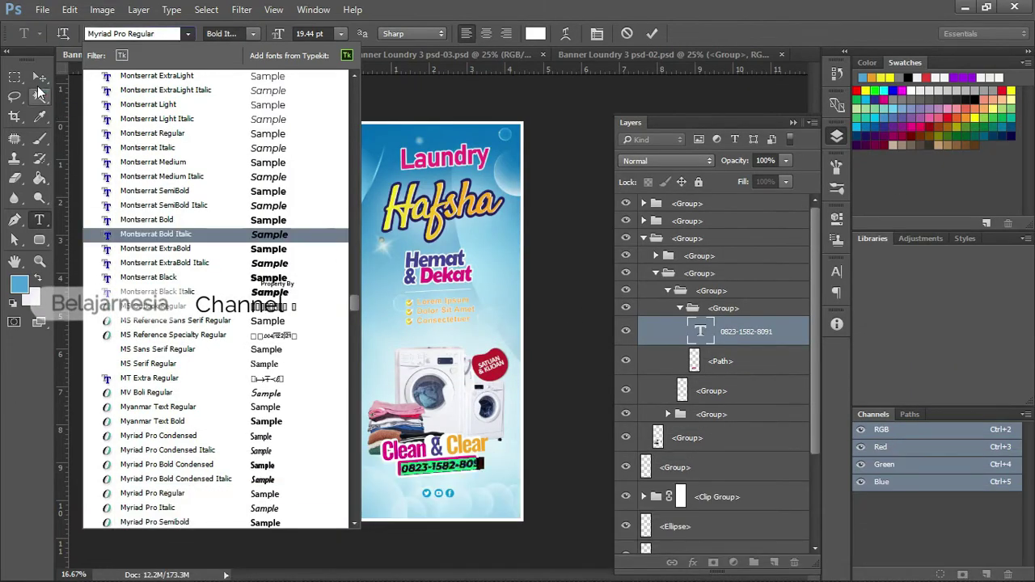
{"action": "key", "text": "Escape"}
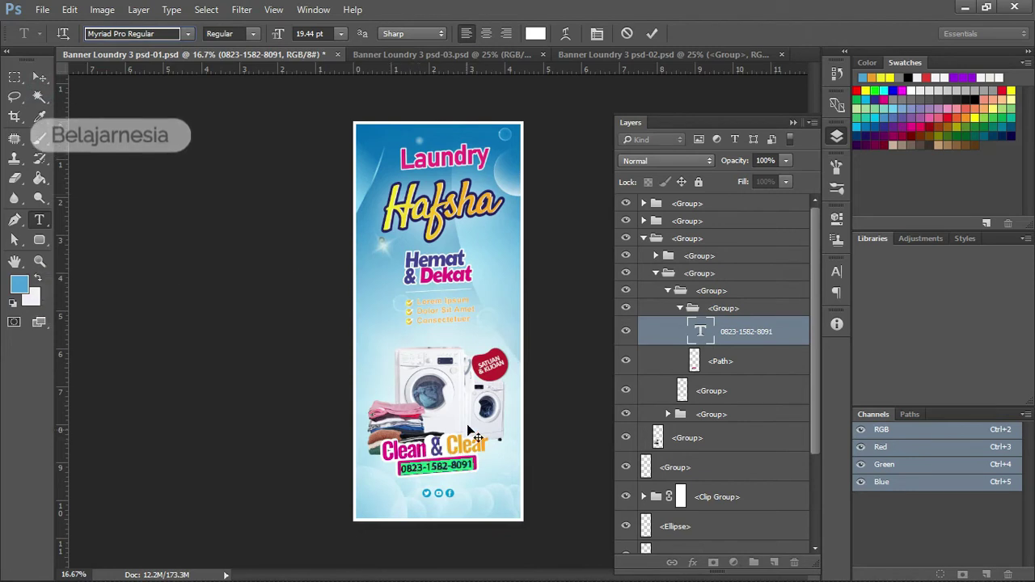
{"action": "left_click", "coordinate": [414, 467]}
{"action": "key", "text": "ctrl+a"}
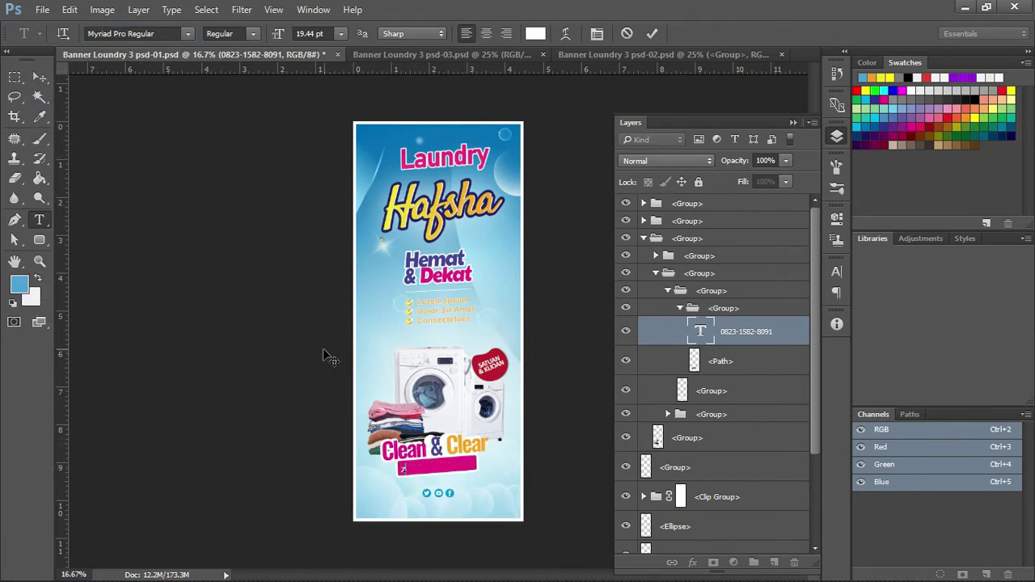
{"action": "left_click", "coordinate": [38, 77]}
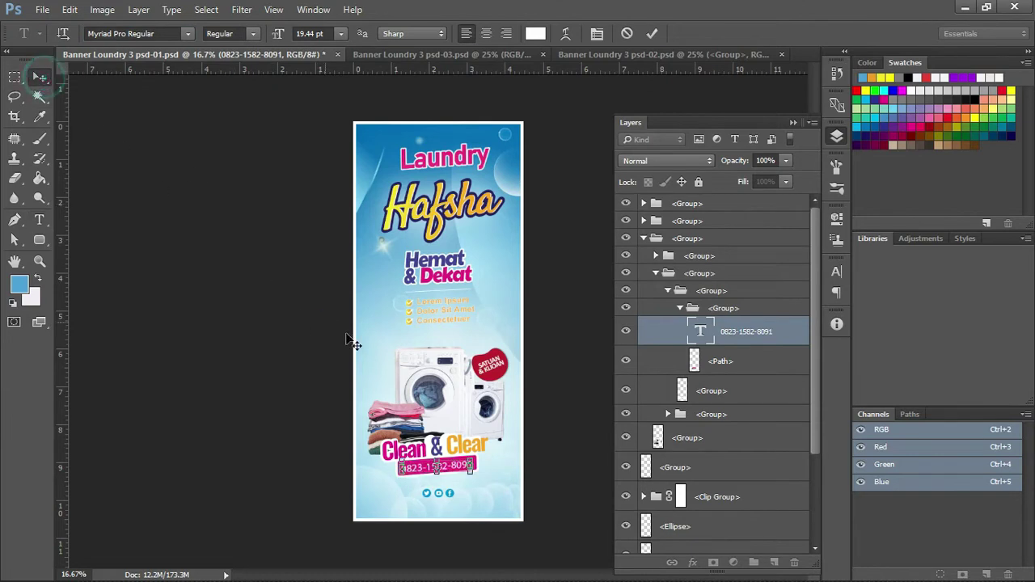
{"action": "key", "text": "z"}
{"action": "left_click_drag", "start_coordinate": [457, 352], "coordinate": [430, 287]}
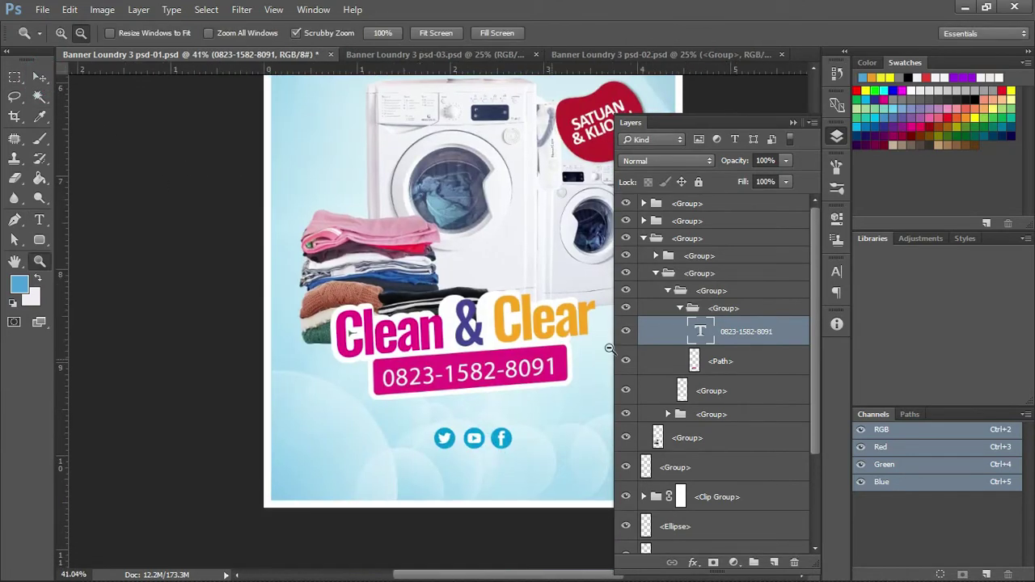
Step: Replace the wrong phone-number digit with 5, commit, and select its group
{"action": "double_click", "coordinate": [701, 336]}
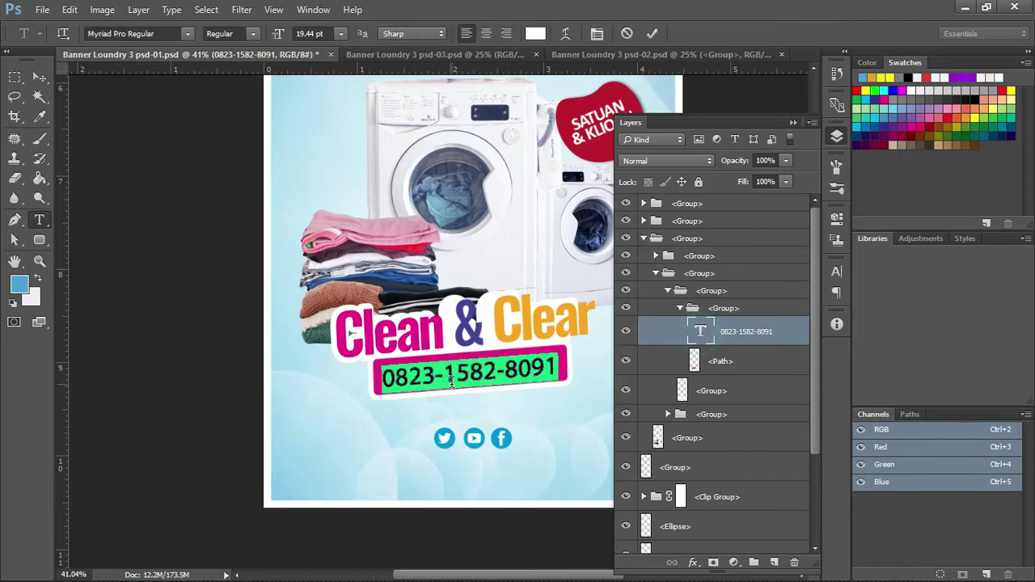
{"action": "left_click", "coordinate": [420, 376]}
{"action": "double_click", "coordinate": [420, 376]}
{"action": "left_click", "coordinate": [422, 376]}
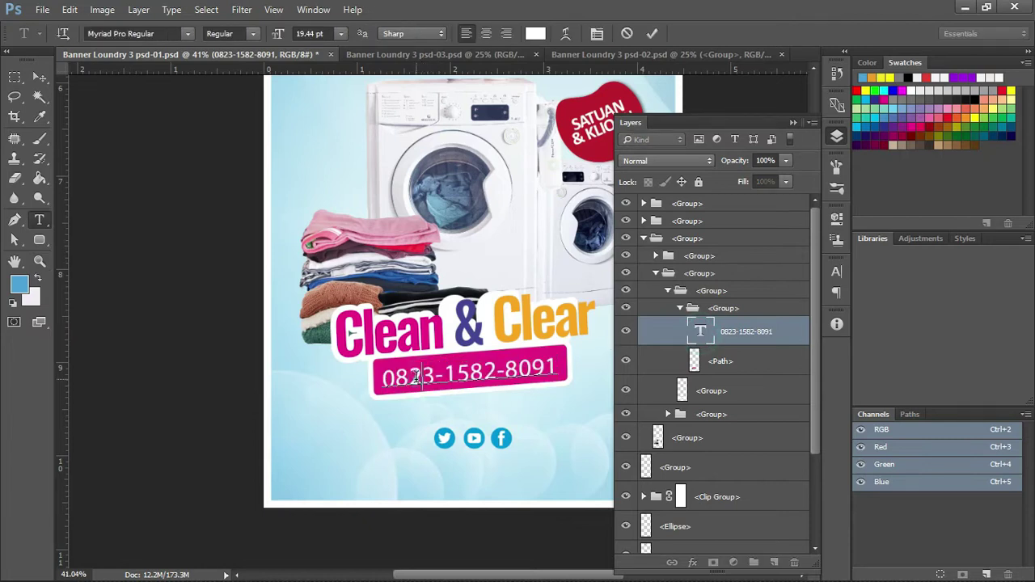
{"action": "key", "text": "BackSpace"}
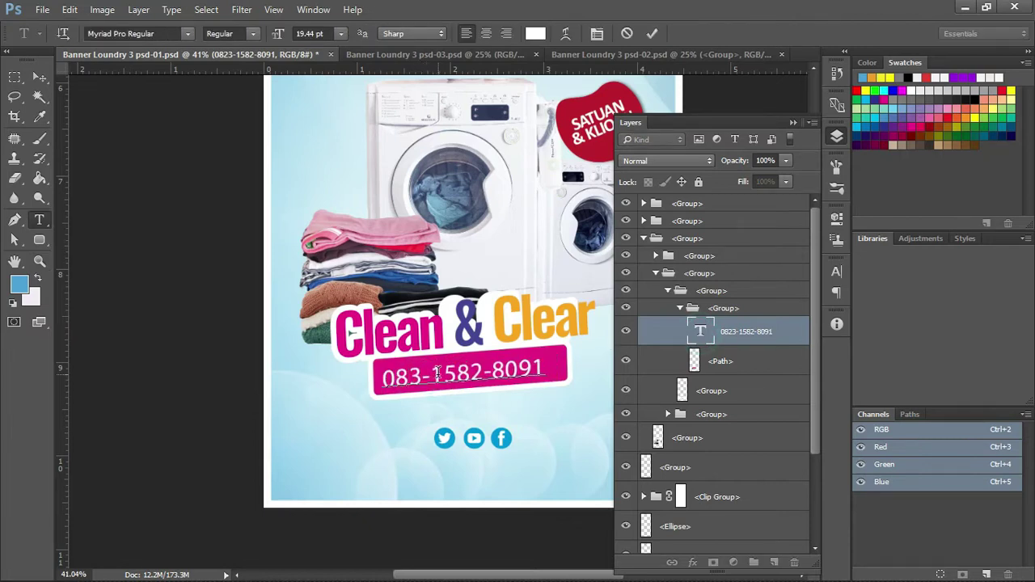
{"action": "type", "text": "5"}
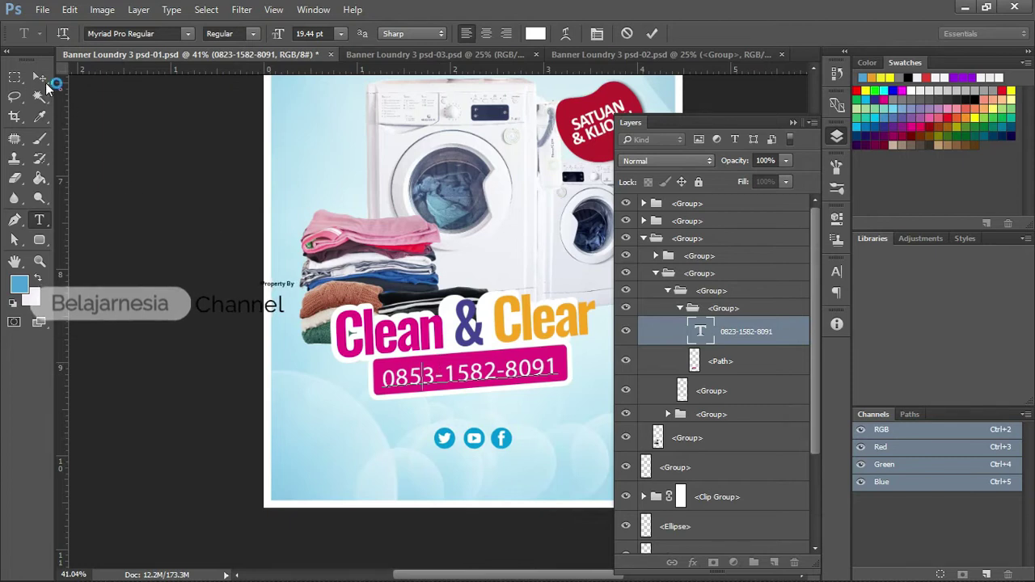
{"action": "left_click", "coordinate": [39, 76]}
{"action": "left_click", "coordinate": [458, 322]}
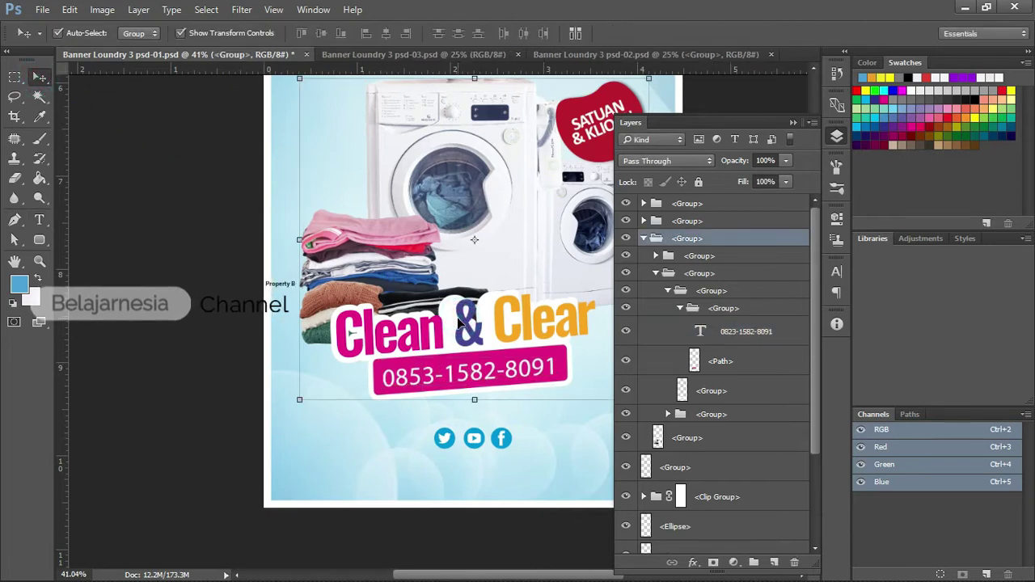
{"action": "left_click", "coordinate": [696, 241]}
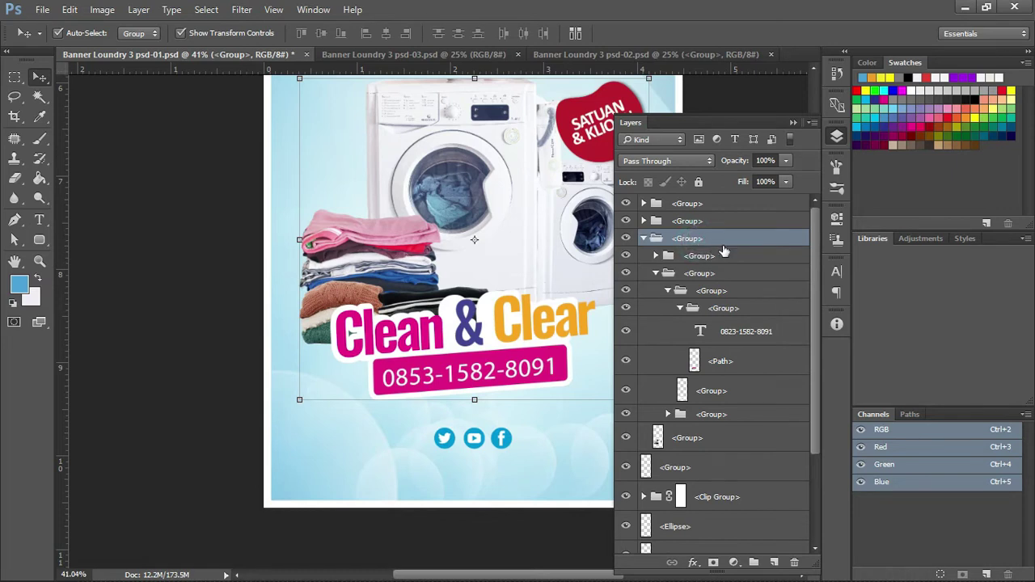
{"action": "left_click", "coordinate": [730, 243]}
Step: Ungroup the selected group and toggle nearby groups to identify the phone-number strip and badge
{"action": "right_click", "coordinate": [731, 244]}
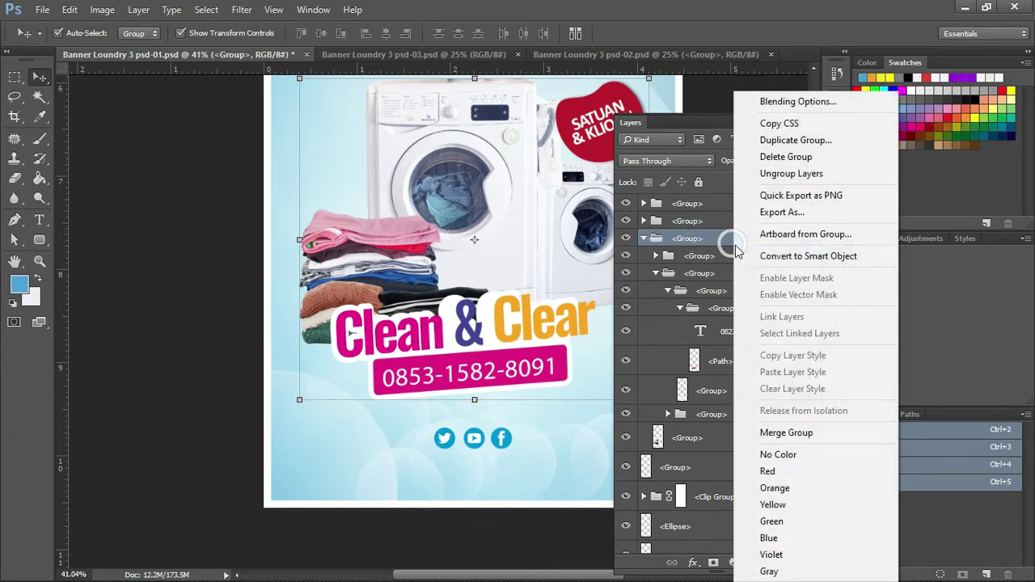
{"action": "left_click", "coordinate": [799, 173]}
{"action": "left_click", "coordinate": [749, 292]}
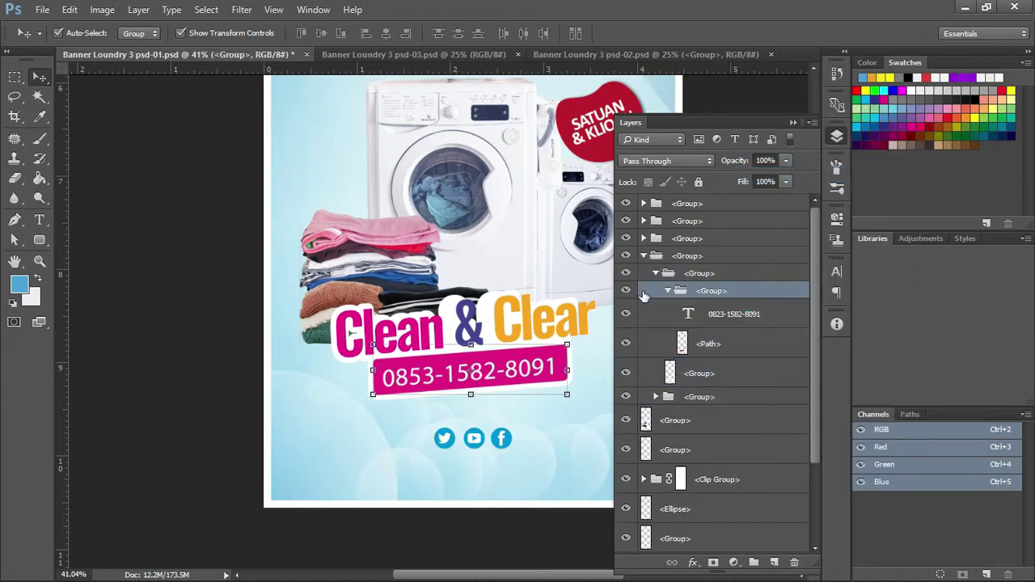
{"action": "left_click", "coordinate": [626, 291]}
{"action": "left_click", "coordinate": [627, 273]}
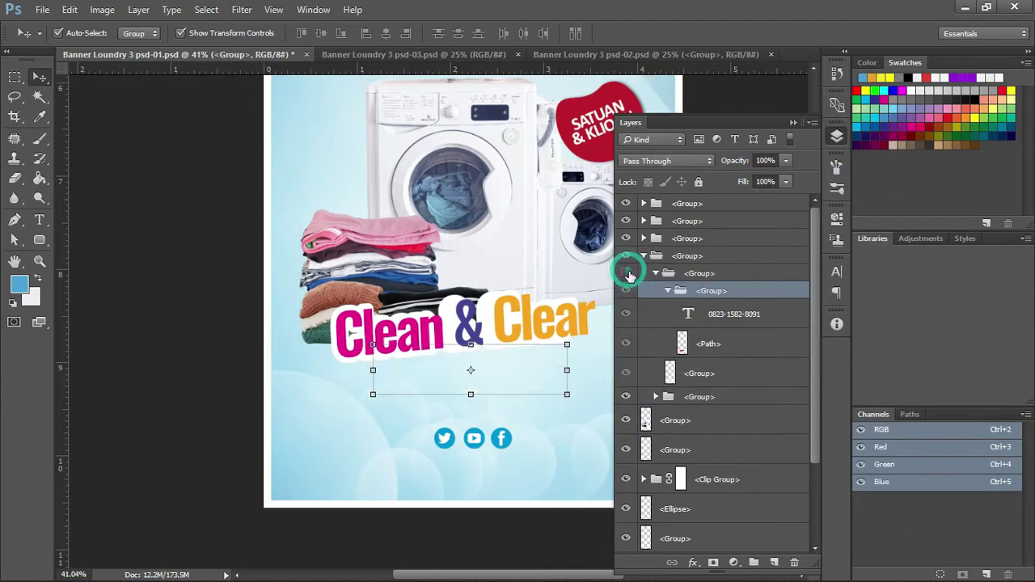
{"action": "left_click", "coordinate": [626, 273]}
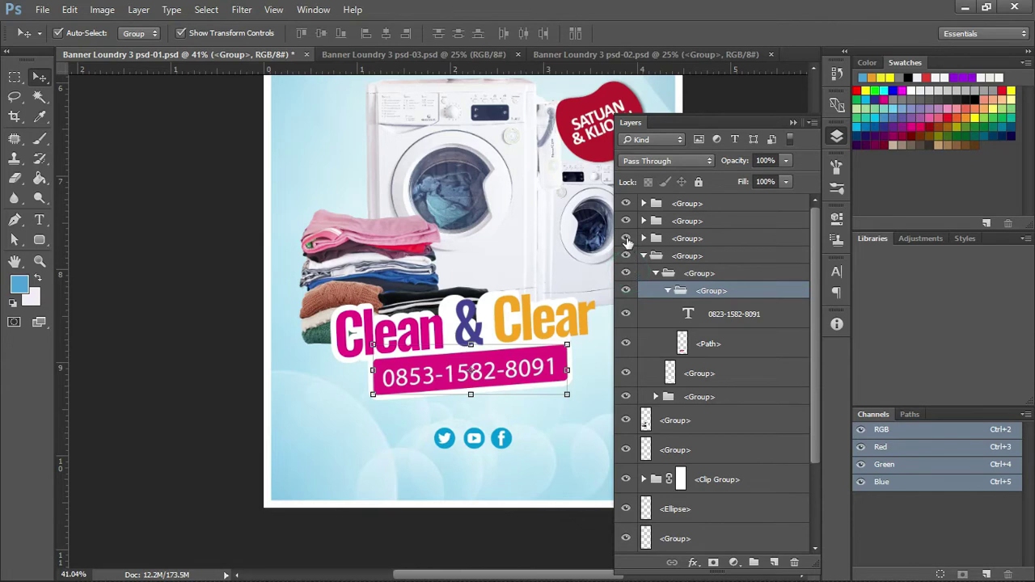
{"action": "left_click", "coordinate": [625, 239]}
{"action": "left_click", "coordinate": [625, 239]}
{"action": "left_click", "coordinate": [626, 224]}
{"action": "left_click", "coordinate": [626, 203]}
{"action": "left_click", "coordinate": [625, 203]}
Step: Scroll to the Clean & Clear group and hide its white outline layer
{"action": "left_click", "coordinate": [814, 291]}
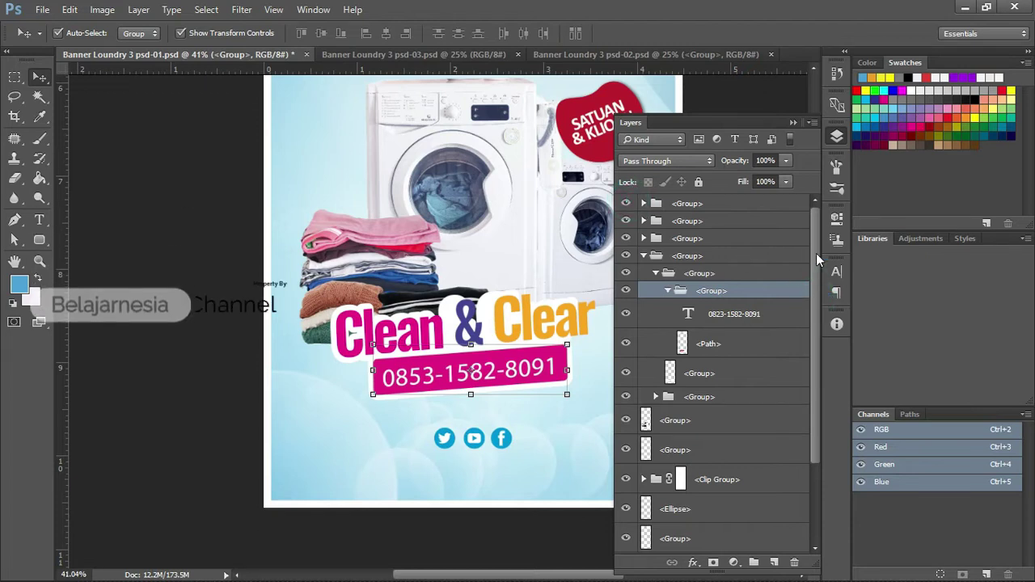
{"action": "left_click_drag", "start_coordinate": [813, 299], "coordinate": [813, 376]}
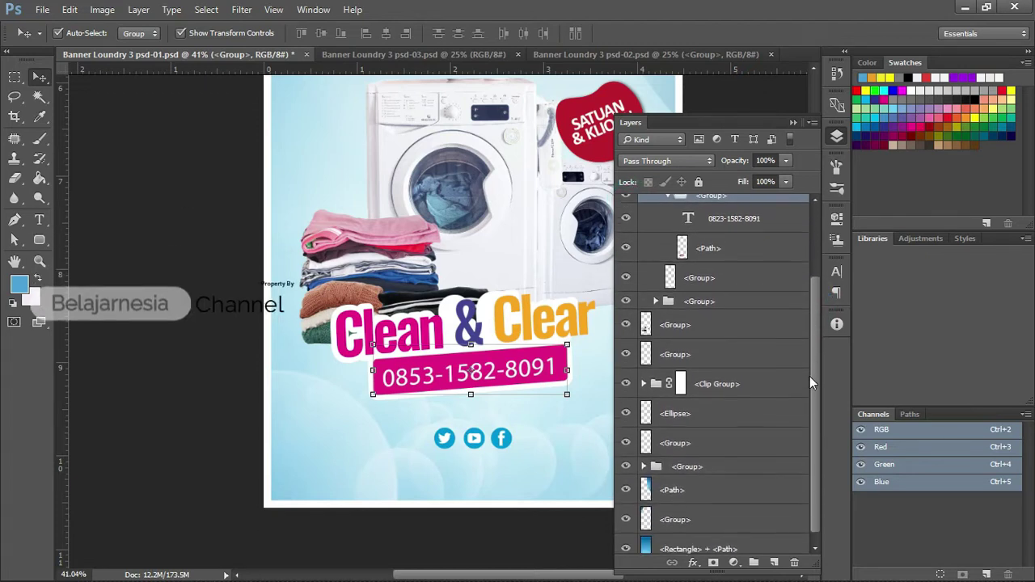
{"action": "left_click", "coordinate": [626, 312]}
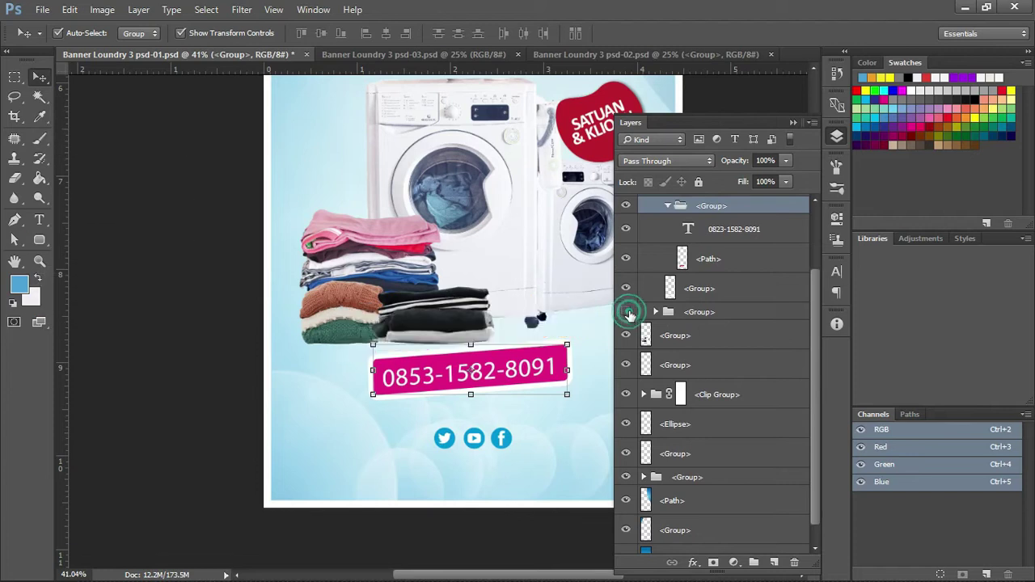
{"action": "left_click", "coordinate": [625, 311]}
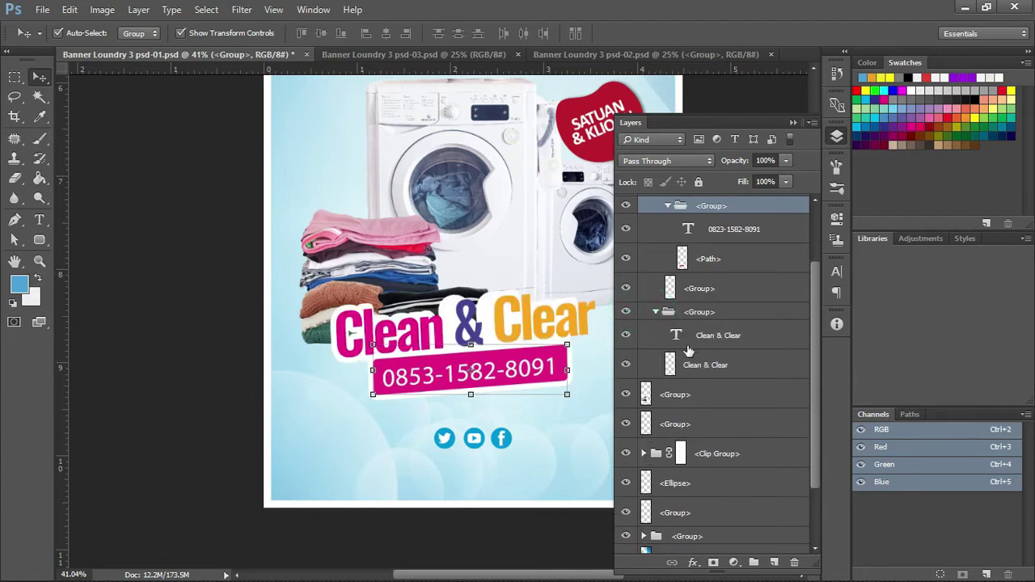
{"action": "left_click", "coordinate": [627, 365]}
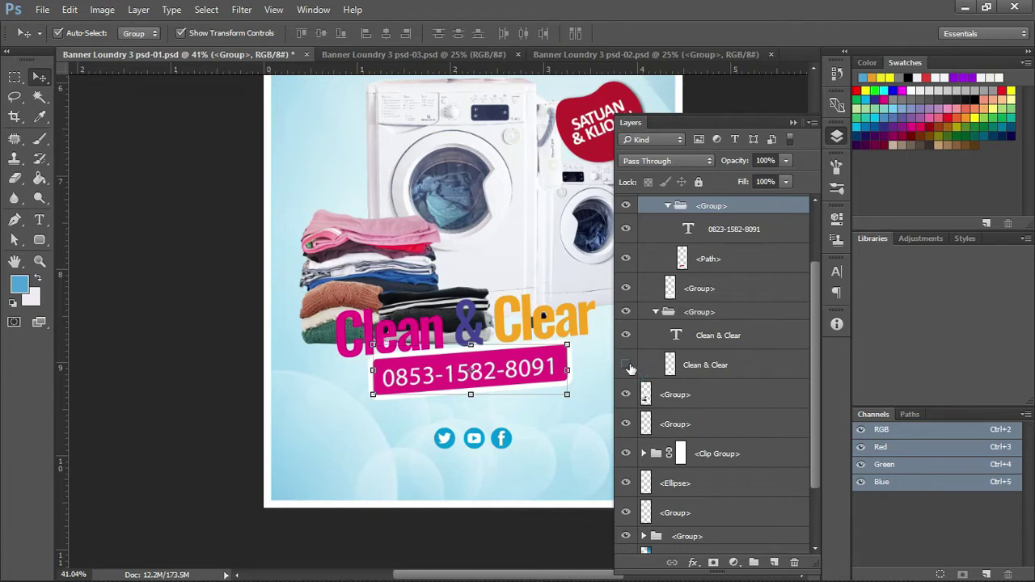
{"action": "left_click", "coordinate": [627, 366]}
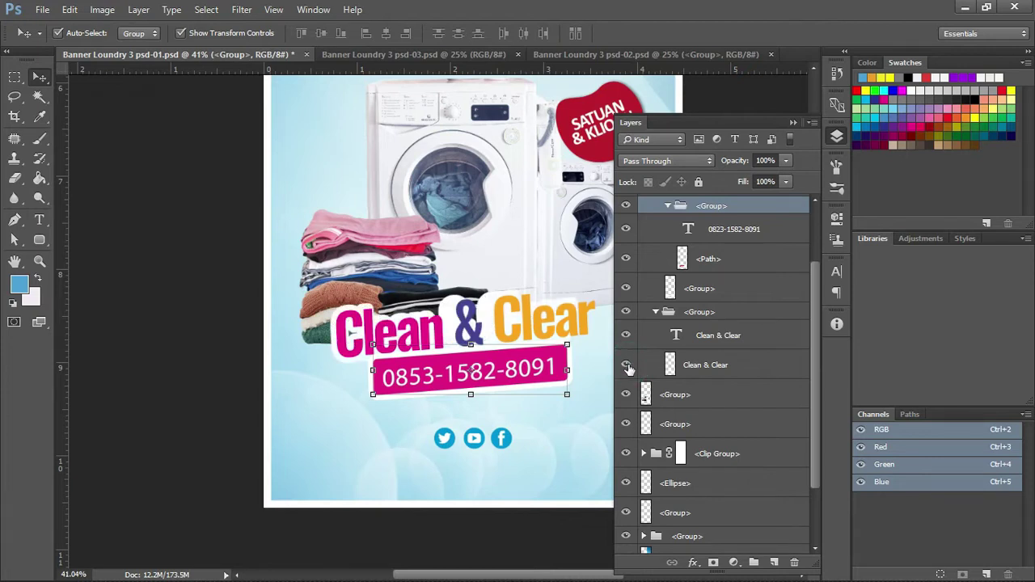
{"action": "left_click", "coordinate": [627, 368]}
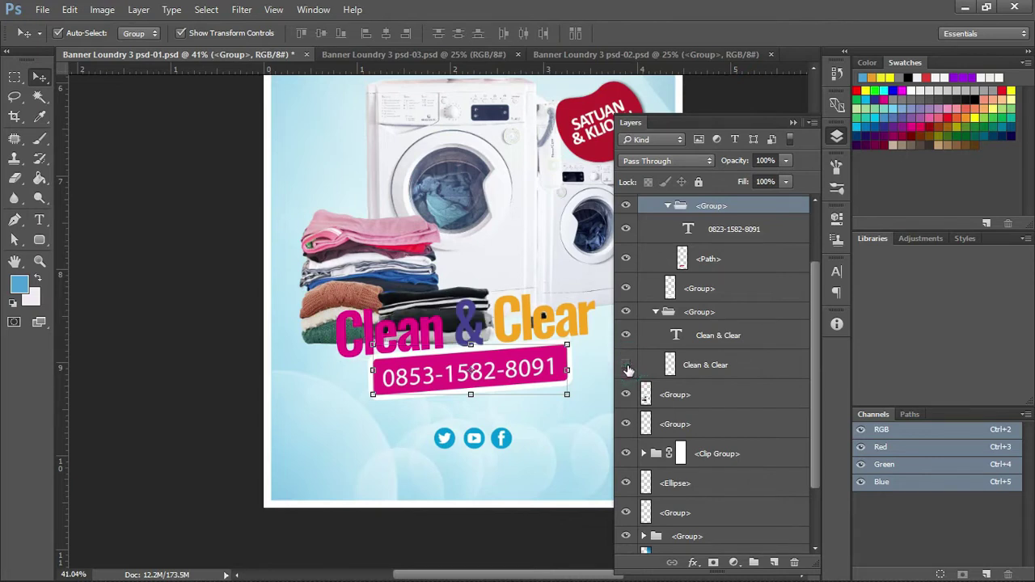
Step: Retype the slogan's orange word Clear as 'Smoot' in the live text layer and commit
{"action": "double_click", "coordinate": [678, 338]}
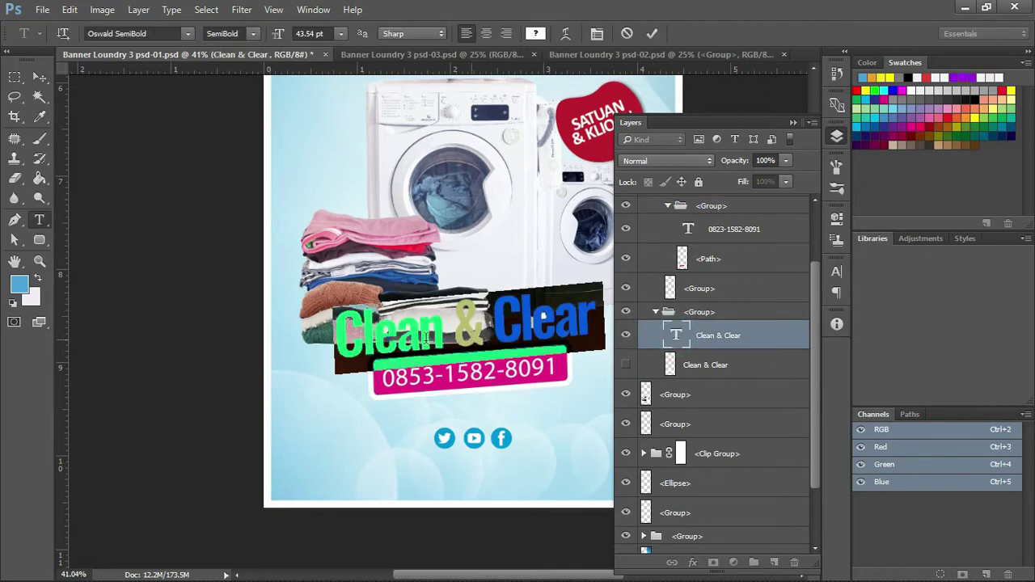
{"action": "double_click", "coordinate": [406, 334]}
{"action": "left_click", "coordinate": [556, 322]}
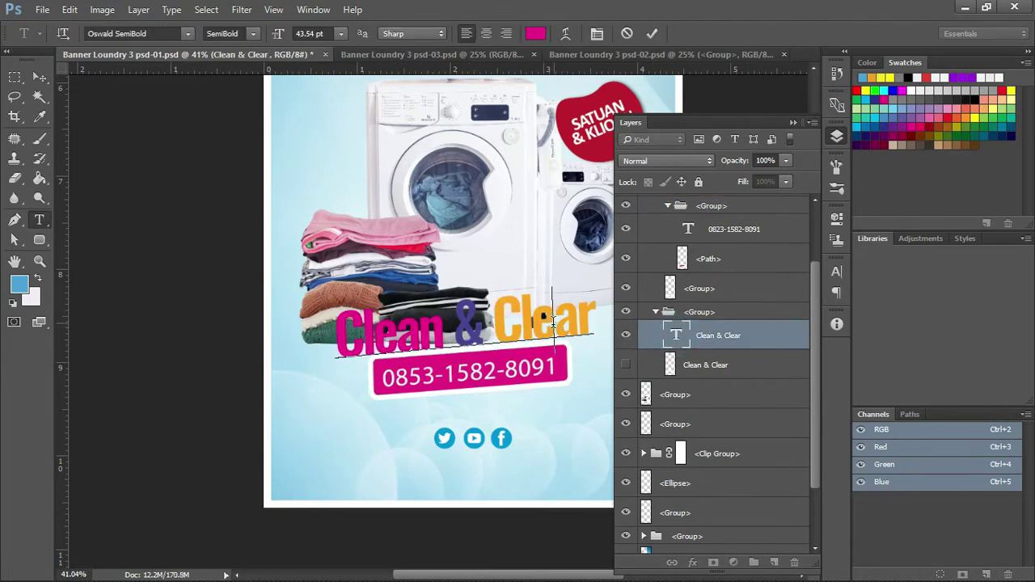
{"action": "double_click", "coordinate": [555, 320]}
{"action": "left_click", "coordinate": [555, 318]}
{"action": "type", "text": "Sm"}
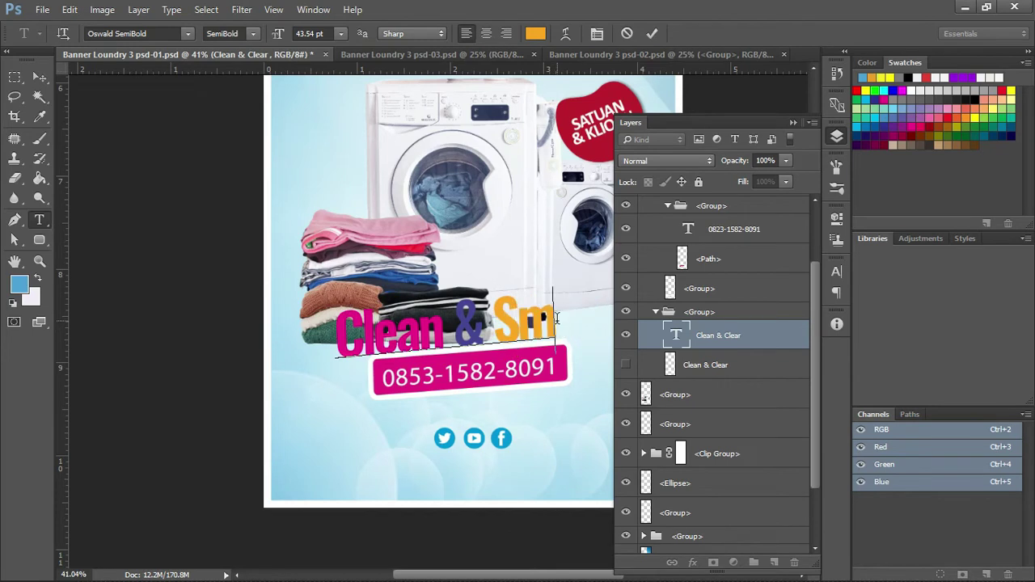
{"action": "type", "text": "oot"}
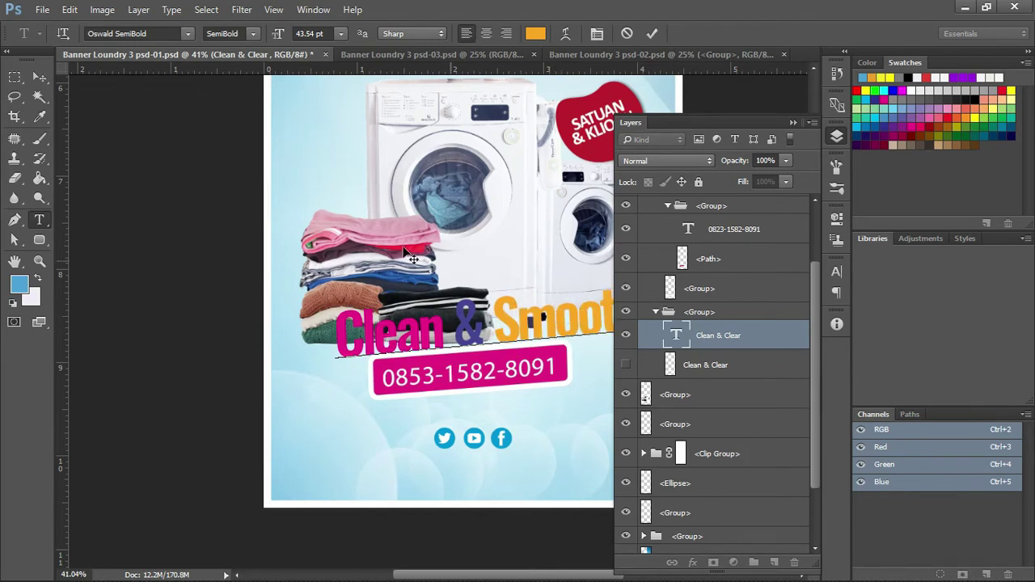
{"action": "left_click", "coordinate": [39, 77]}
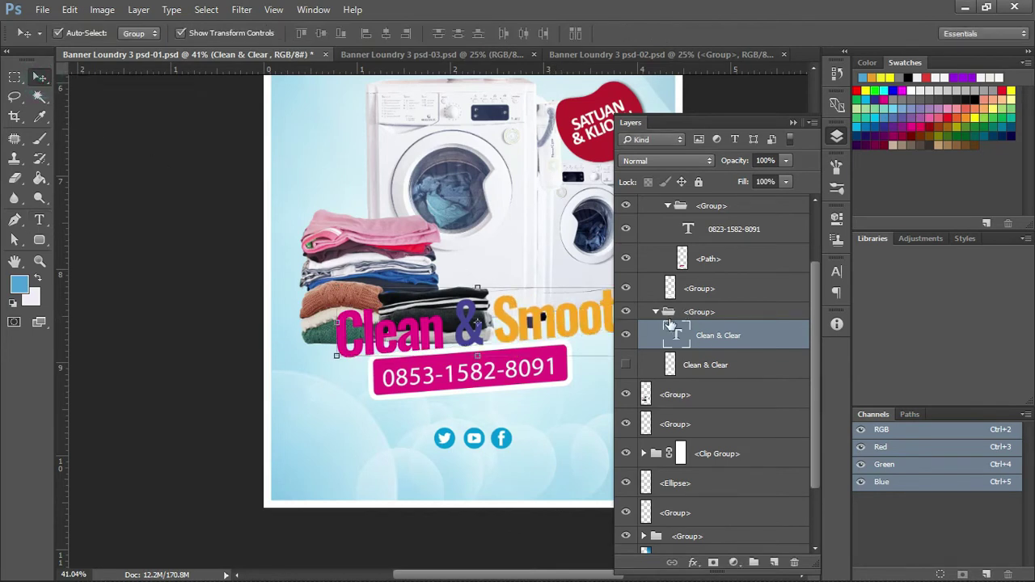
{"action": "left_click", "coordinate": [624, 366]}
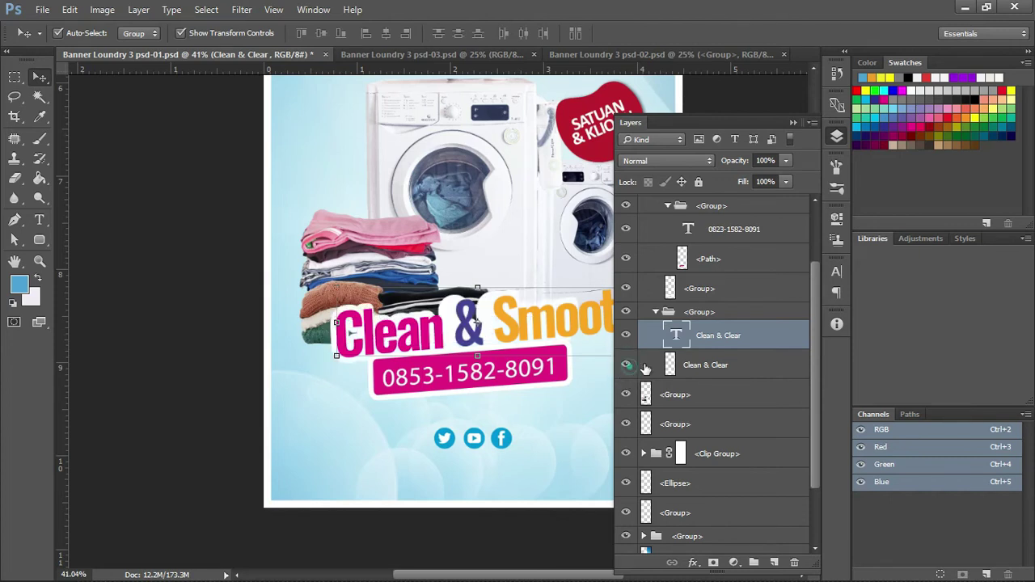
{"action": "left_click", "coordinate": [625, 365]}
Step: In the slogan layer's Blending Options, add a white Stroke of 18 px at 100% opacity
{"action": "right_click", "coordinate": [754, 333]}
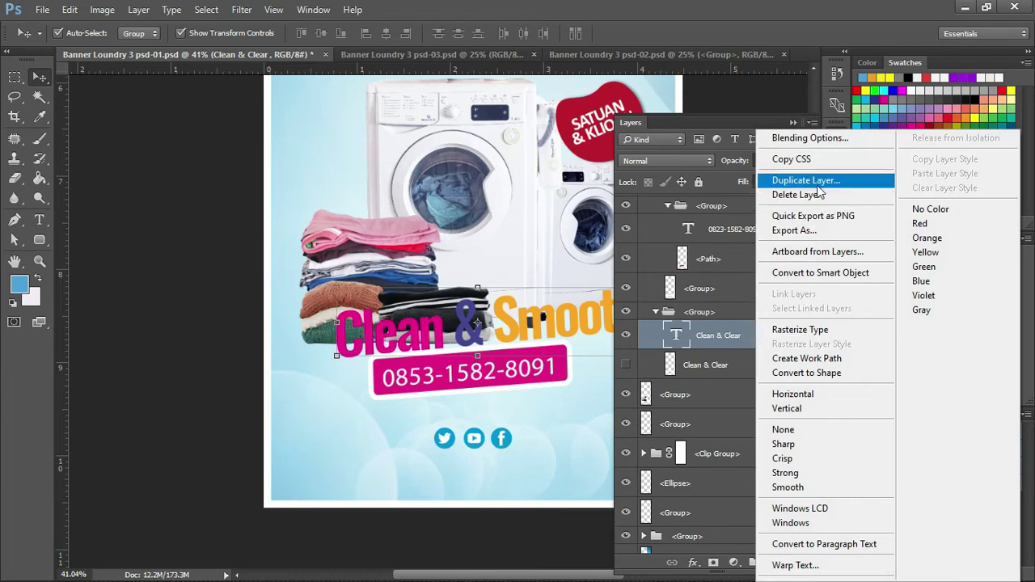
{"action": "left_click", "coordinate": [834, 139]}
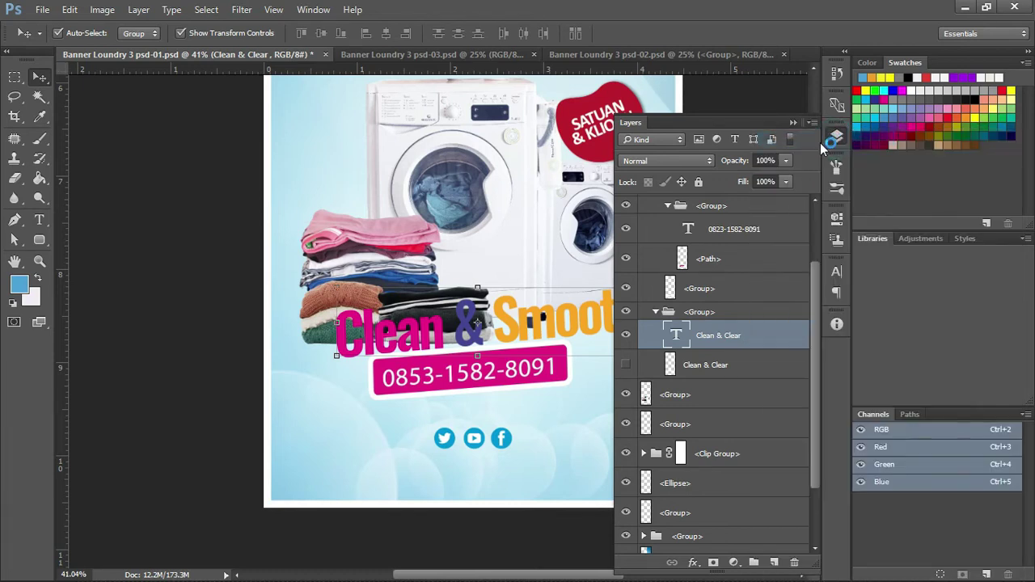
{"action": "key", "text": "h"}
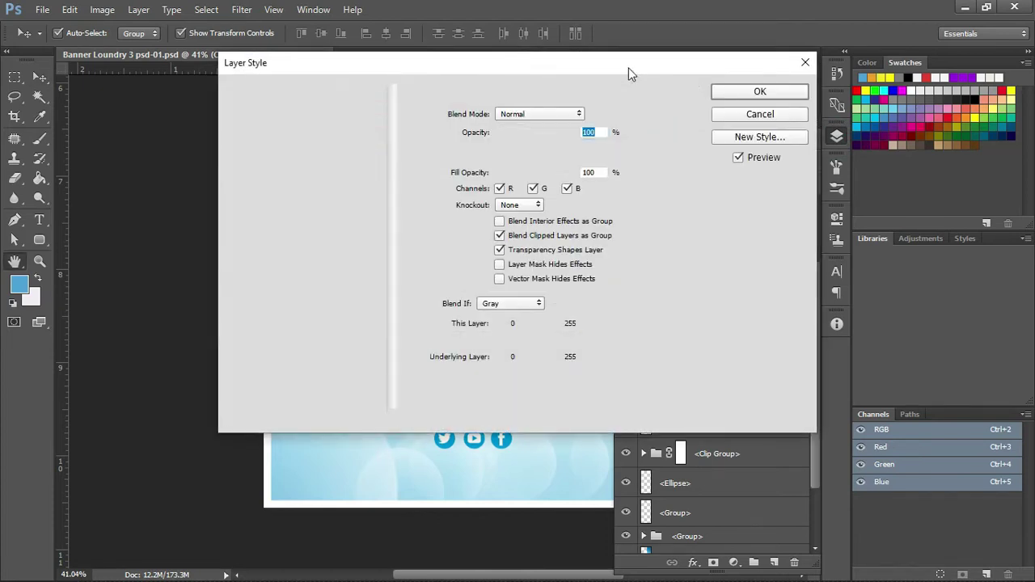
{"action": "left_click", "coordinate": [627, 67]}
{"action": "left_click_drag", "start_coordinate": [627, 67], "coordinate": [879, 122]}
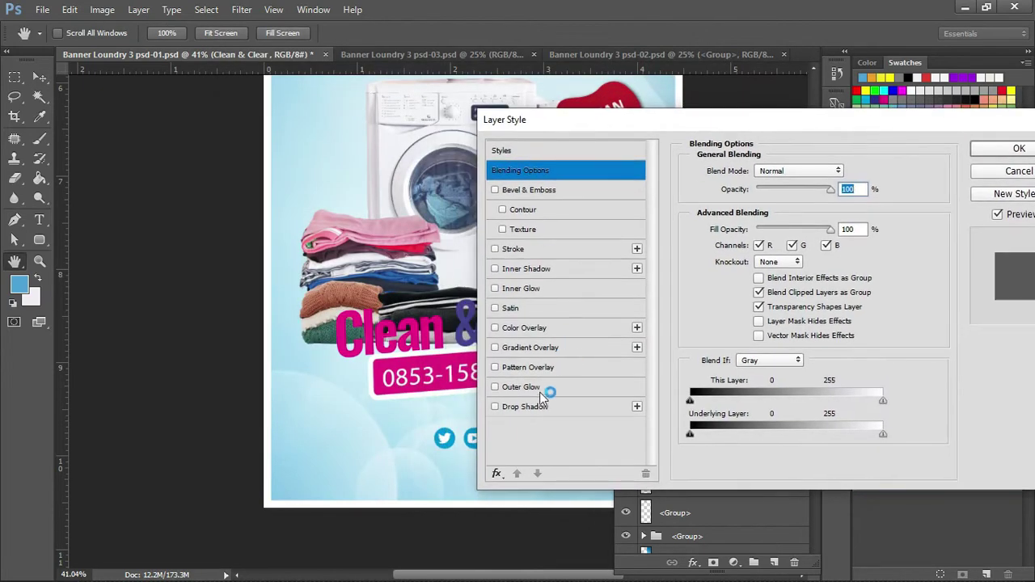
{"action": "left_click", "coordinate": [562, 252]}
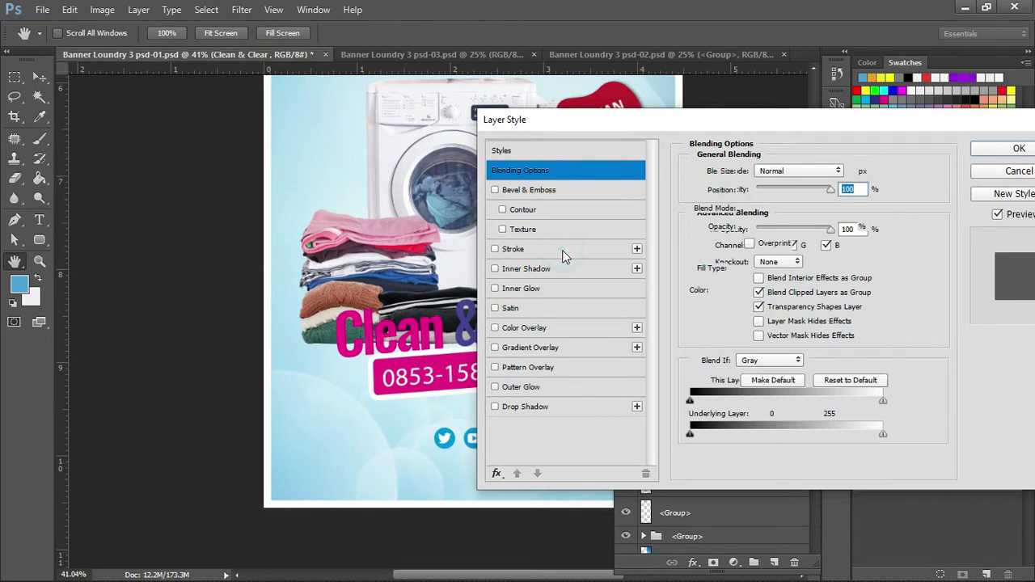
{"action": "left_click_drag", "start_coordinate": [688, 127], "coordinate": [792, 127]}
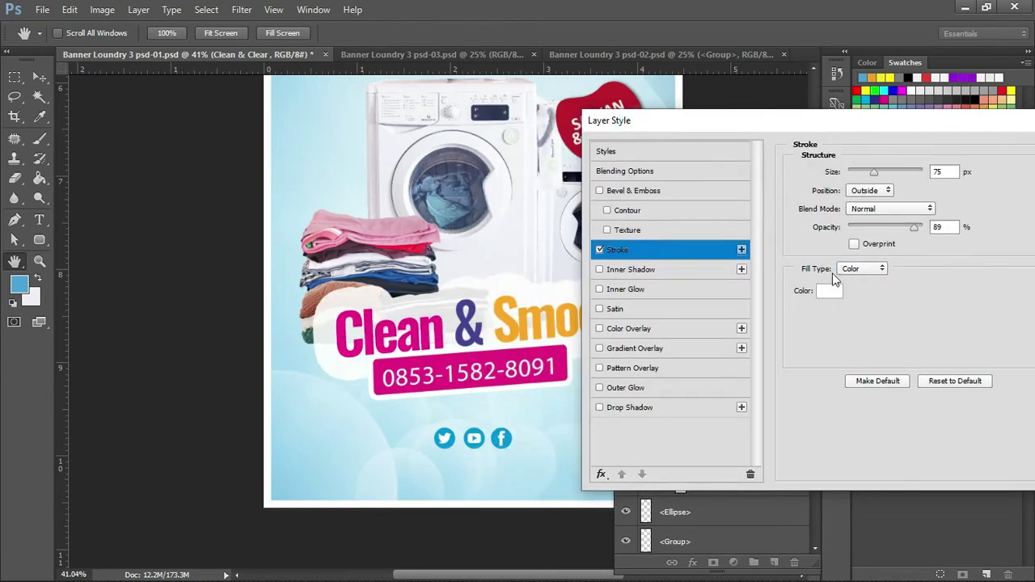
{"action": "left_click_drag", "start_coordinate": [874, 173], "coordinate": [858, 172]}
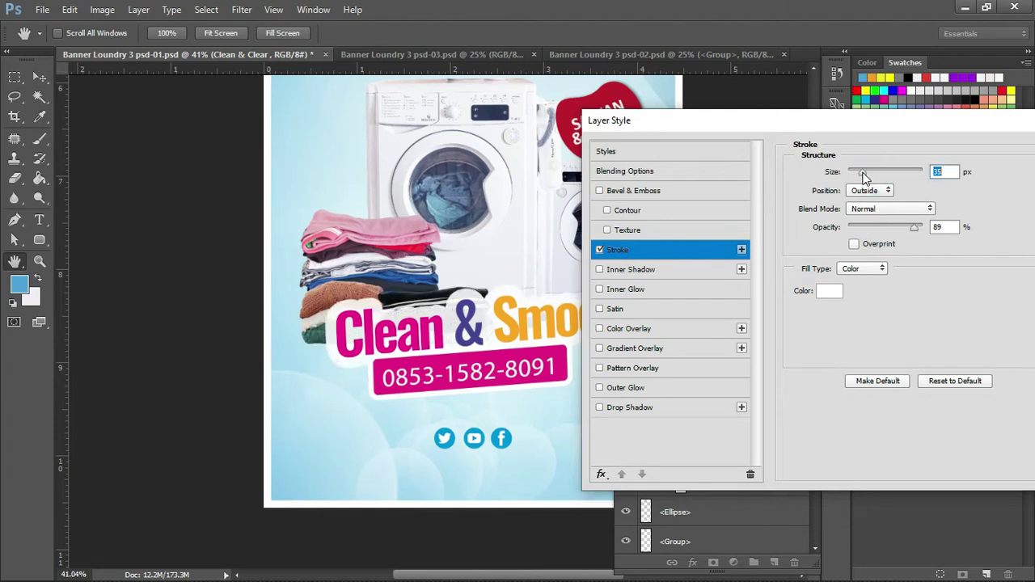
{"action": "left_click", "coordinate": [911, 231]}
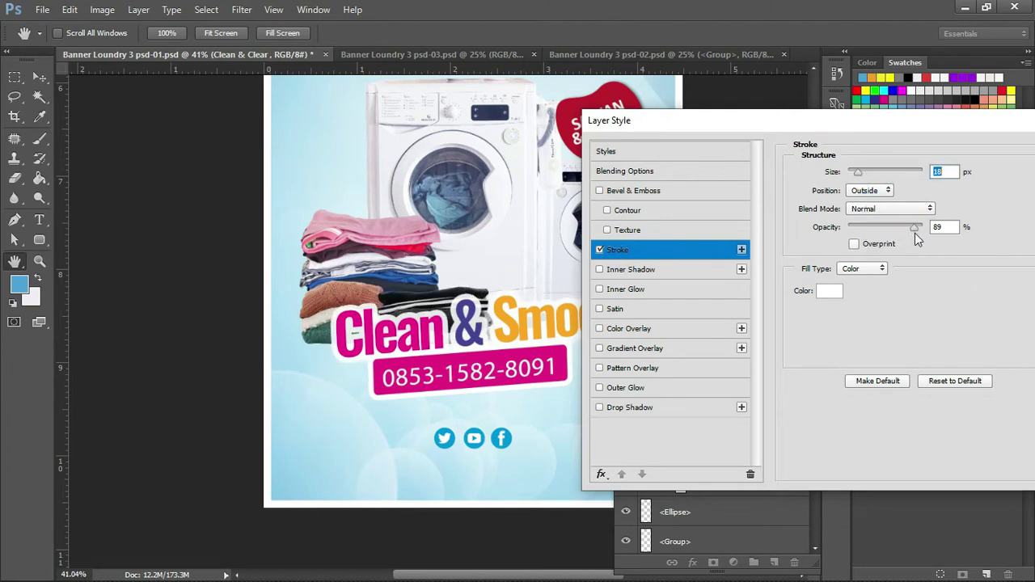
{"action": "left_click_drag", "start_coordinate": [912, 227], "coordinate": [935, 226]}
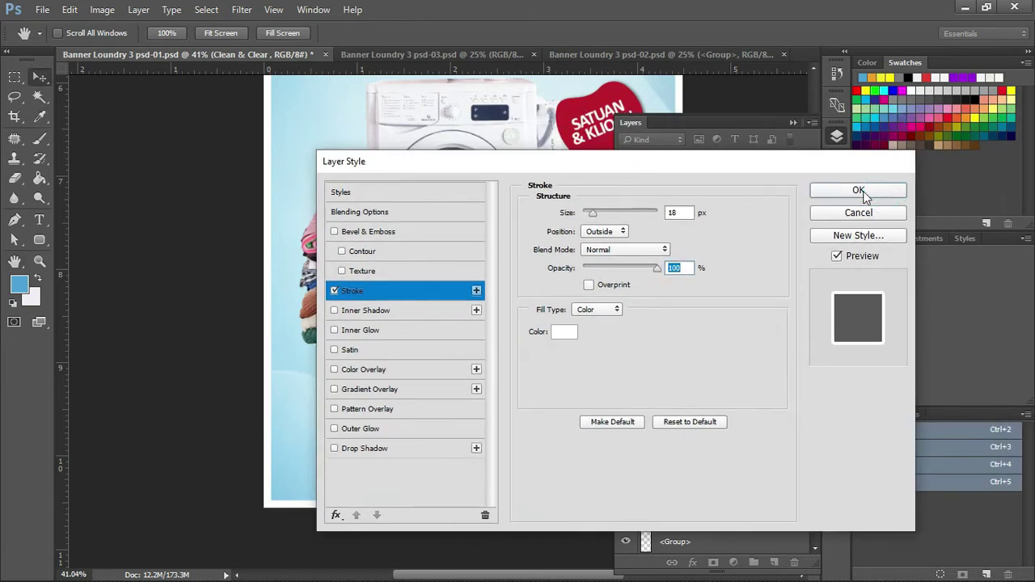
{"action": "left_click", "coordinate": [862, 192]}
{"action": "left_click", "coordinate": [792, 123]}
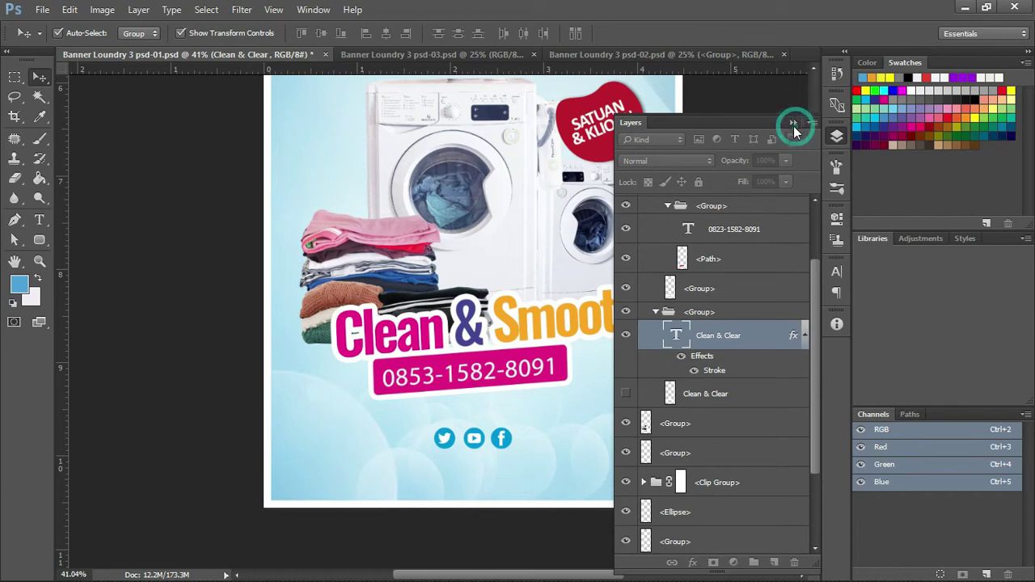
Step: Zoom in and pan the view to centre the Laundry Hafsha heading
{"action": "left_click", "coordinate": [792, 122]}
{"action": "left_click", "coordinate": [146, 128]}
{"action": "left_click", "coordinate": [14, 241]}
{"action": "left_click", "coordinate": [300, 183]}
{"action": "left_click", "coordinate": [285, 188]}
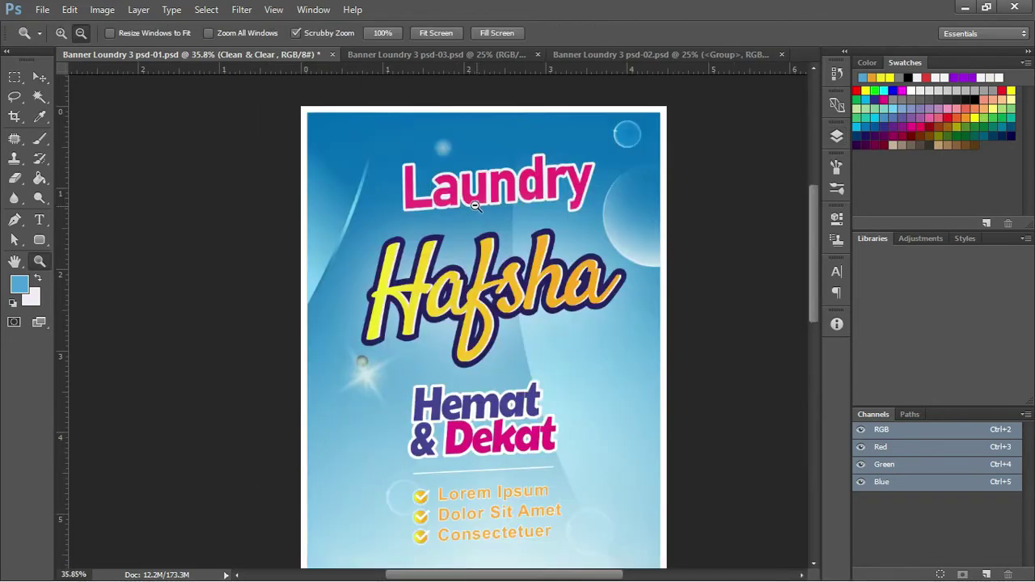
{"action": "left_click", "coordinate": [508, 207]}
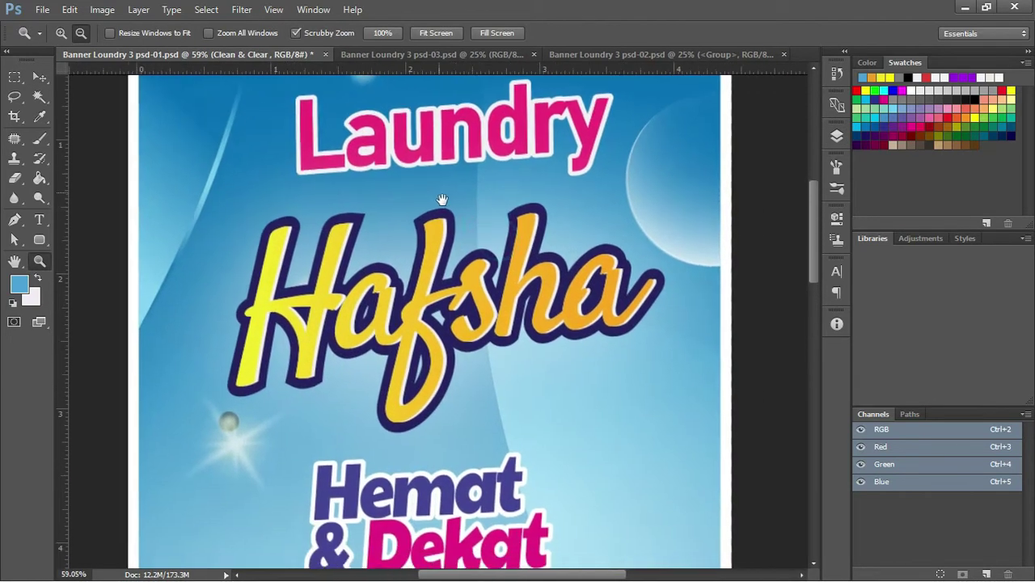
{"action": "left_click_drag", "start_coordinate": [506, 235], "coordinate": [433, 193]}
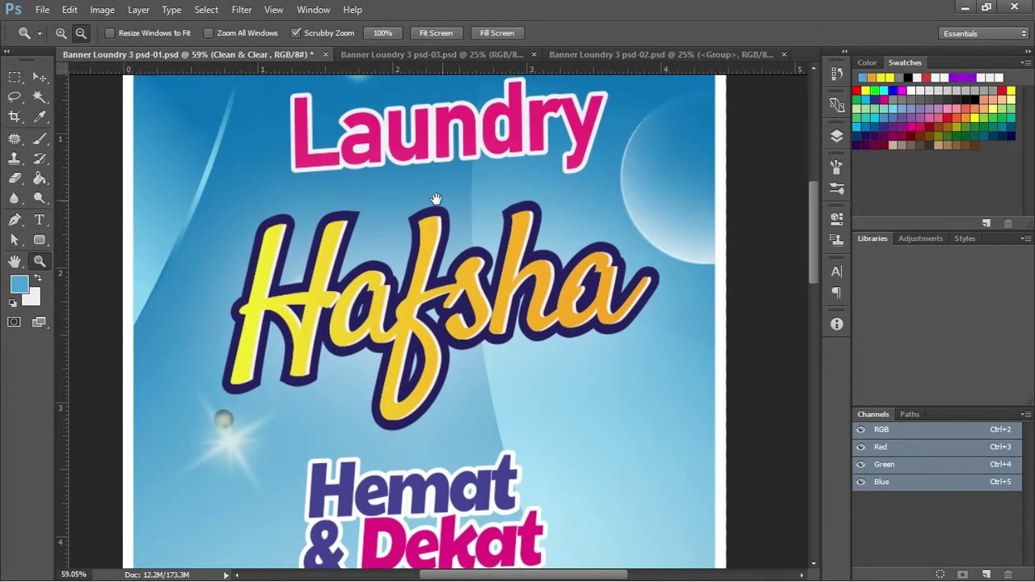
{"action": "left_click", "coordinate": [39, 78]}
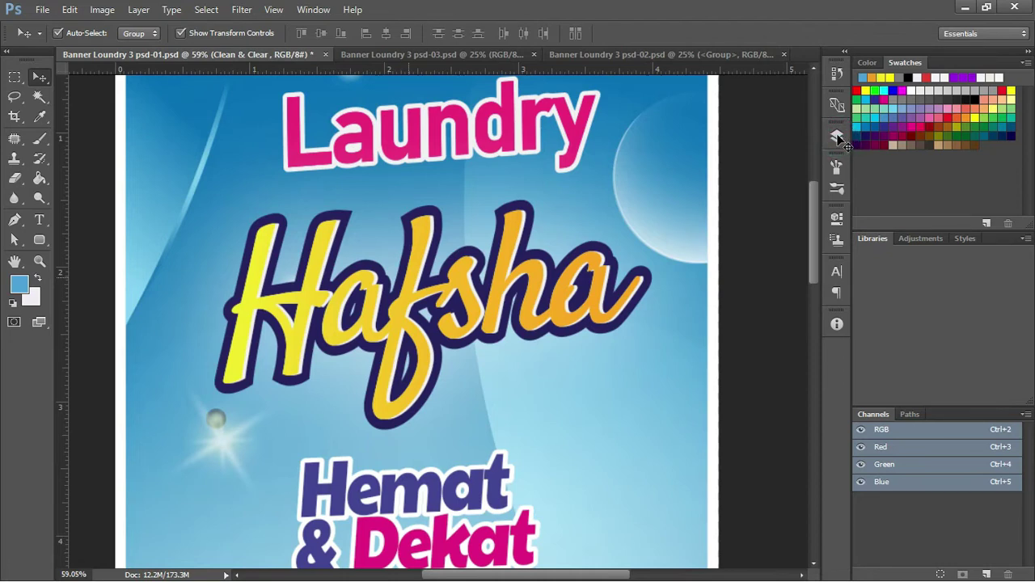
Step: Identify the Laundry and Hafsha layer group and expand its nested subgroup
{"action": "left_click", "coordinate": [837, 138]}
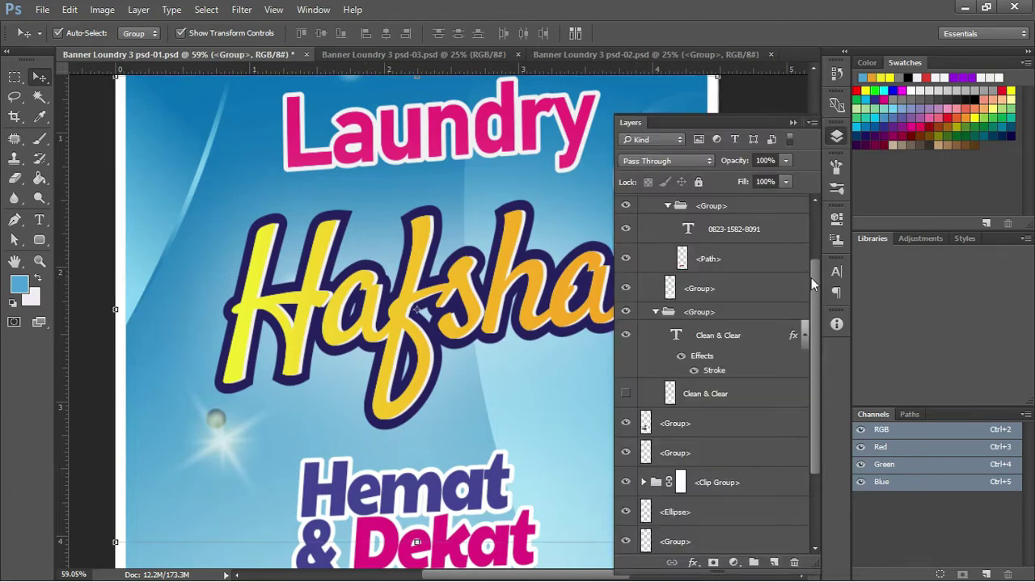
{"action": "left_click_drag", "start_coordinate": [812, 279], "coordinate": [825, 213]}
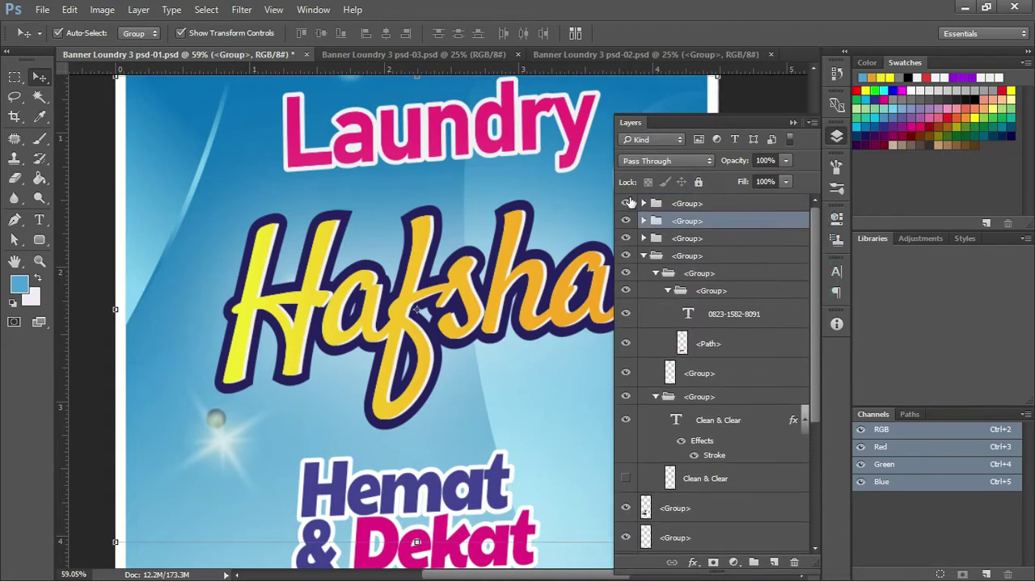
{"action": "left_click", "coordinate": [625, 203]}
{"action": "left_click", "coordinate": [625, 203]}
{"action": "left_click", "coordinate": [625, 221]}
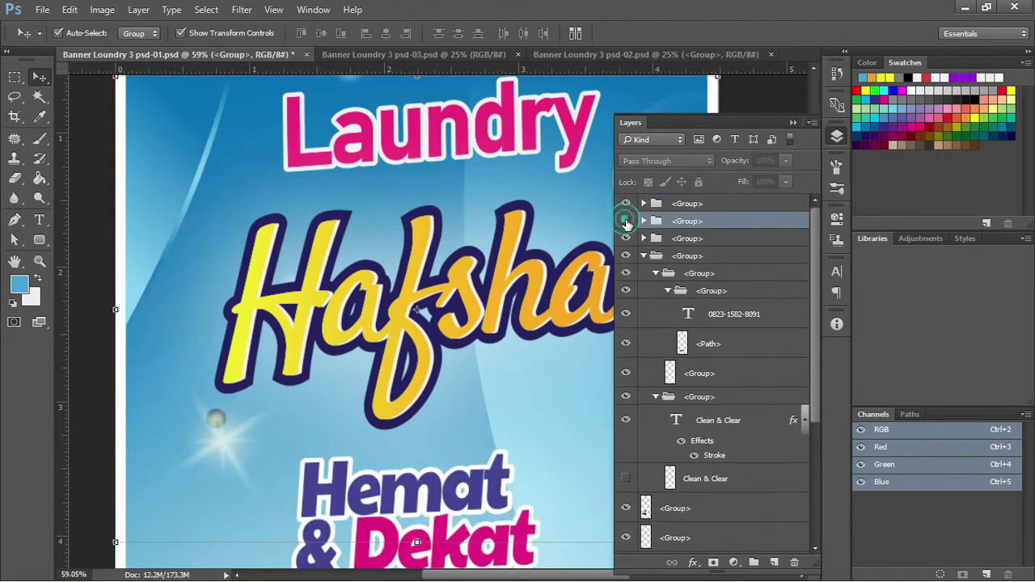
{"action": "left_click", "coordinate": [626, 221]}
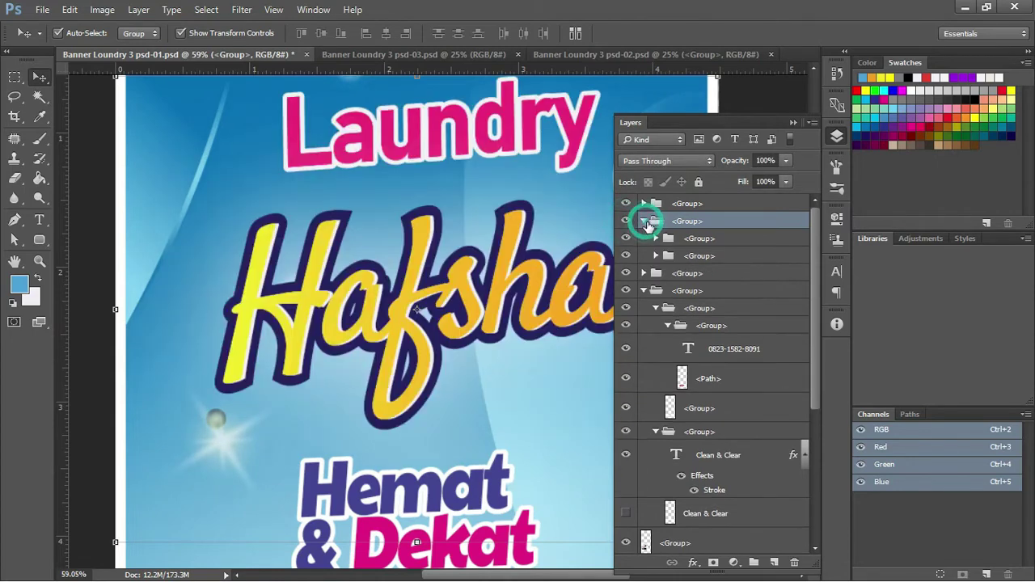
{"action": "left_click", "coordinate": [643, 221]}
{"action": "left_click", "coordinate": [656, 238]}
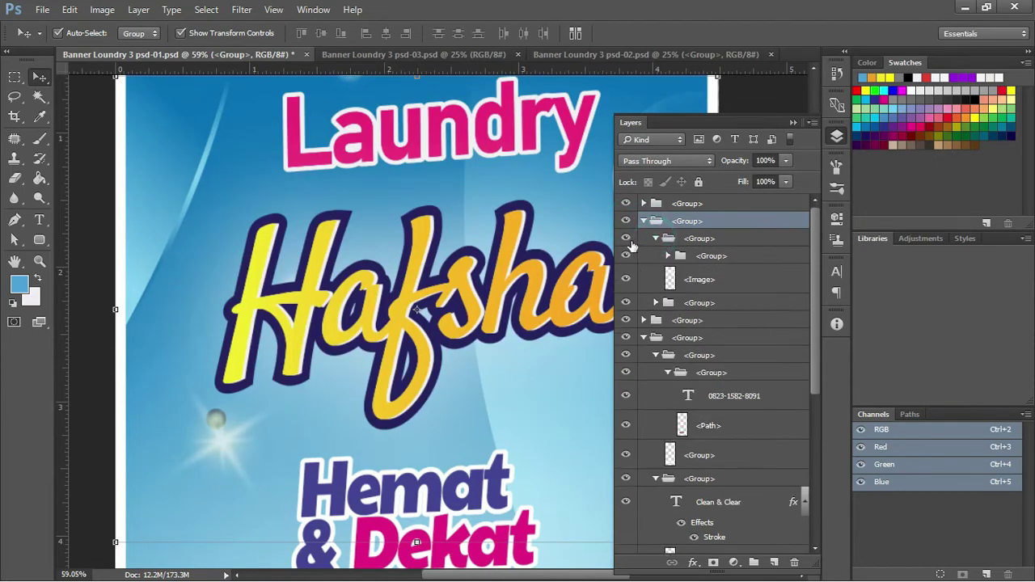
{"action": "left_click", "coordinate": [627, 240]}
Step: Expand the Hafsha group and toggle its outline and text layers to compare looks
{"action": "left_click", "coordinate": [669, 255]}
{"action": "left_click_drag", "start_coordinate": [815, 278], "coordinate": [812, 319]}
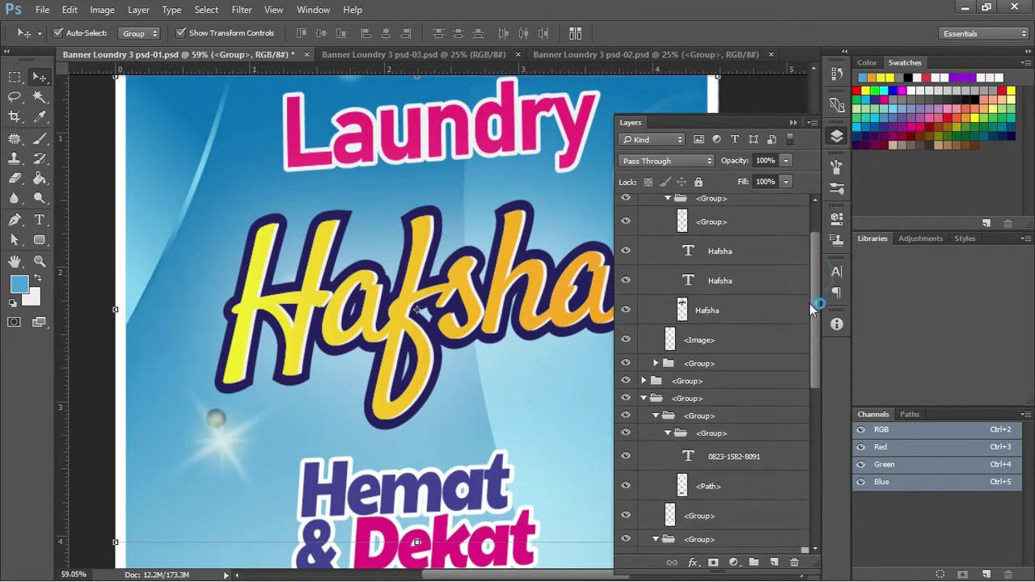
{"action": "left_click", "coordinate": [626, 284]}
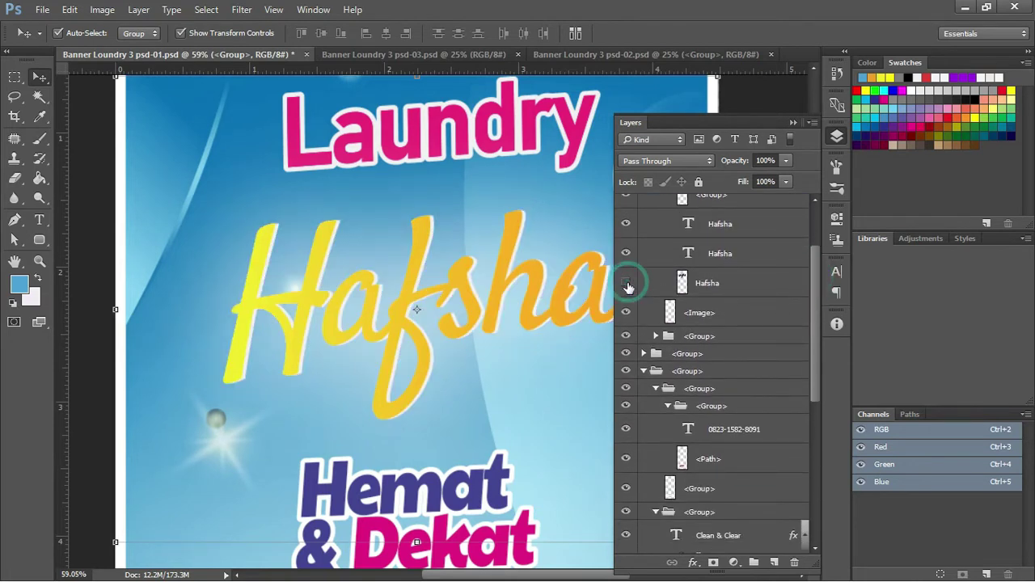
{"action": "left_click", "coordinate": [627, 285]}
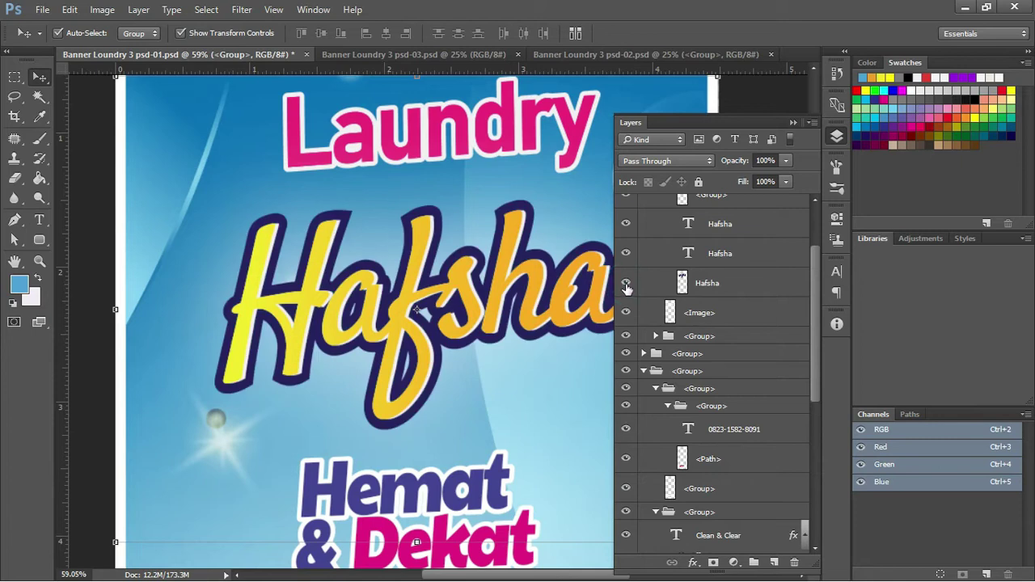
{"action": "left_click", "coordinate": [626, 284]}
{"action": "left_click", "coordinate": [626, 254]}
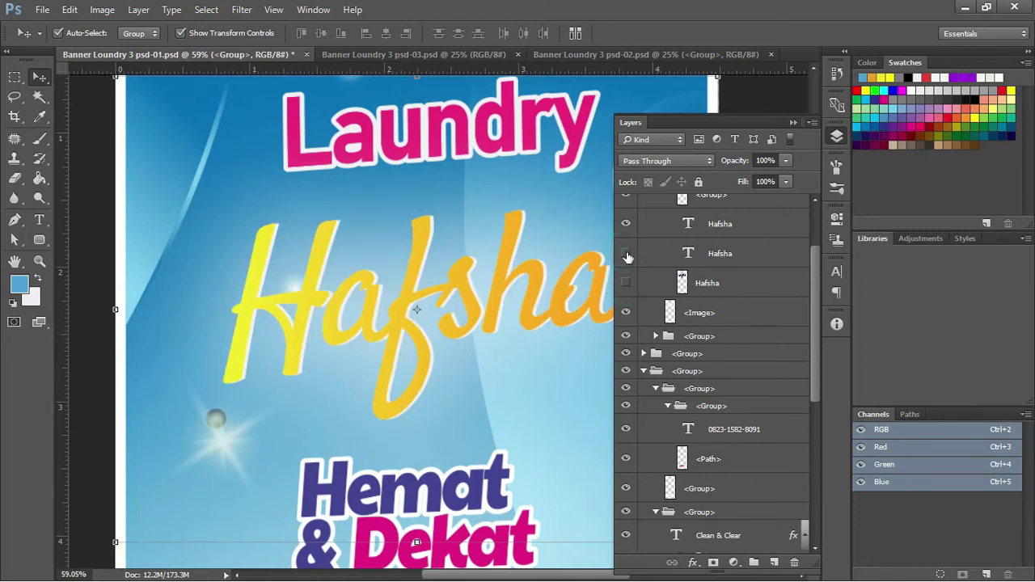
{"action": "left_click", "coordinate": [625, 253]}
{"action": "left_click", "coordinate": [626, 224]}
{"action": "left_click", "coordinate": [625, 224]}
{"action": "left_click", "coordinate": [625, 224]}
Step: Toggle the Hafsha group and its text layers on and off, leaving them visible
{"action": "left_click_drag", "start_coordinate": [816, 267], "coordinate": [816, 236]}
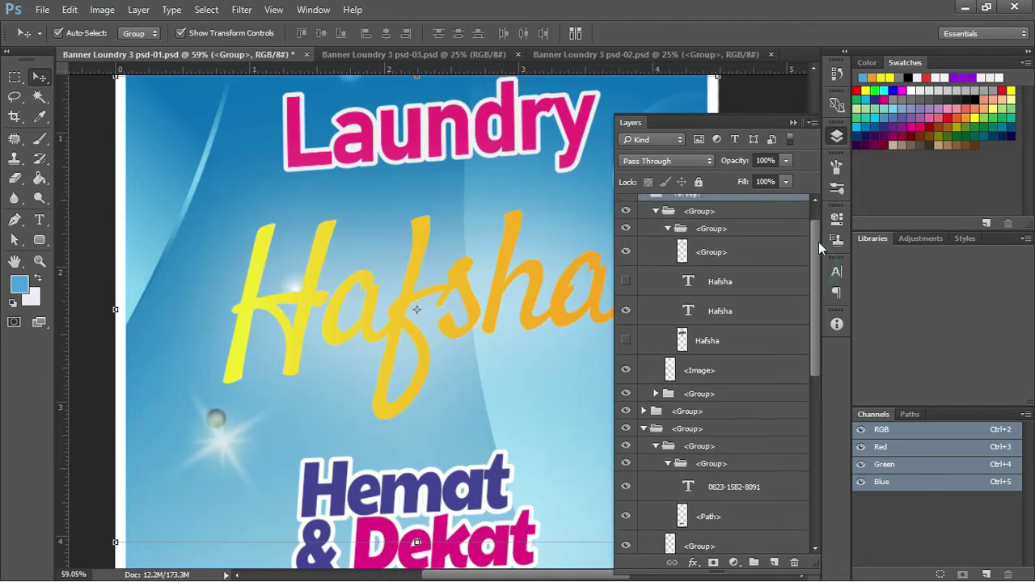
{"action": "left_click", "coordinate": [625, 269]}
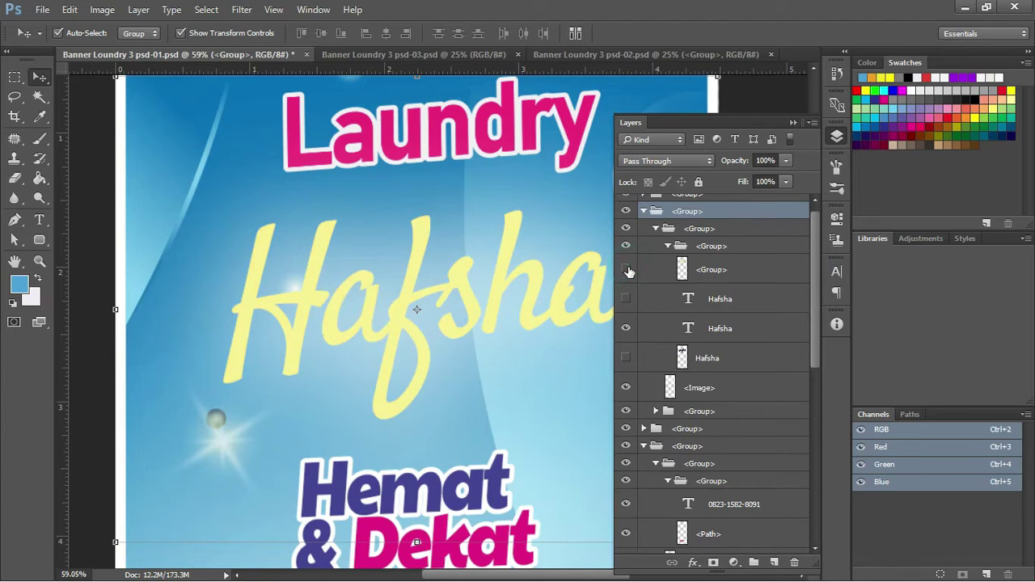
{"action": "left_click", "coordinate": [625, 269]}
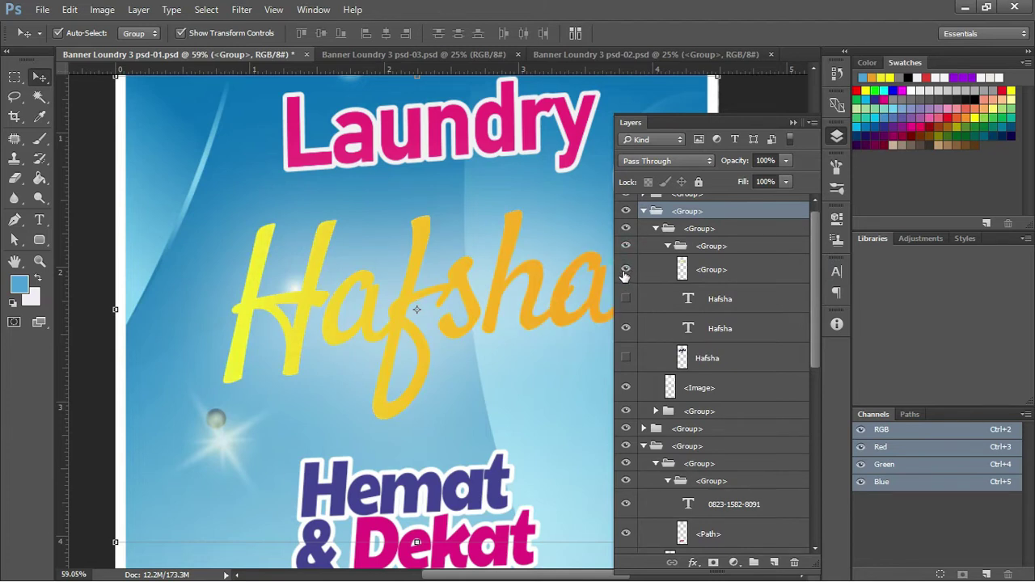
{"action": "left_click", "coordinate": [625, 298]}
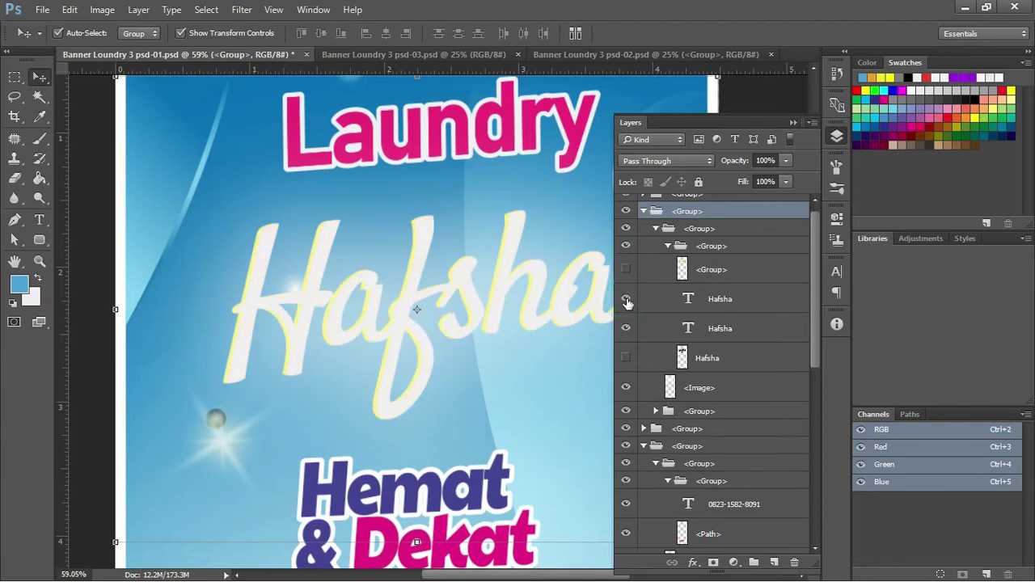
{"action": "left_click", "coordinate": [625, 298]}
{"action": "left_click", "coordinate": [625, 328]}
{"action": "left_click", "coordinate": [626, 328]}
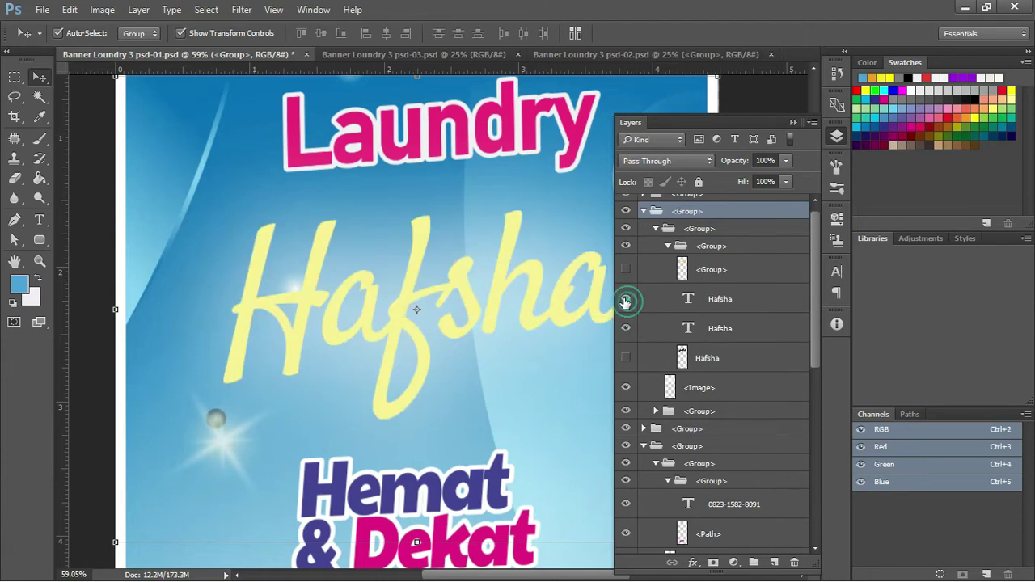
{"action": "left_click", "coordinate": [625, 299]}
{"action": "left_click", "coordinate": [626, 270]}
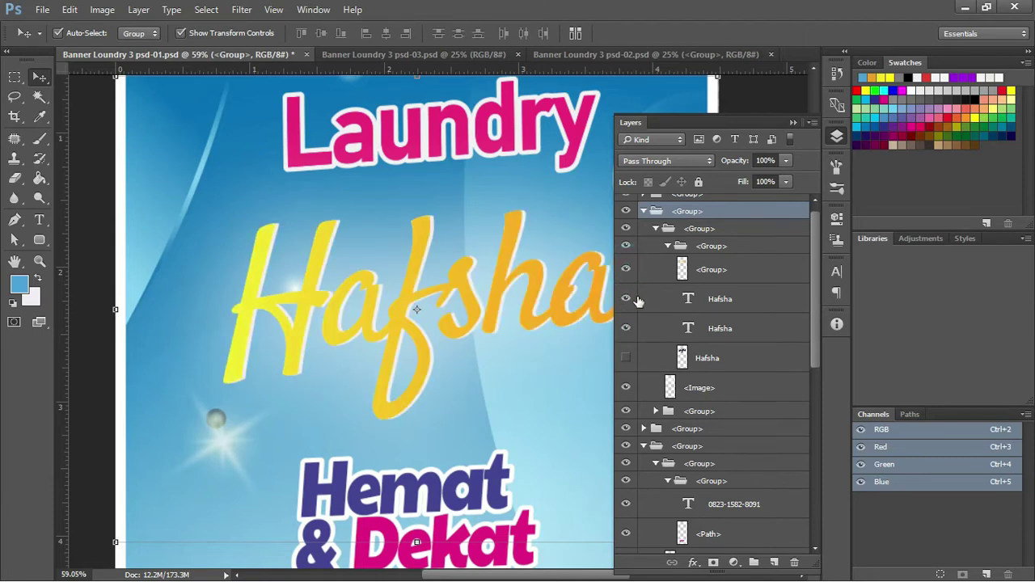
{"action": "left_click", "coordinate": [625, 300]}
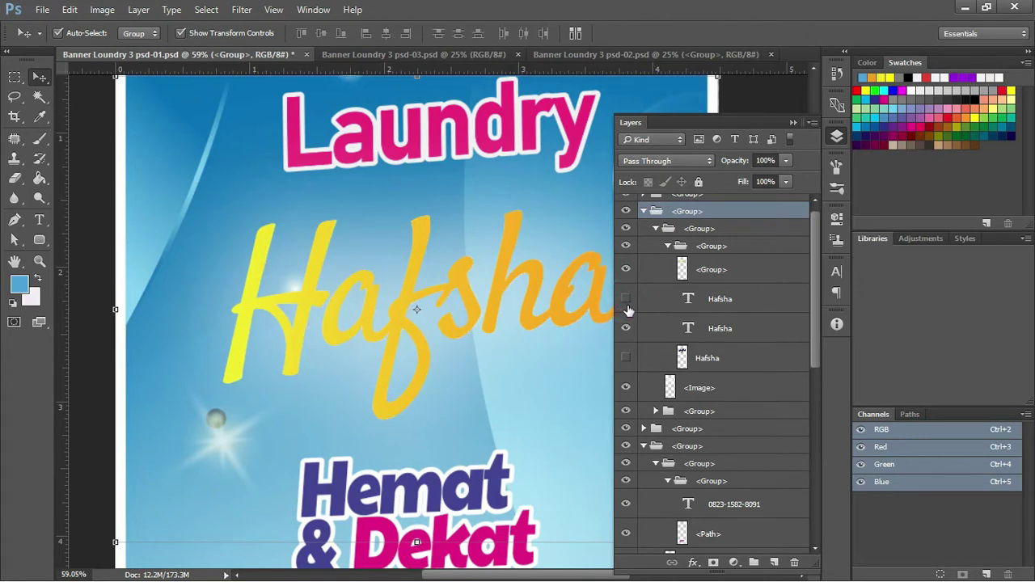
{"action": "left_click", "coordinate": [626, 300]}
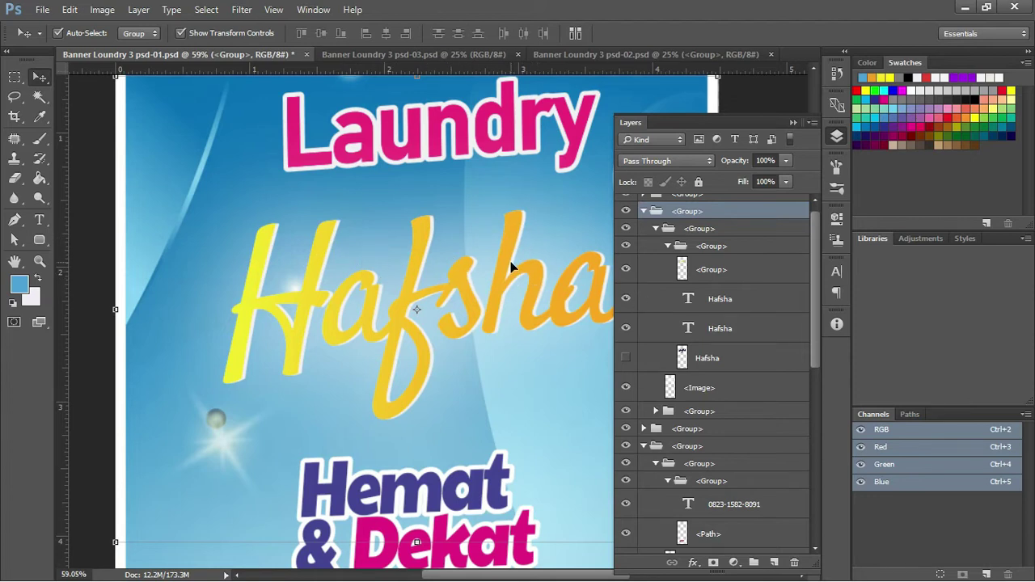
Step: Restore the second Hafsha text layer and the dark navy outline, then check the canvas
{"action": "left_click", "coordinate": [626, 328]}
{"action": "left_click", "coordinate": [625, 329]}
{"action": "left_click", "coordinate": [624, 358]}
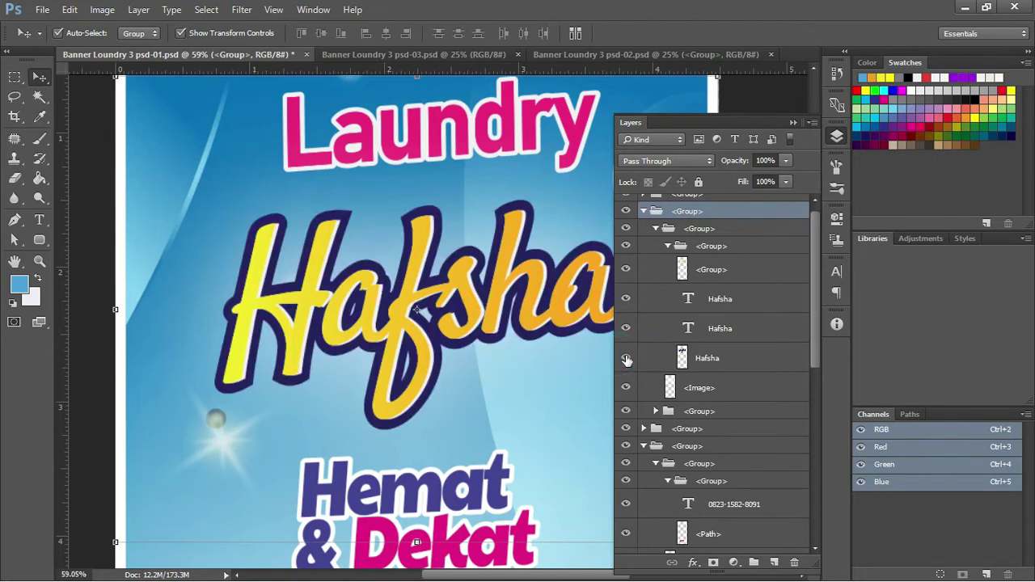
{"action": "left_click", "coordinate": [799, 127]}
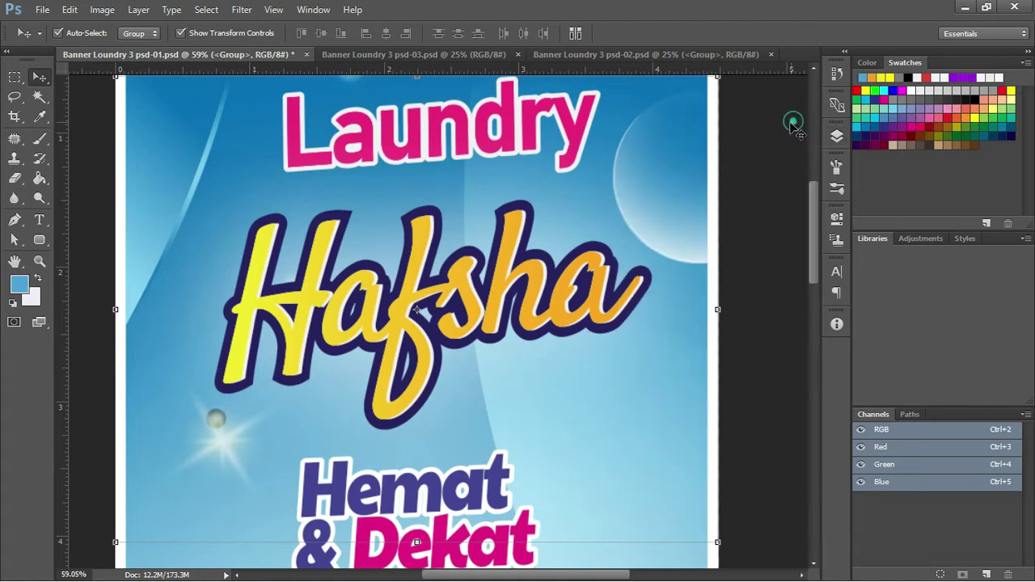
{"action": "left_click", "coordinate": [837, 136]}
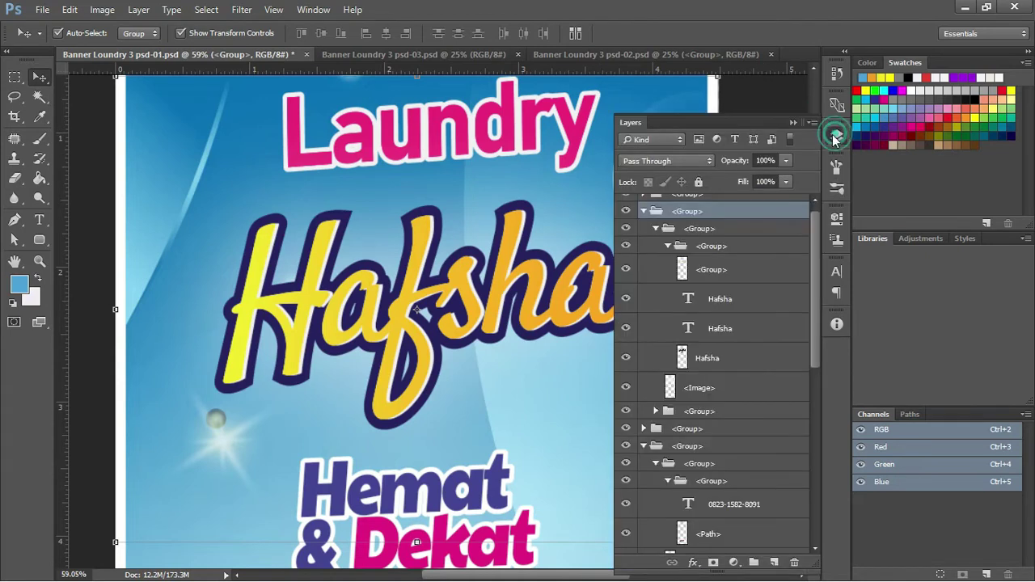
{"action": "left_click", "coordinate": [626, 212]}
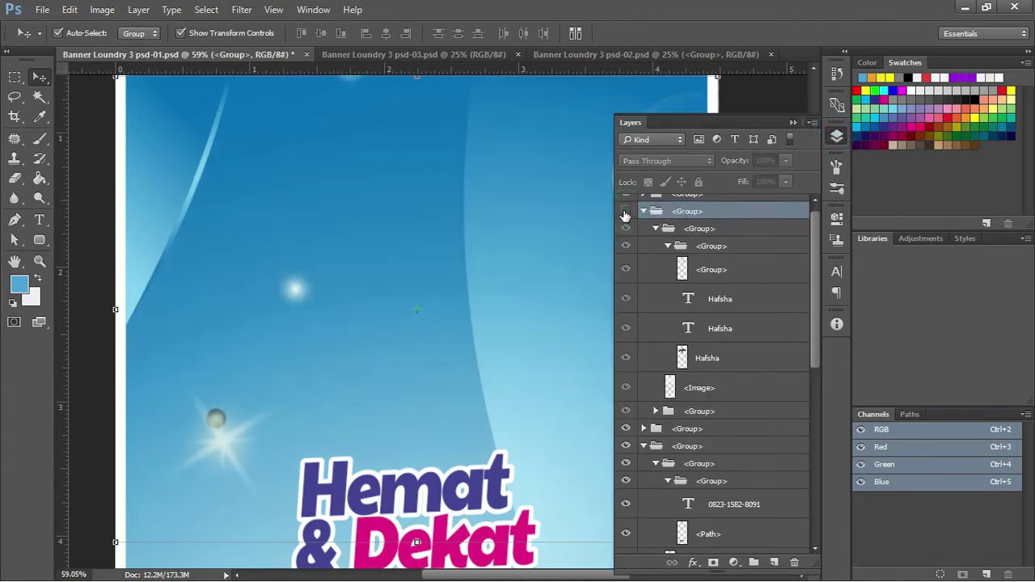
{"action": "left_click", "coordinate": [626, 211]}
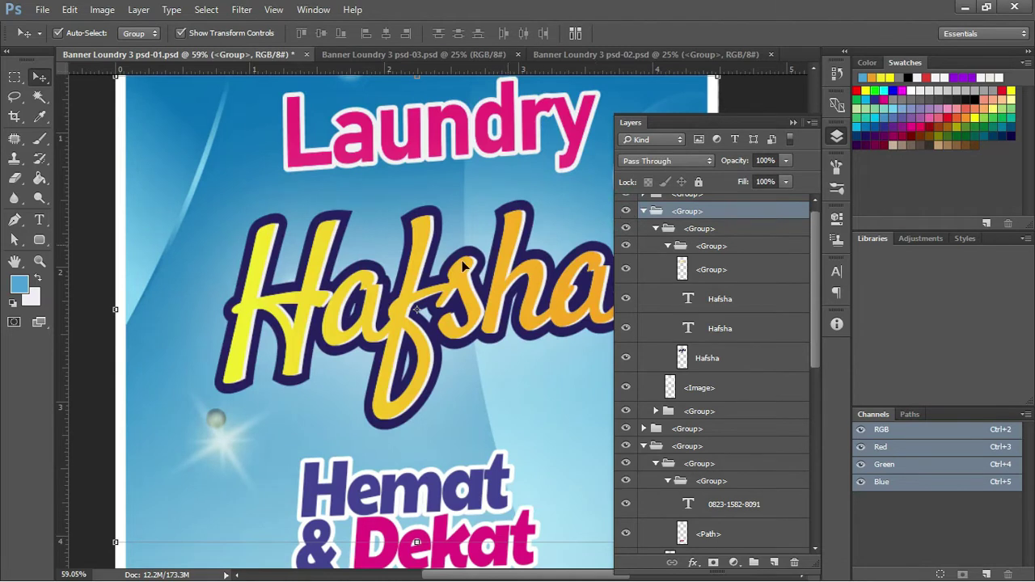
Step: Zoom out to the whole banner and hide the Hafsha title group
{"action": "key", "text": "z"}
{"action": "left_click_drag", "start_coordinate": [449, 259], "coordinate": [385, 247]}
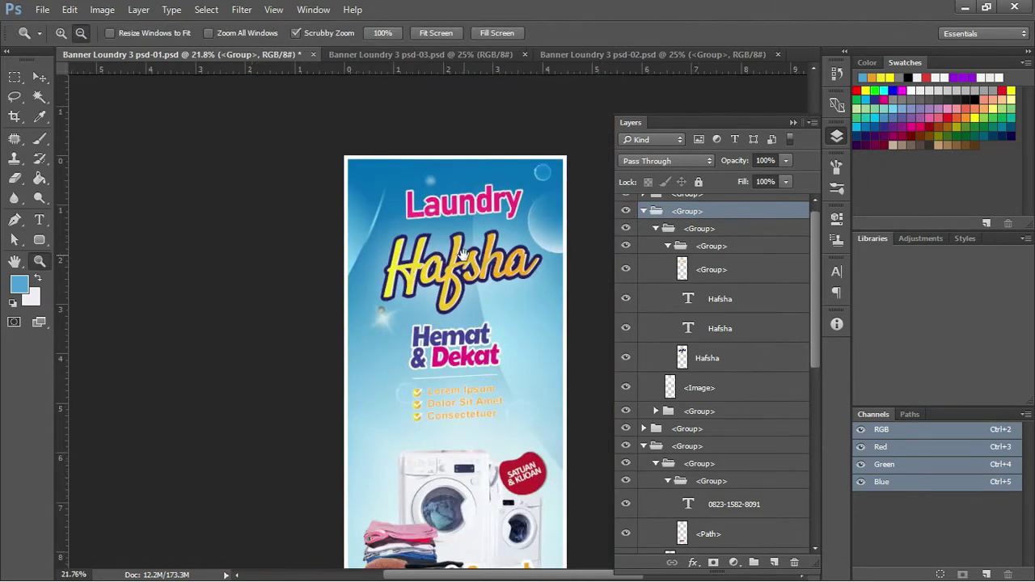
{"action": "left_click", "coordinate": [626, 229]}
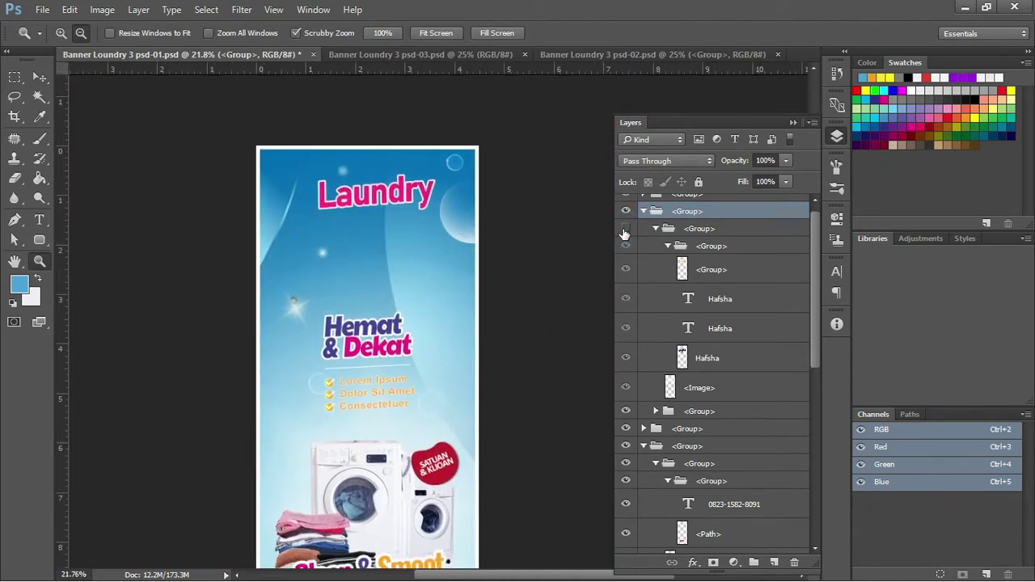
{"action": "key", "text": "v"}
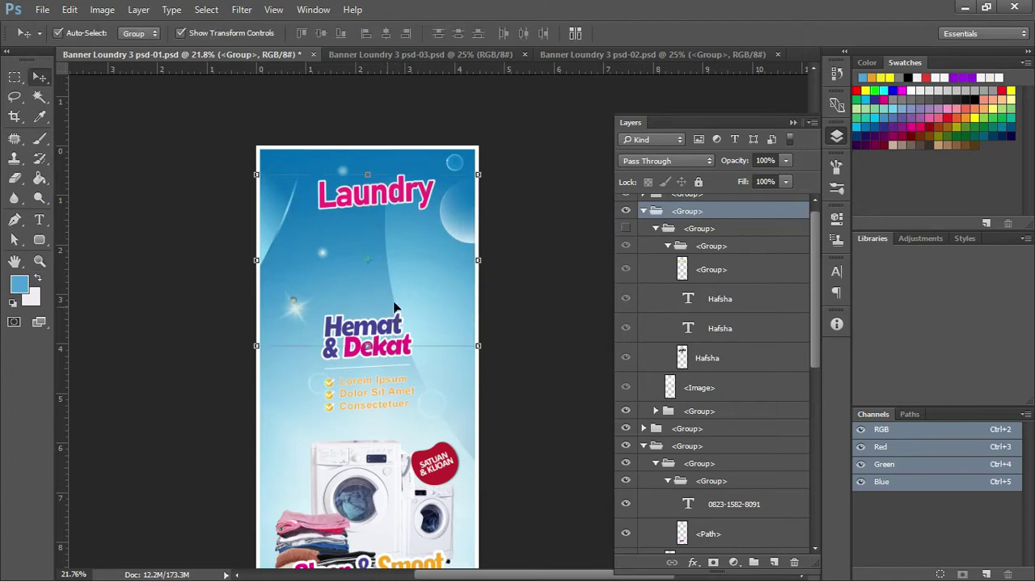
{"action": "left_click", "coordinate": [528, 252]}
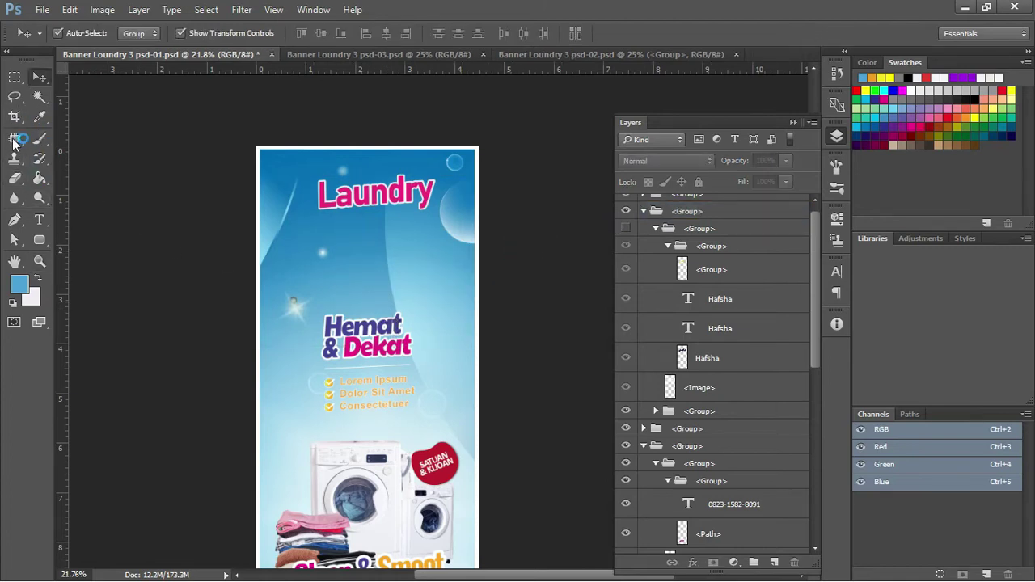
Step: Add a new Rian text layer below Laundry, then scale it up and position it
{"action": "left_click", "coordinate": [39, 219]}
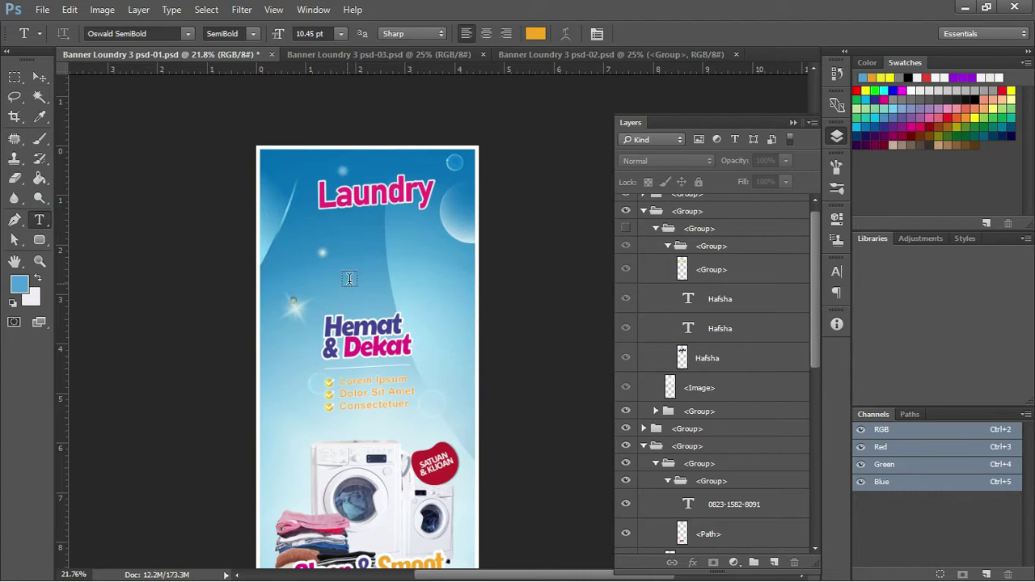
{"action": "left_click", "coordinate": [349, 279]}
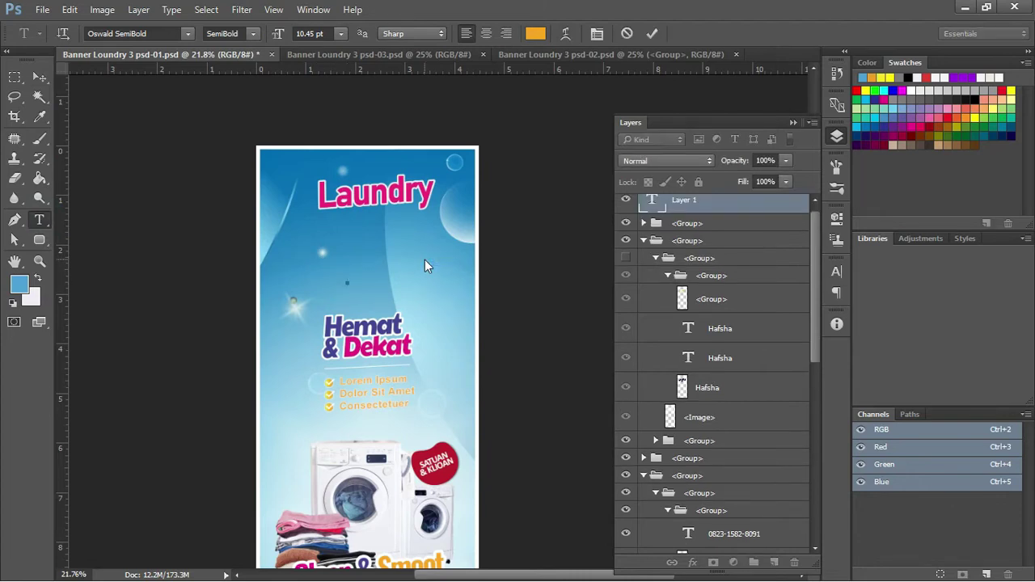
{"action": "type", "text": "Harga"}
{"action": "left_click", "coordinate": [39, 76]}
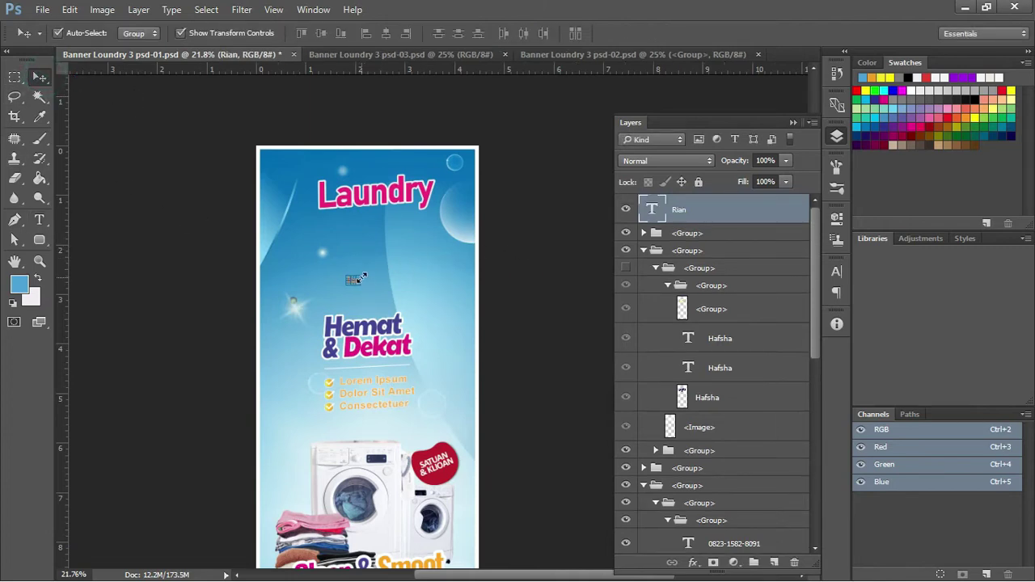
{"action": "left_click_drag", "start_coordinate": [361, 277], "coordinate": [464, 205]}
{"action": "left_click_drag", "start_coordinate": [443, 245], "coordinate": [411, 266]}
Step: Apply the Rian transform, show Hafsha again, and move Rian below it
{"action": "key", "text": "Return"}
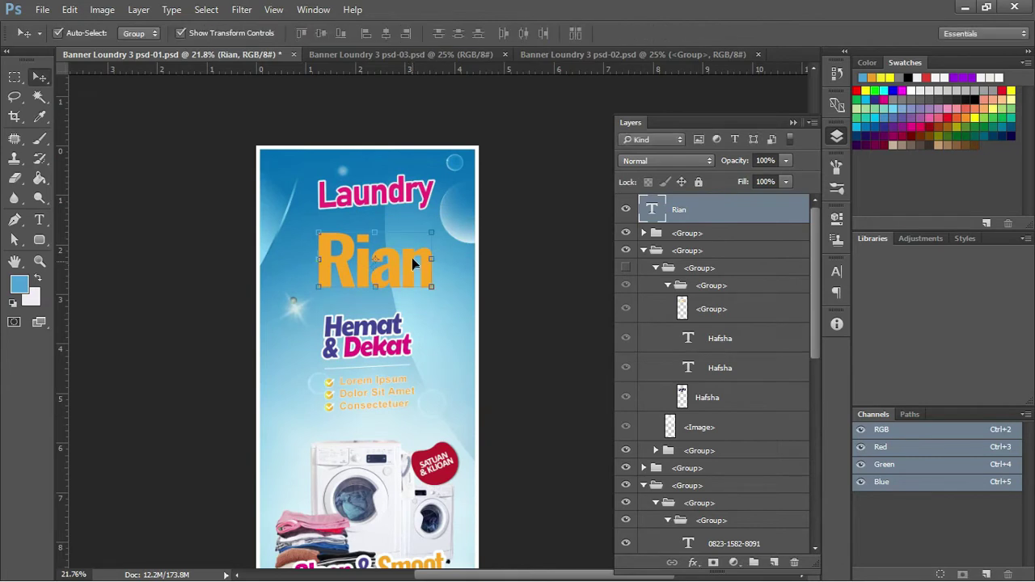
{"action": "left_click", "coordinate": [414, 260]}
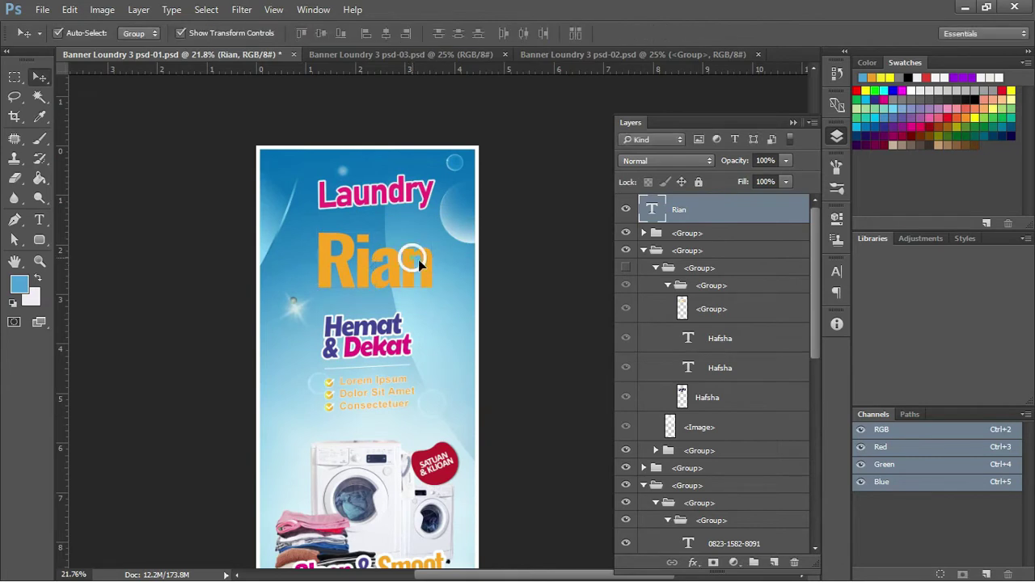
{"action": "left_click", "coordinate": [625, 268]}
{"action": "left_click_drag", "start_coordinate": [428, 281], "coordinate": [426, 317]}
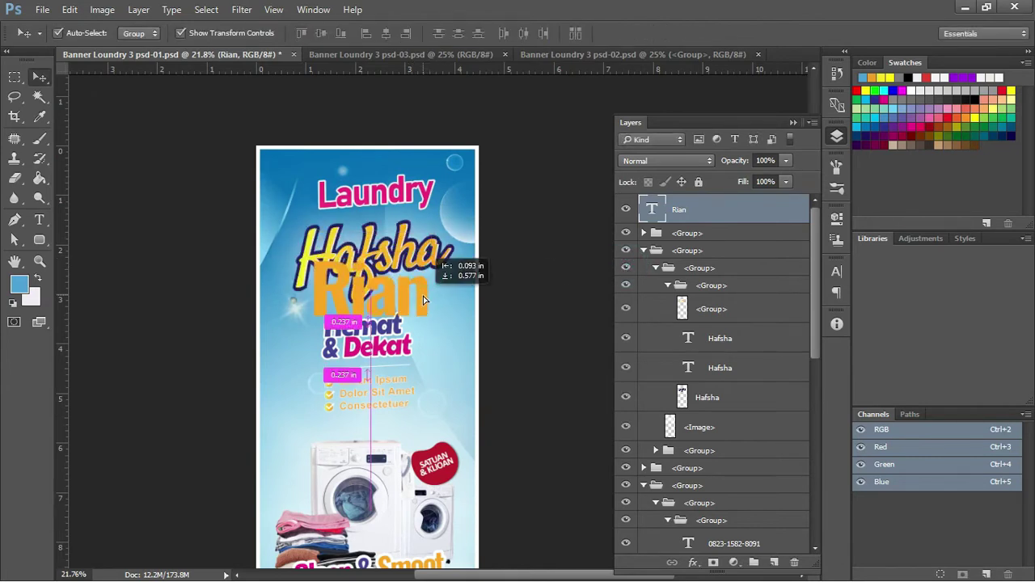
Step: Lock the inner Hafsha group and drag Rian down over Hemat & Dekat
{"action": "left_click", "coordinate": [456, 252]}
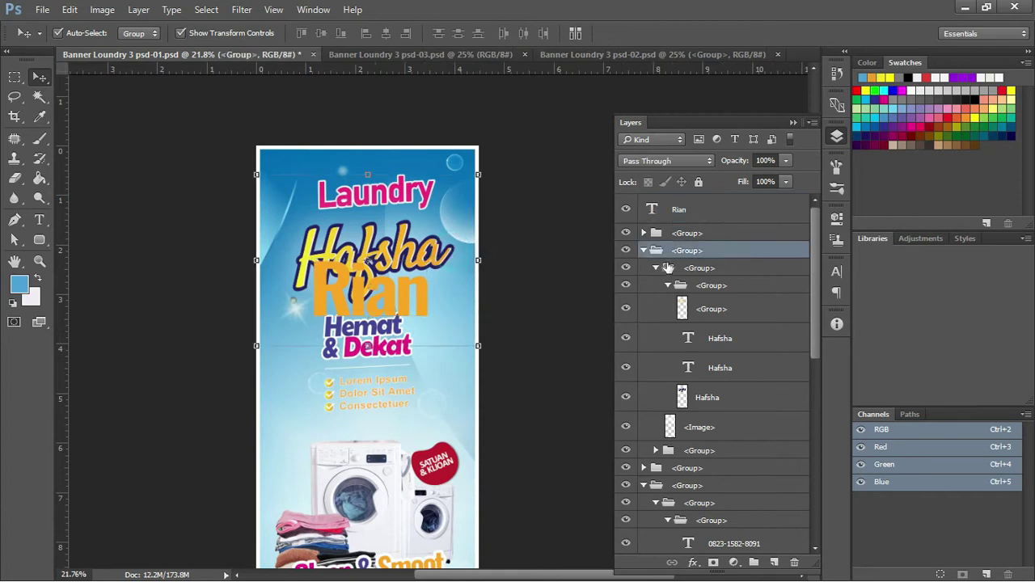
{"action": "left_click", "coordinate": [625, 270]}
{"action": "left_click", "coordinate": [711, 284]}
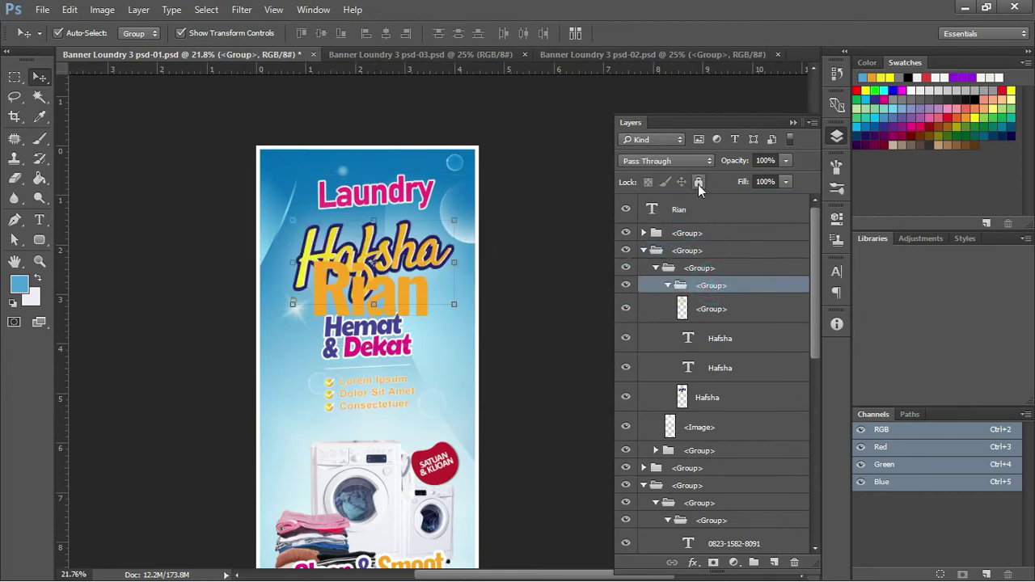
{"action": "left_click", "coordinate": [699, 181]}
{"action": "left_click", "coordinate": [422, 297]}
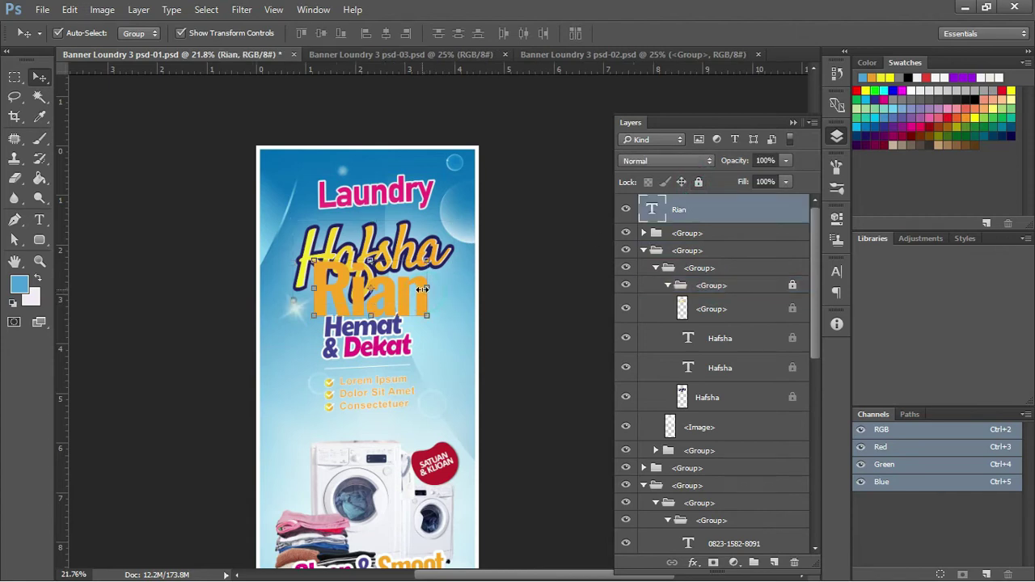
{"action": "mouse_move", "coordinate": [422, 298]}
{"action": "left_mouse_down"}
{"action": "mouse_move", "coordinate": [410, 338]}
{"action": "mouse_move", "coordinate": [401, 326]}
{"action": "left_mouse_up"}
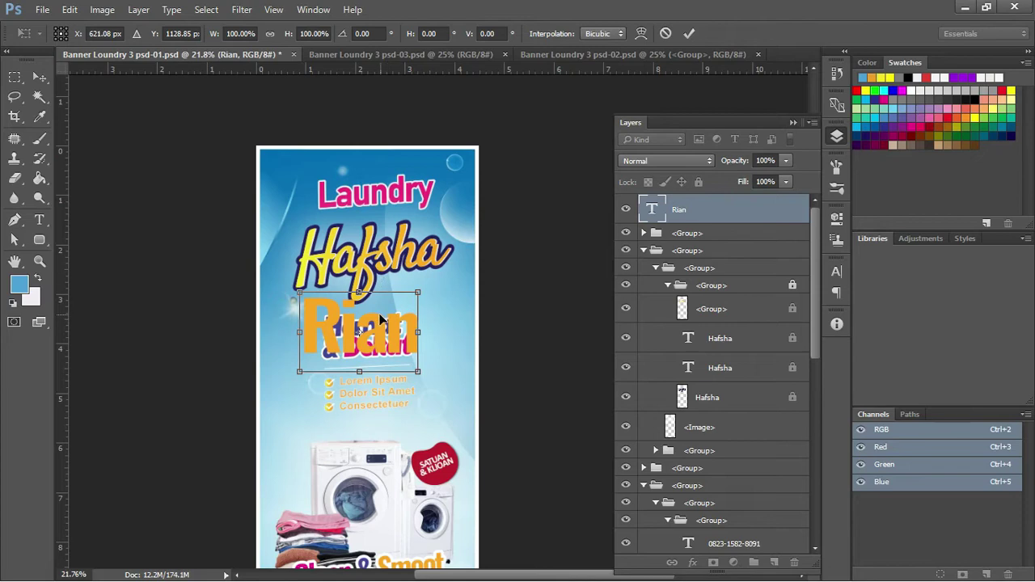
{"action": "key", "text": "Return"}
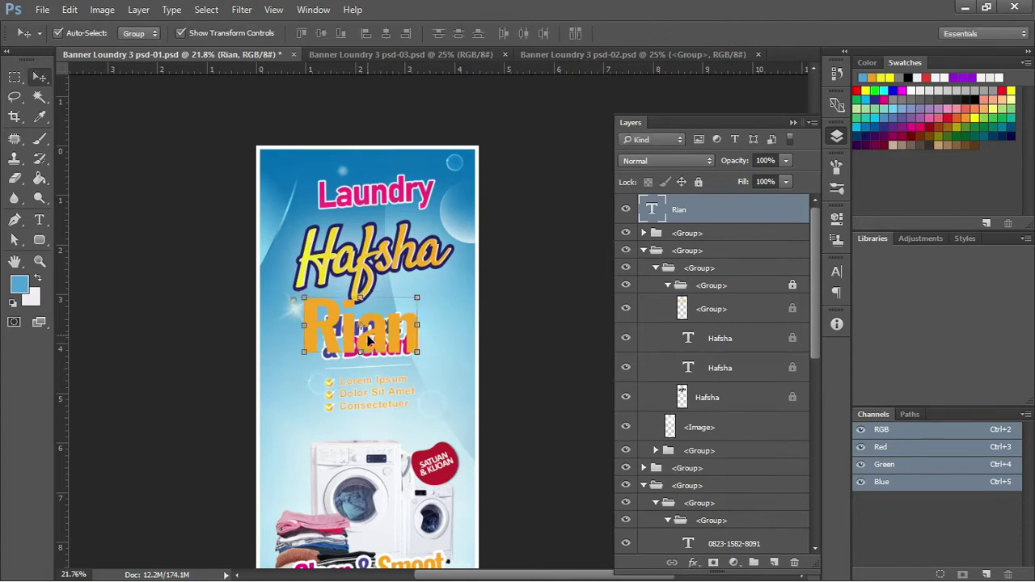
{"action": "double_click", "coordinate": [368, 340]}
{"action": "key", "text": "ctrl+a"}
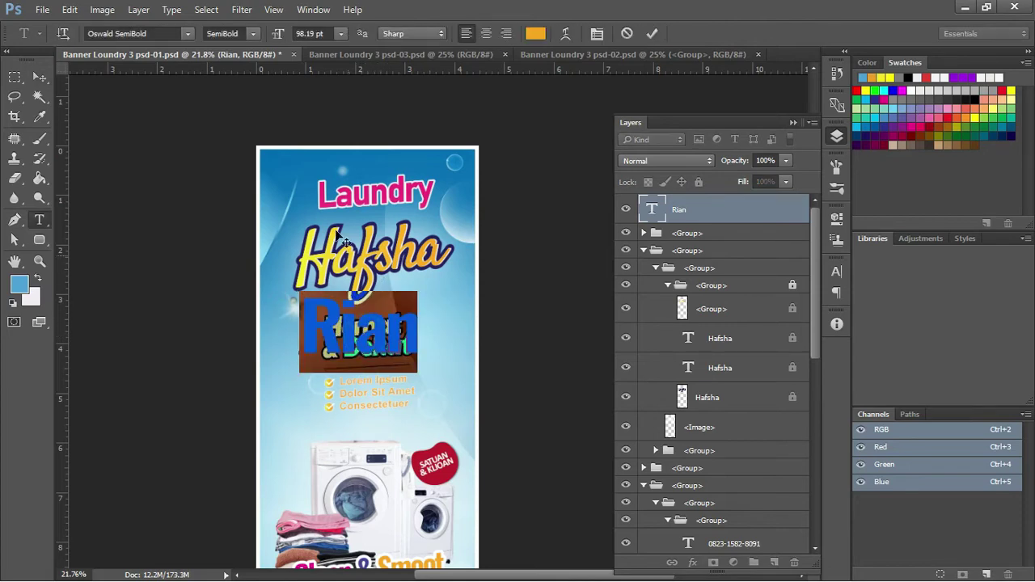
{"action": "left_click", "coordinate": [159, 33]}
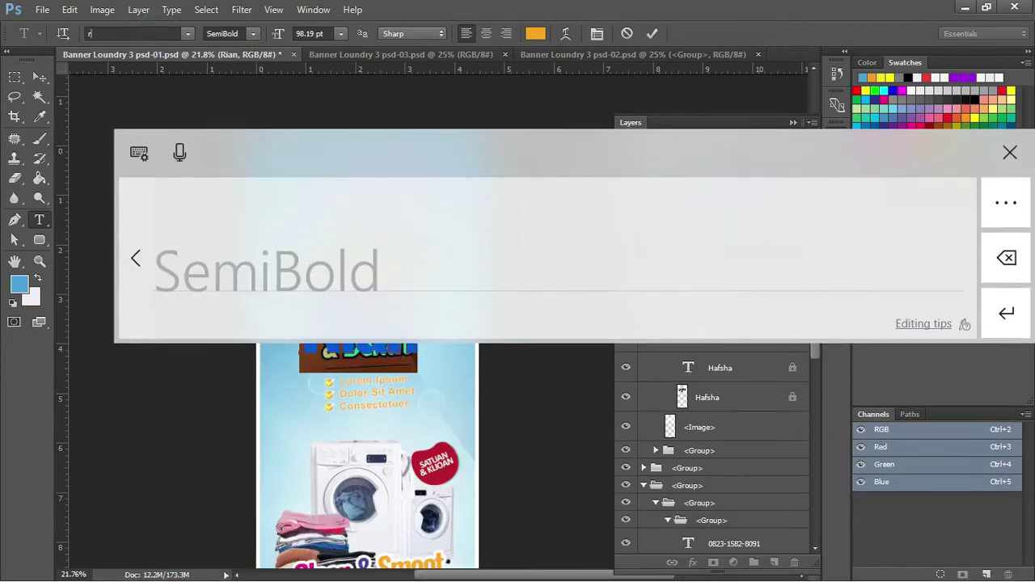
{"action": "type", "text": "r"}
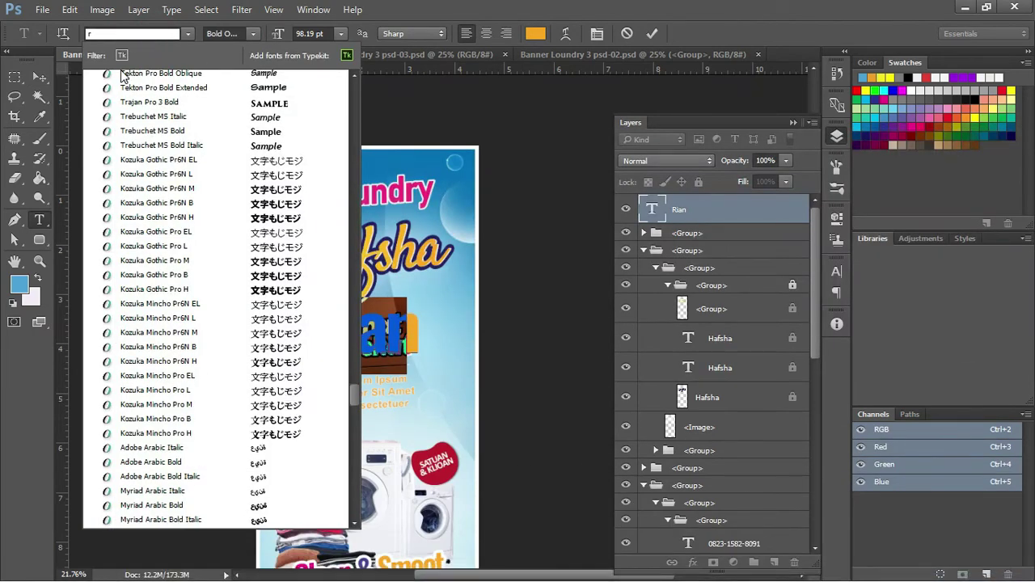
{"action": "type", "text": "o"}
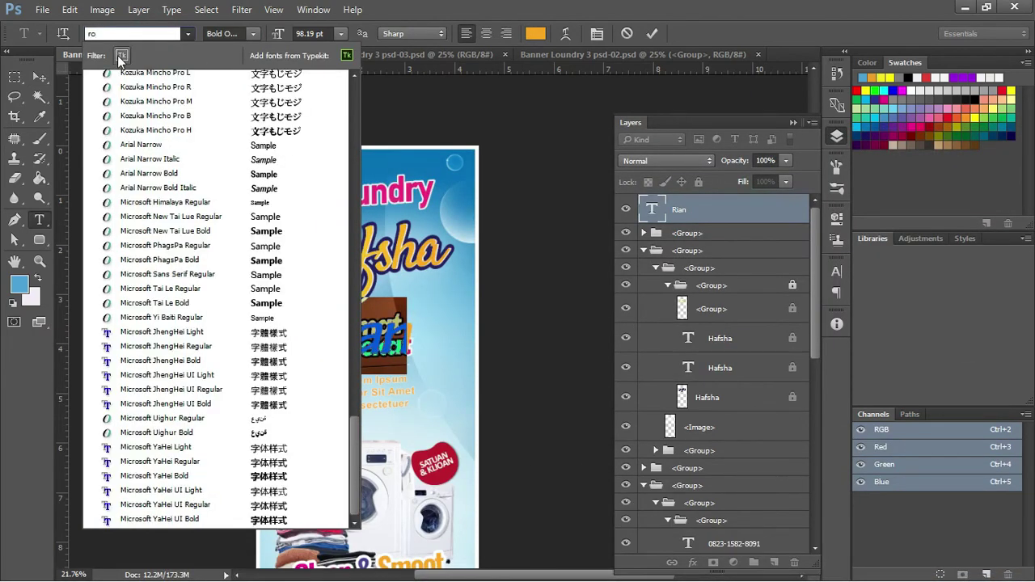
{"action": "type", "text": "u"}
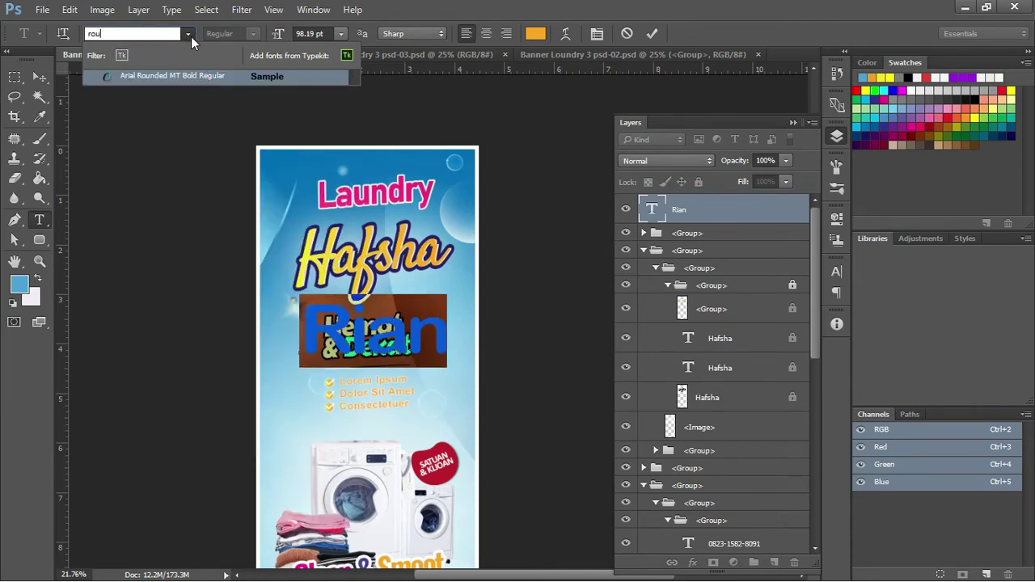
{"action": "left_click", "coordinate": [190, 38]}
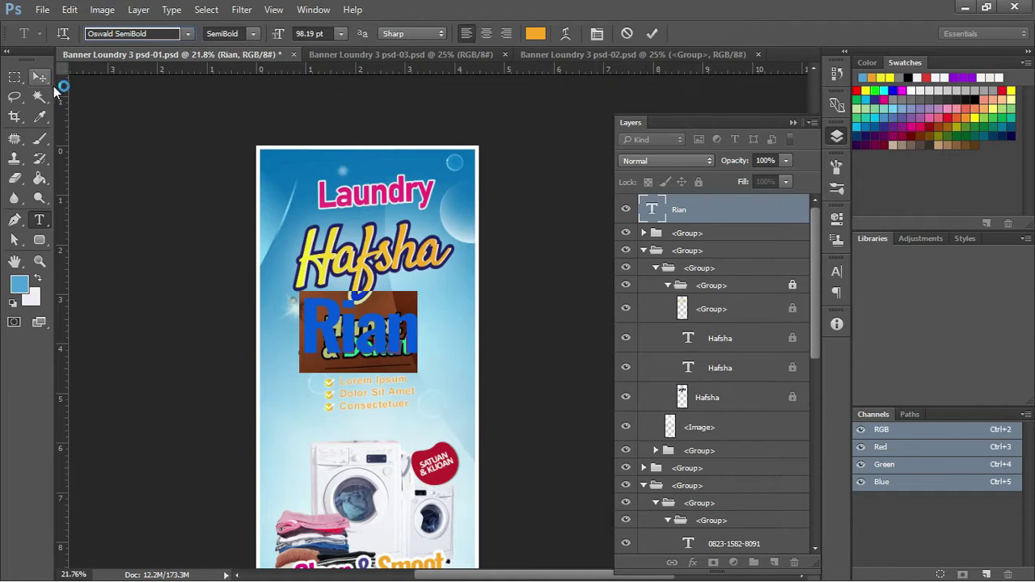
{"action": "left_click", "coordinate": [38, 76]}
{"action": "left_click", "coordinate": [366, 265]}
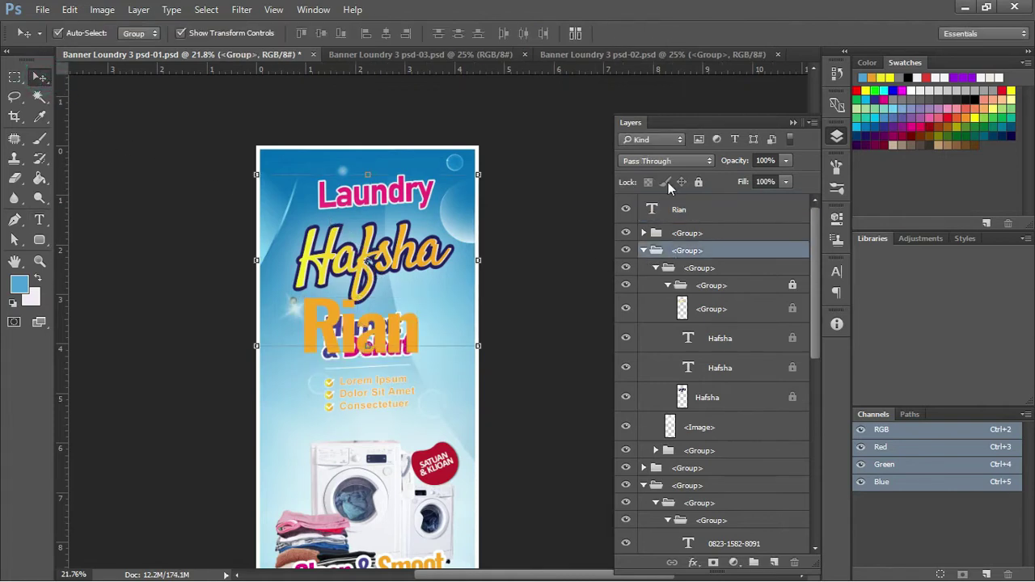
Step: Unlock the nested group to inspect the Hafsha font, then lock the outer Hafsha group
{"action": "left_click", "coordinate": [794, 287]}
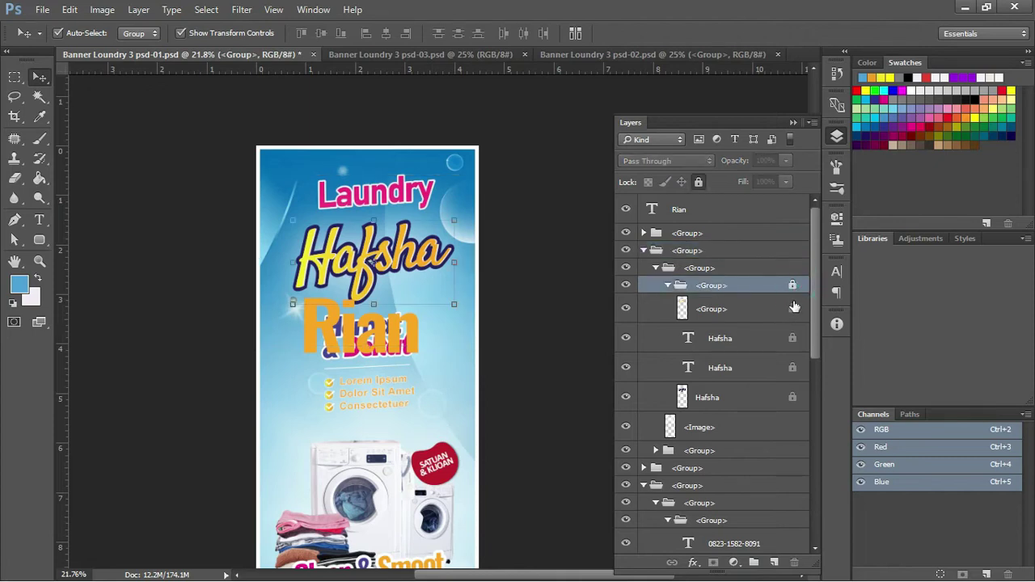
{"action": "left_click", "coordinate": [793, 286]}
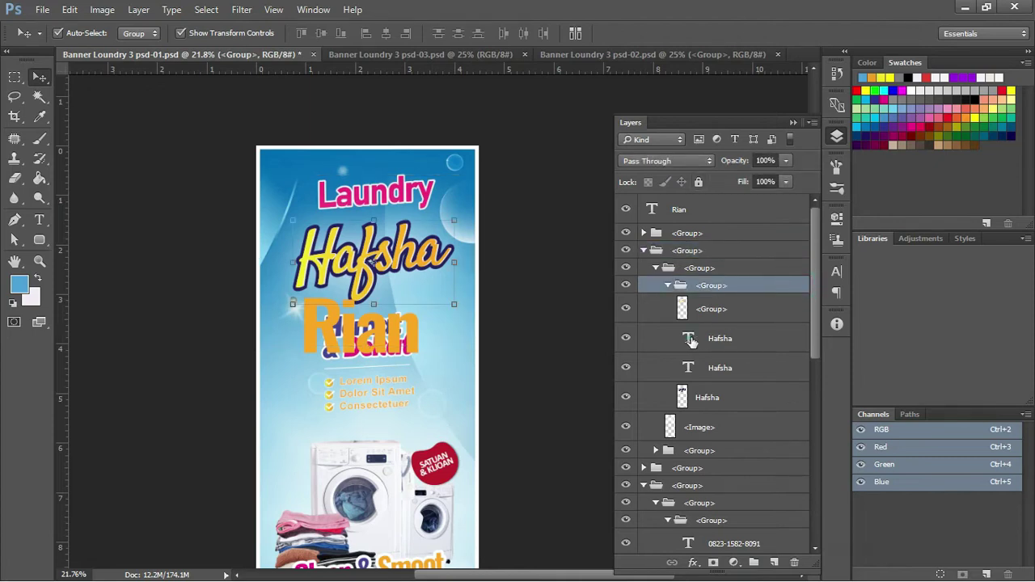
{"action": "double_click", "coordinate": [688, 339]}
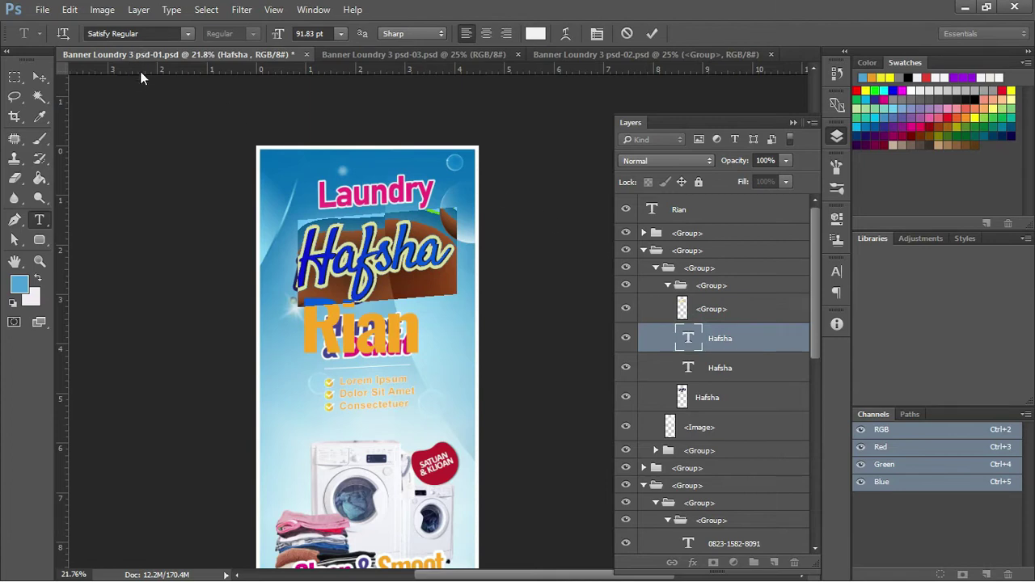
{"action": "left_click", "coordinate": [39, 76]}
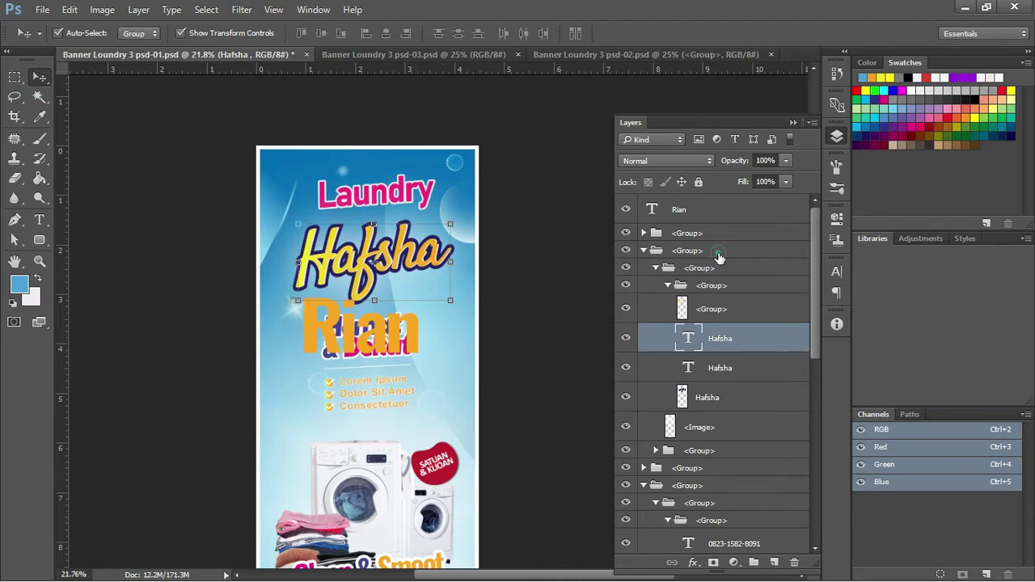
{"action": "left_click", "coordinate": [718, 257]}
{"action": "left_click", "coordinate": [699, 182]}
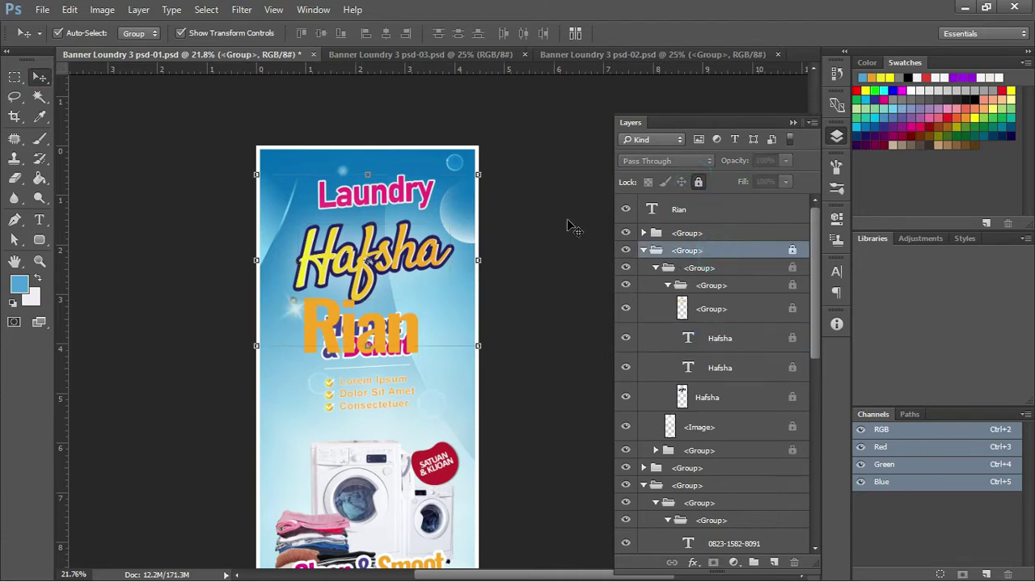
Step: Change the Rian text's font to Satisfy Regular
{"action": "left_click", "coordinate": [384, 334]}
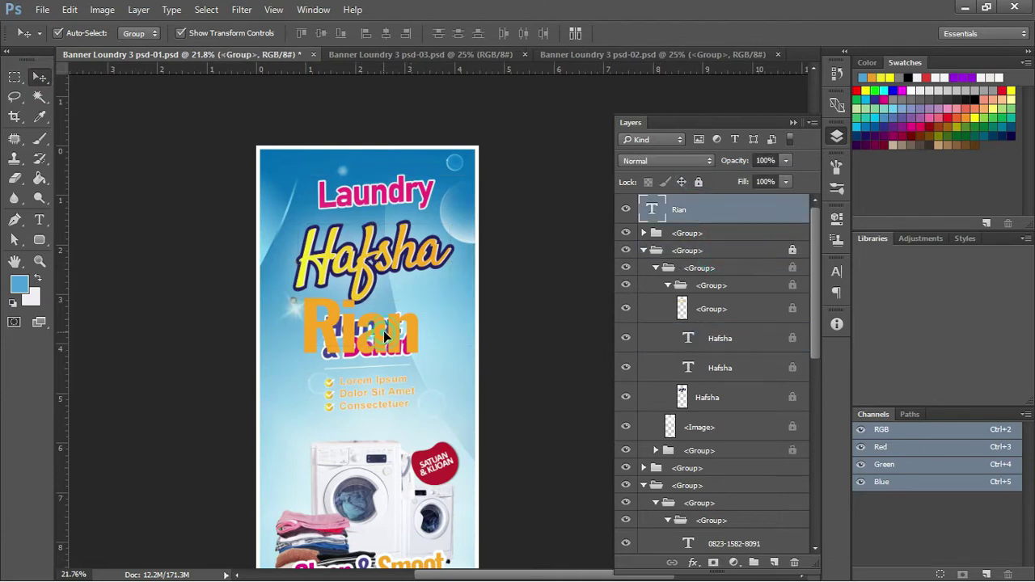
{"action": "double_click", "coordinate": [322, 325]}
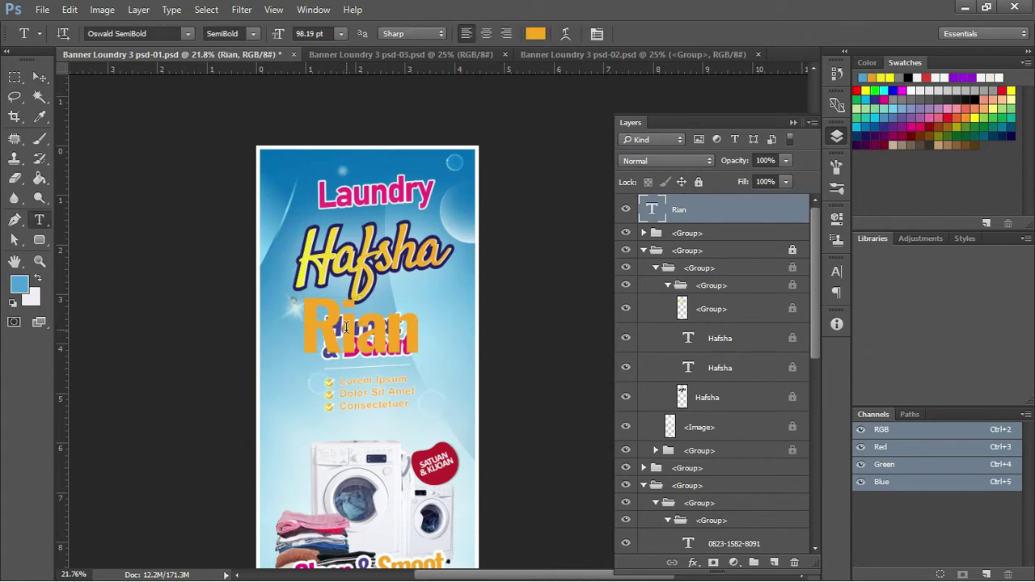
{"action": "left_click", "coordinate": [165, 33]}
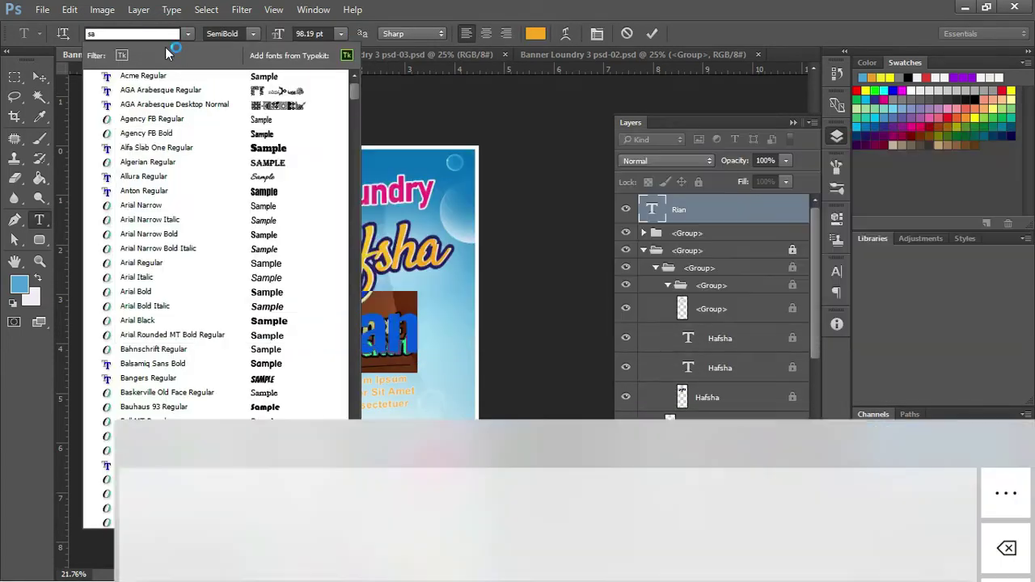
{"action": "type", "text": "sat"}
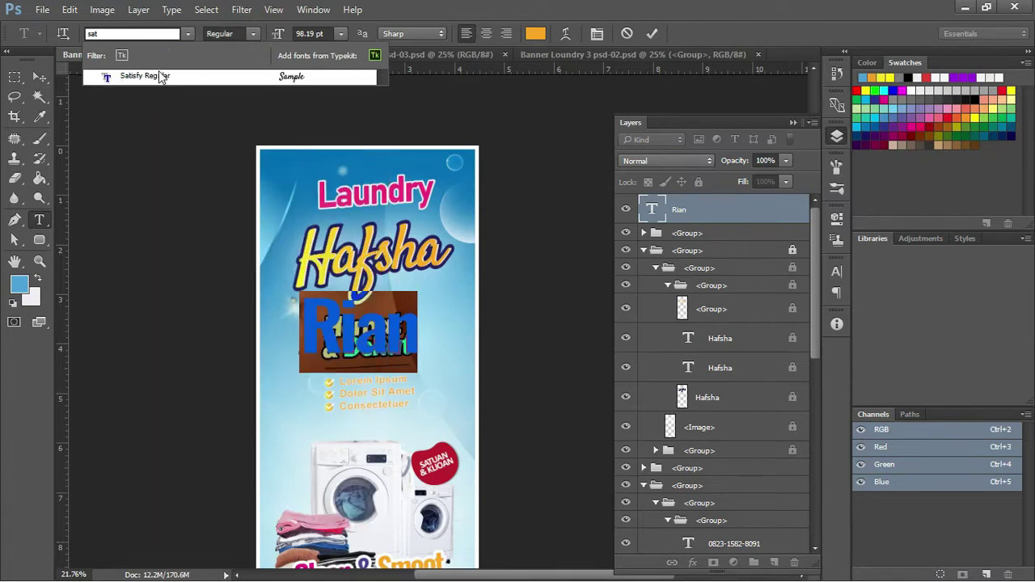
{"action": "left_click", "coordinate": [160, 76]}
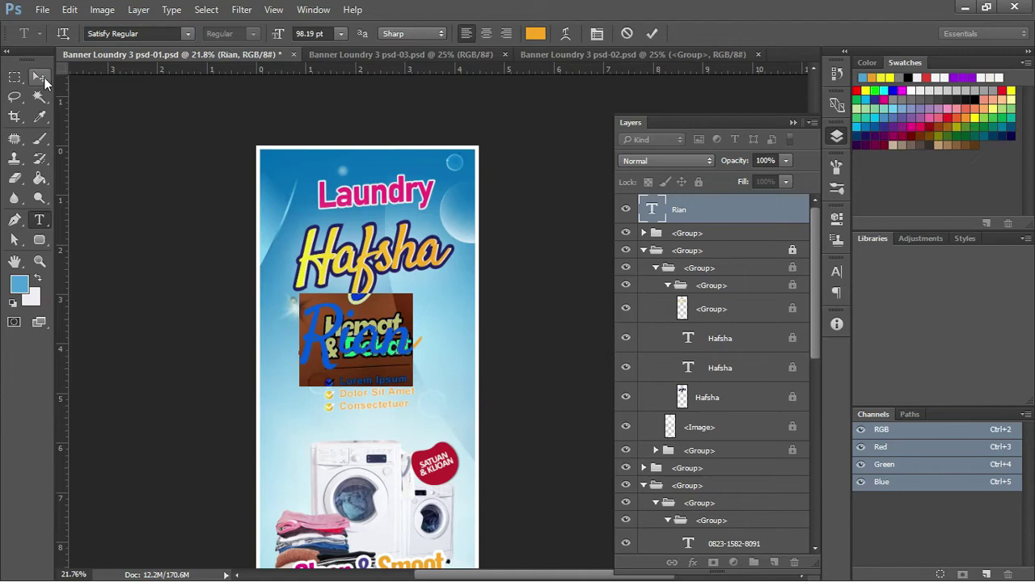
{"action": "left_click", "coordinate": [40, 77]}
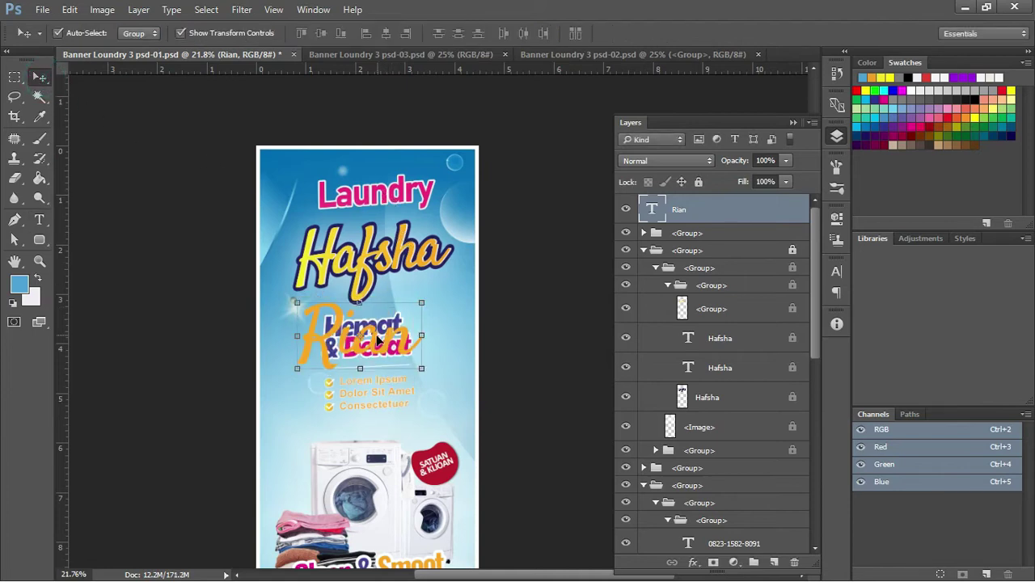
Step: Zoom in and reposition Rian with Move and Free Transform
{"action": "left_click_drag", "start_coordinate": [380, 348], "coordinate": [384, 355]}
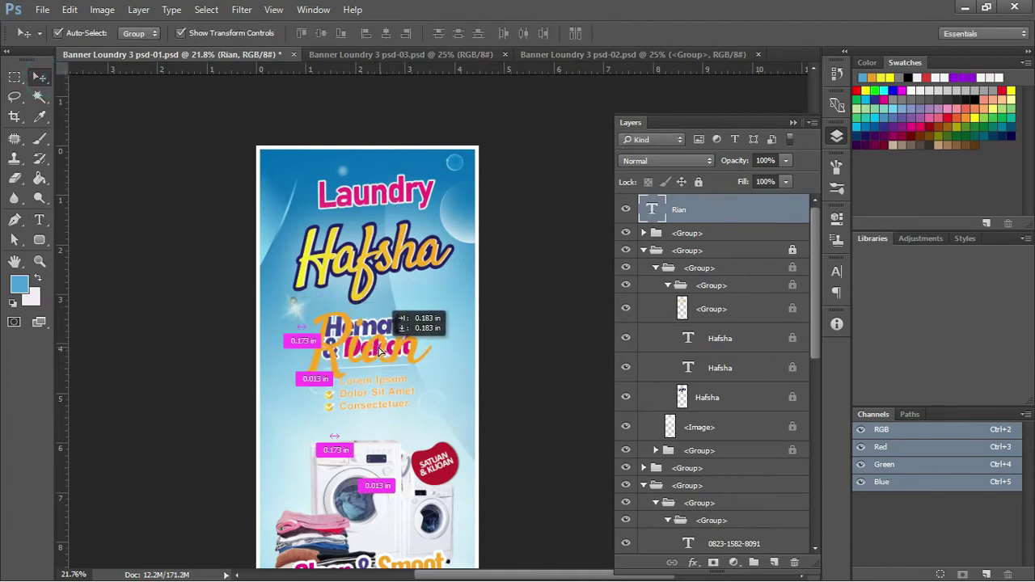
{"action": "key", "text": "z"}
{"action": "left_click", "coordinate": [373, 287]}
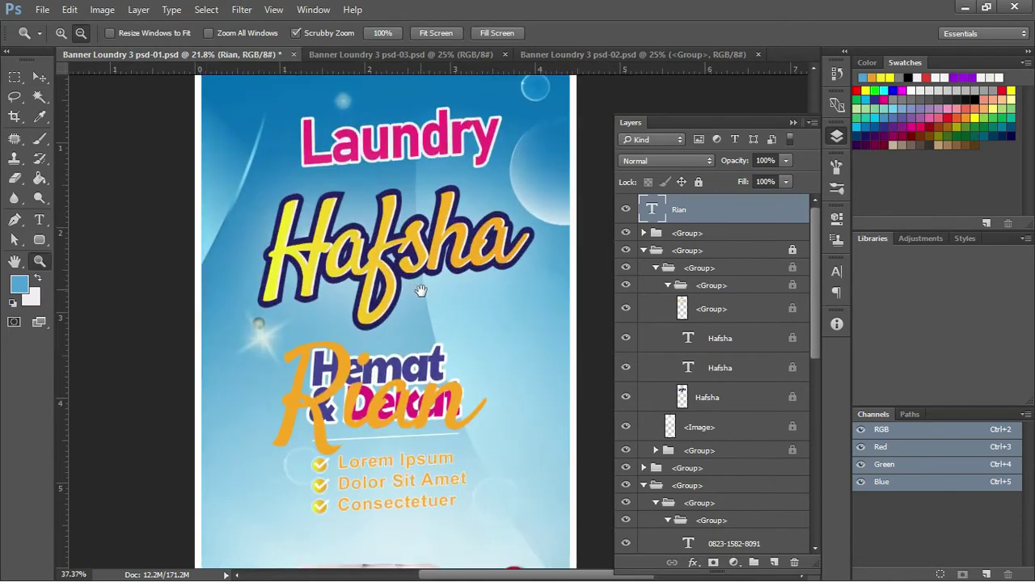
{"action": "left_click_drag", "start_coordinate": [420, 291], "coordinate": [376, 275]}
{"action": "key", "text": "v"}
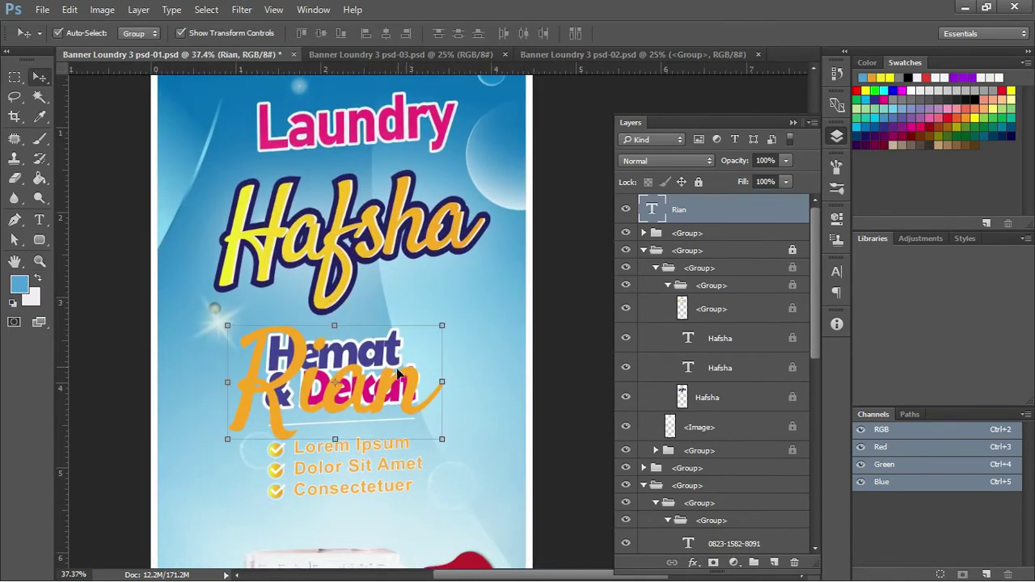
{"action": "left_click_drag", "start_coordinate": [417, 378], "coordinate": [383, 425]}
{"action": "key", "text": "ctrl+t"}
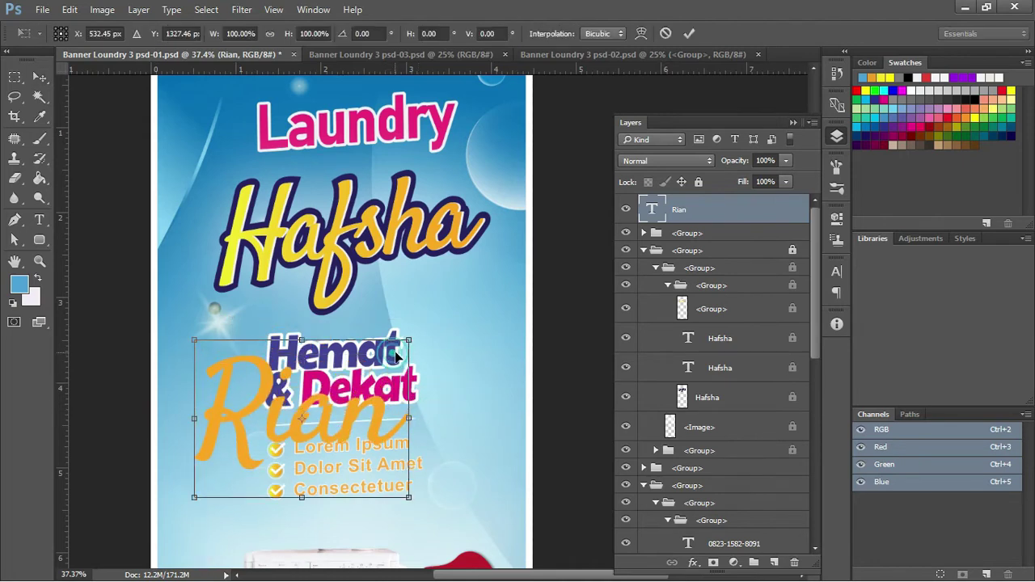
{"action": "key", "text": "Return"}
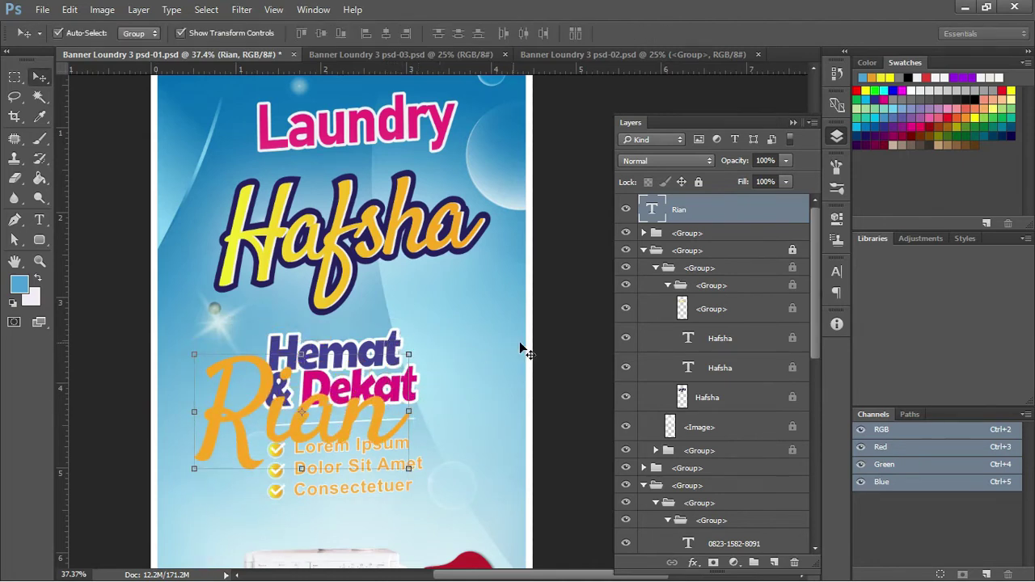
{"action": "key", "text": "ctrl+t"}
{"action": "key", "text": "Return"}
Step: Hide the Hemat & Dekat group and move Rian into the space below Hafsha
{"action": "left_click", "coordinate": [571, 323]}
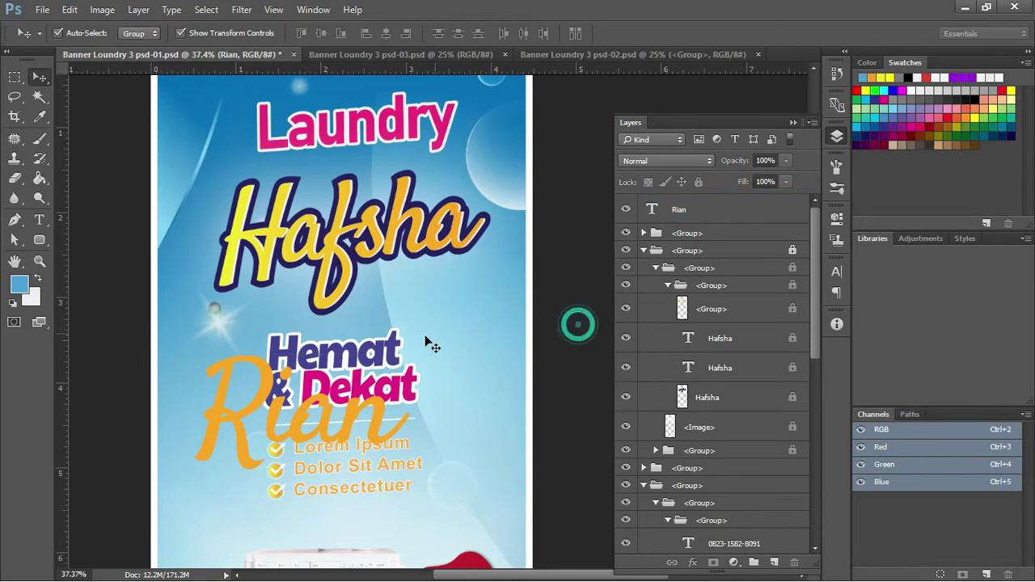
{"action": "left_click", "coordinate": [398, 329]}
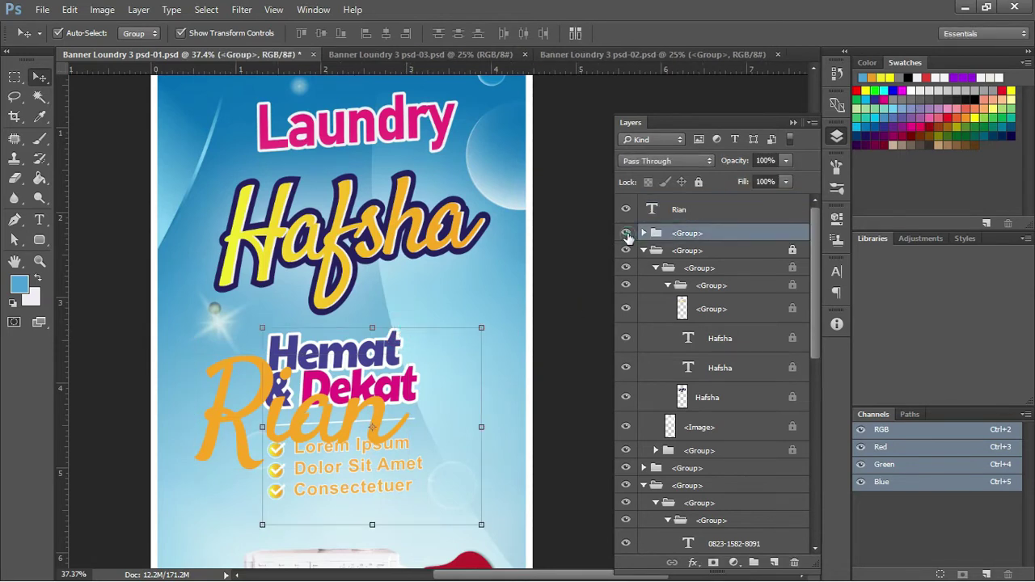
{"action": "left_click", "coordinate": [626, 233]}
{"action": "left_click_drag", "start_coordinate": [377, 407], "coordinate": [404, 385]}
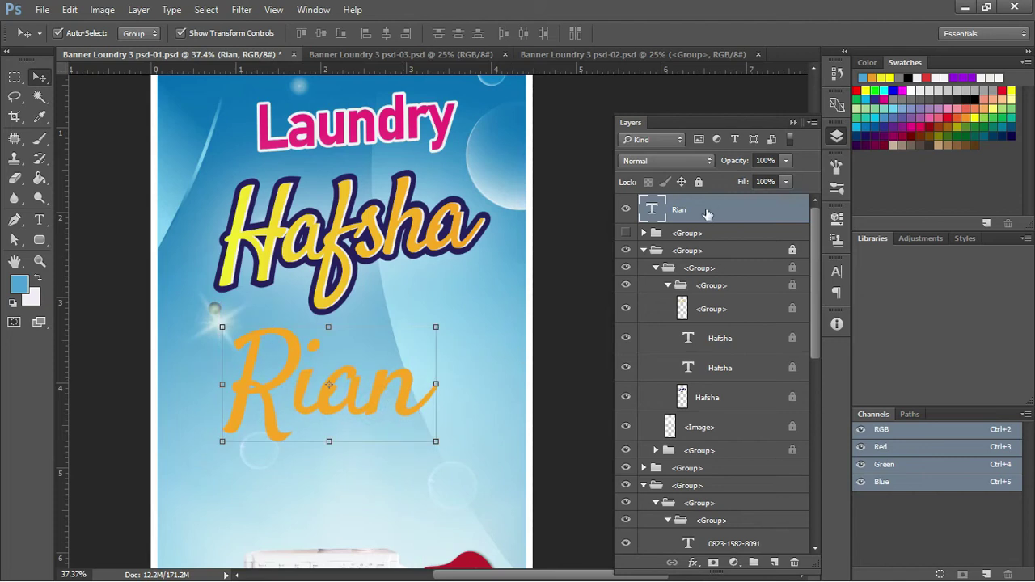
Step: Add a Gradient Overlay effect to the Rian layer's style
{"action": "right_click", "coordinate": [705, 209]}
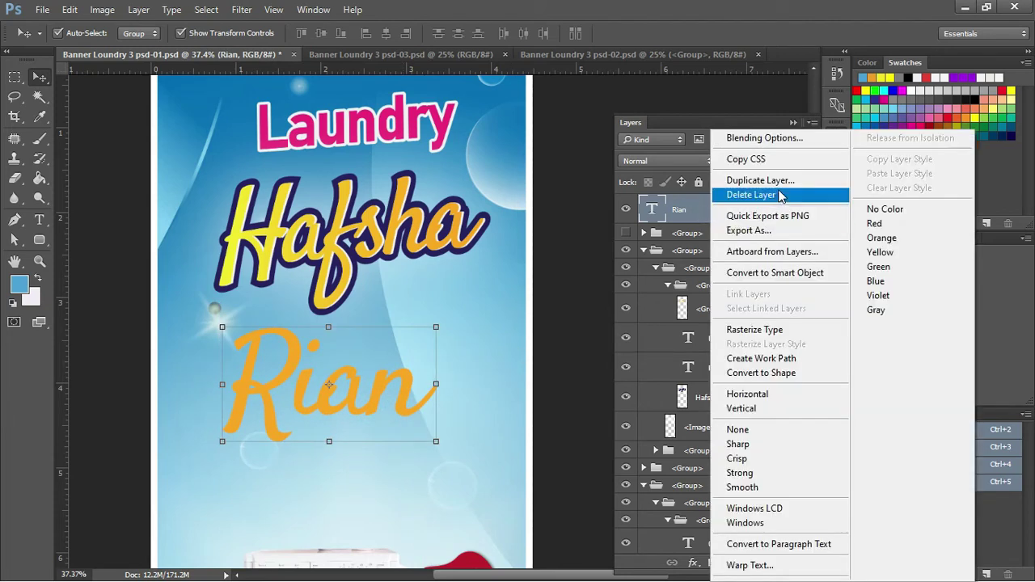
{"action": "left_click", "coordinate": [783, 140]}
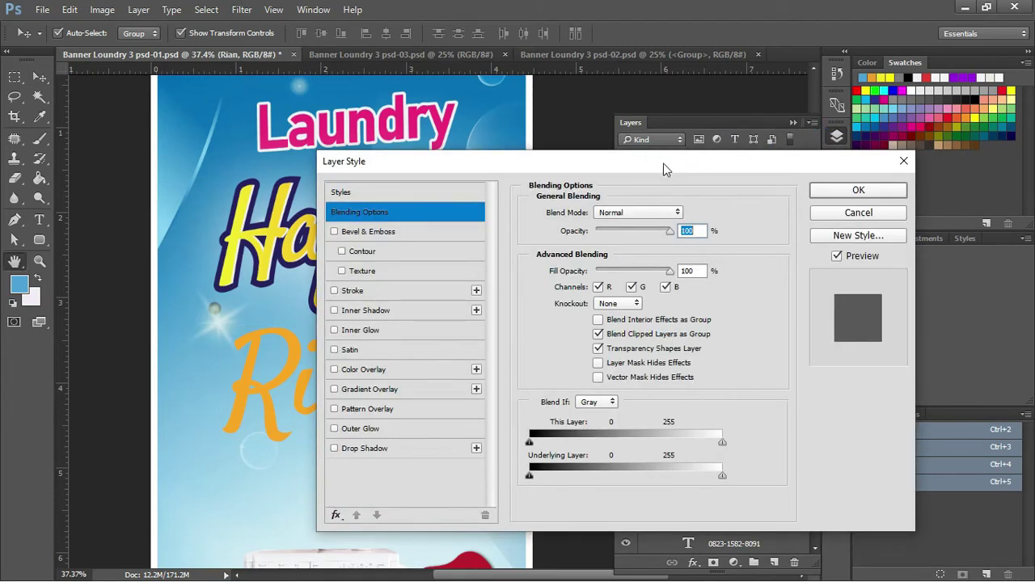
{"action": "left_click_drag", "start_coordinate": [663, 164], "coordinate": [853, 104]}
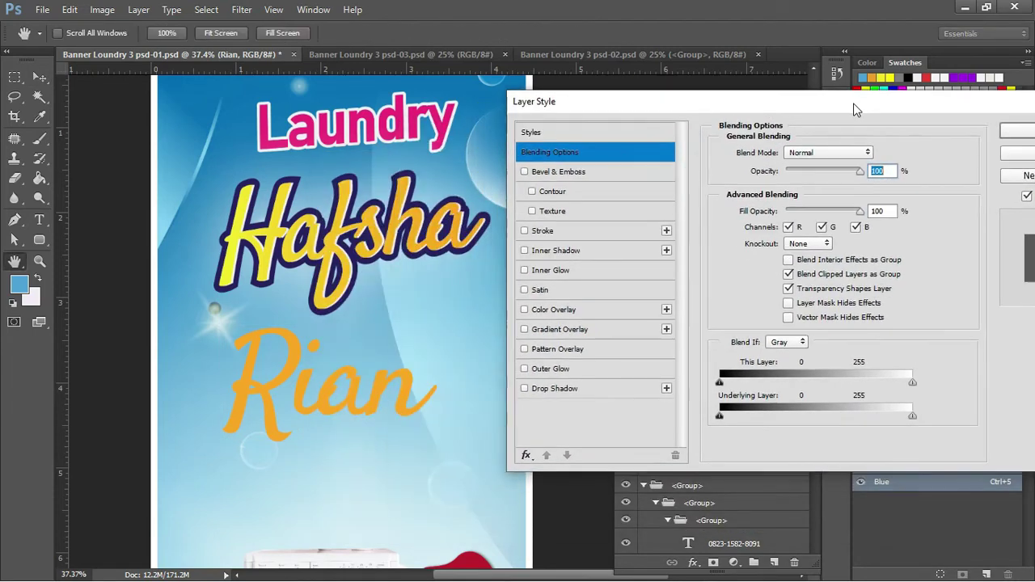
{"action": "left_click", "coordinate": [524, 329]}
{"action": "left_click_drag", "start_coordinate": [661, 103], "coordinate": [690, 95]}
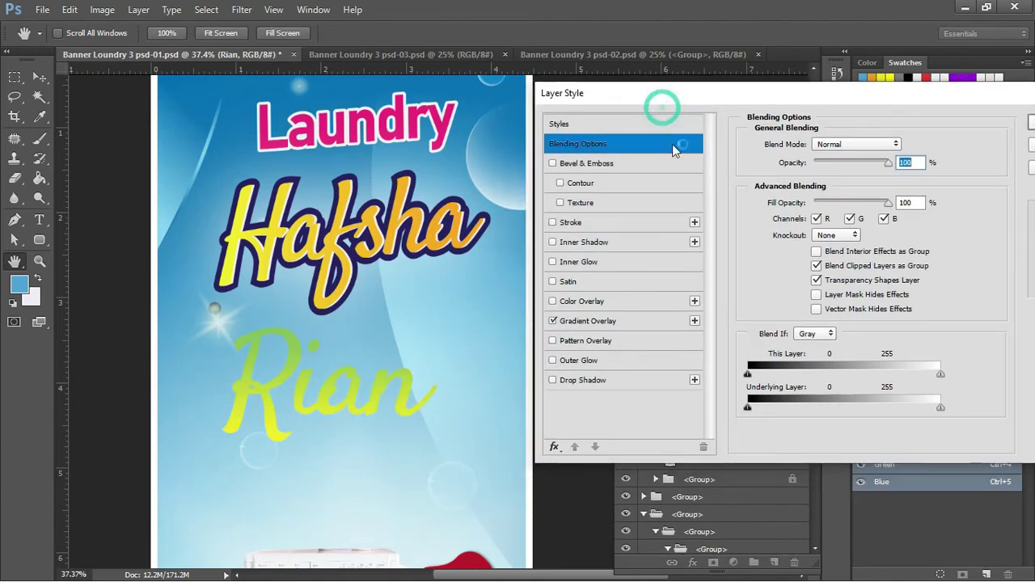
{"action": "left_click", "coordinate": [646, 321]}
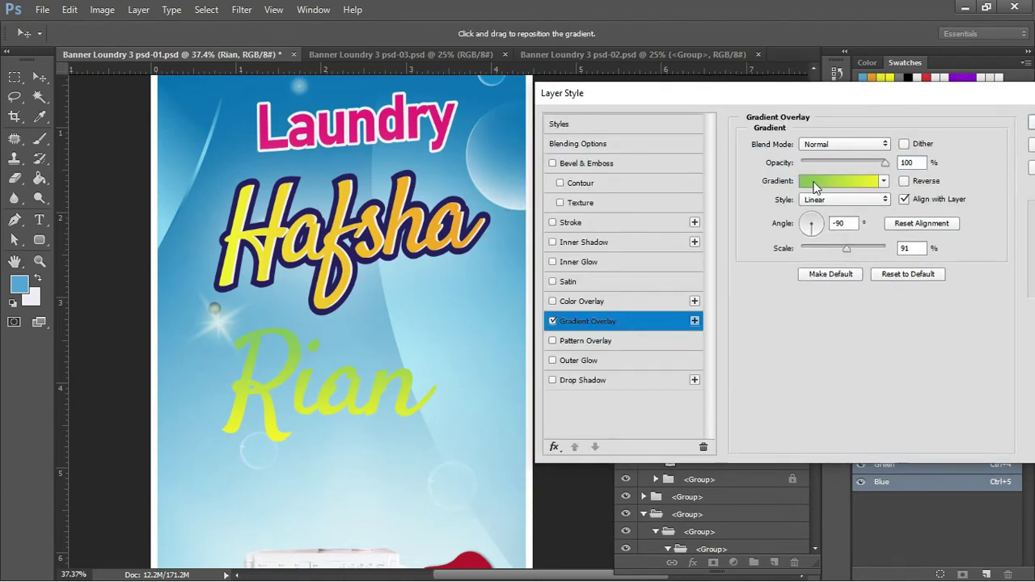
{"action": "left_click", "coordinate": [815, 186]}
Step: Build a yellow-to-orange gradient sampled from Hafsha and angle it at 35°
{"action": "left_click", "coordinate": [679, 317]}
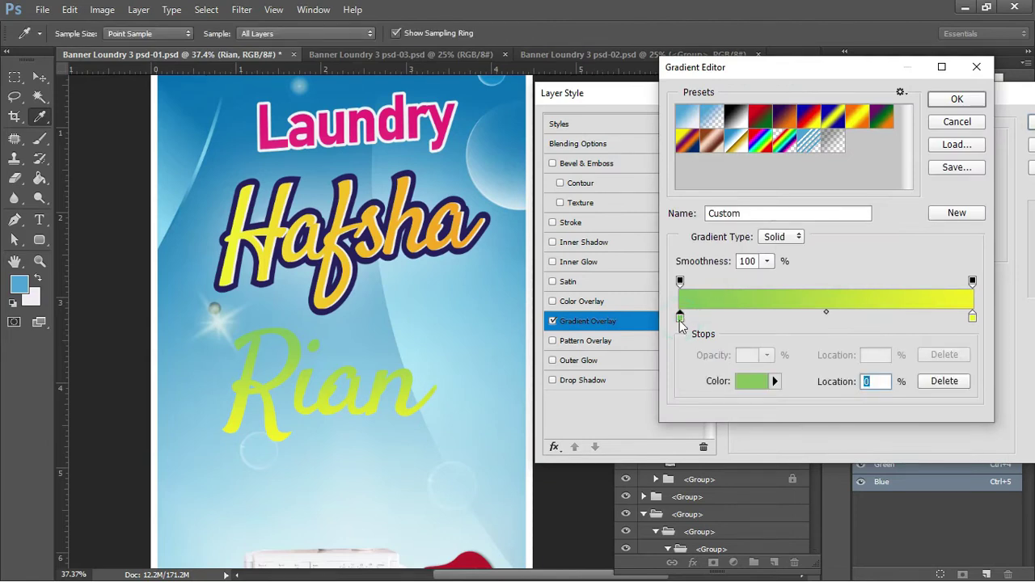
{"action": "double_click", "coordinate": [680, 318]}
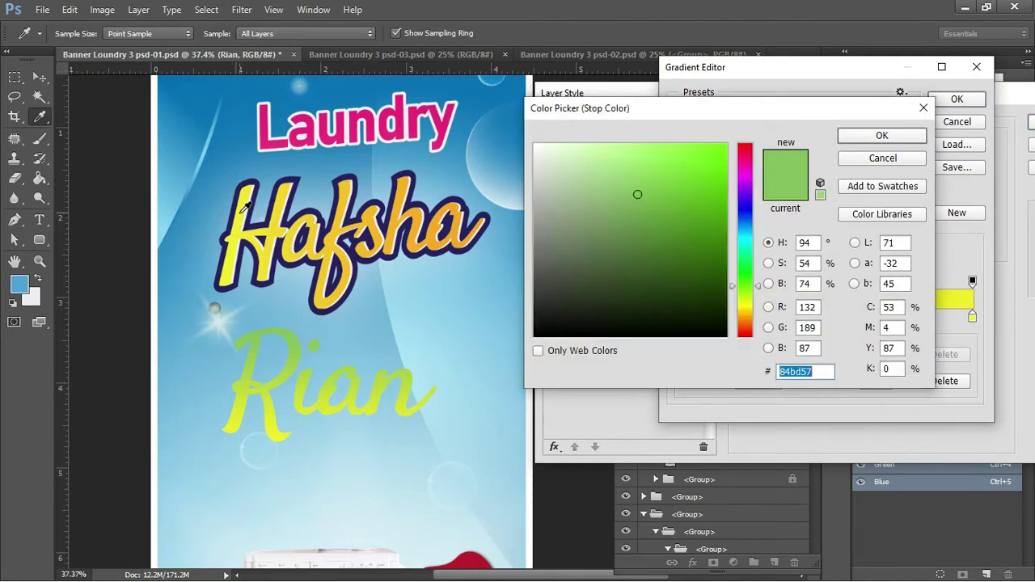
{"action": "left_click", "coordinate": [228, 273]}
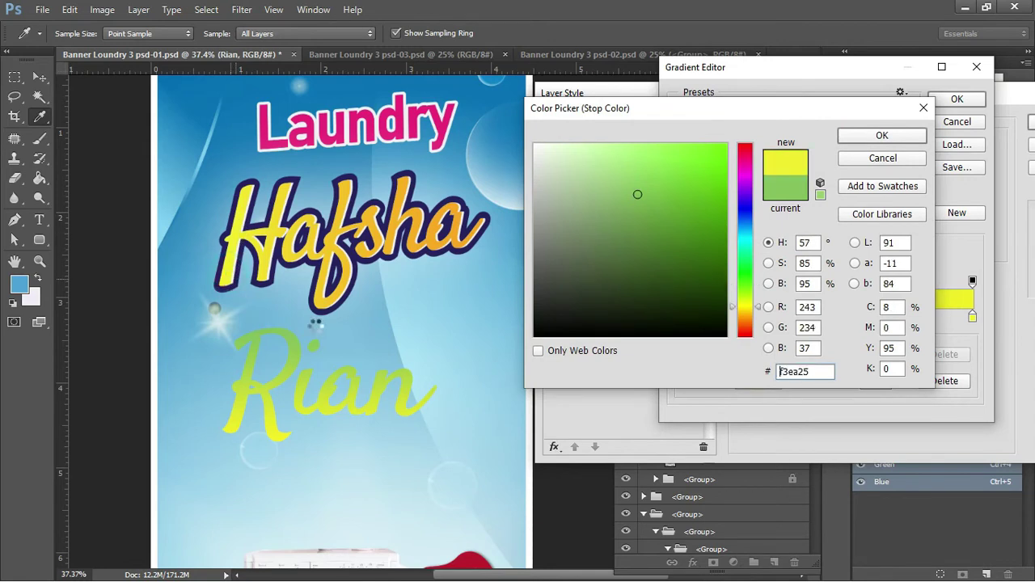
{"action": "left_click", "coordinate": [889, 136]}
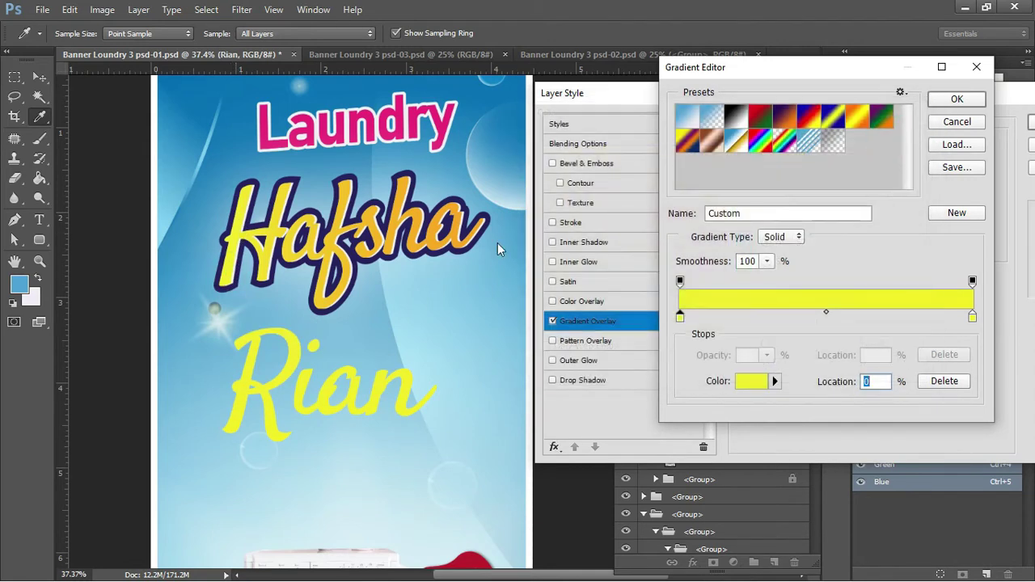
{"action": "left_click", "coordinate": [972, 319]}
{"action": "double_click", "coordinate": [973, 318]}
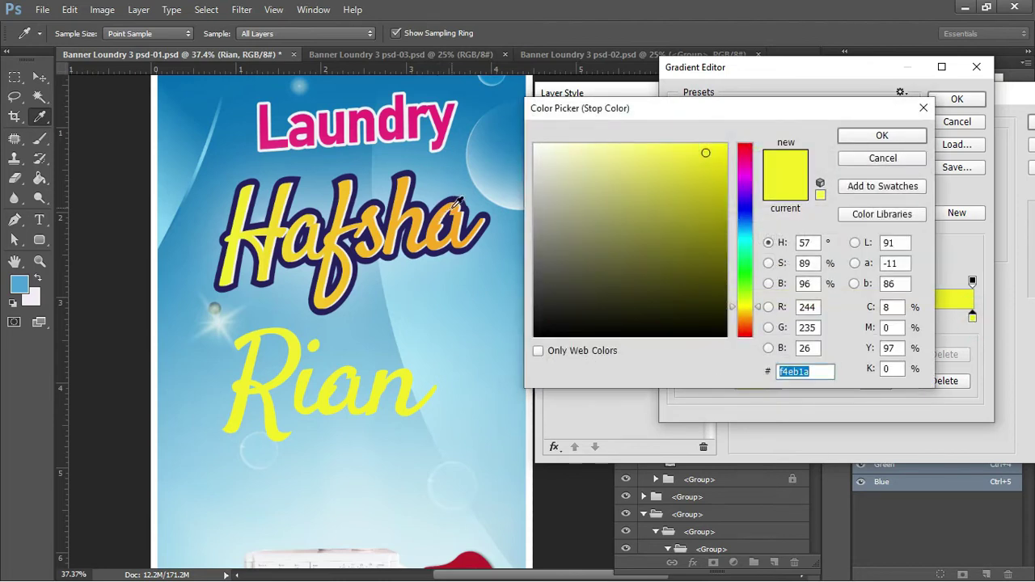
{"action": "left_click", "coordinate": [455, 204]}
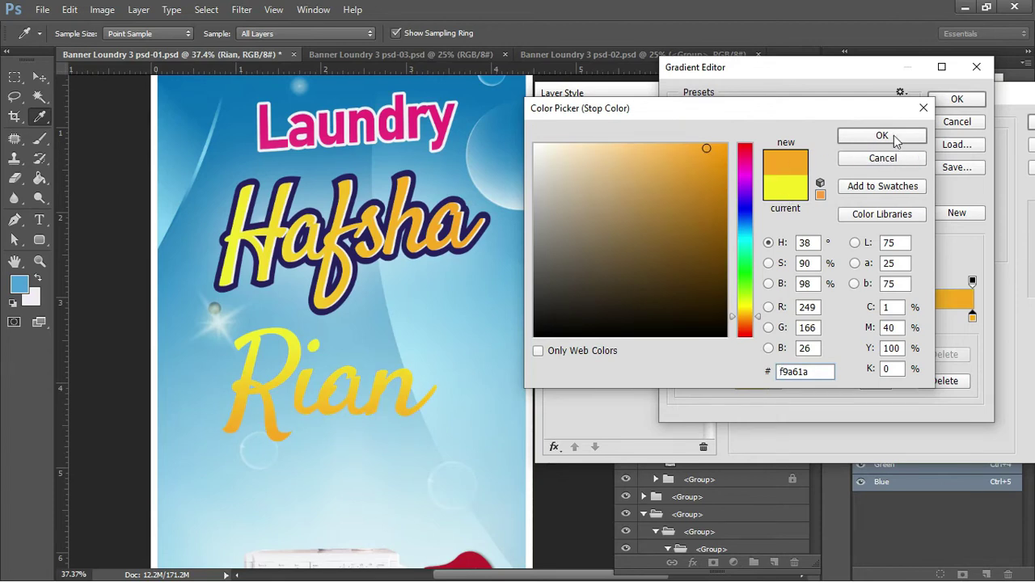
{"action": "left_click", "coordinate": [893, 135]}
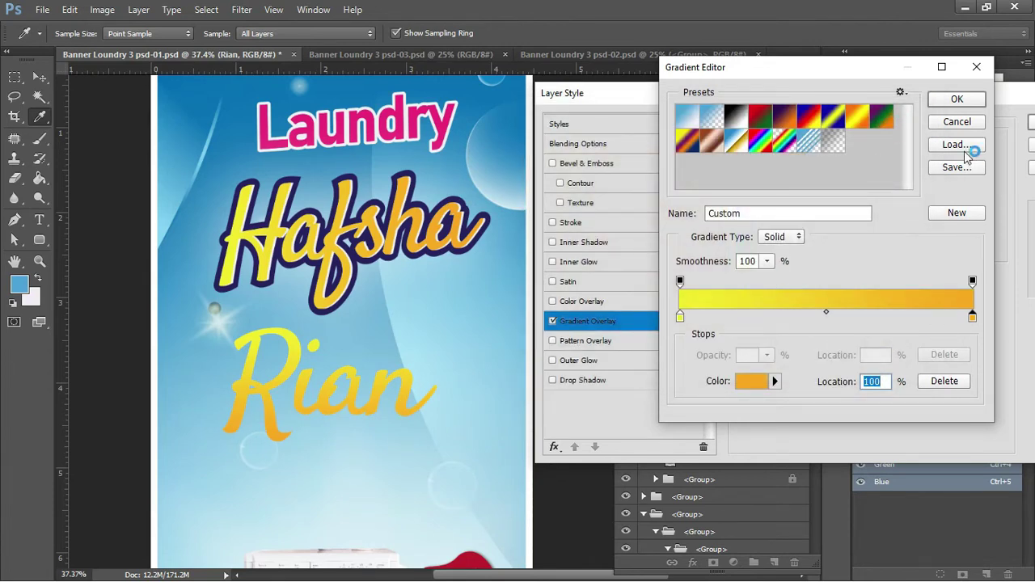
{"action": "left_click", "coordinate": [957, 99]}
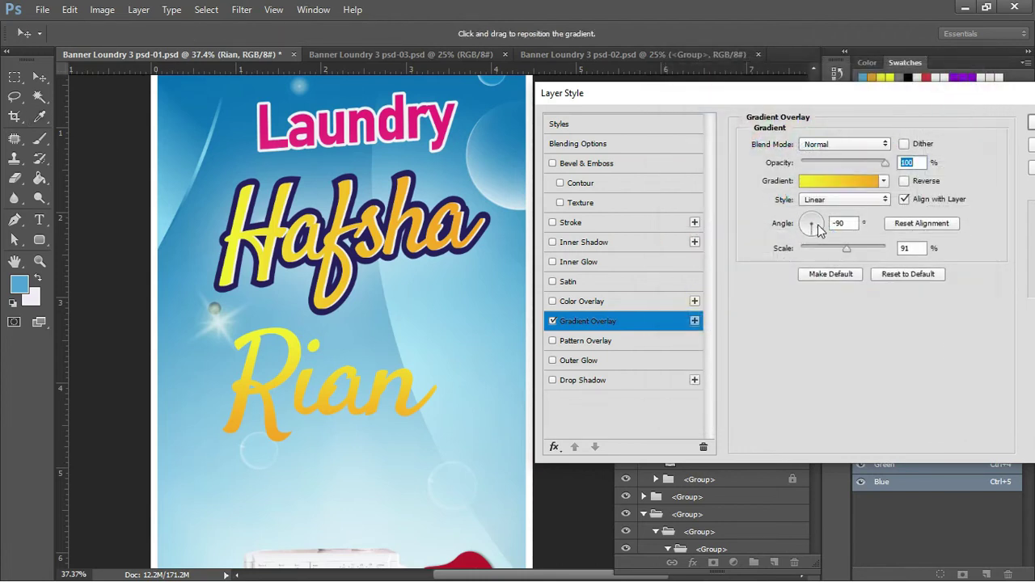
{"action": "left_click_drag", "start_coordinate": [814, 232], "coordinate": [817, 224]}
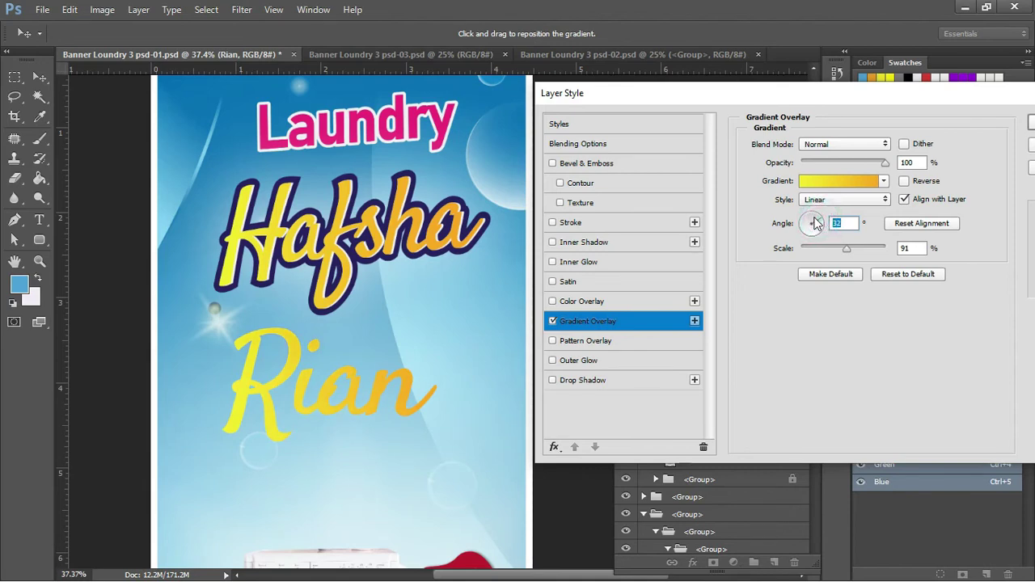
{"action": "left_click_drag", "start_coordinate": [820, 225], "coordinate": [825, 221]}
Step: Give Rian a white drop shadow with size 0, angle 105° and about 11 px distance
{"action": "left_click", "coordinate": [552, 380]}
{"action": "left_click", "coordinate": [621, 380]}
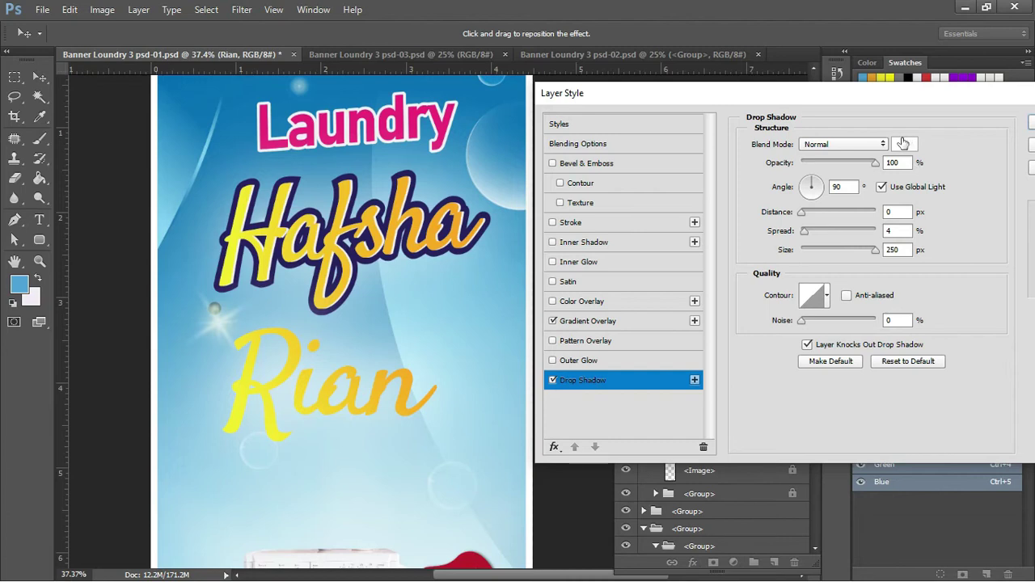
{"action": "left_click_drag", "start_coordinate": [874, 250], "coordinate": [815, 247]}
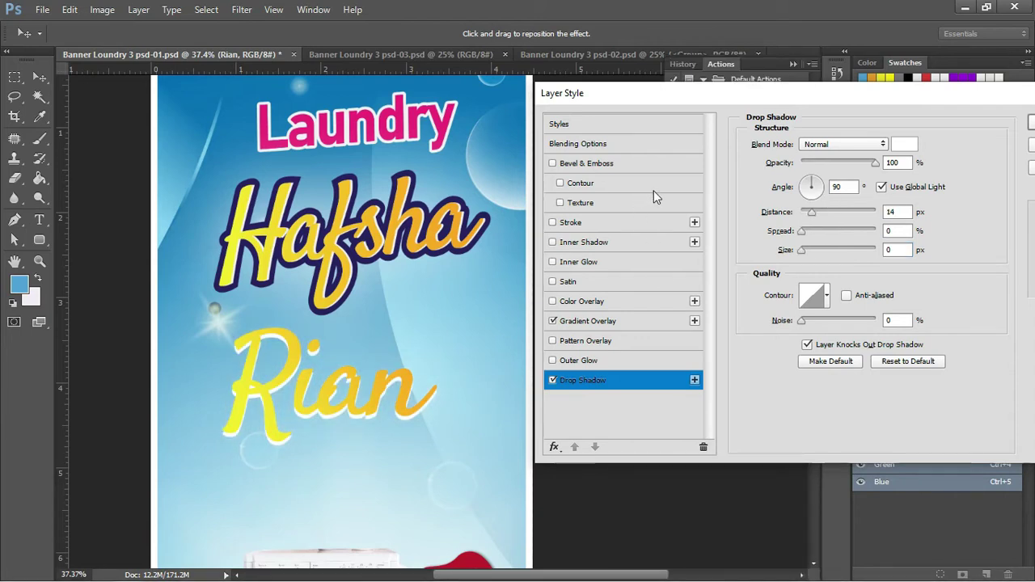
{"action": "left_click", "coordinate": [640, 379]}
{"action": "mouse_move", "coordinate": [814, 214]}
{"action": "left_mouse_down"}
{"action": "mouse_move", "coordinate": [828, 216]}
{"action": "mouse_move", "coordinate": [811, 211]}
{"action": "left_mouse_up"}
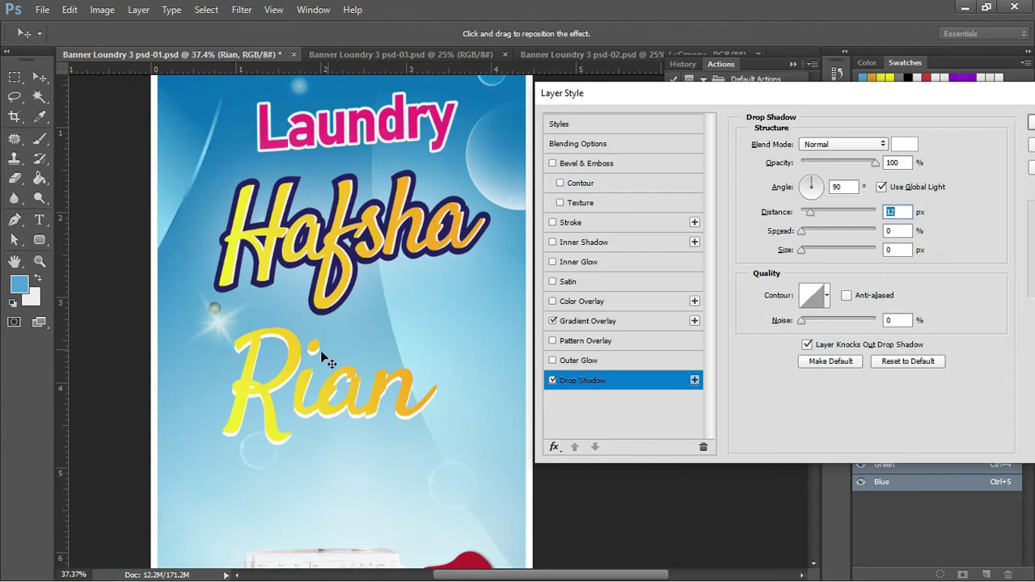
{"action": "left_click_drag", "start_coordinate": [281, 369], "coordinate": [300, 370]}
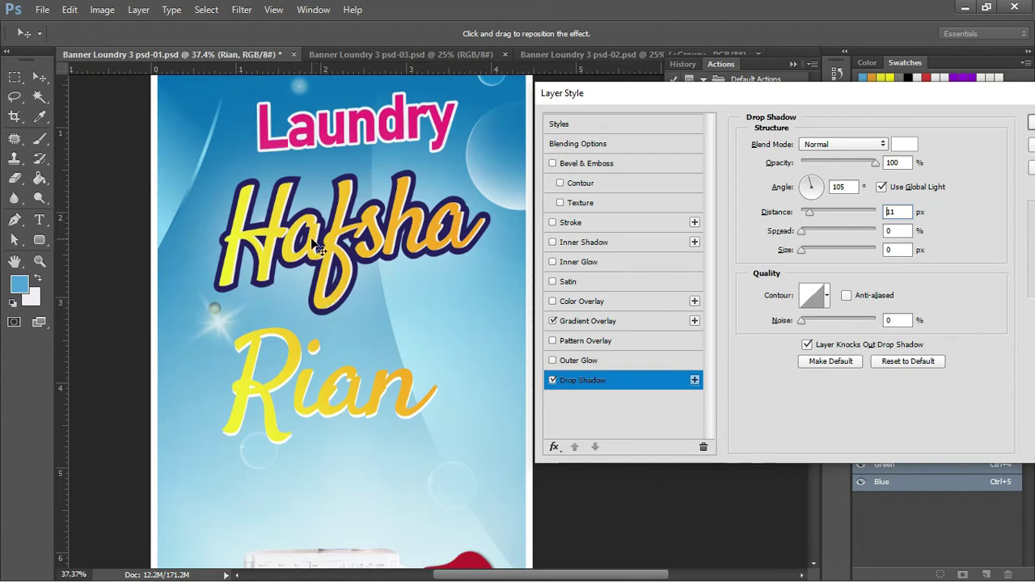
Step: Add an 18 px Rian stroke in dark navy #262261 sampled from the Hafsha outline
{"action": "left_click", "coordinate": [654, 221]}
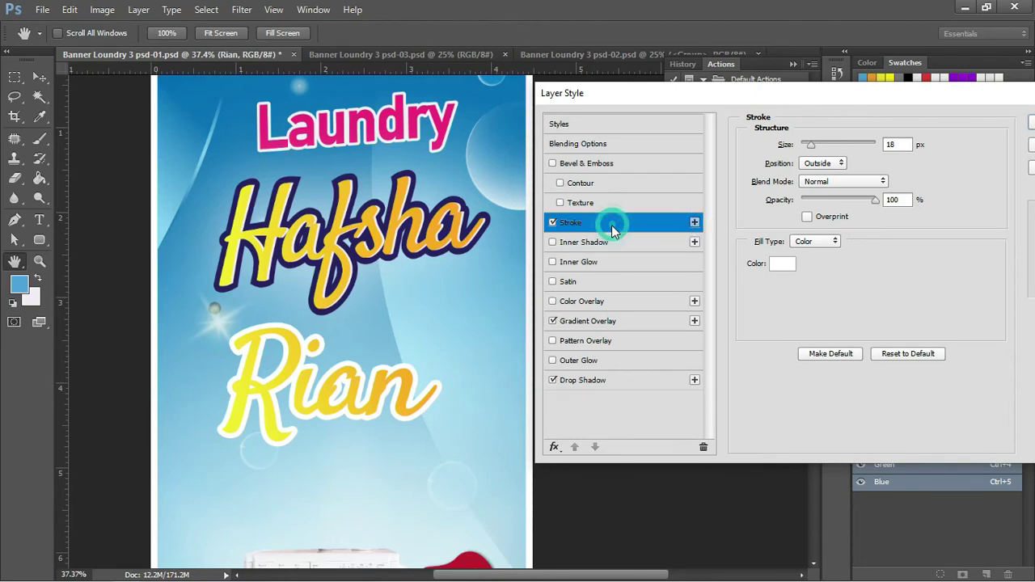
{"action": "left_click", "coordinate": [782, 262]}
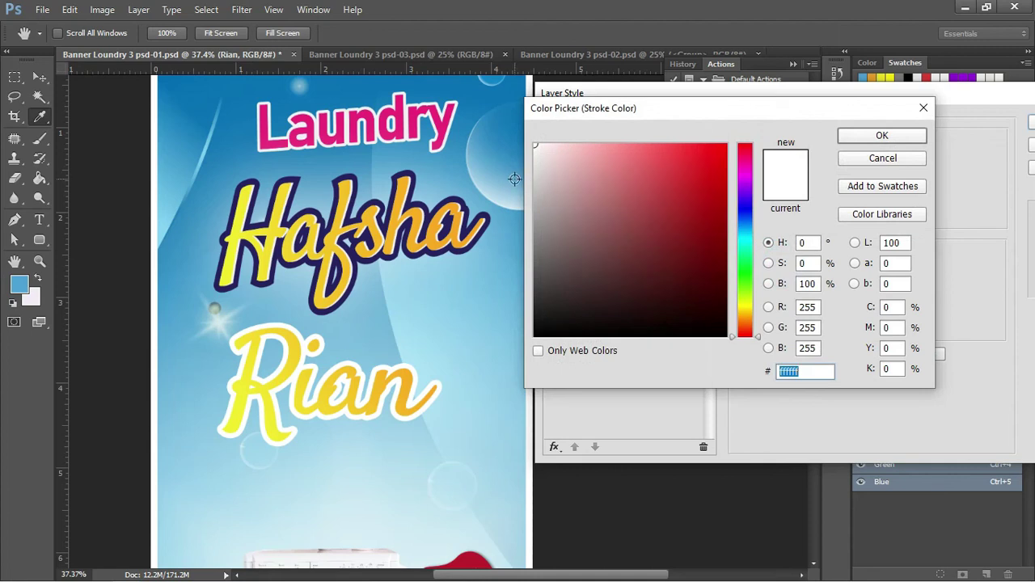
{"action": "left_click", "coordinate": [461, 201]}
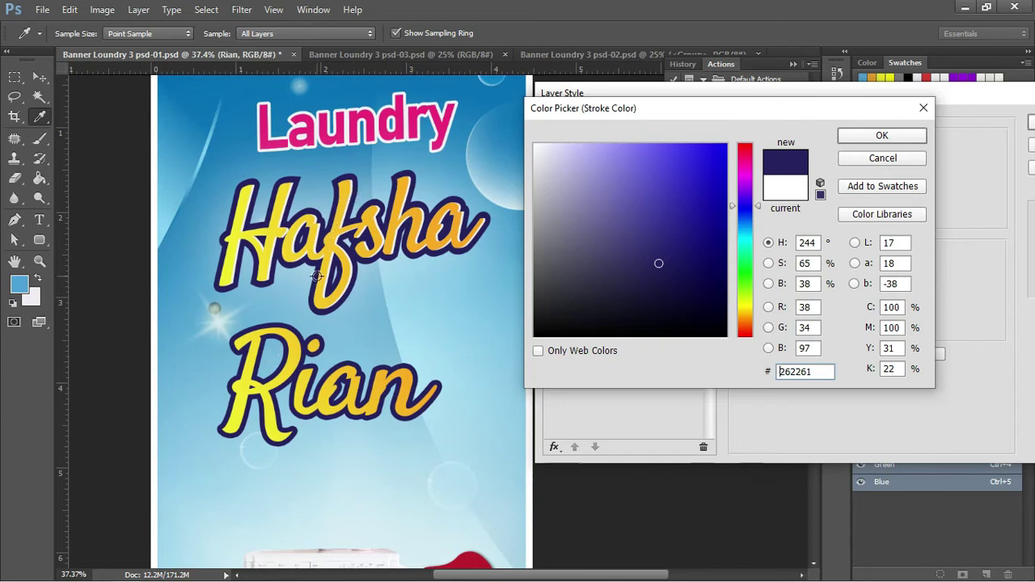
{"action": "left_click", "coordinate": [854, 138]}
Step: Remove the duplicate Stroke effect and apply the layer style to Rian
{"action": "left_click_drag", "start_coordinate": [807, 102], "coordinate": [795, 117]}
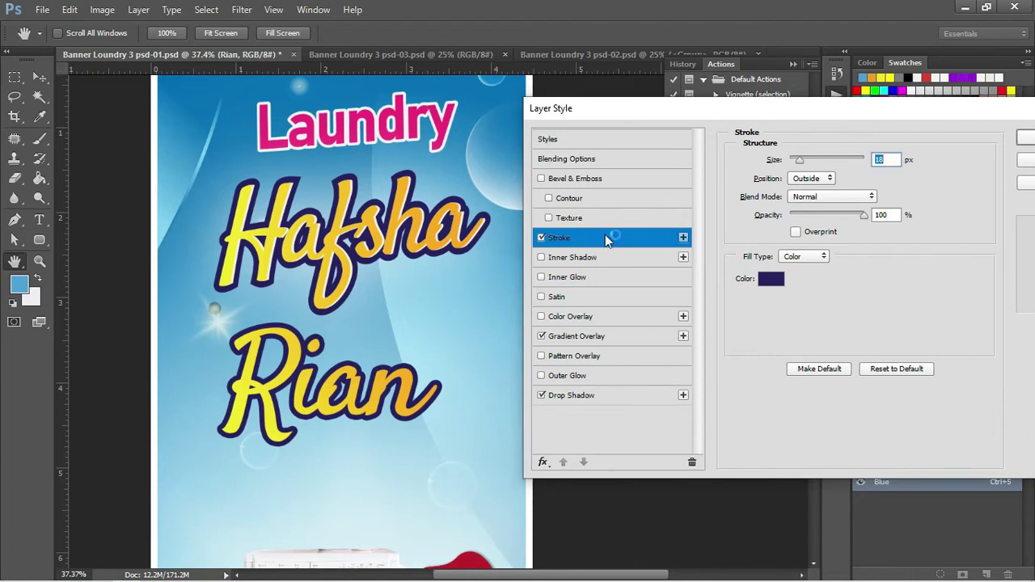
{"action": "left_click", "coordinate": [683, 237]}
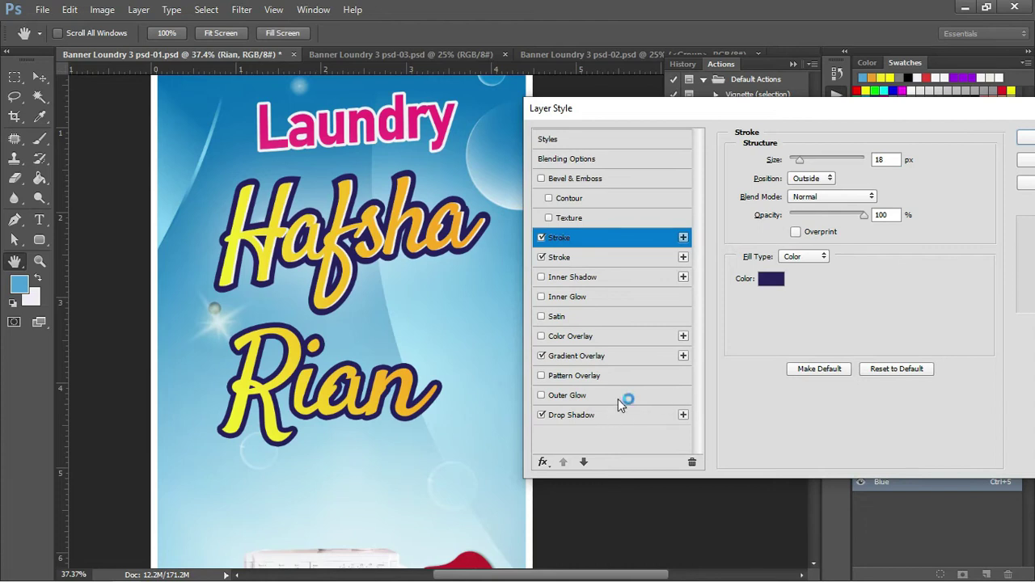
{"action": "left_click", "coordinate": [692, 461]}
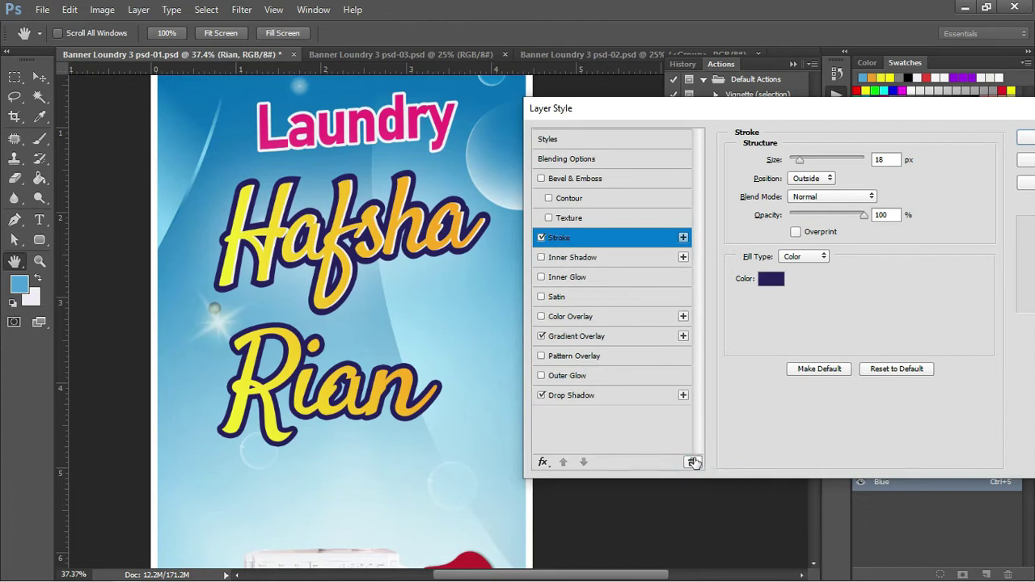
{"action": "left_click_drag", "start_coordinate": [816, 109], "coordinate": [687, 120]}
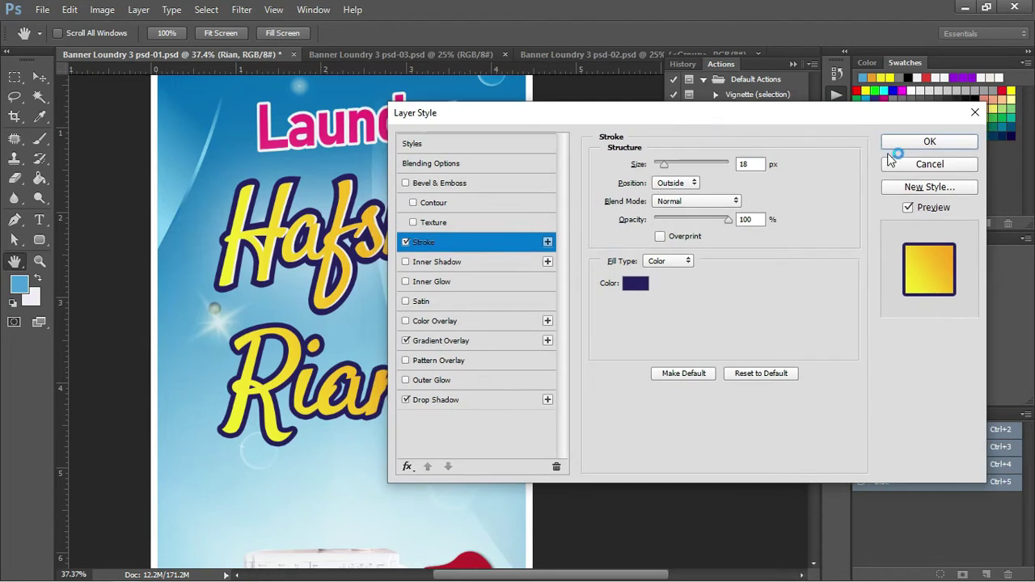
{"action": "left_click", "coordinate": [908, 143]}
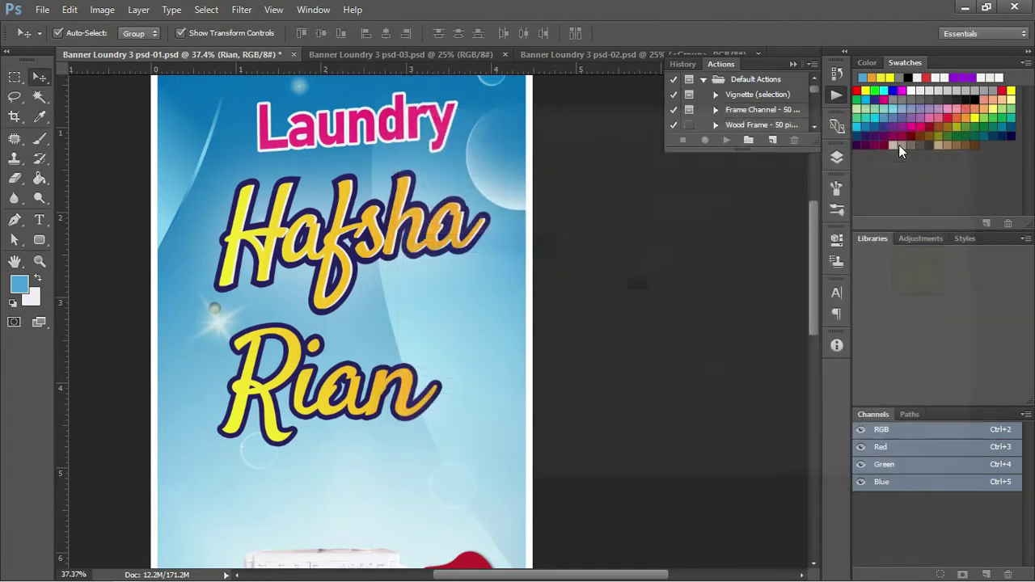
Step: Duplicate the Rian layer and hide the copy's stroke effect
{"action": "left_click", "coordinate": [836, 159]}
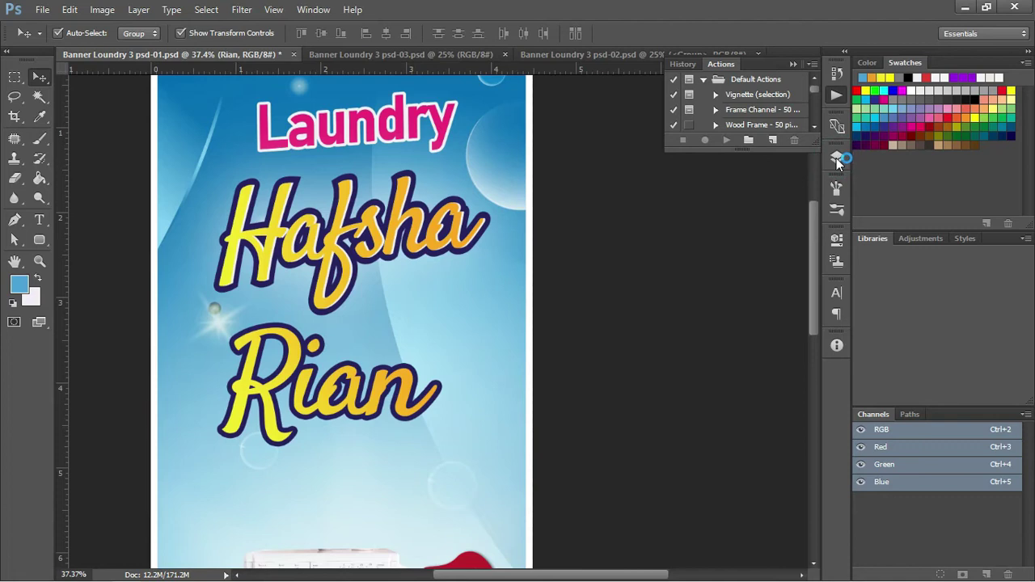
{"action": "left_click", "coordinate": [836, 162]}
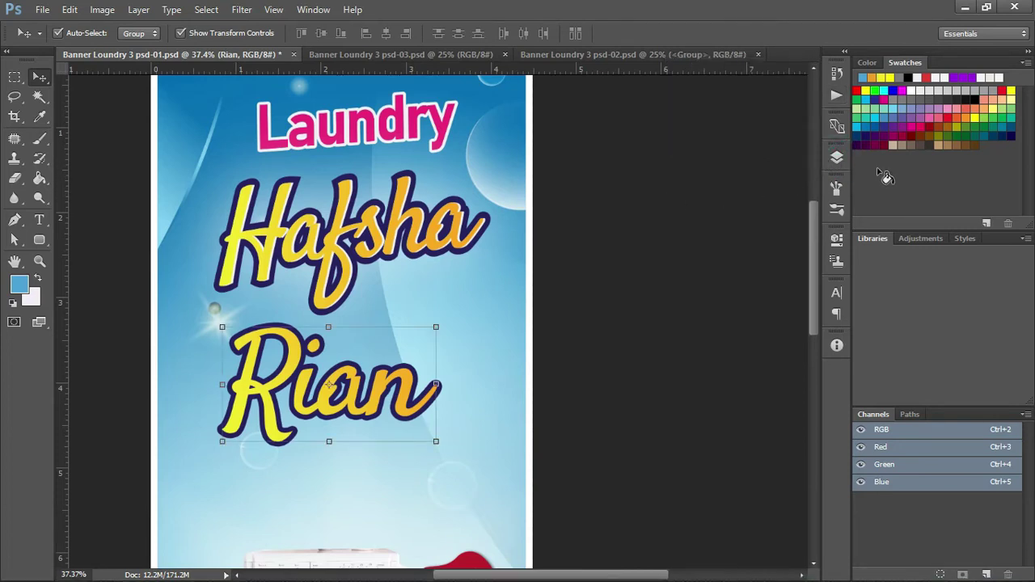
{"action": "left_click", "coordinate": [837, 158]}
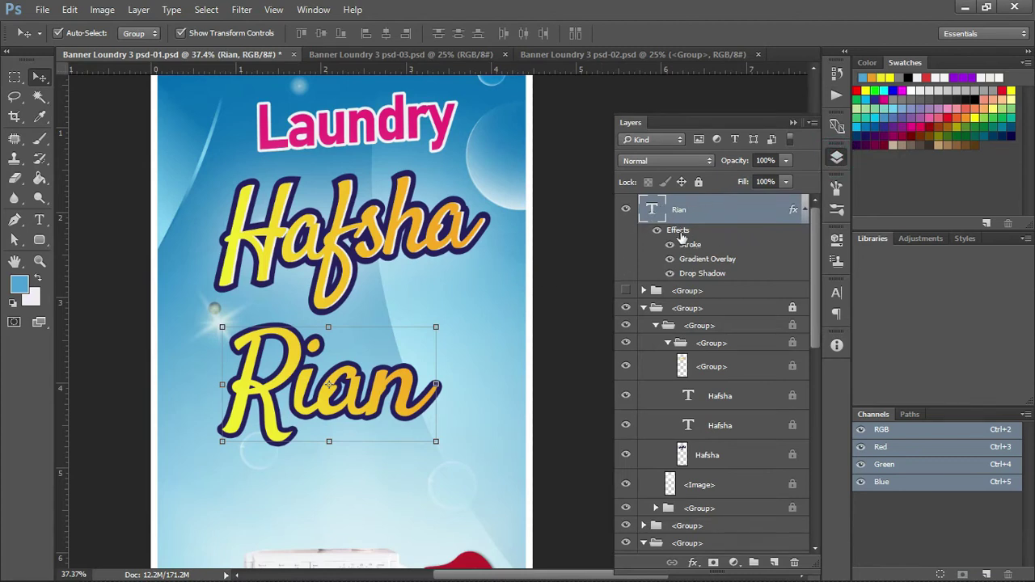
{"action": "left_click", "coordinate": [815, 236]}
{"action": "key", "text": "ctrl+j"}
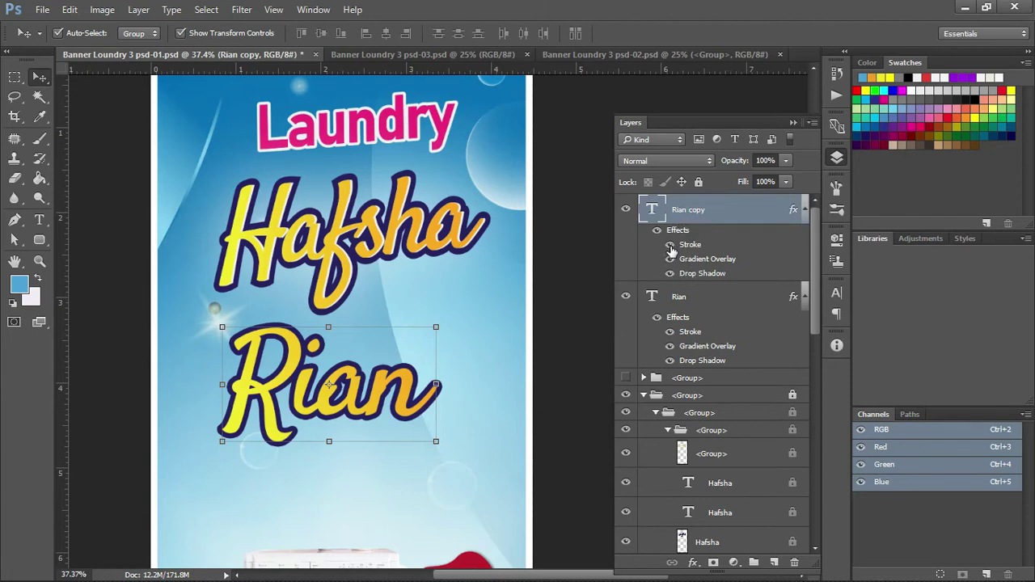
{"action": "left_click", "coordinate": [669, 245]}
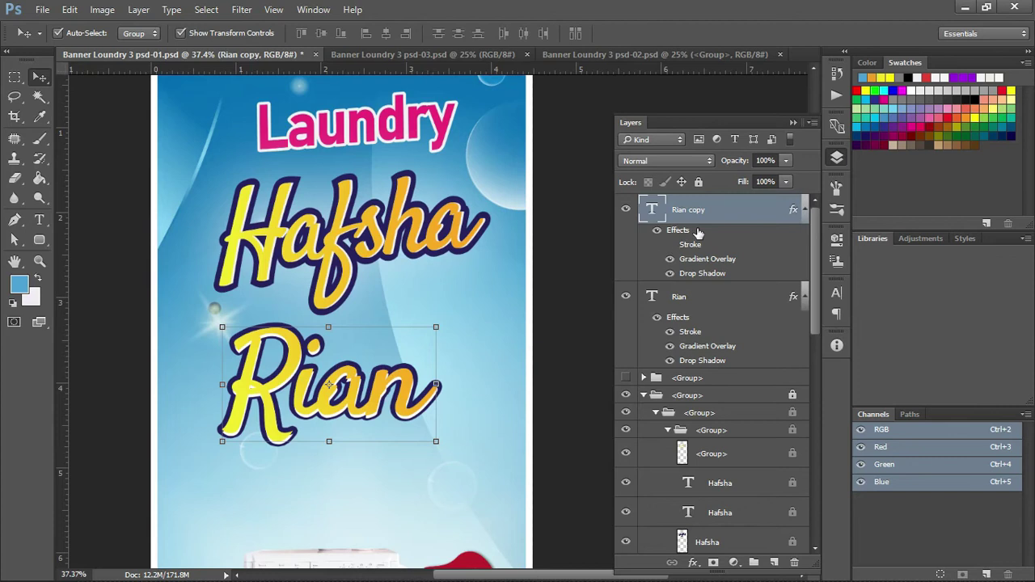
Step: Compare both Rian layers, group them into Group 1, and zoom out
{"action": "left_click", "coordinate": [626, 298]}
{"action": "left_click", "coordinate": [627, 298]}
{"action": "left_click", "coordinate": [625, 210]}
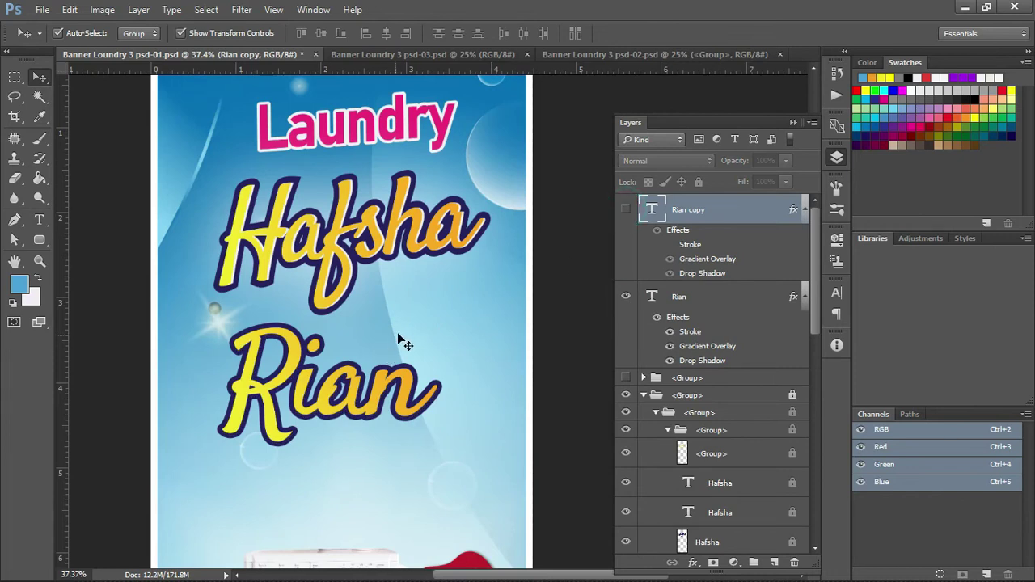
{"action": "left_click", "coordinate": [626, 209]}
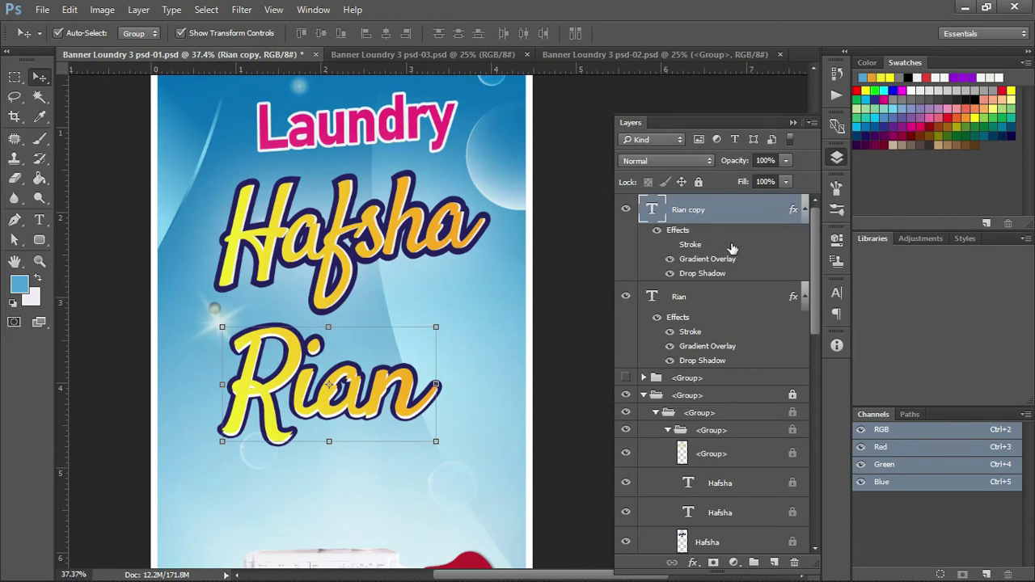
{"action": "left_click", "coordinate": [707, 292], "text": "ctrl"}
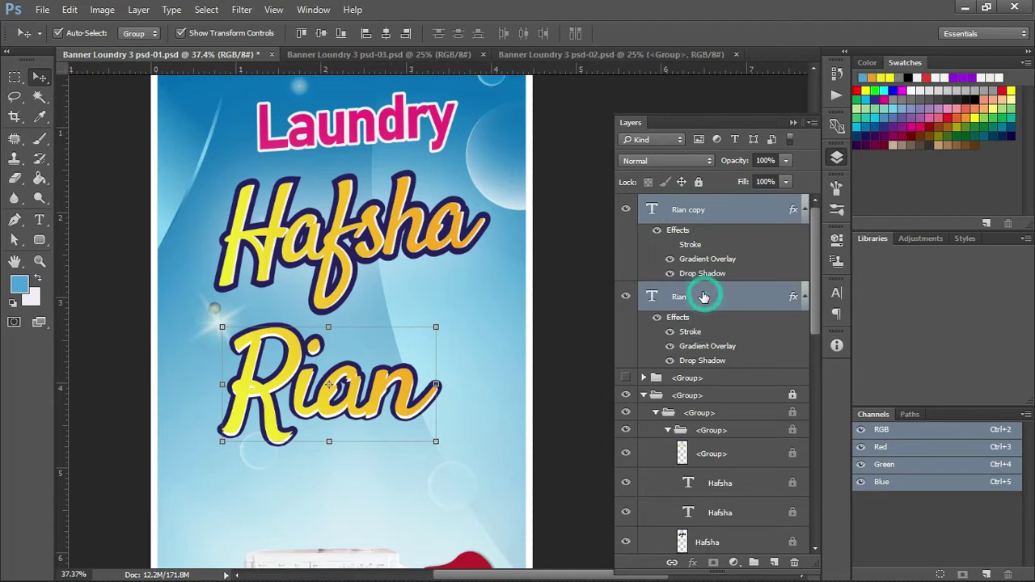
{"action": "key", "text": "ctrl+g"}
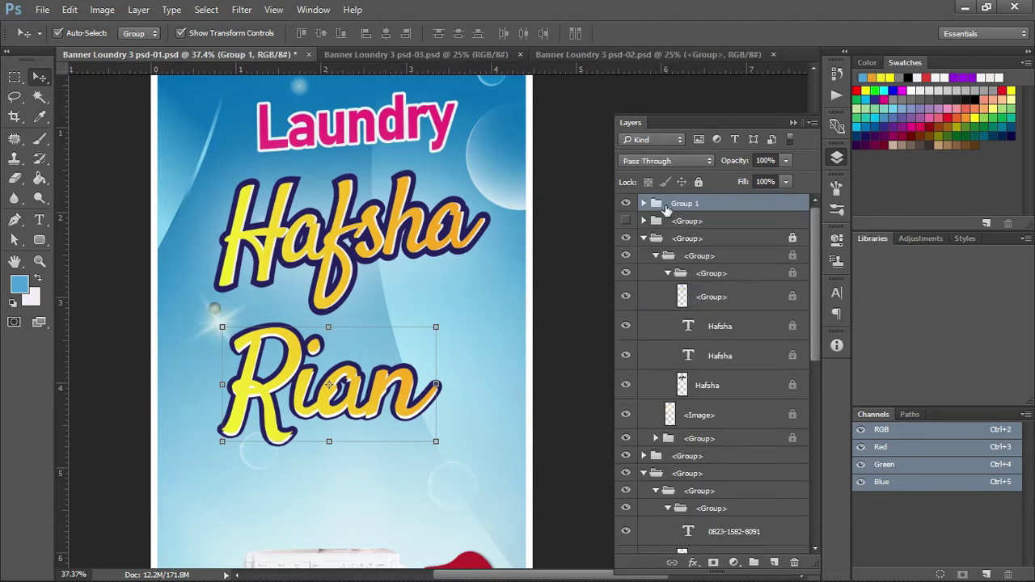
{"action": "key", "text": "z"}
{"action": "left_click_drag", "start_coordinate": [457, 307], "coordinate": [411, 319]}
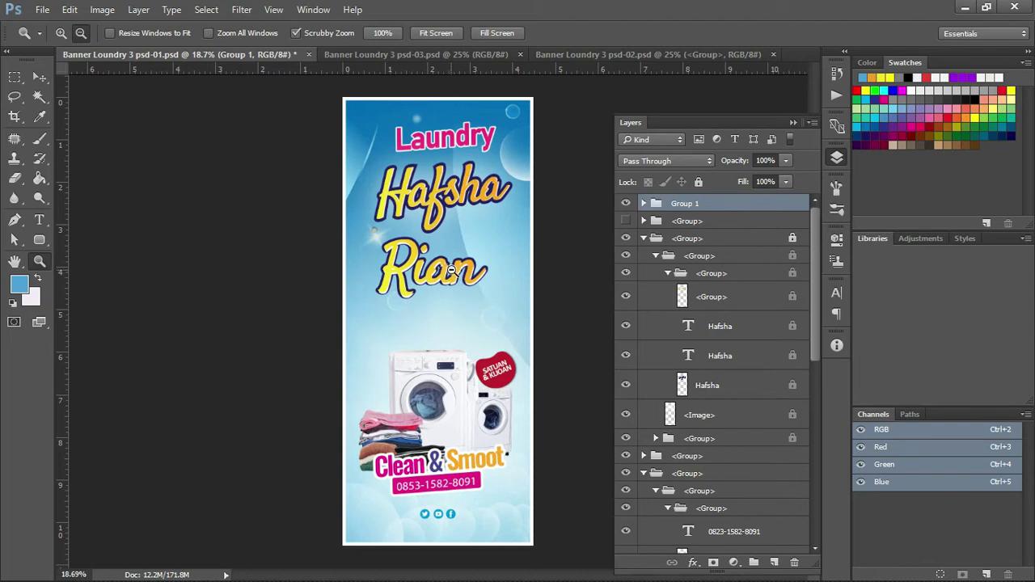
Step: Bring CorelDRAW forward, select the landscape banner design group and zoom out to the whole page
{"action": "key", "text": "alt+Tab"}
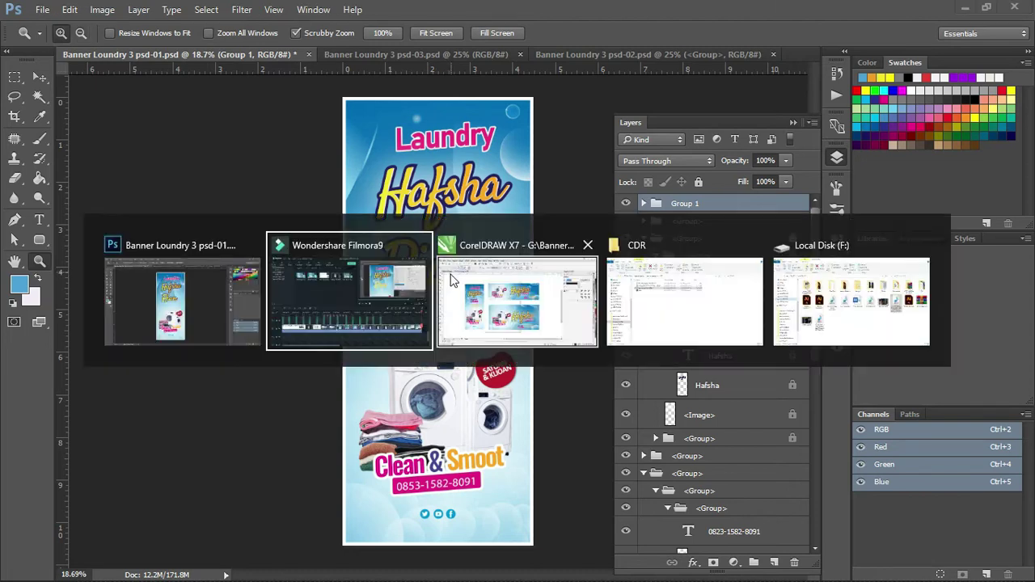
{"action": "key", "text": "alt+Tab"}
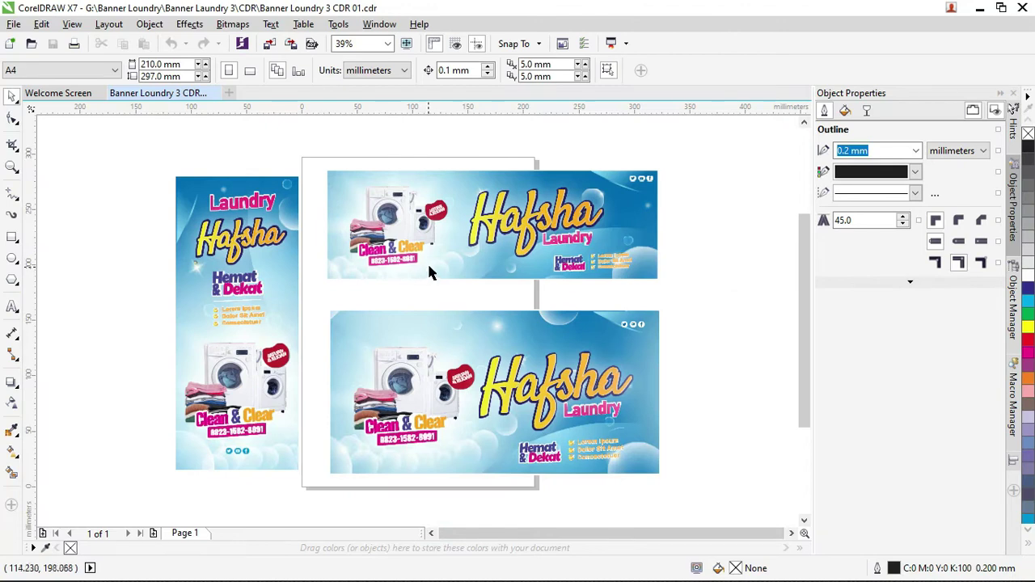
{"action": "key", "text": "z"}
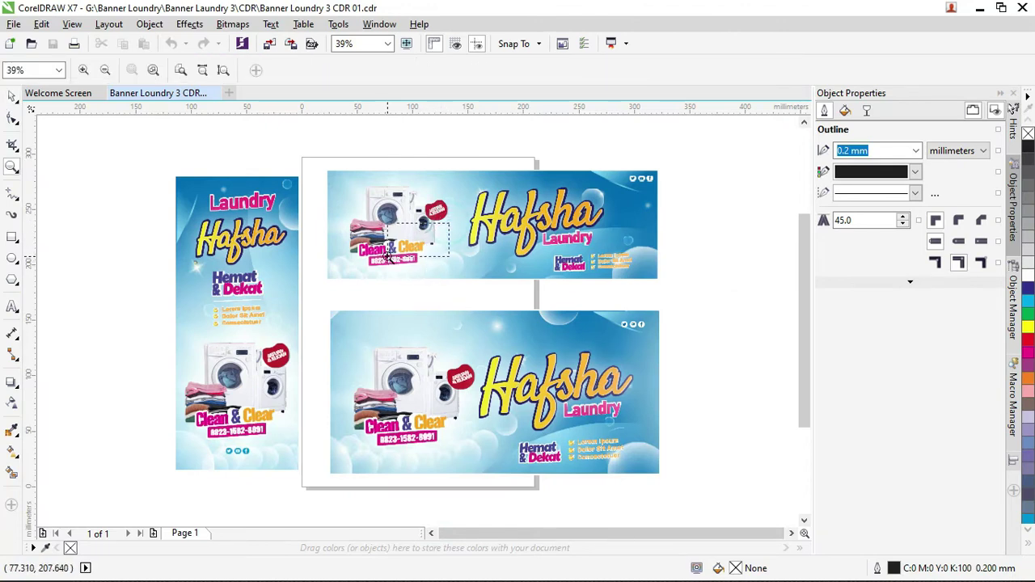
{"action": "left_click_drag", "start_coordinate": [388, 224], "coordinate": [449, 256]}
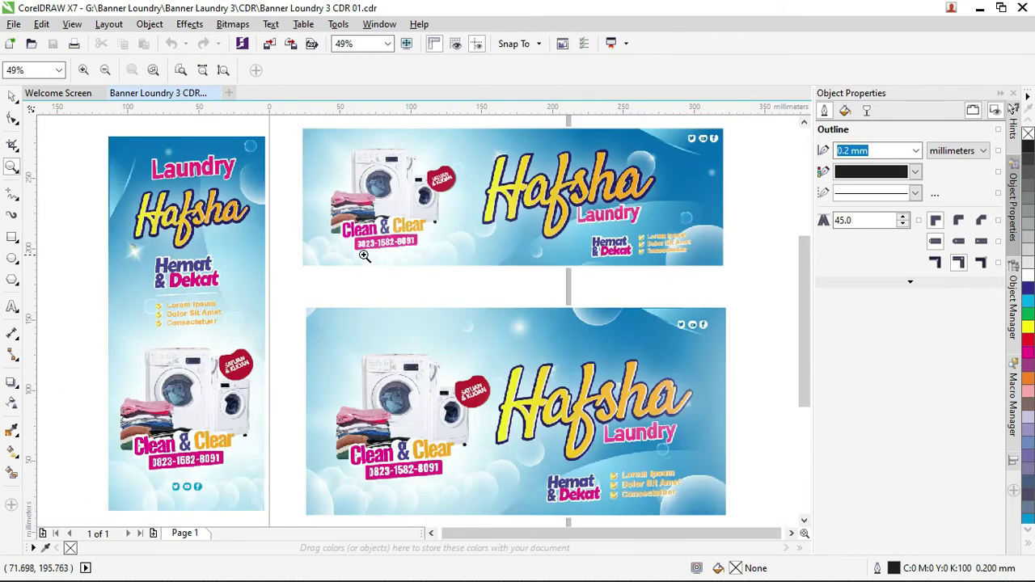
{"action": "left_click", "coordinate": [11, 96]}
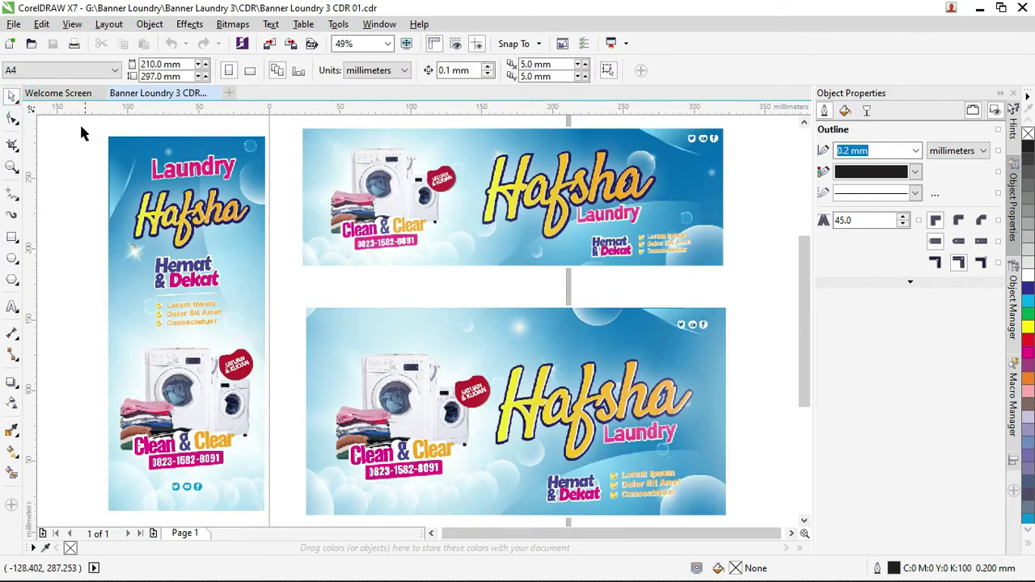
{"action": "mouse_move", "coordinate": [69, 130]}
{"action": "left_mouse_down"}
{"action": "mouse_move", "coordinate": [291, 334]}
{"action": "mouse_move", "coordinate": [296, 517]}
{"action": "left_mouse_up"}
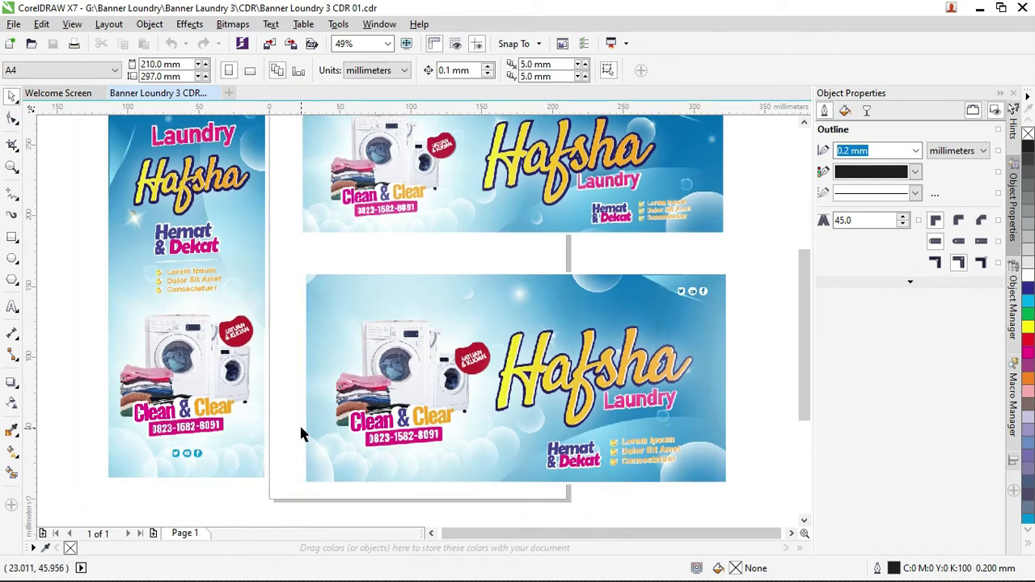
{"action": "left_click", "coordinate": [234, 339]}
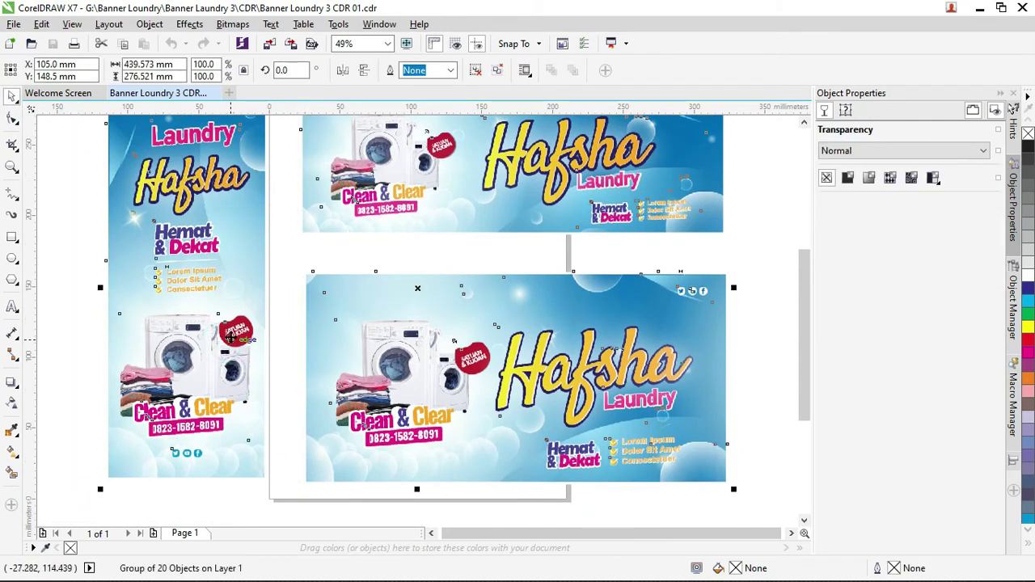
{"action": "key", "text": "z"}
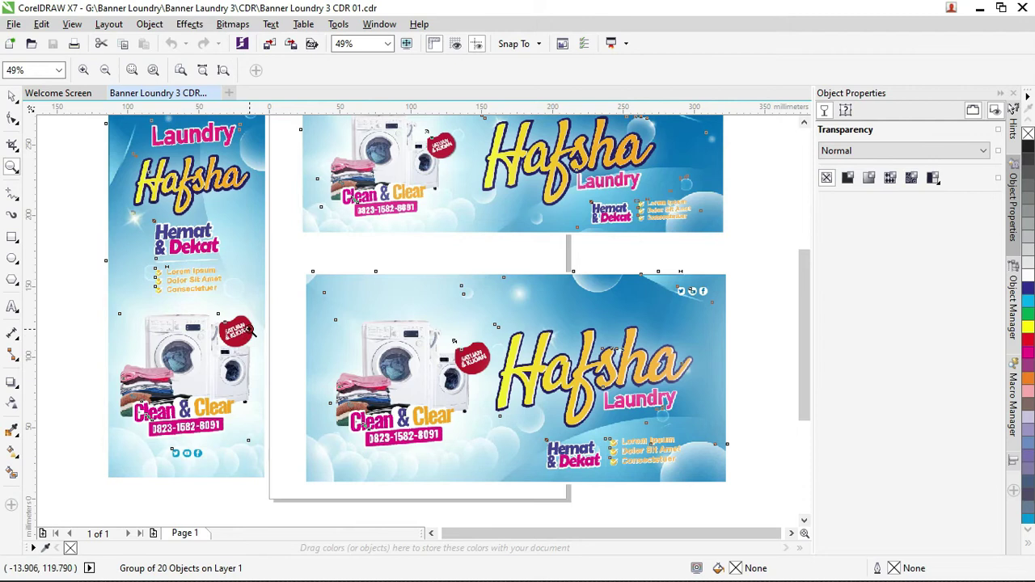
{"action": "scroll", "coordinate": [251, 328], "scroll_direction": "down", "scroll_amount": 4}
{"action": "left_click", "coordinate": [16, 95]}
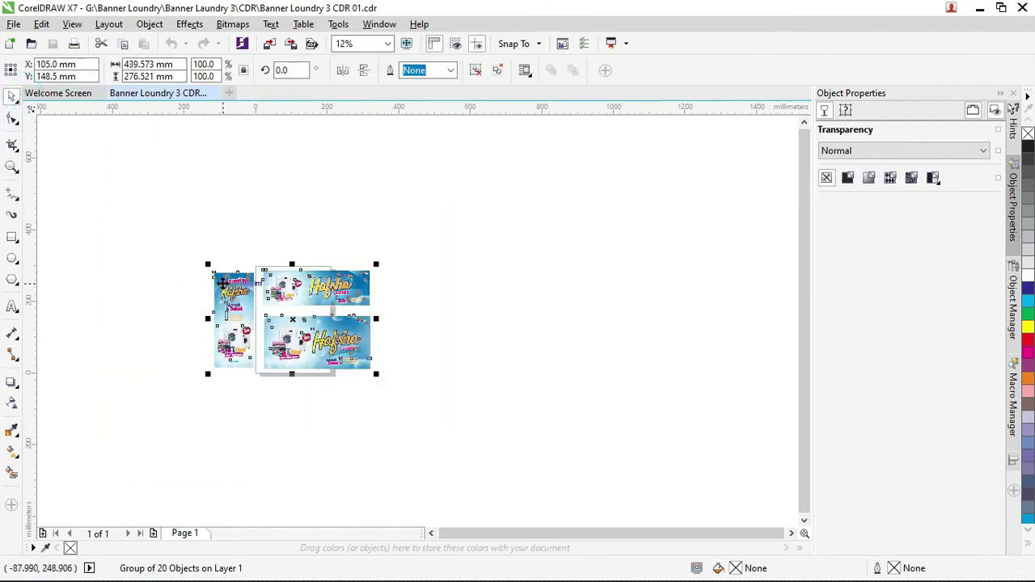
Step: Dismiss the stray right-drag menus and ungroup the three banner designs into 20 objects
{"action": "left_click", "coordinate": [249, 284]}
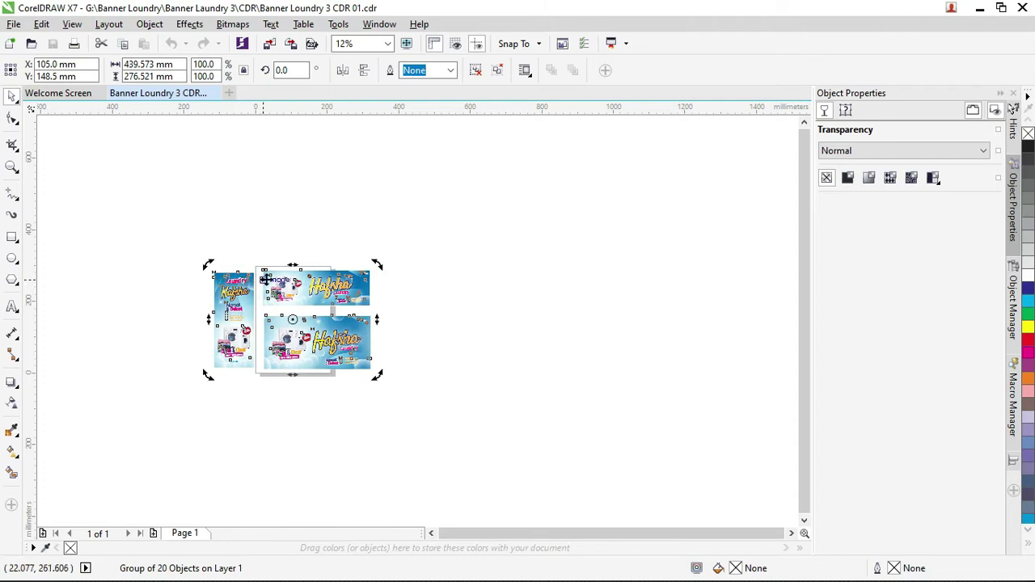
{"action": "right_click", "coordinate": [283, 261]}
{"action": "mouse_move", "coordinate": [319, 285]}
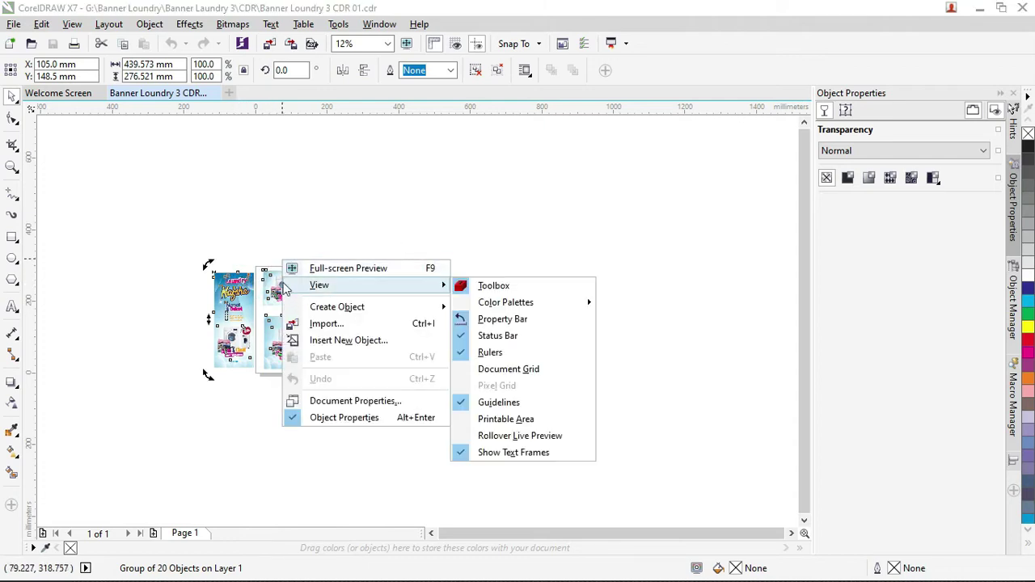
{"action": "left_click", "coordinate": [278, 287]}
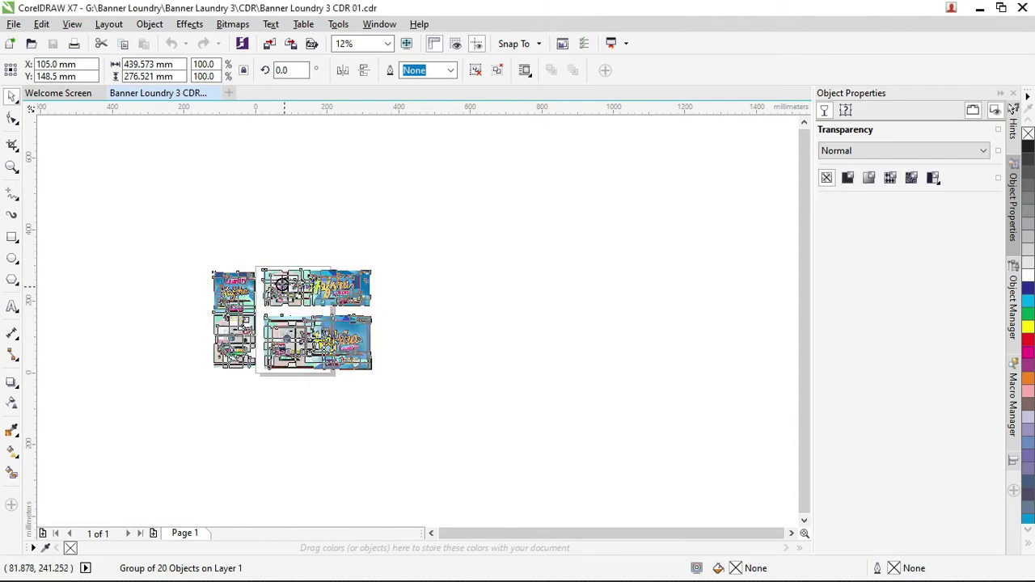
{"action": "right_click", "coordinate": [281, 284]}
{"action": "key", "text": "Escape"}
{"action": "right_click", "coordinate": [283, 288]}
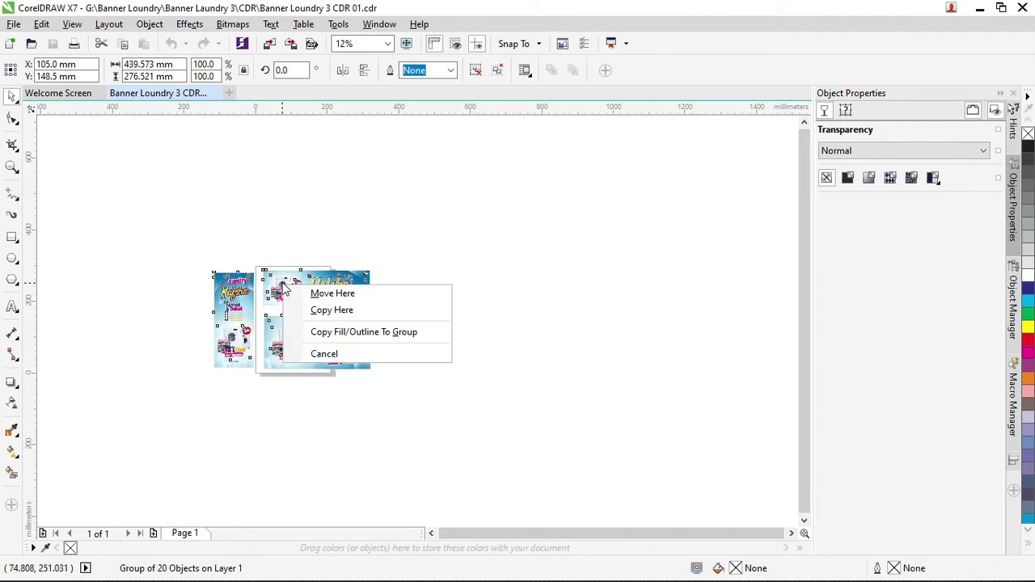
{"action": "key", "text": "Escape"}
{"action": "right_click", "coordinate": [278, 283]}
{"action": "left_click", "coordinate": [278, 282]}
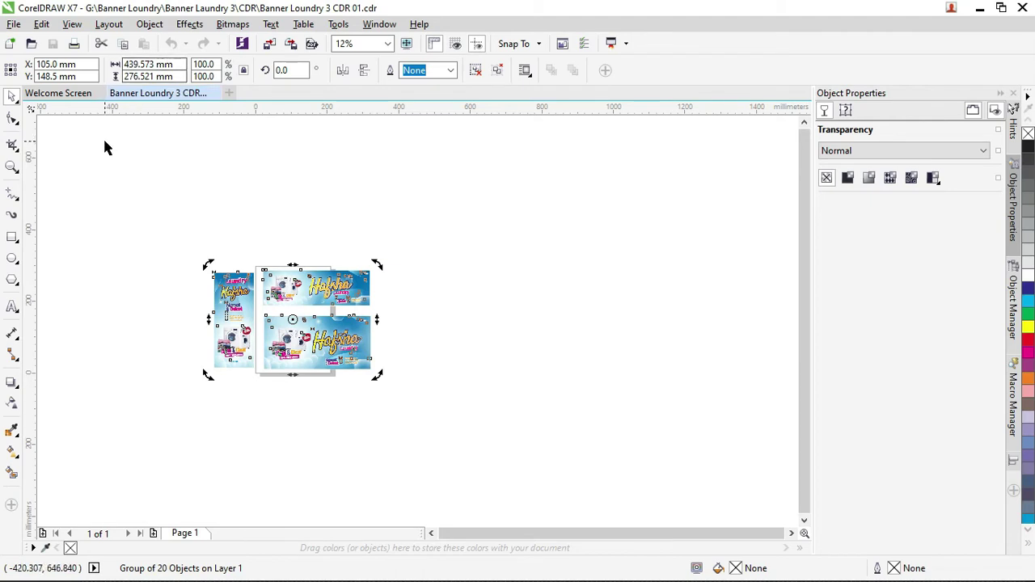
{"action": "key", "text": "ctrl+u"}
Step: Select the lower landscape banner, then group all parts of the vertical banner
{"action": "key", "text": "z"}
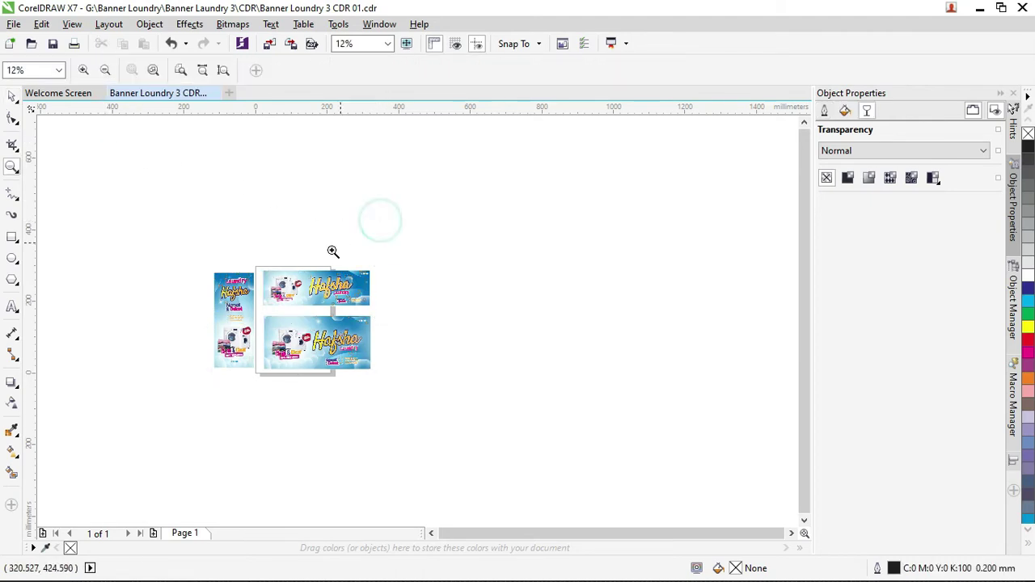
{"action": "left_click_drag", "start_coordinate": [204, 253], "coordinate": [536, 363]}
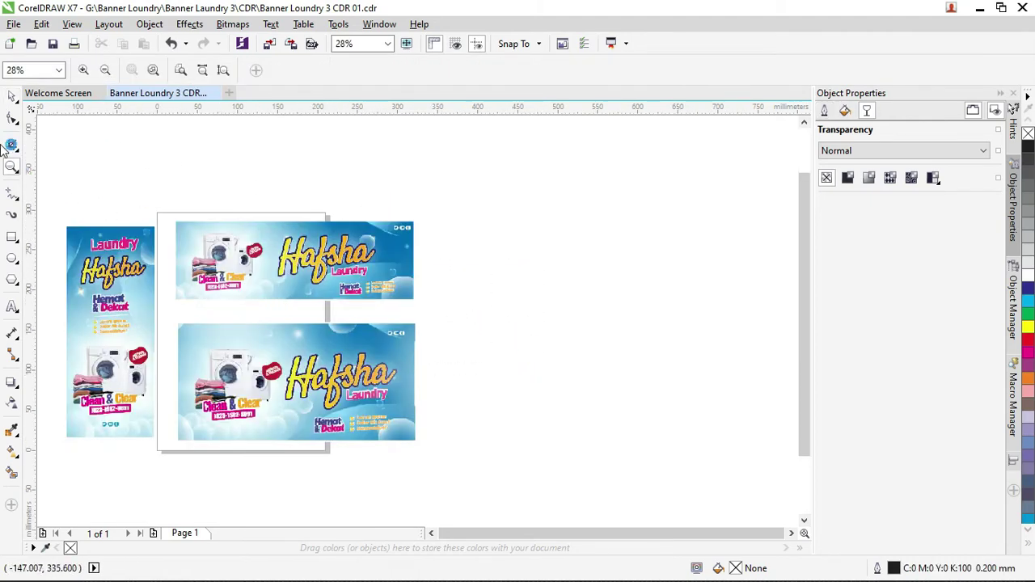
{"action": "left_click", "coordinate": [12, 98]}
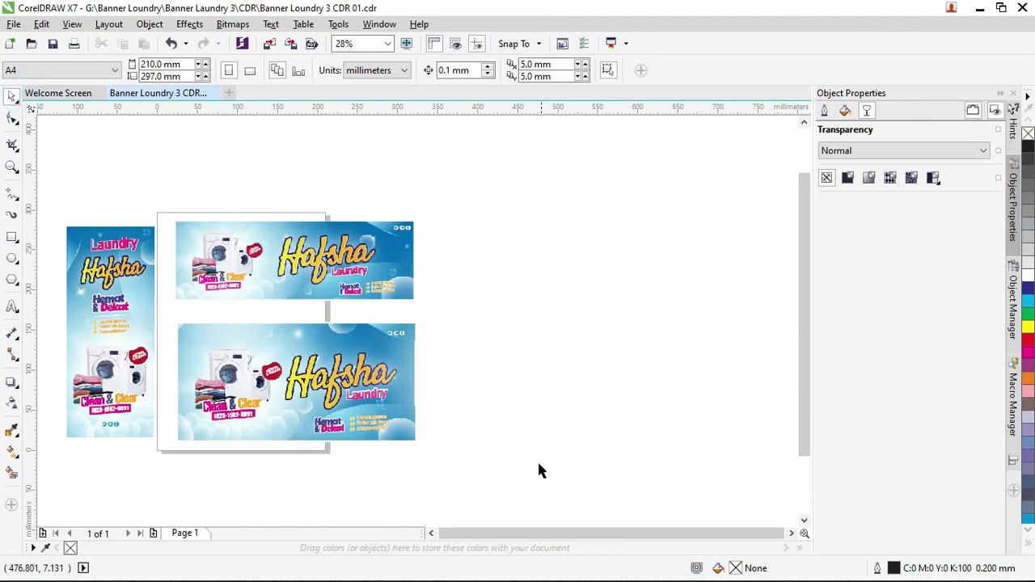
{"action": "left_click_drag", "start_coordinate": [540, 467], "coordinate": [163, 304]}
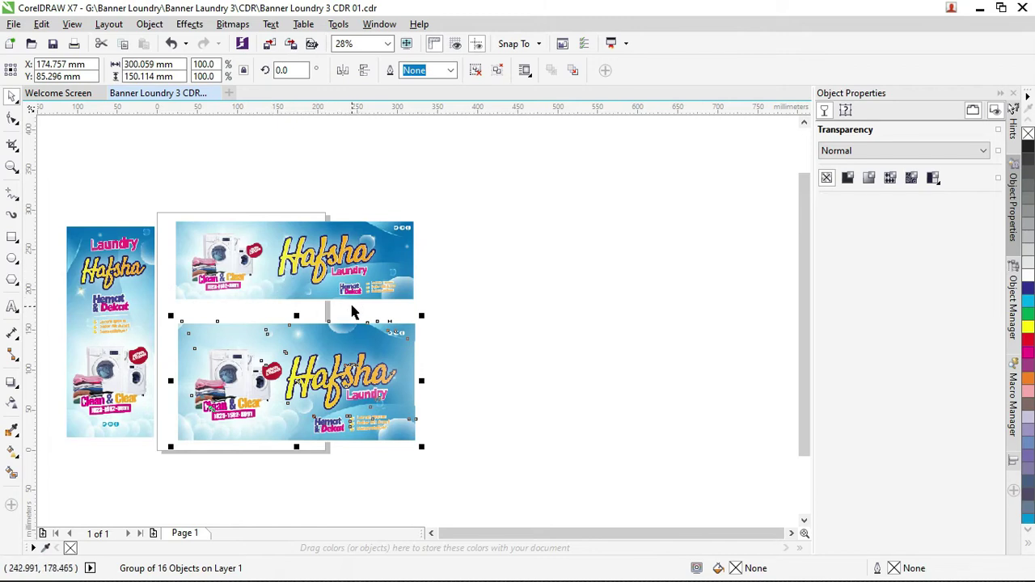
{"action": "scroll", "coordinate": [325, 308], "scroll_direction": "down", "scroll_amount": 2}
{"action": "left_click_drag", "start_coordinate": [134, 219], "coordinate": [260, 381]}
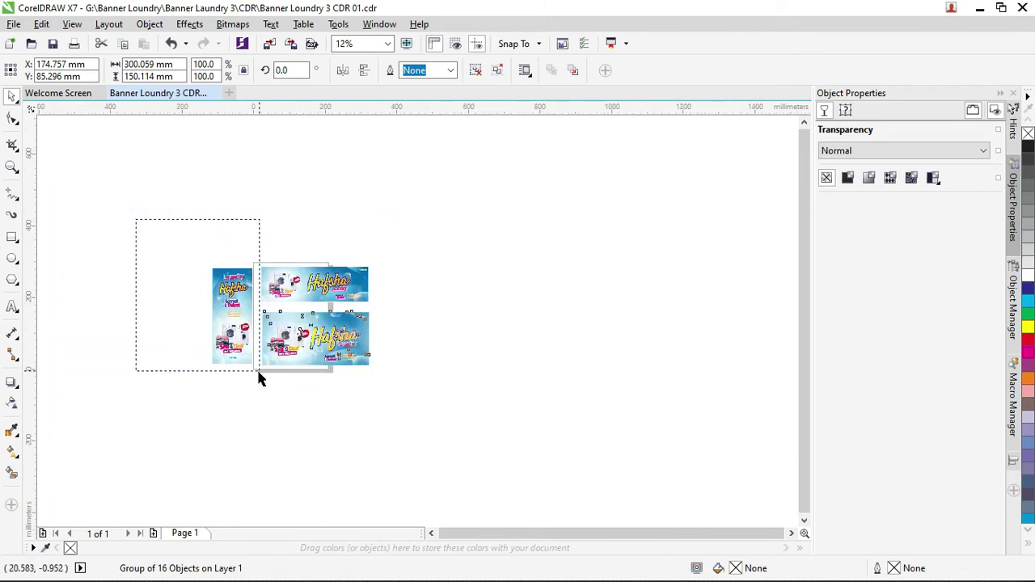
{"action": "key", "text": "ctrl+g"}
Step: Drag the vertical and lower banners off the page to the lower left, zooming onto the remaining banner
{"action": "left_click", "coordinate": [307, 358], "text": "shift"}
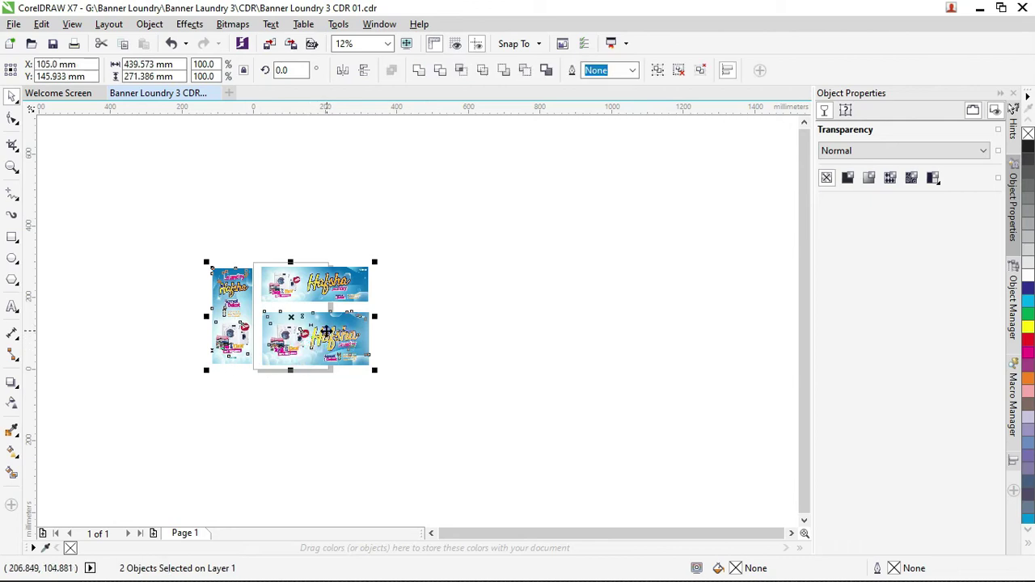
{"action": "left_click_drag", "start_coordinate": [307, 358], "coordinate": [222, 432]}
{"action": "key", "text": "z"}
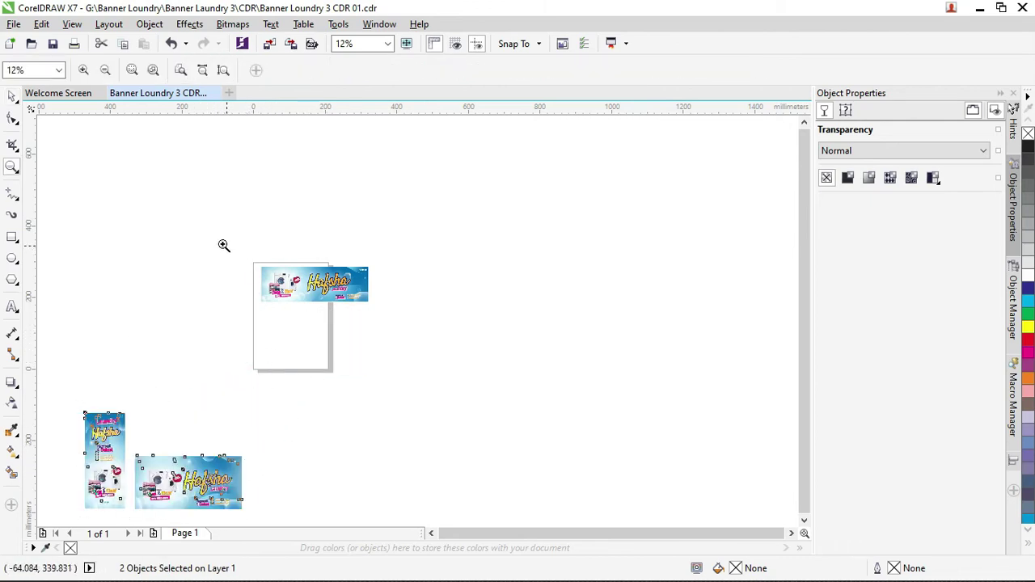
{"action": "left_click_drag", "start_coordinate": [208, 231], "coordinate": [513, 334]}
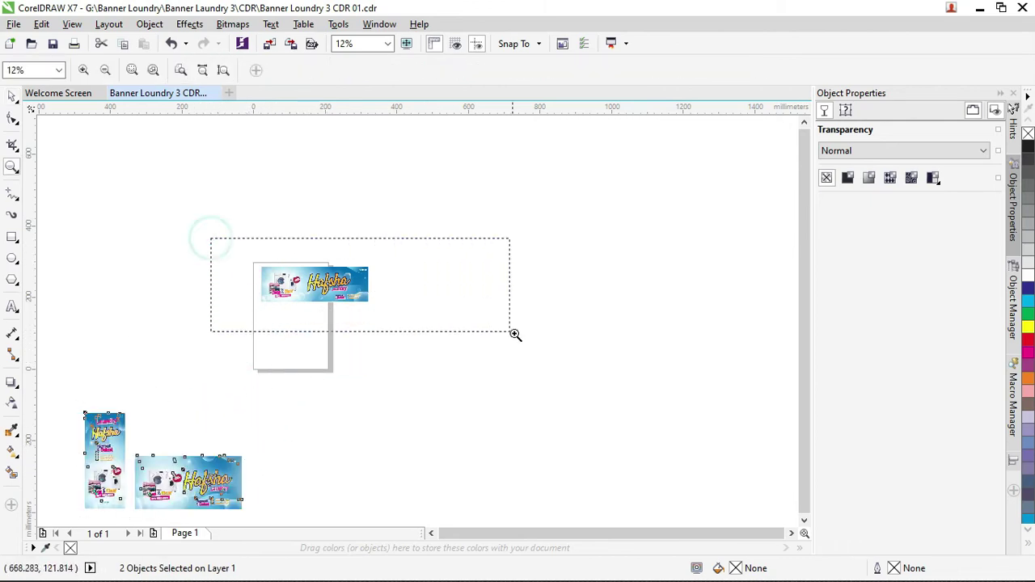
{"action": "left_click", "coordinate": [14, 97]}
{"action": "left_click", "coordinate": [148, 154]}
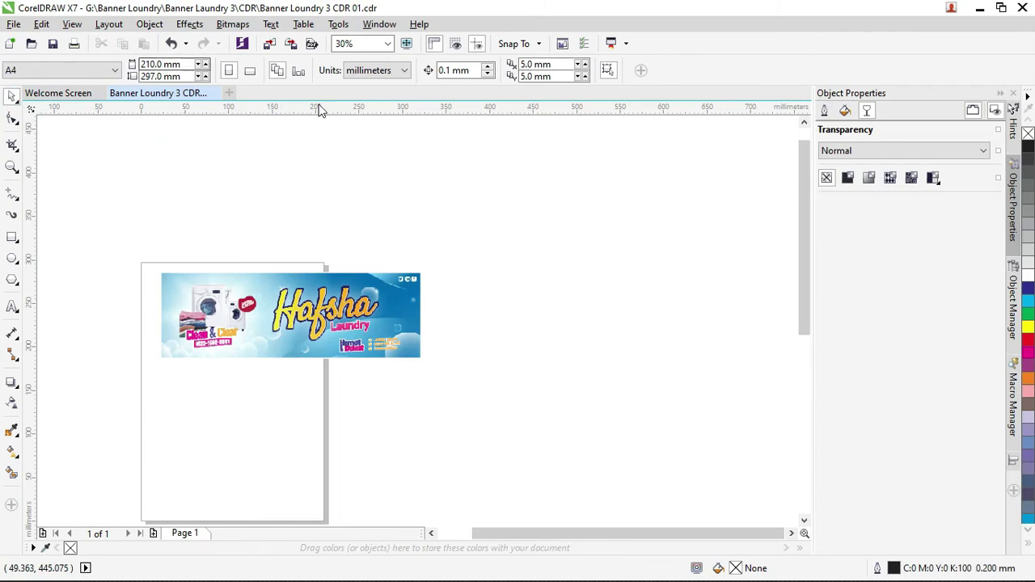
Step: Switch the page to landscape, set width 300 mm and height 100 mm, and select the banner group
{"action": "left_click", "coordinate": [250, 70]}
{"action": "left_click", "coordinate": [194, 64]}
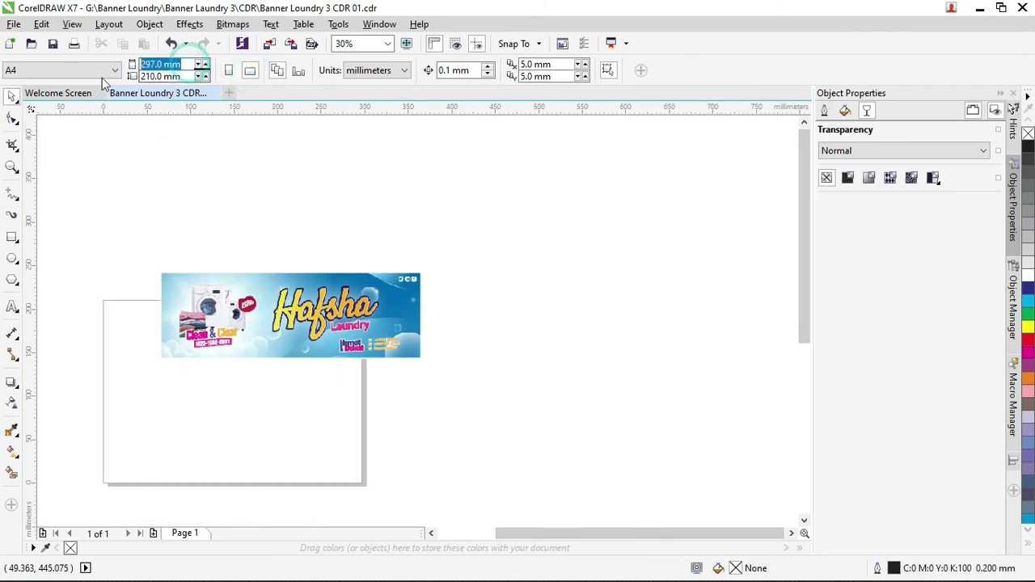
{"action": "type", "text": "30"}
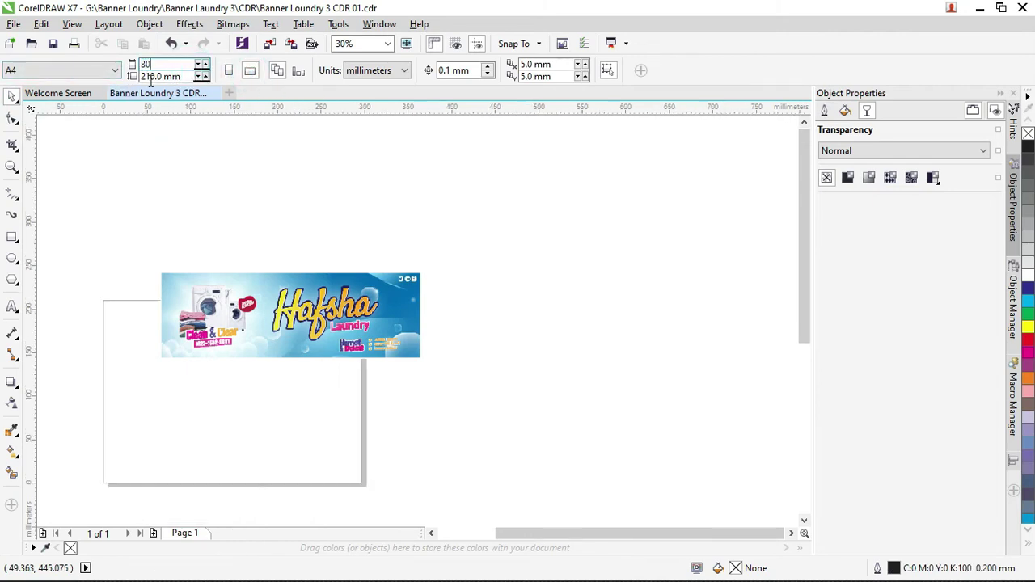
{"action": "left_click", "coordinate": [166, 67]}
{"action": "left_click", "coordinate": [173, 65]}
{"action": "double_click", "coordinate": [185, 73]}
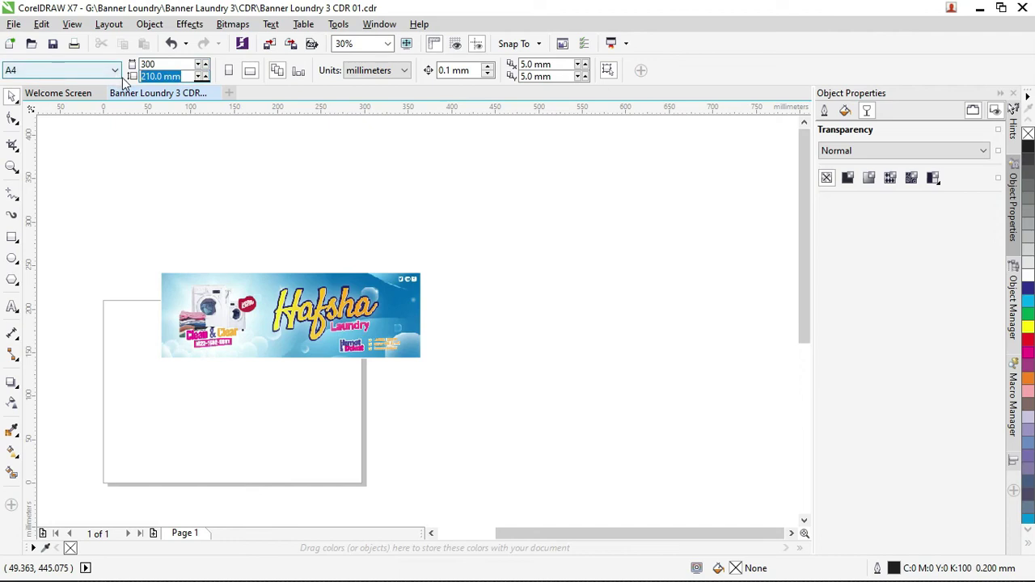
{"action": "type", "text": "100"}
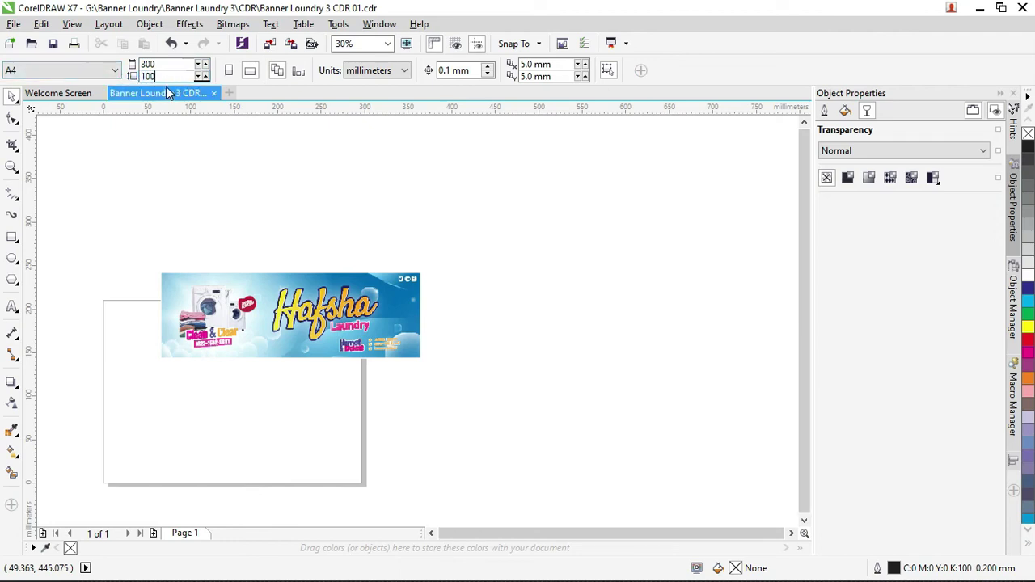
{"action": "key", "text": "Return"}
{"action": "left_click", "coordinate": [230, 303]}
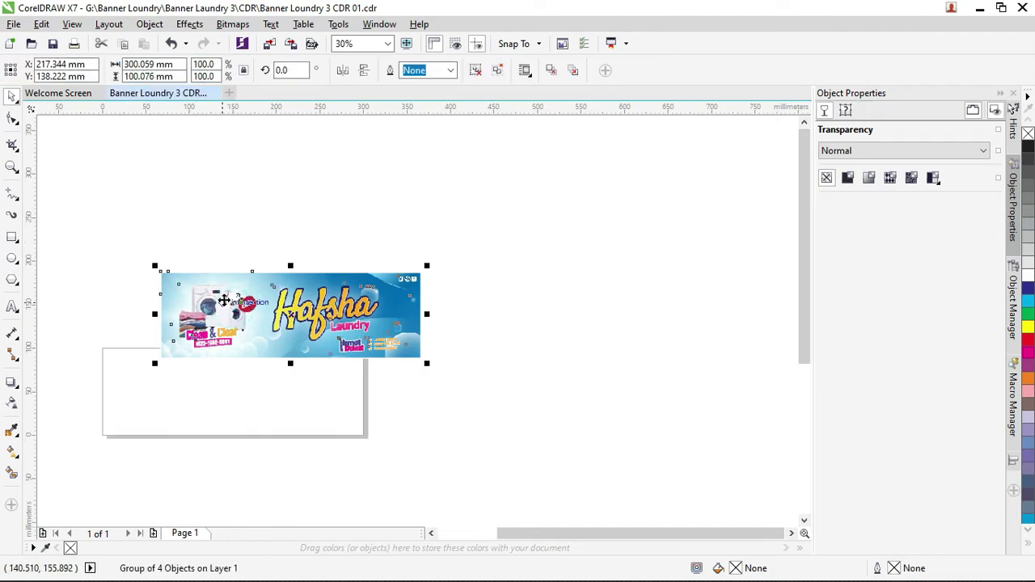
Step: Centre the Hafsha banner group on the page with P, zooming in to check the ampersand edges
{"action": "key", "text": "p"}
{"action": "key", "text": "z"}
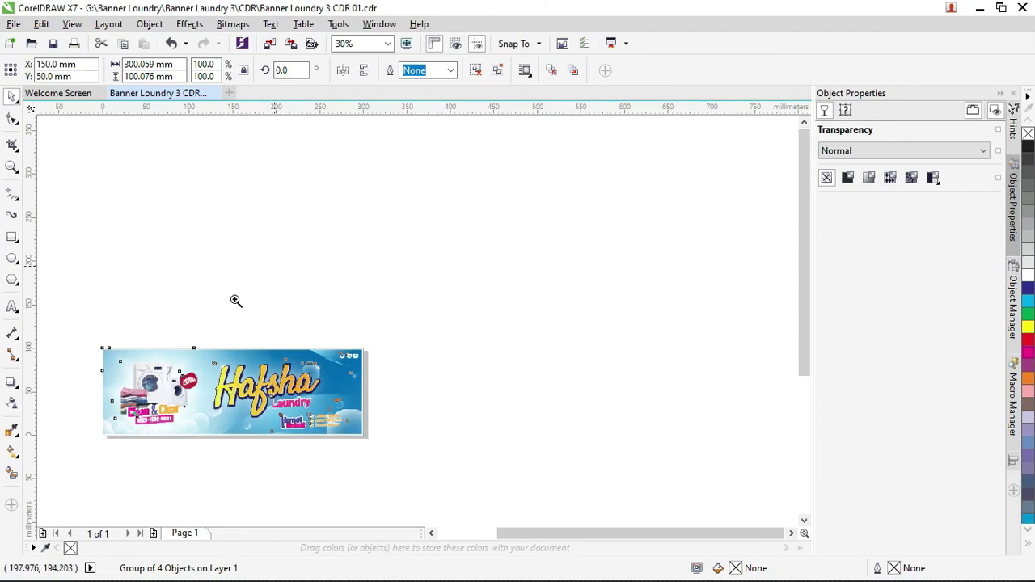
{"action": "mouse_move", "coordinate": [74, 319]}
{"action": "left_mouse_down"}
{"action": "mouse_move", "coordinate": [378, 398]}
{"action": "mouse_move", "coordinate": [448, 445]}
{"action": "left_mouse_up"}
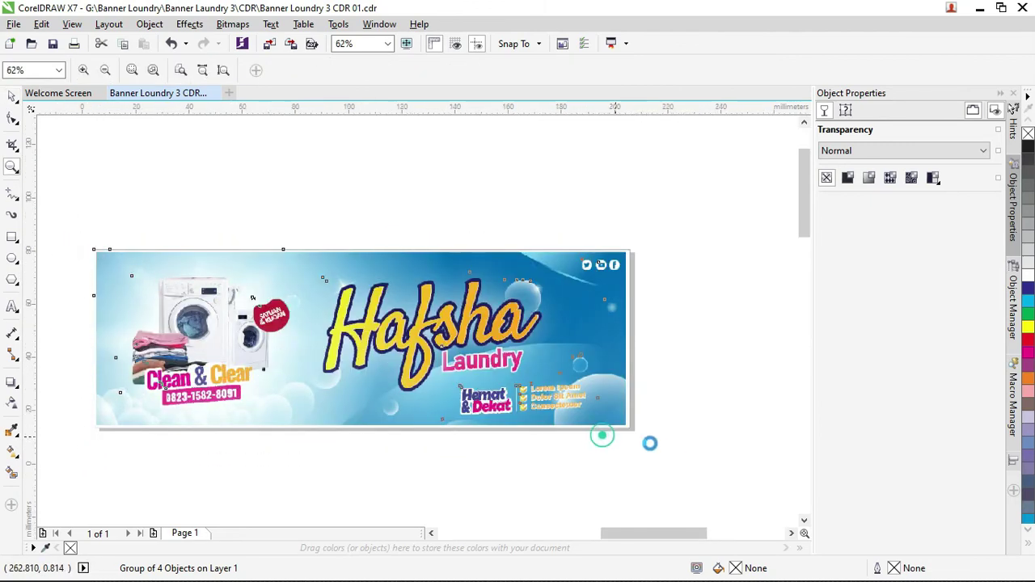
{"action": "left_click_drag", "start_coordinate": [447, 399], "coordinate": [485, 422]}
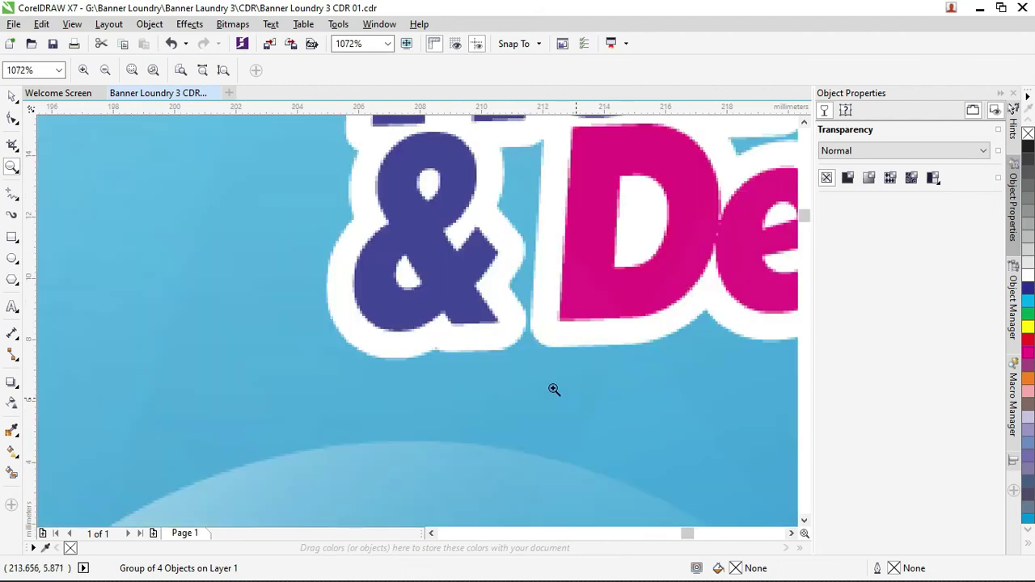
{"action": "left_click_drag", "start_coordinate": [380, 188], "coordinate": [531, 244]}
{"action": "left_click", "coordinate": [402, 210], "text": "shift"}
{"action": "left_click", "coordinate": [414, 198], "text": "shift"}
{"action": "left_click", "coordinate": [402, 210], "text": "shift"}
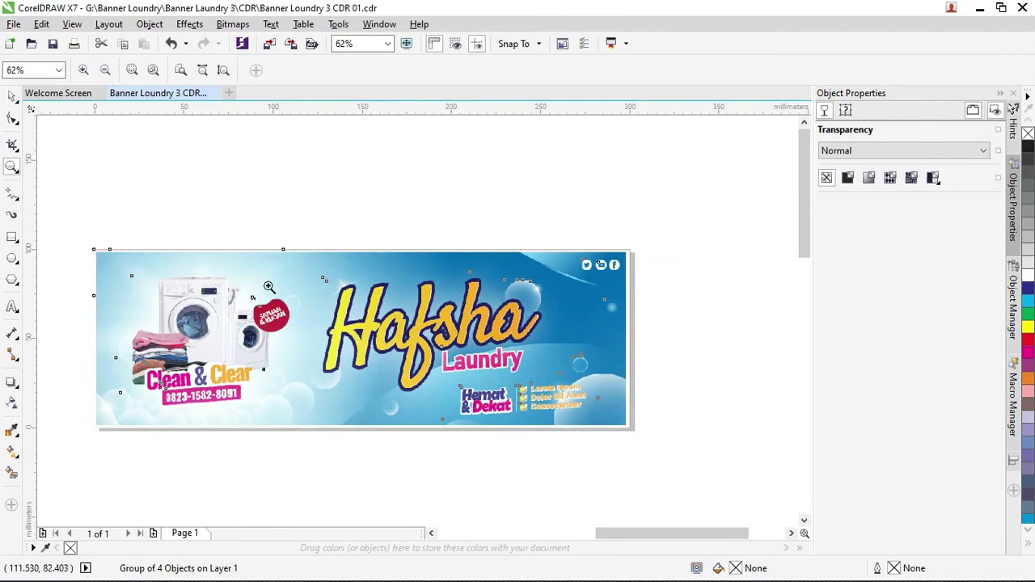
{"action": "left_click", "coordinate": [12, 96]}
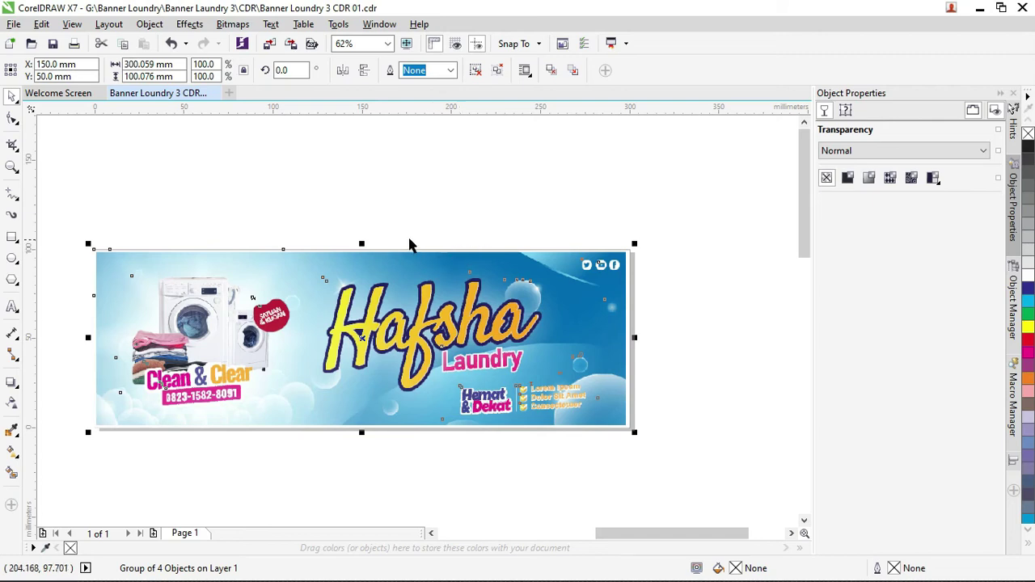
Step: Switch the document units to meters and resize the page to 3 m by 1 m
{"action": "left_click", "coordinate": [410, 245]}
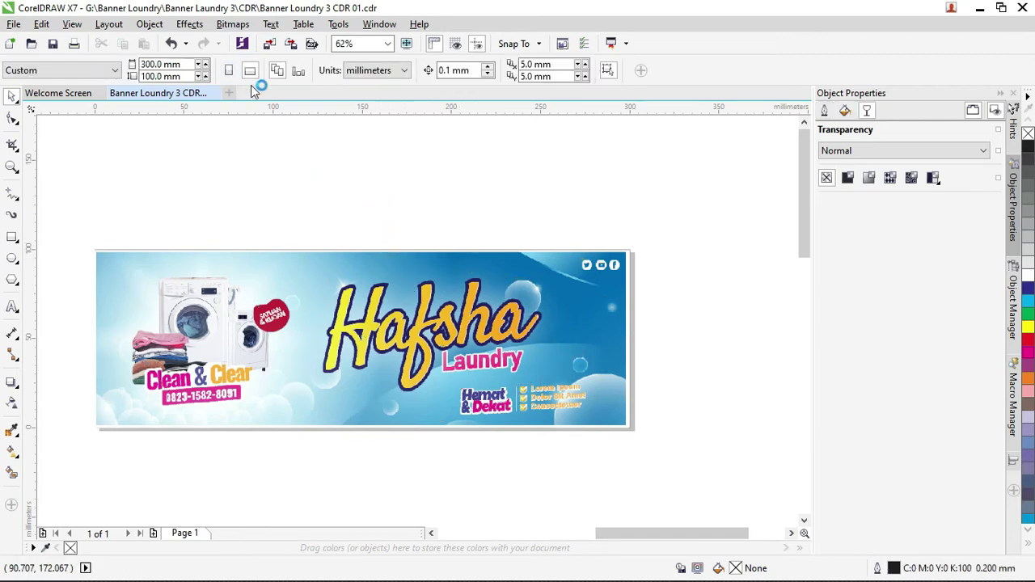
{"action": "left_click", "coordinate": [368, 70]}
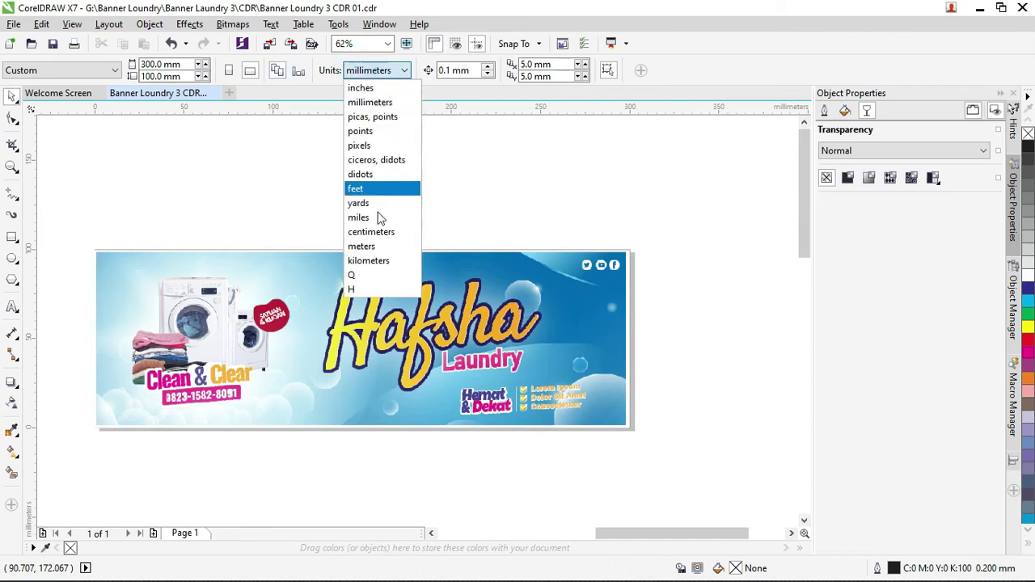
{"action": "left_click", "coordinate": [362, 246]}
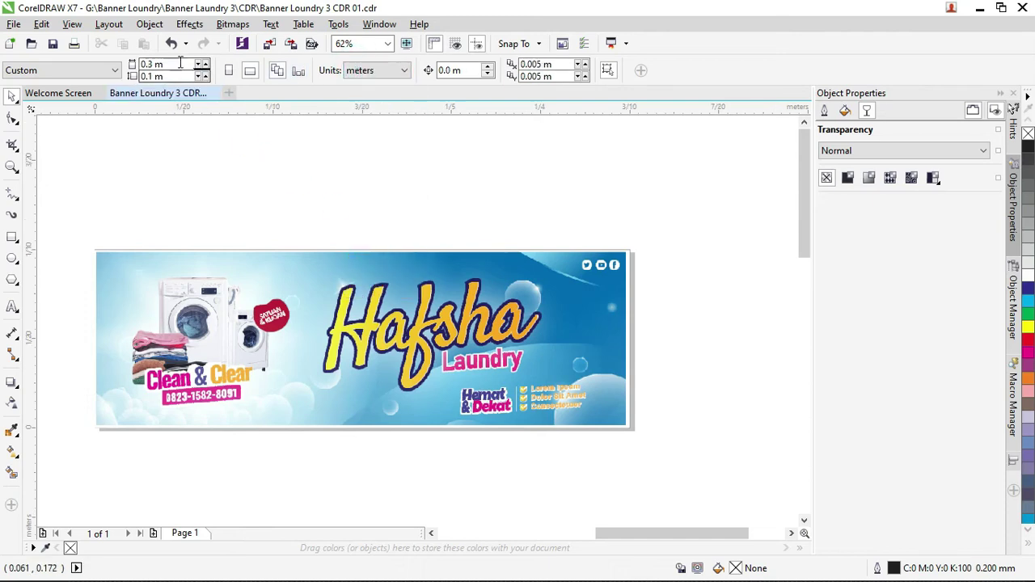
{"action": "type", "text": "3"}
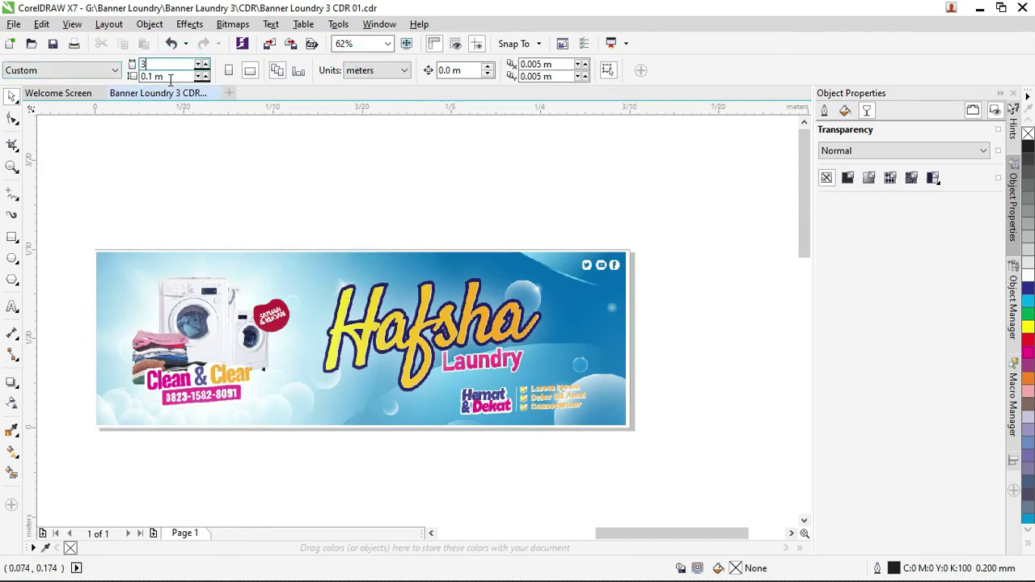
{"action": "key", "text": "Tab"}
{"action": "type", "text": "1"}
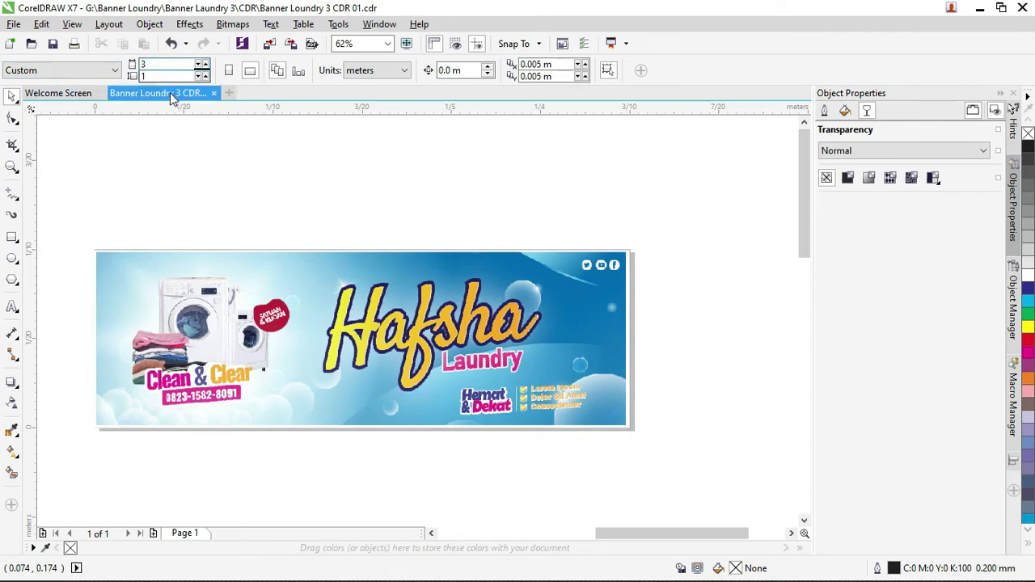
{"action": "key", "text": "Return"}
Step: Scale the banner artwork group to a 3 m width
{"action": "left_click", "coordinate": [178, 312]}
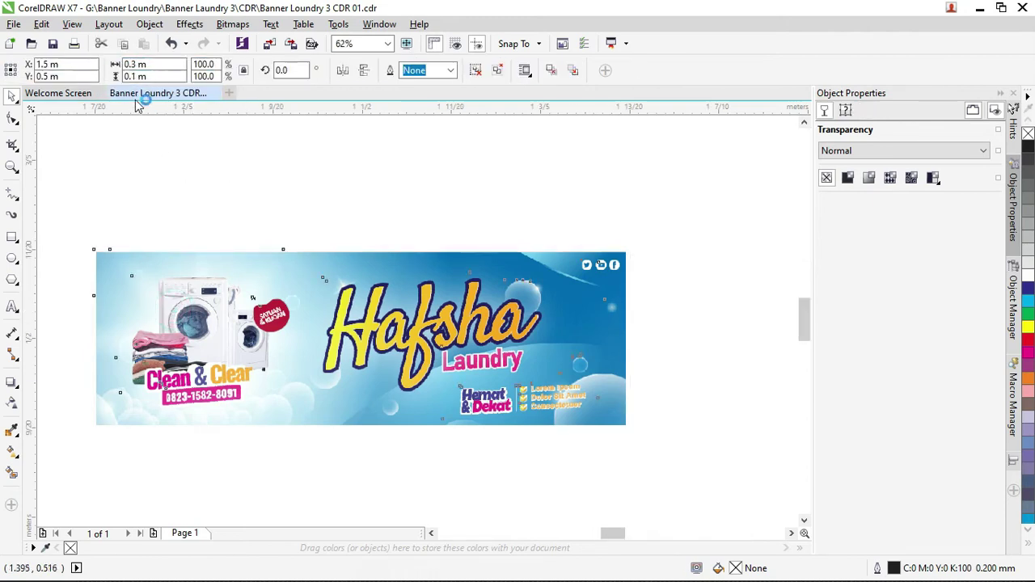
{"action": "triple_click", "coordinate": [158, 64]}
{"action": "type", "text": "3."}
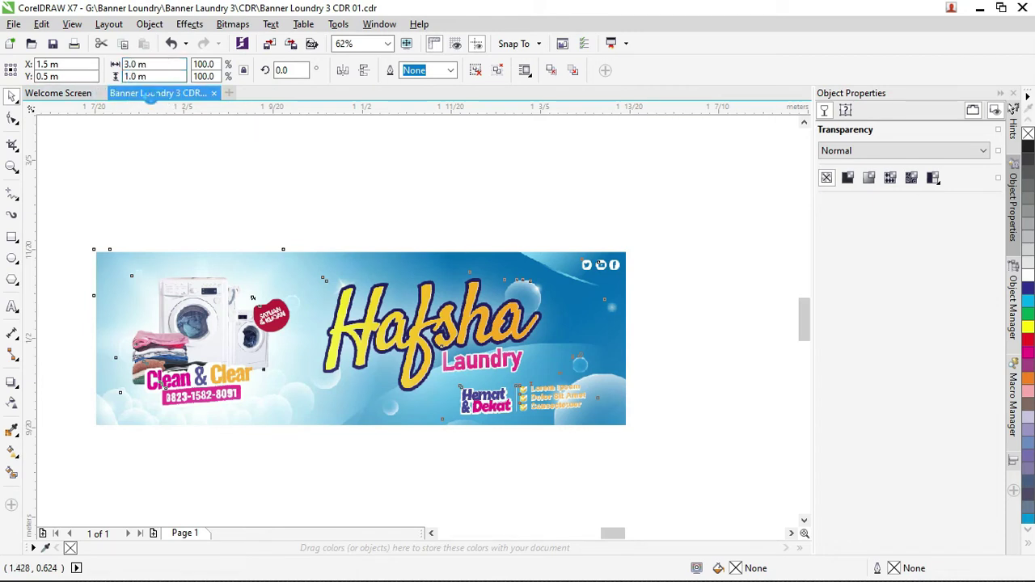
{"action": "key", "text": "Return"}
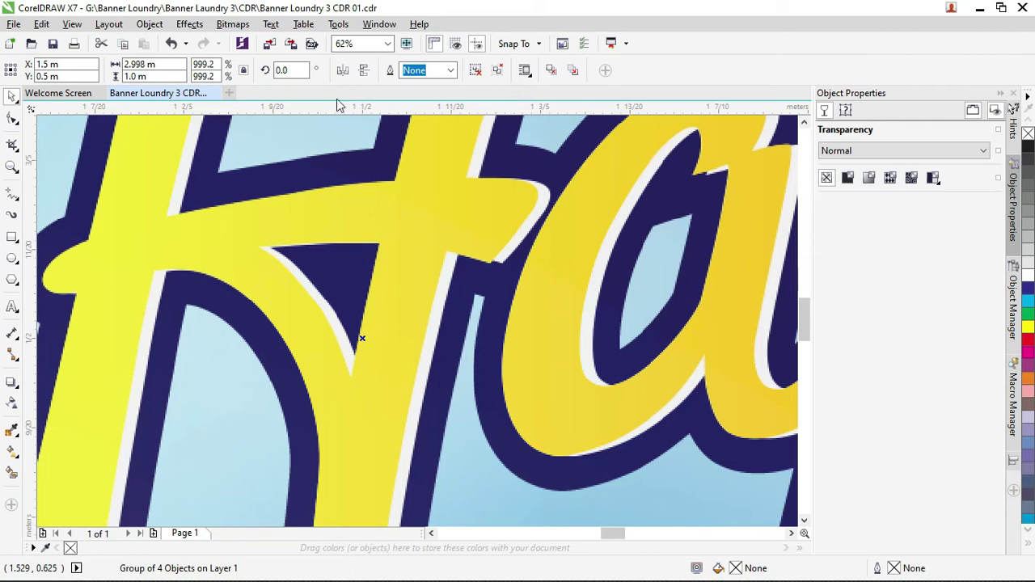
Step: Dismiss the ruler and group context menus without changes and zoom out the view
{"action": "right_click", "coordinate": [299, 114]}
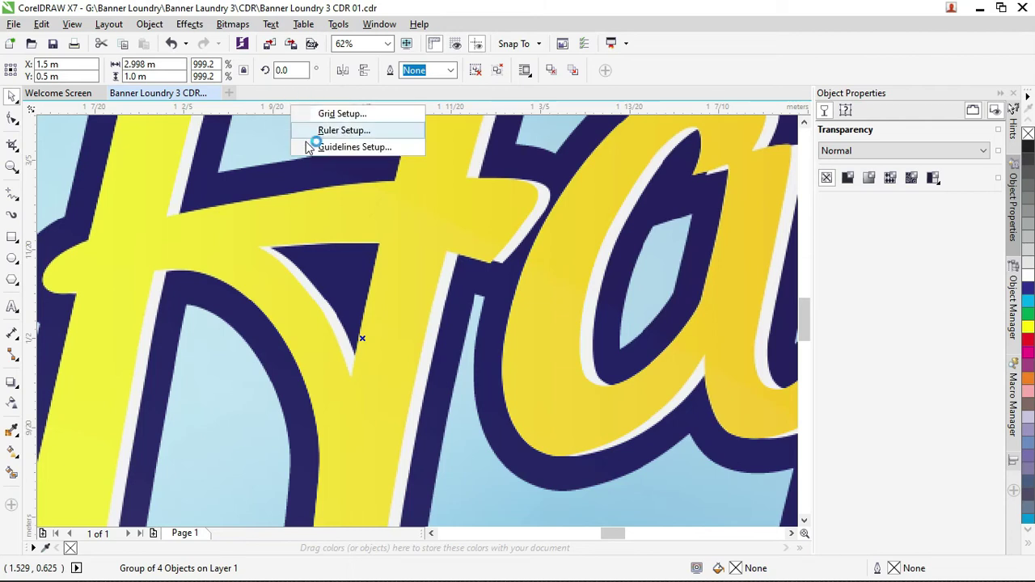
{"action": "right_click", "coordinate": [292, 155]}
{"action": "right_click", "coordinate": [254, 156]}
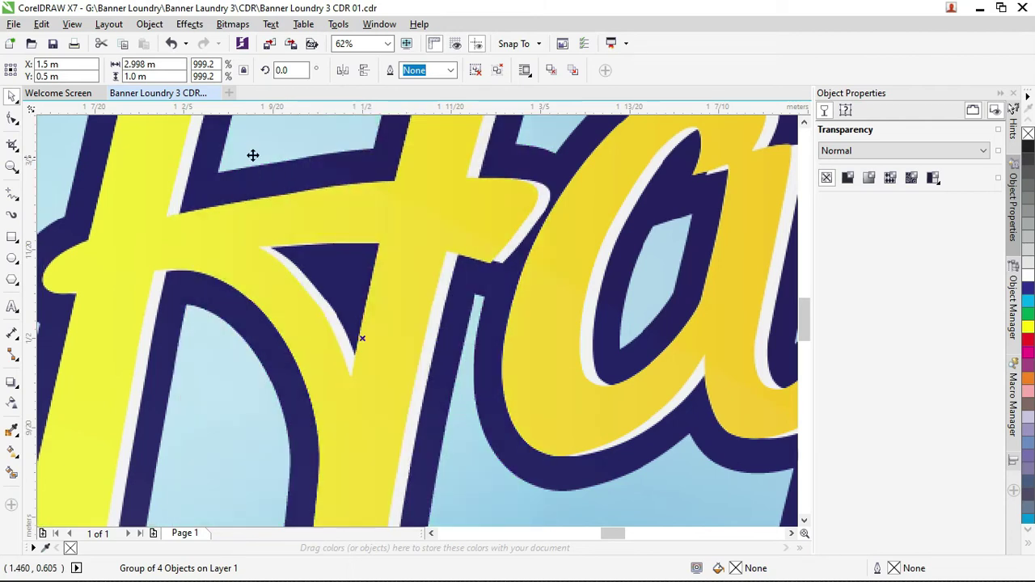
{"action": "left_click", "coordinate": [220, 165]}
{"action": "scroll", "coordinate": [226, 157], "scroll_direction": "down", "scroll_amount": 1}
{"action": "scroll", "coordinate": [307, 203], "scroll_direction": "down", "scroll_amount": 2}
{"action": "scroll", "coordinate": [297, 208], "scroll_direction": "down", "scroll_amount": 1}
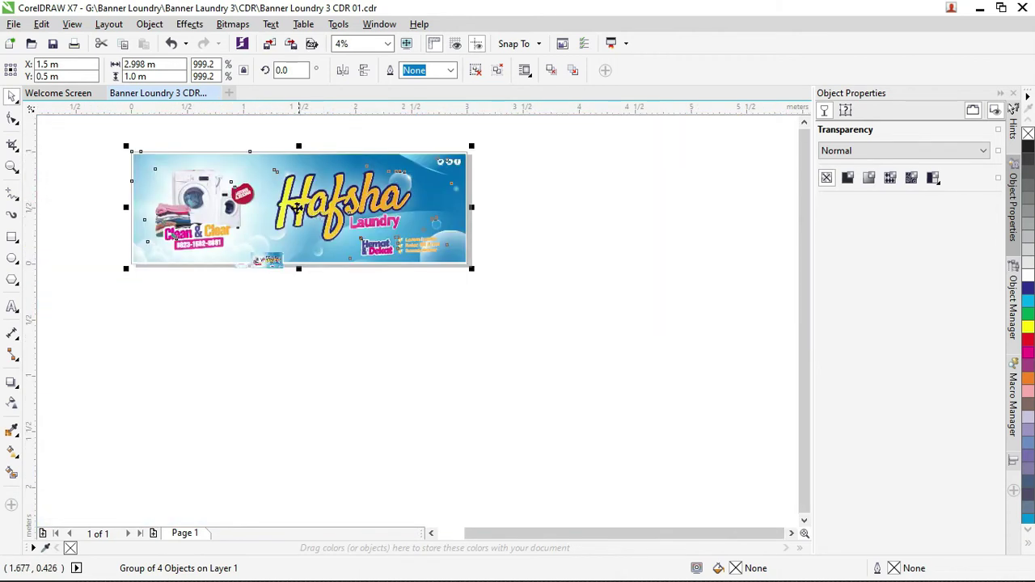
Step: Zoom in to inspect the Hafsha title lettering, then zoom back out
{"action": "left_click", "coordinate": [231, 136]}
{"action": "key", "text": "z"}
{"action": "mouse_move", "coordinate": [91, 166]}
{"action": "left_mouse_down"}
{"action": "mouse_move", "coordinate": [255, 194]}
{"action": "mouse_move", "coordinate": [538, 283]}
{"action": "left_mouse_up"}
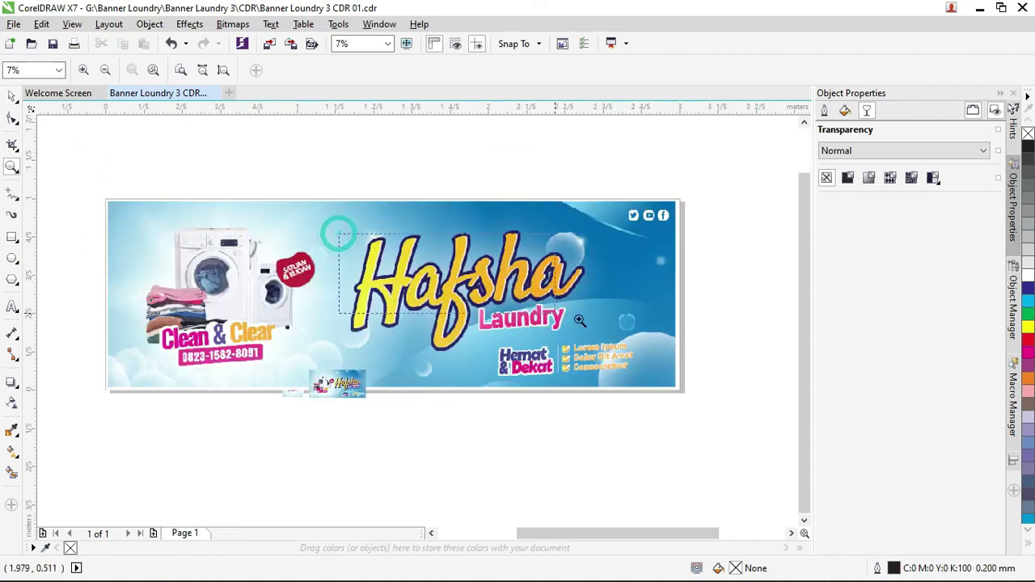
{"action": "left_click_drag", "start_coordinate": [334, 237], "coordinate": [581, 321]}
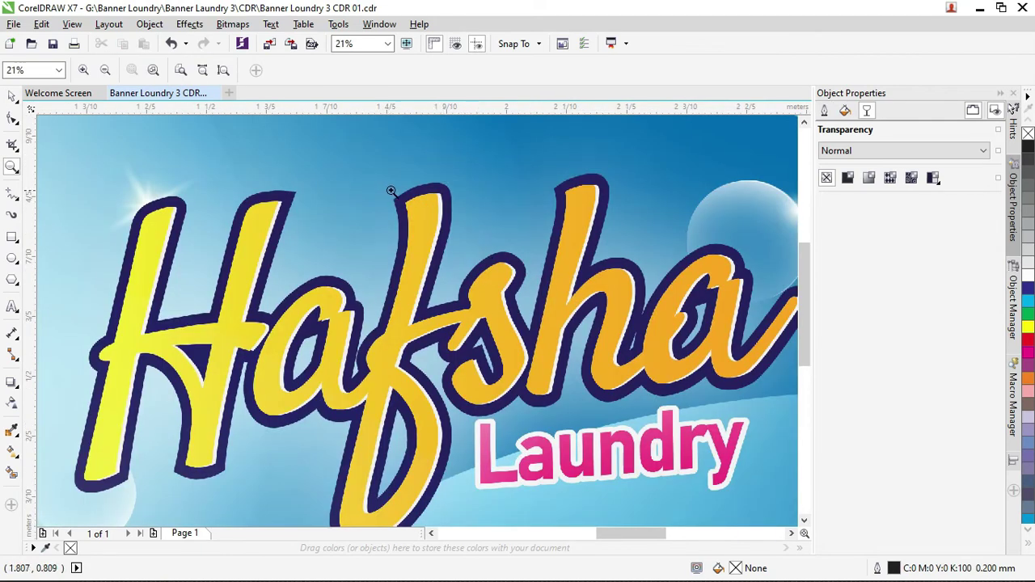
{"action": "right_click", "coordinate": [359, 186]}
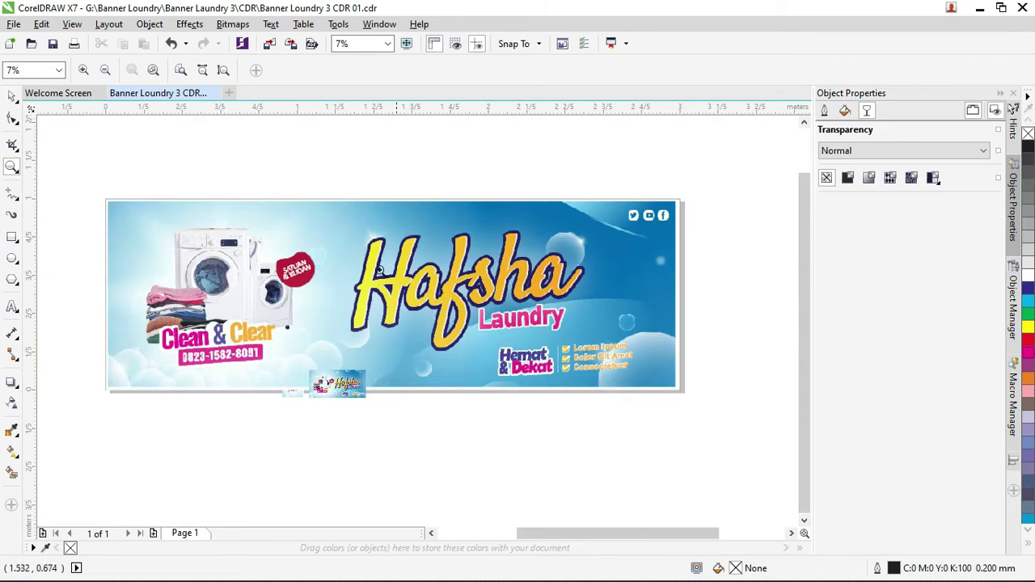
Step: Drag the two small objects below the banner further down, then reselect the banner group
{"action": "left_click", "coordinate": [12, 96]}
{"action": "left_click_drag", "start_coordinate": [418, 427], "coordinate": [263, 352]}
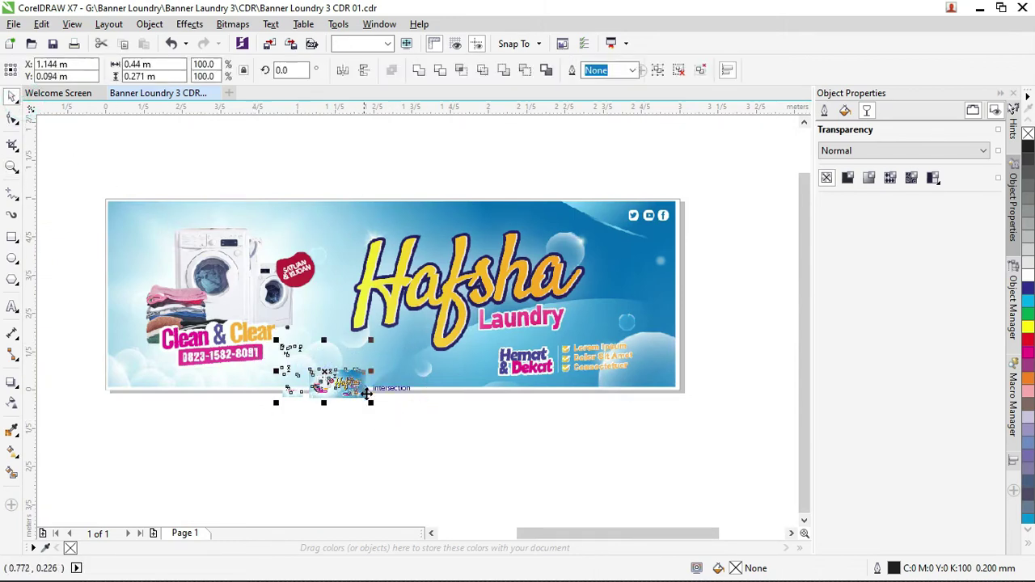
{"action": "left_click_drag", "start_coordinate": [366, 378], "coordinate": [365, 489]}
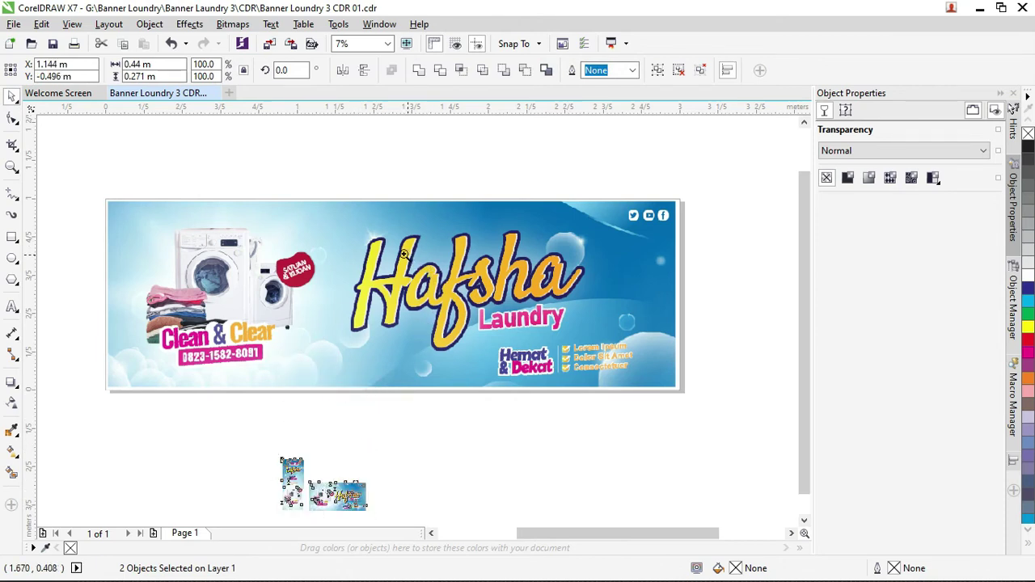
{"action": "key", "text": "z"}
{"action": "left_click_drag", "start_coordinate": [133, 189], "coordinate": [653, 369]}
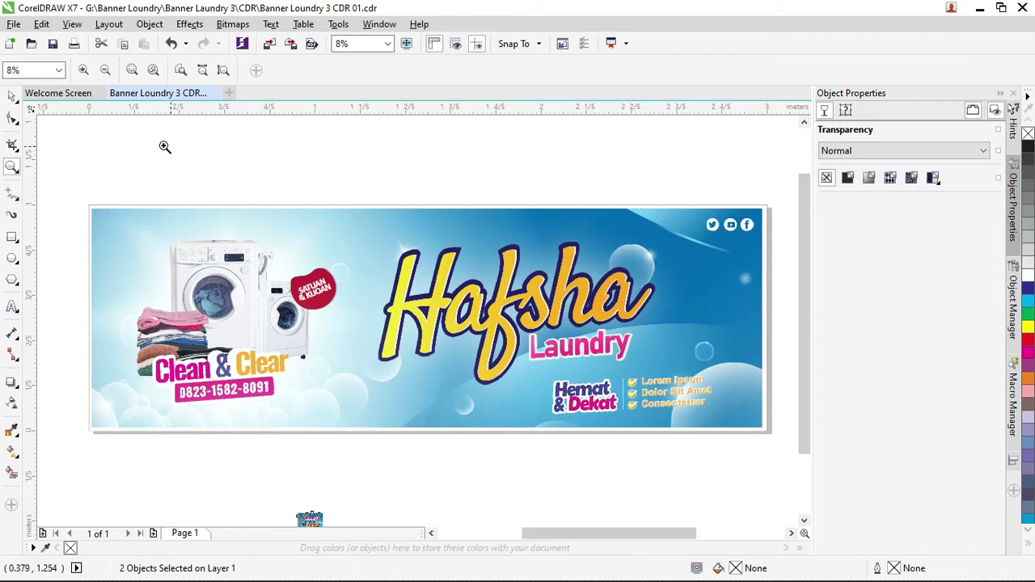
{"action": "left_click", "coordinate": [12, 96]}
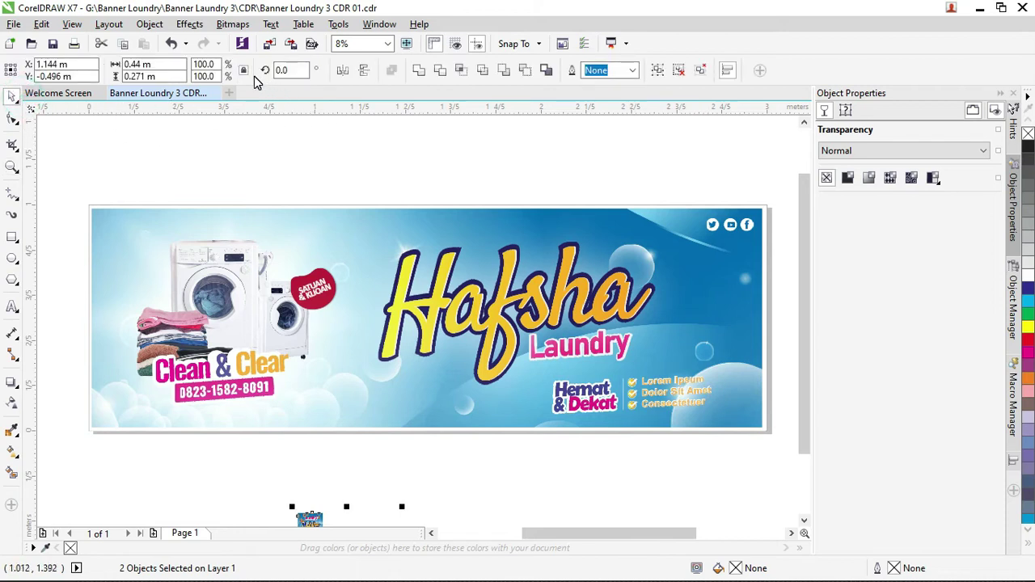
{"action": "left_click", "coordinate": [360, 255]}
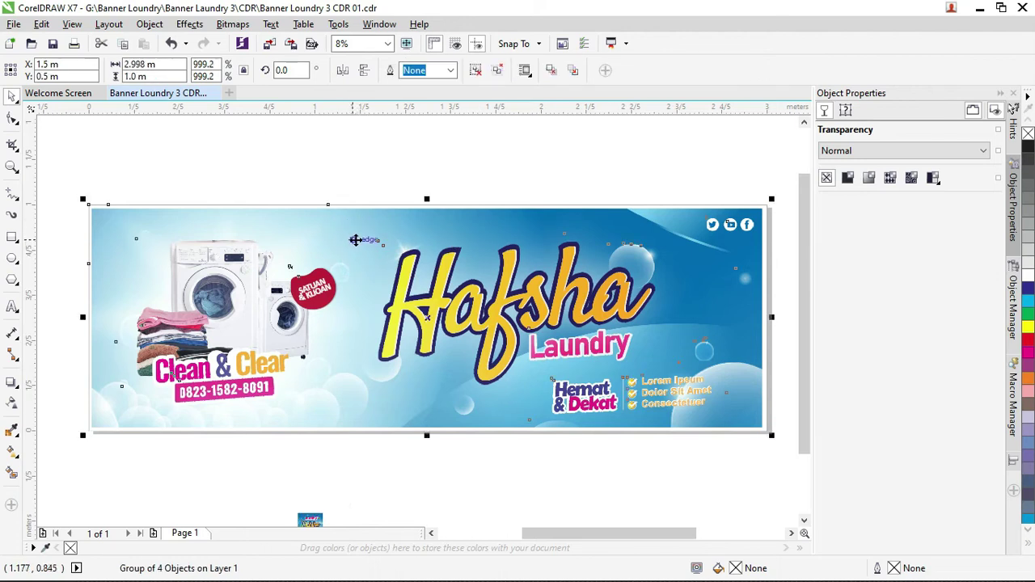
Step: Ungroup the banner into separate objects, trying and undoing a small title move
{"action": "key", "text": "ctrl+u"}
{"action": "key", "text": "ctrl+u"}
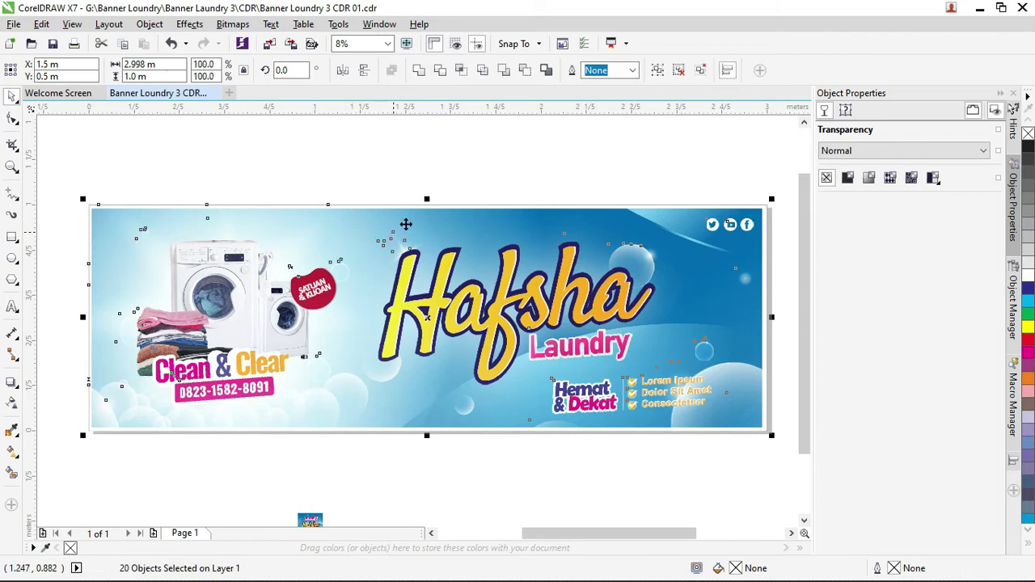
{"action": "left_click", "coordinate": [450, 165]}
{"action": "left_click_drag", "start_coordinate": [401, 249], "coordinate": [410, 224]}
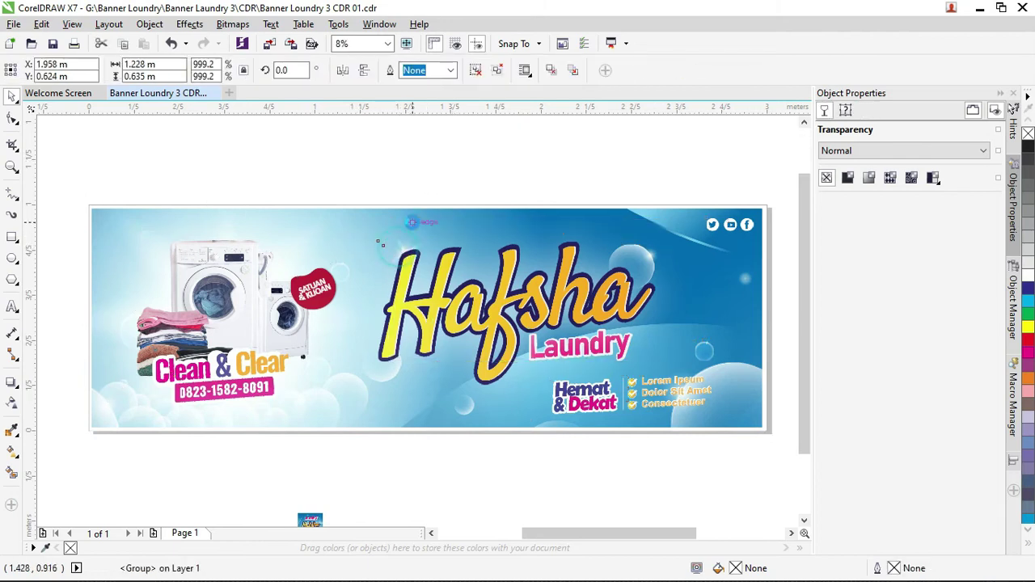
{"action": "key", "text": "ctrl+z"}
Step: Shift the background ellipse bitmap left and try moving the social icons, undoing it
{"action": "left_click", "coordinate": [449, 305]}
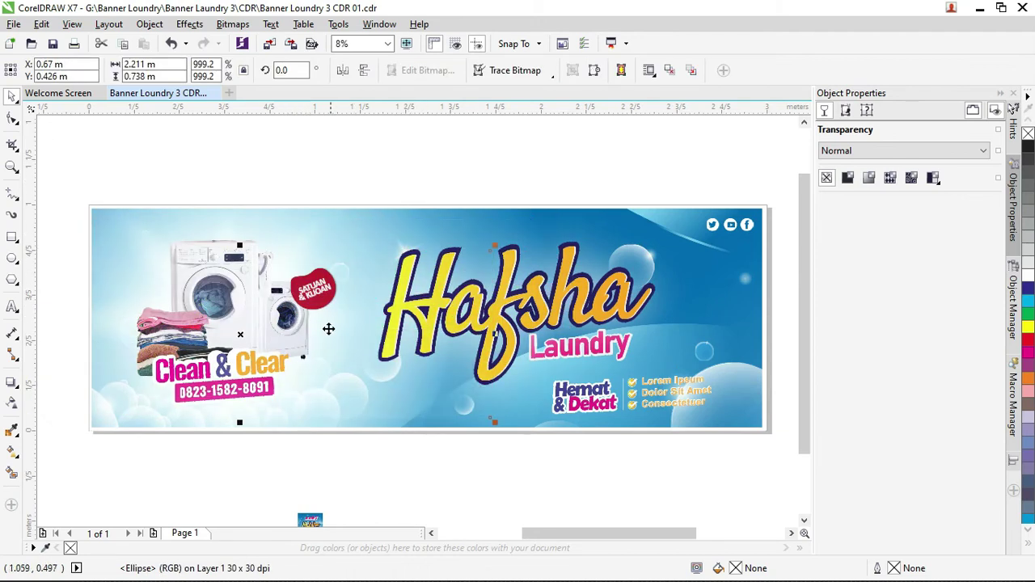
{"action": "mouse_move", "coordinate": [328, 329]}
{"action": "left_mouse_down"}
{"action": "mouse_move", "coordinate": [392, 304]}
{"action": "mouse_move", "coordinate": [245, 327]}
{"action": "left_mouse_up"}
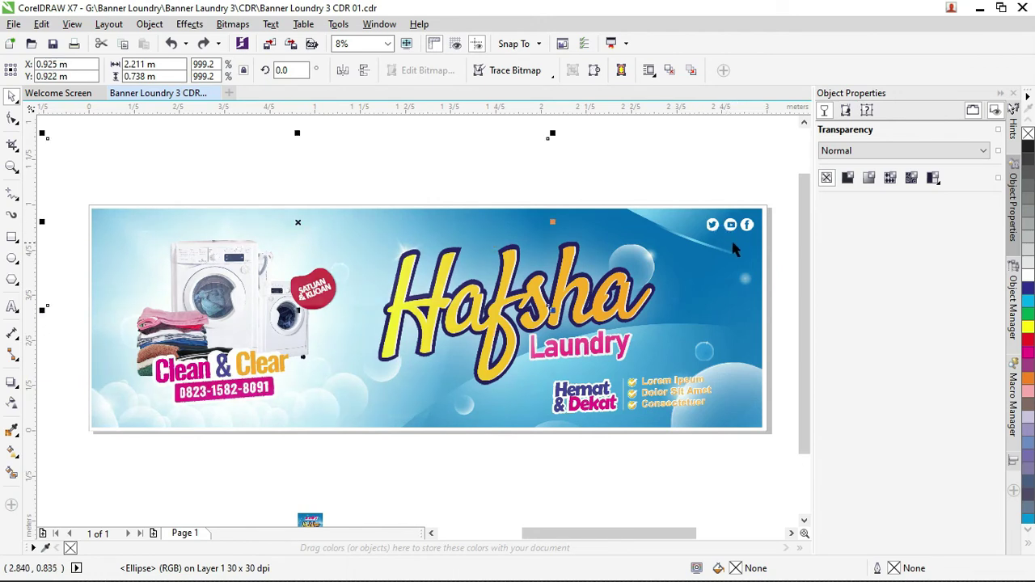
{"action": "left_click_drag", "start_coordinate": [730, 235], "coordinate": [673, 231]}
{"action": "key", "text": "ctrl+z"}
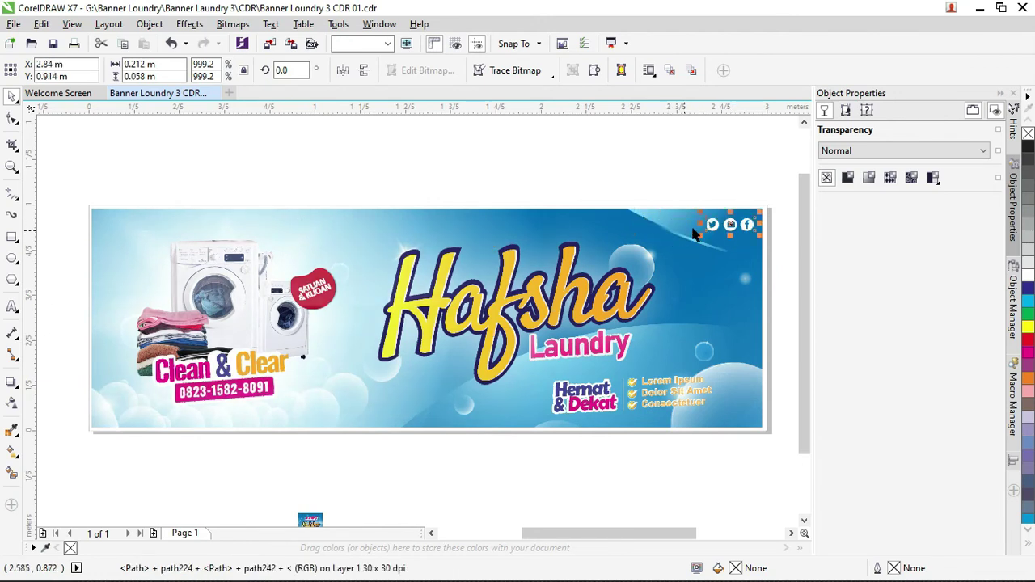
Step: Zoom in on the Twitter, YouTube and Facebook icons and nudge them into place
{"action": "key", "text": "z"}
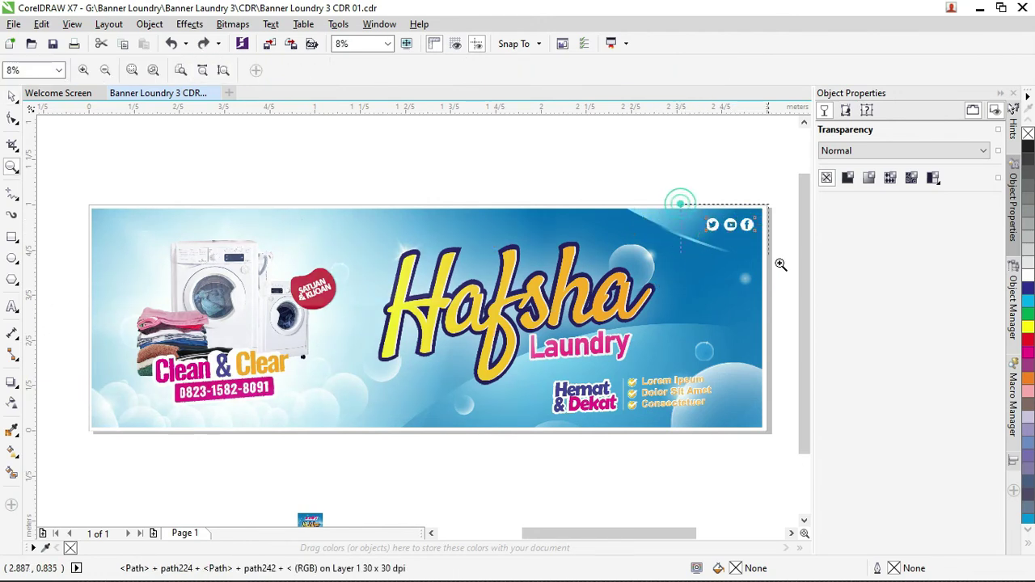
{"action": "left_click", "coordinate": [681, 202]}
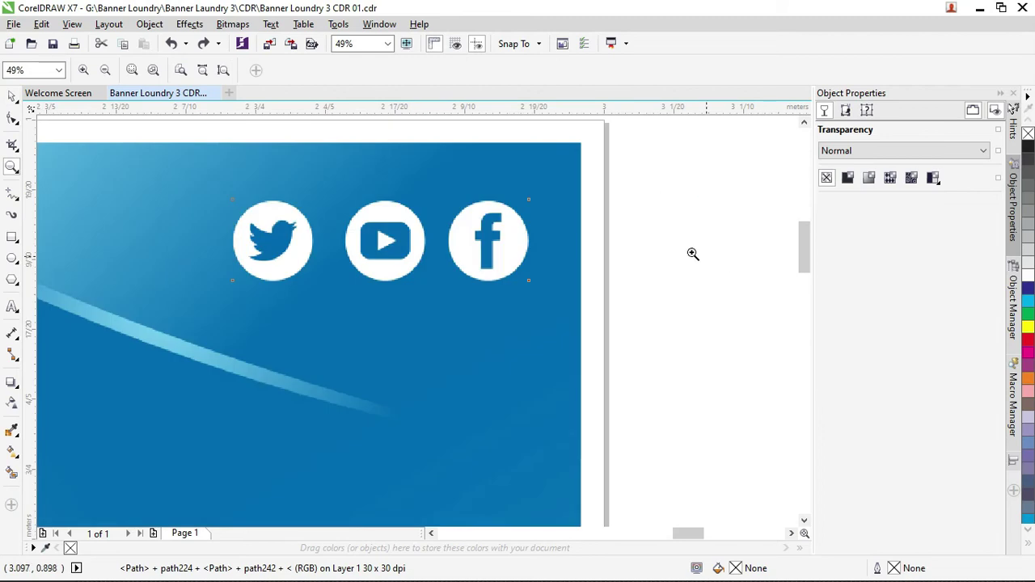
{"action": "left_click", "coordinate": [12, 97]}
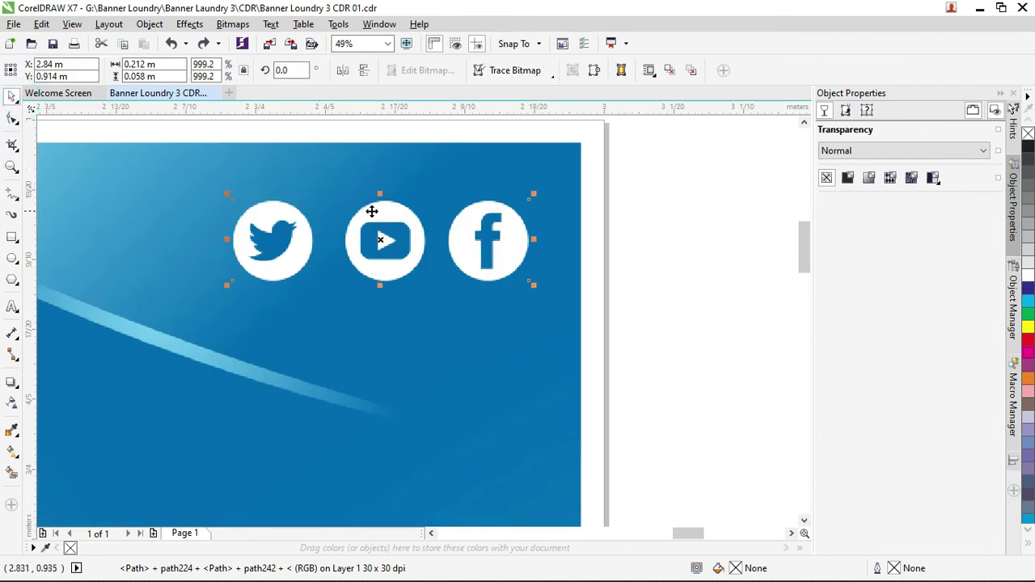
{"action": "left_click", "coordinate": [700, 213]}
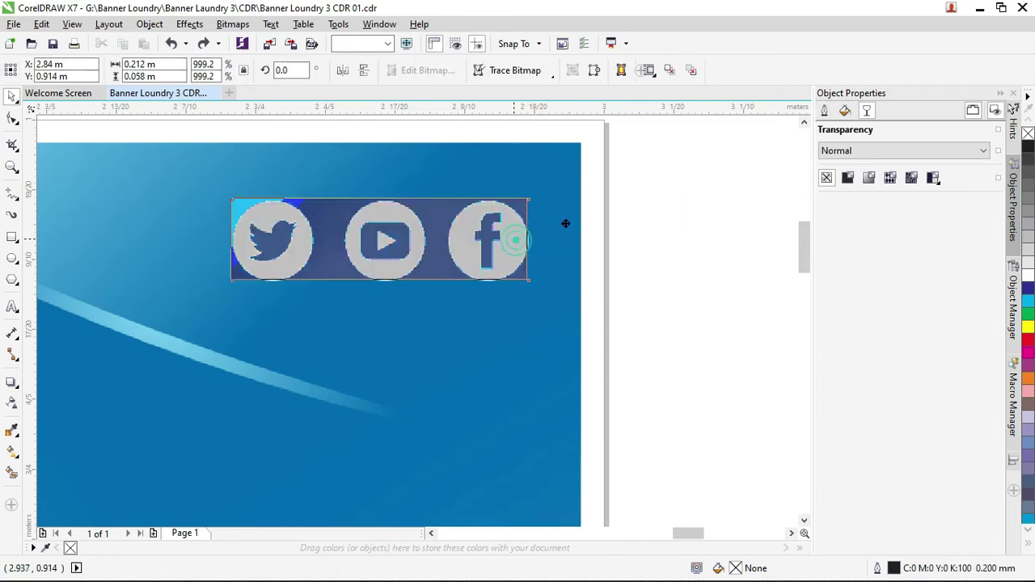
{"action": "left_click_drag", "start_coordinate": [496, 244], "coordinate": [504, 248]}
{"action": "left_click_drag", "start_coordinate": [413, 245], "coordinate": [380, 239]}
{"action": "left_click", "coordinate": [400, 233]}
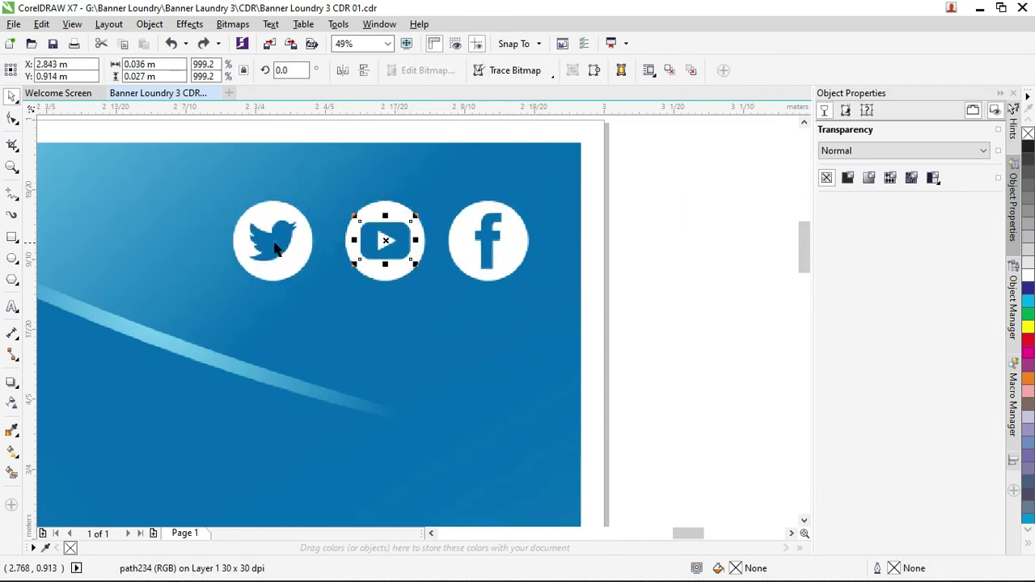
{"action": "left_click", "coordinate": [279, 214]}
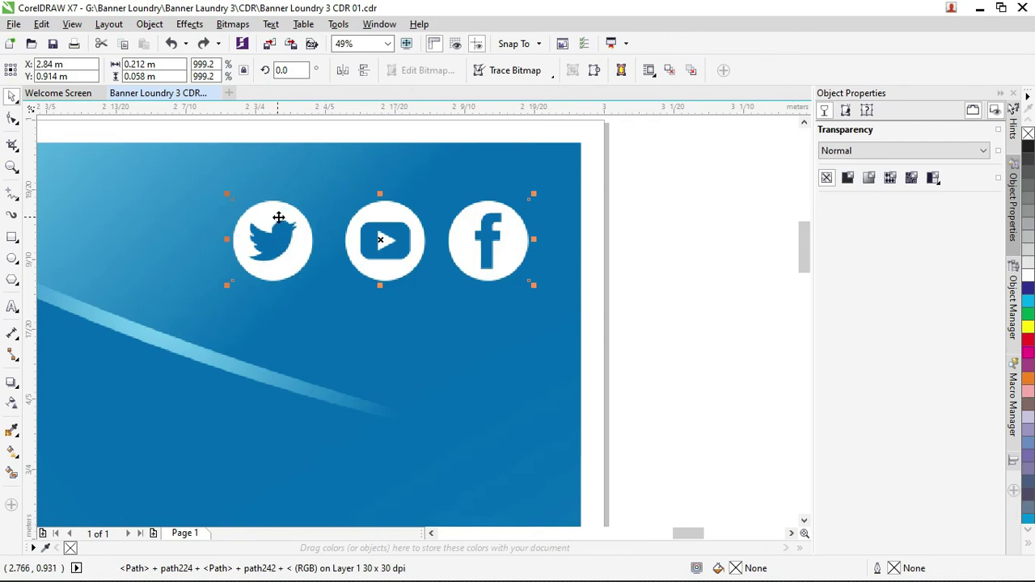
{"action": "left_click", "coordinate": [647, 226]}
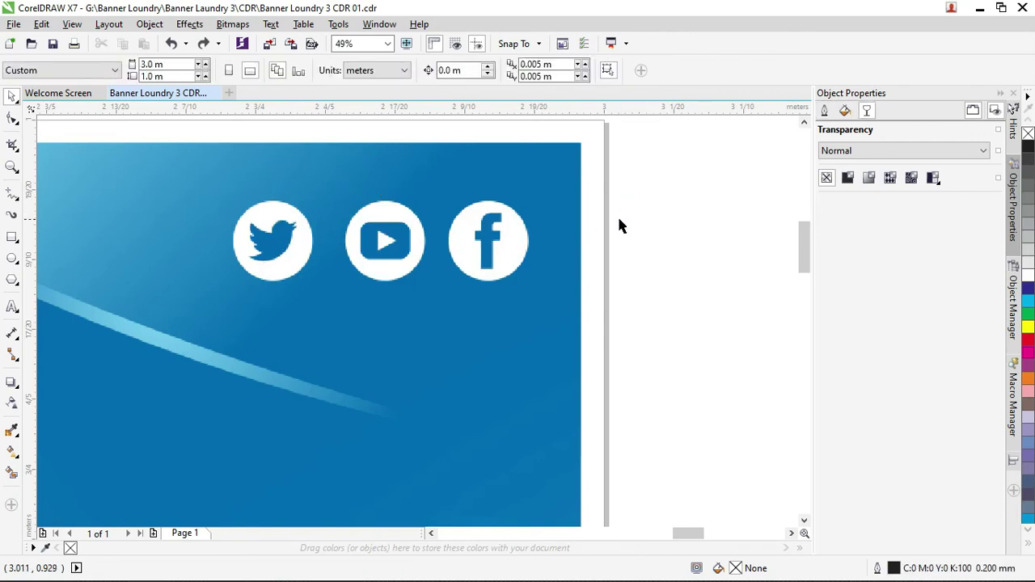
Step: Zoom out, frame the banner with the Zoom tool, and select the Hafsha title group
{"action": "scroll", "coordinate": [619, 227], "scroll_direction": "down", "scroll_amount": 2}
{"action": "scroll", "coordinate": [618, 226], "scroll_direction": "down", "scroll_amount": 5}
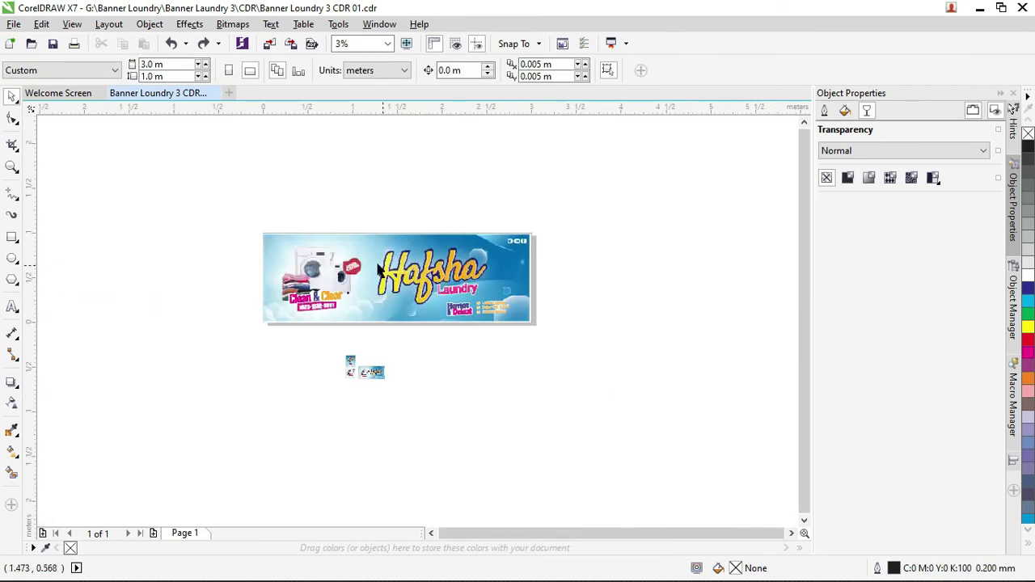
{"action": "key", "text": "z"}
{"action": "left_click_drag", "start_coordinate": [335, 224], "coordinate": [550, 290]}
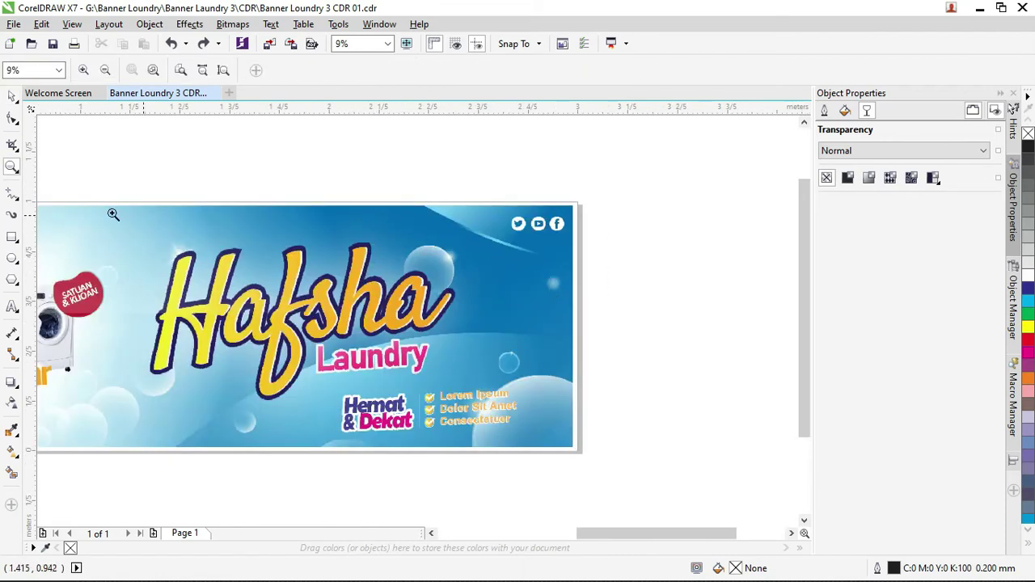
{"action": "left_click", "coordinate": [12, 95]}
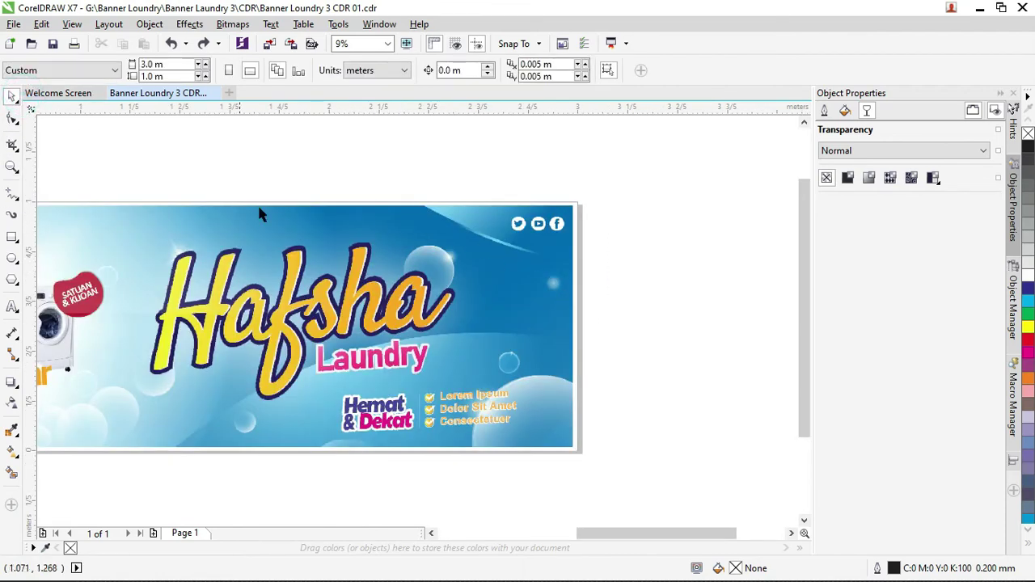
{"action": "left_click", "coordinate": [307, 295]}
{"action": "left_click", "coordinate": [287, 323]}
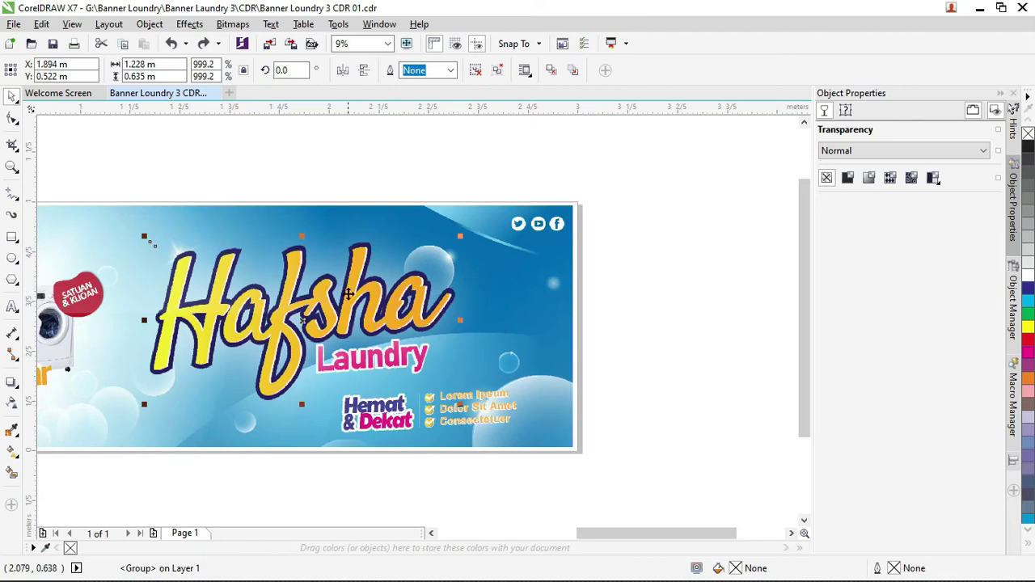
{"action": "scroll", "coordinate": [347, 303], "scroll_direction": "down", "scroll_amount": 2}
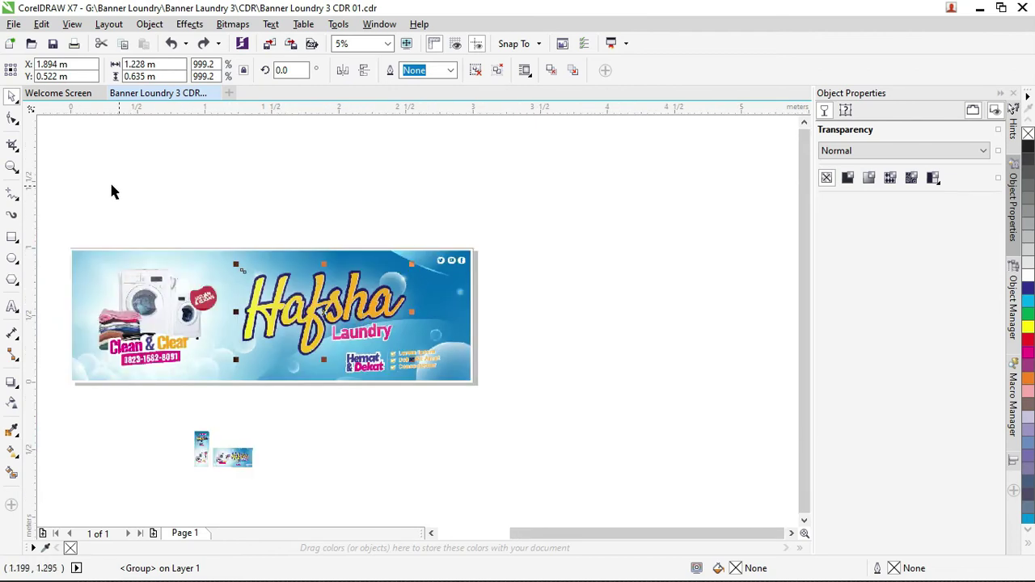
Step: Drag the Hafsha title group to the empty canvas at right, undoing an accidental ellipse move
{"action": "left_click", "coordinate": [411, 223]}
{"action": "left_click_drag", "start_coordinate": [397, 304], "coordinate": [441, 265]}
{"action": "key", "text": "ctrl+z"}
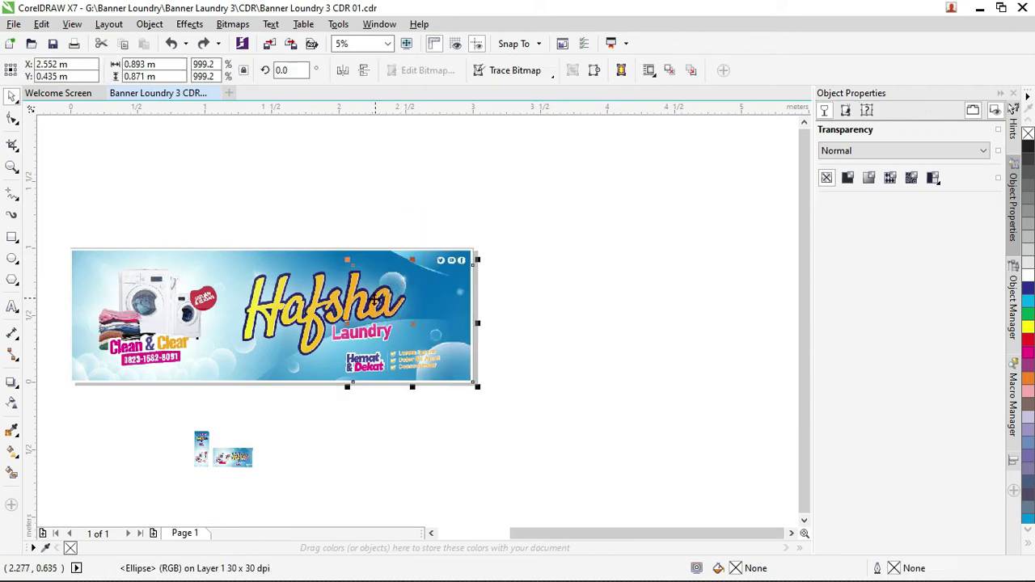
{"action": "left_click", "coordinate": [343, 320]}
{"action": "left_click_drag", "start_coordinate": [283, 315], "coordinate": [593, 230]}
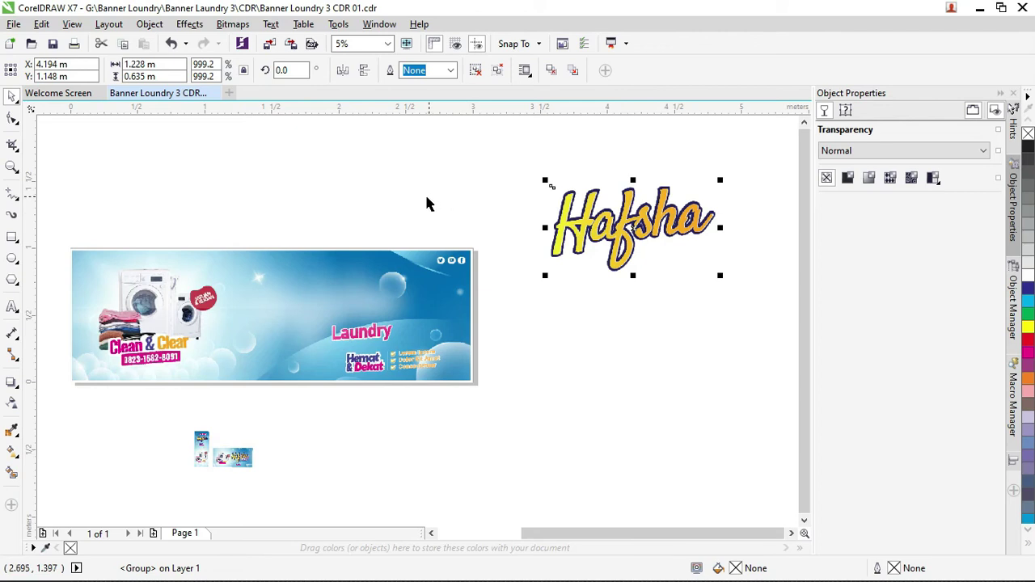
{"action": "left_click", "coordinate": [360, 316]}
{"action": "left_click_drag", "start_coordinate": [346, 307], "coordinate": [392, 192]}
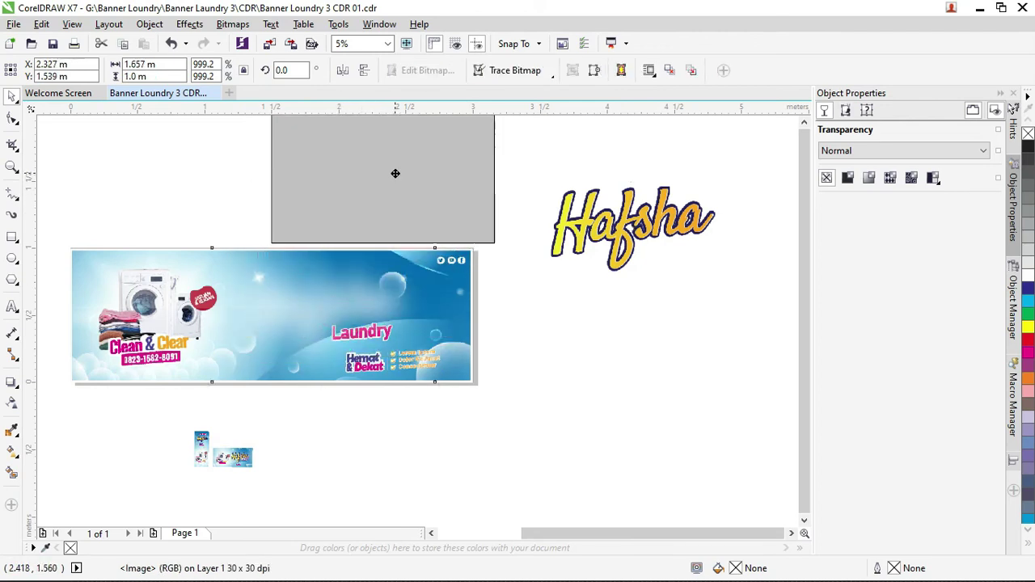
{"action": "left_click", "coordinate": [579, 231]}
Step: Type a new text line 'Hafsha', enlarge it, and place it on the banner above Laundry
{"action": "left_click_drag", "start_coordinate": [579, 231], "coordinate": [543, 240]}
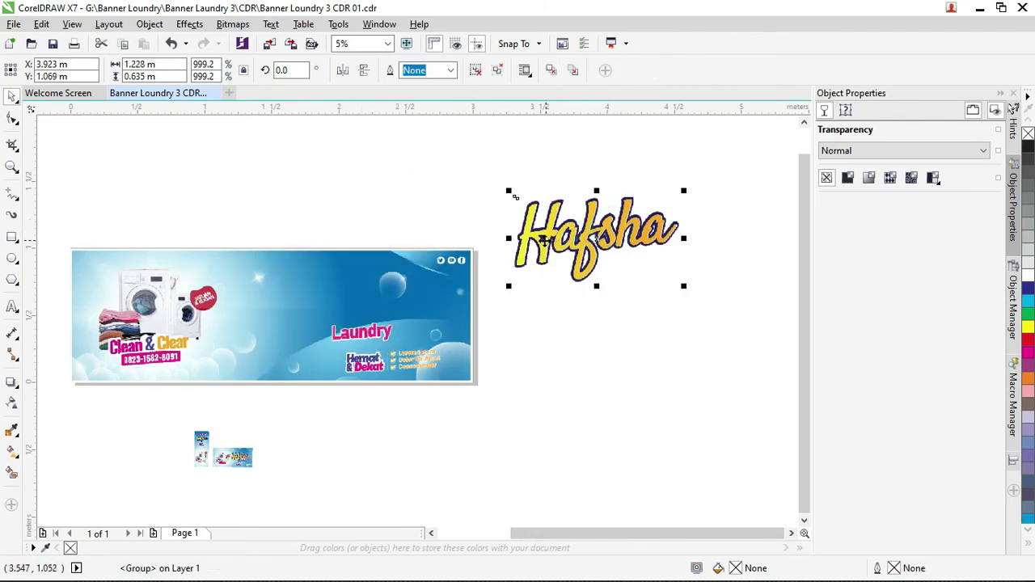
{"action": "left_click", "coordinate": [12, 309]}
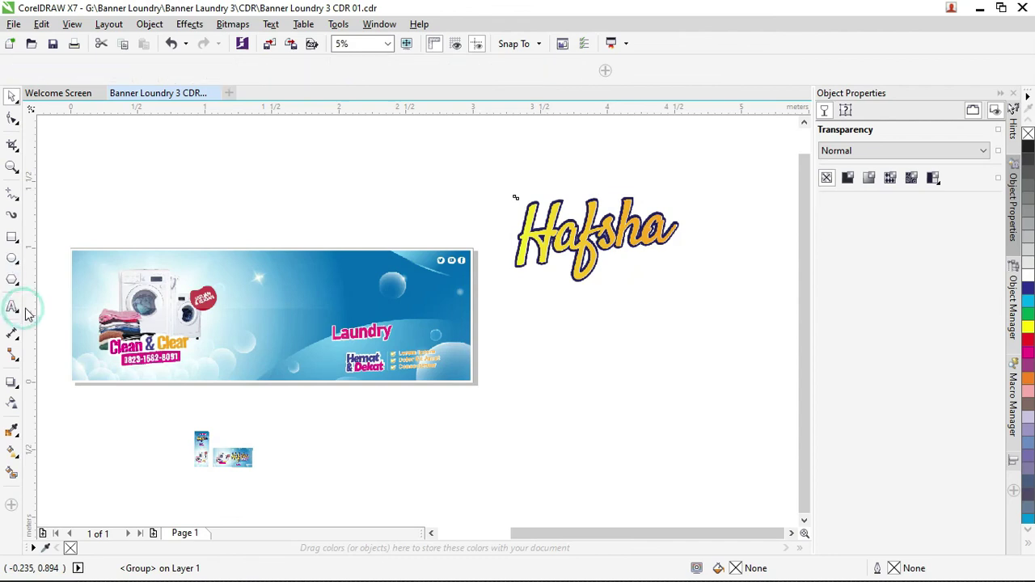
{"action": "left_click", "coordinate": [285, 299]}
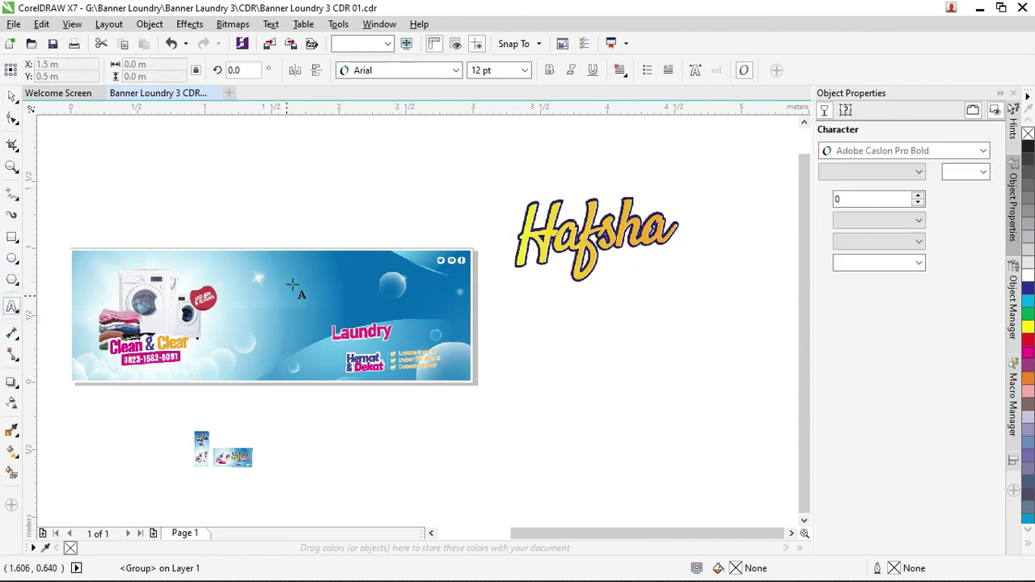
{"action": "left_click", "coordinate": [293, 285]}
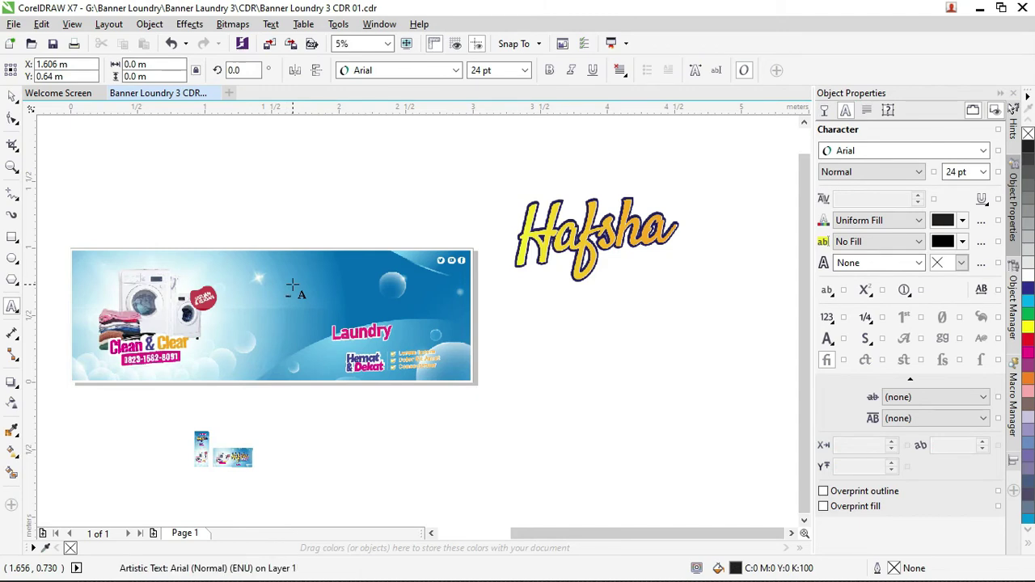
{"action": "type", "text": "Hafsha"}
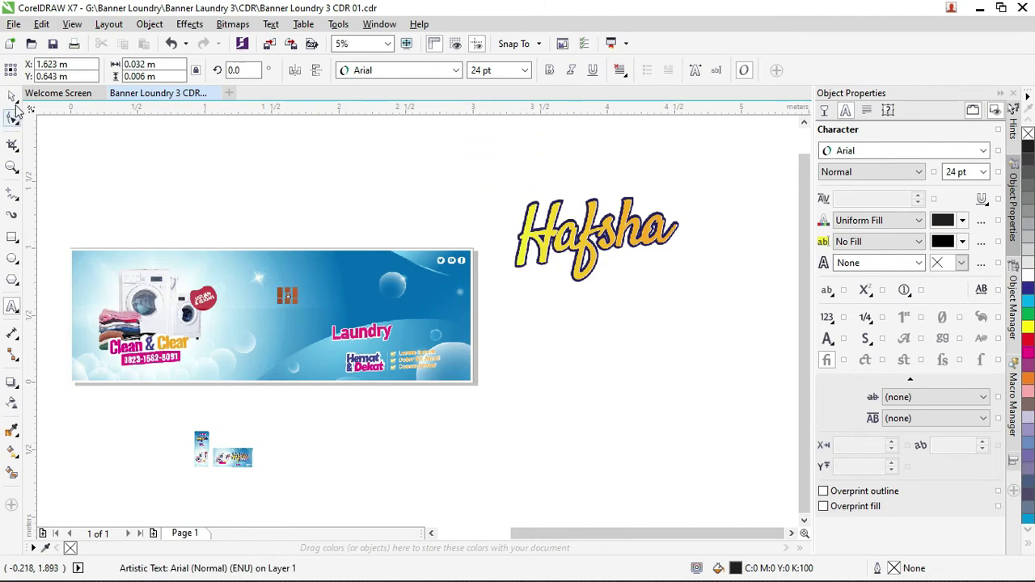
{"action": "left_click", "coordinate": [11, 96]}
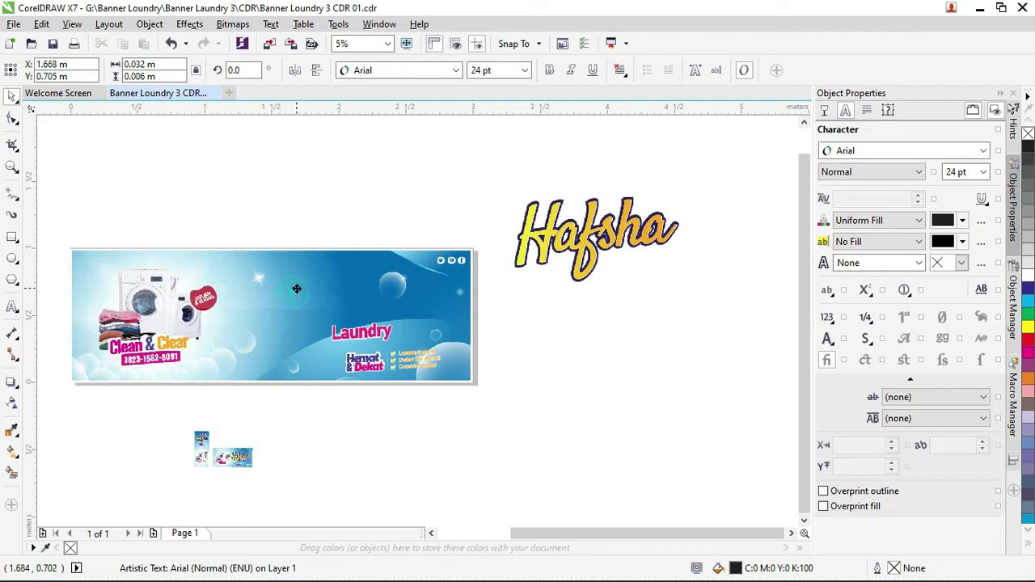
{"action": "left_click_drag", "start_coordinate": [293, 293], "coordinate": [471, 154]}
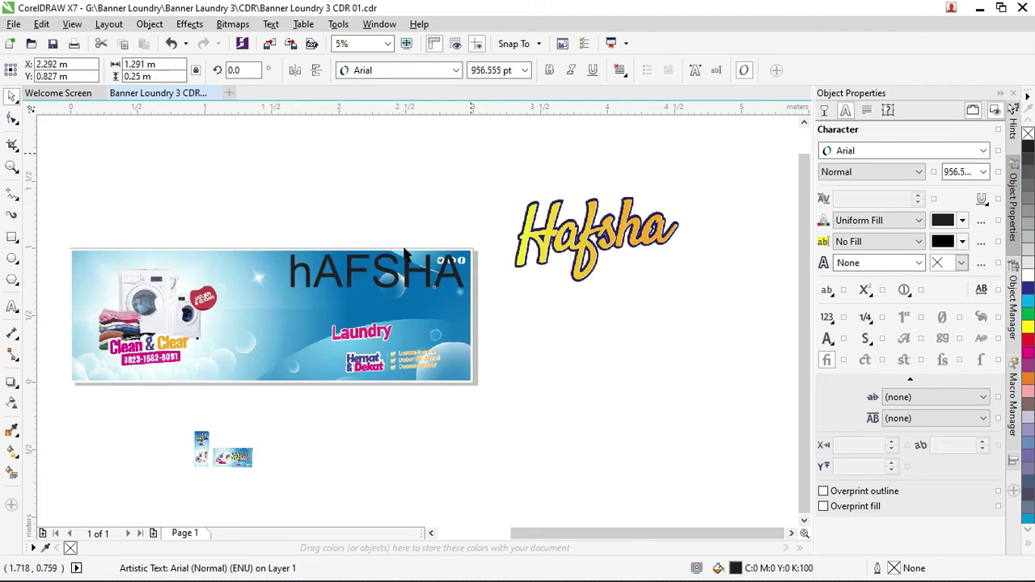
{"action": "left_click_drag", "start_coordinate": [372, 234], "coordinate": [315, 279]}
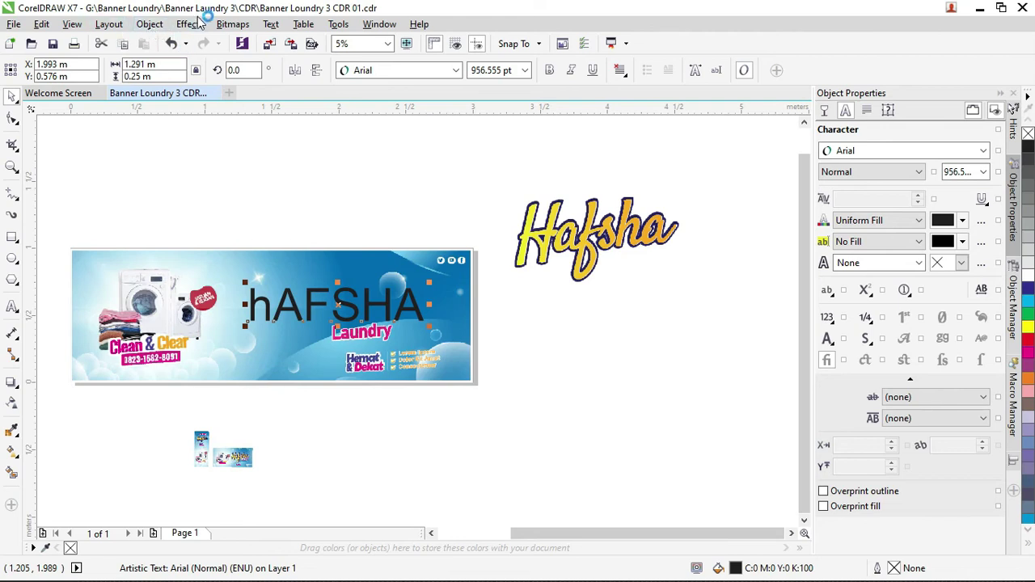
Step: Apply Title Case via Text > Change Case so the text reads 'Hafsha'
{"action": "left_click", "coordinate": [270, 24]}
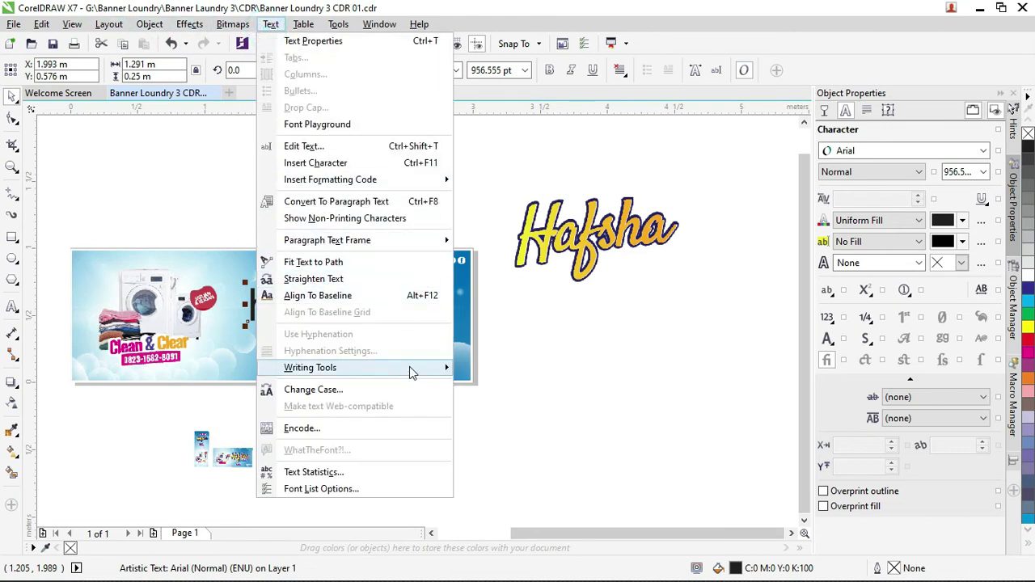
{"action": "left_click", "coordinate": [405, 391]}
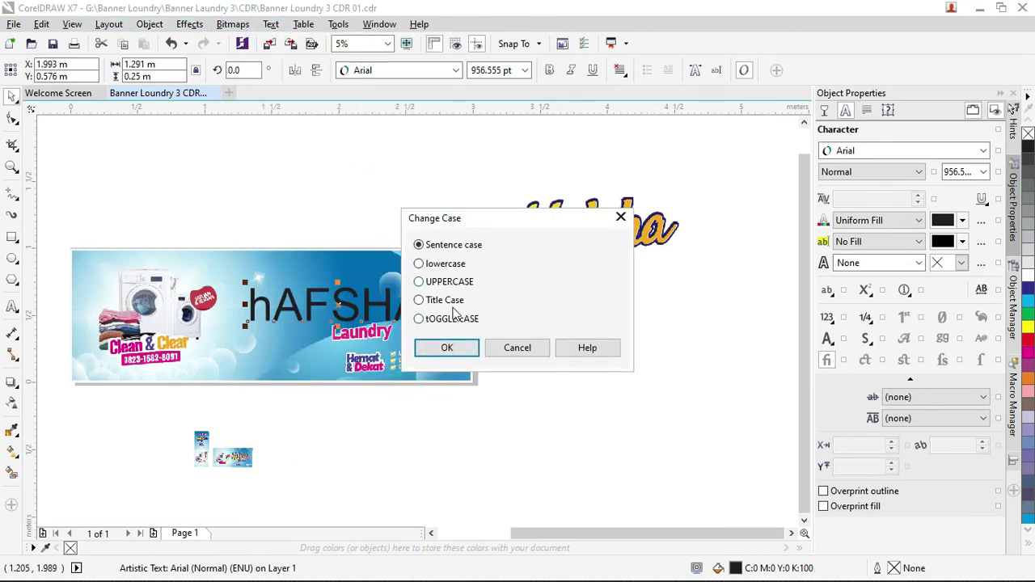
{"action": "left_click", "coordinate": [443, 300]}
{"action": "left_click", "coordinate": [509, 352]}
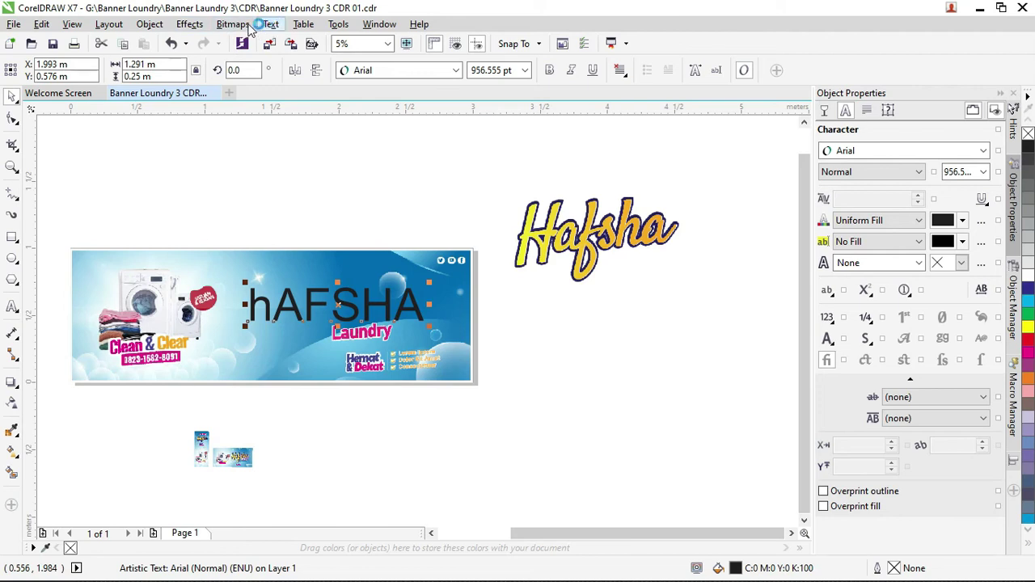
{"action": "left_click", "coordinate": [272, 25]}
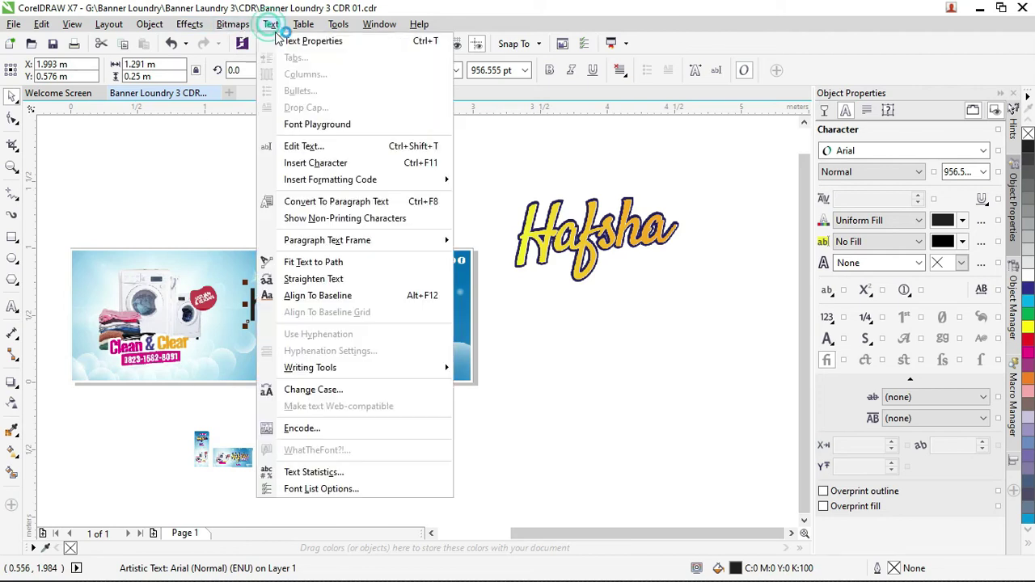
{"action": "left_click", "coordinate": [395, 388]}
{"action": "left_click", "coordinate": [446, 300]}
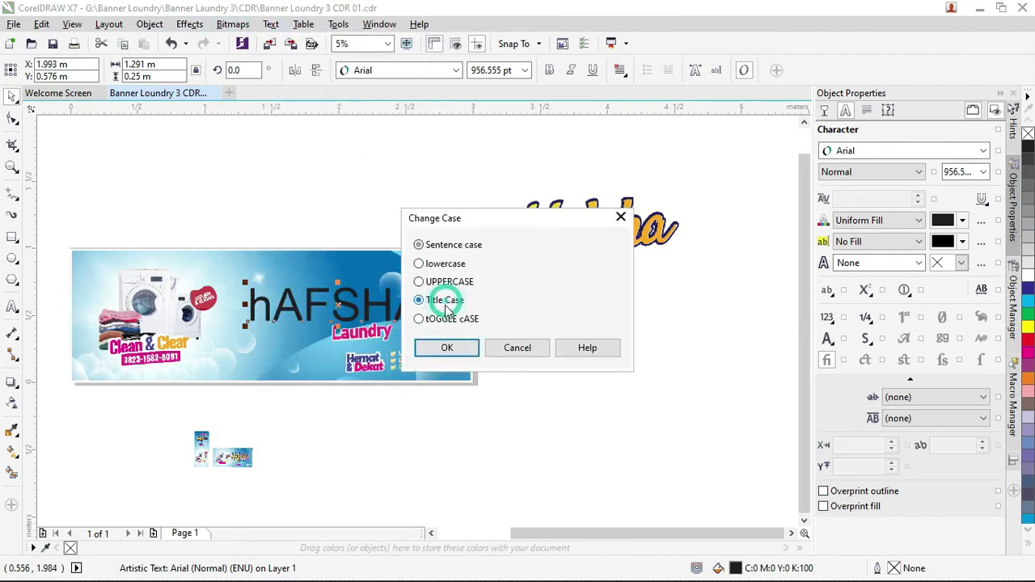
{"action": "left_click", "coordinate": [453, 348]}
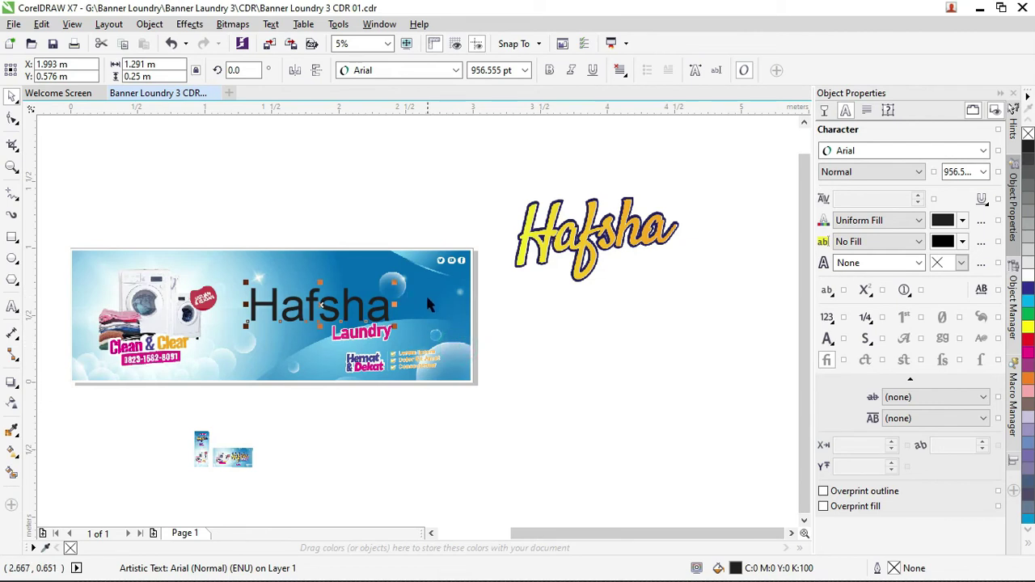
{"action": "left_click", "coordinate": [418, 71]}
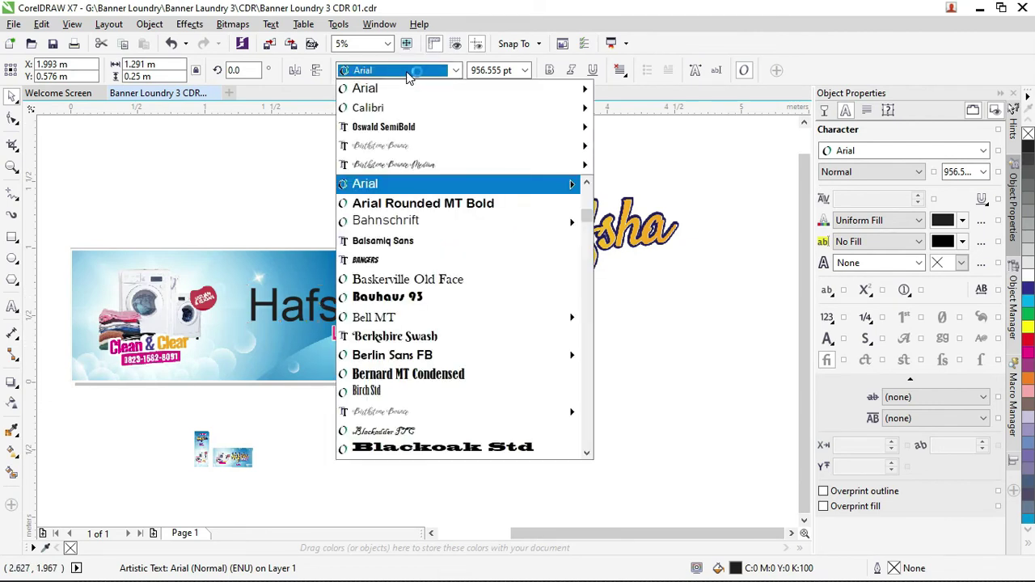
Step: Set the text in the Satisfy font and nudge it up above Laundry
{"action": "type", "text": "sat"}
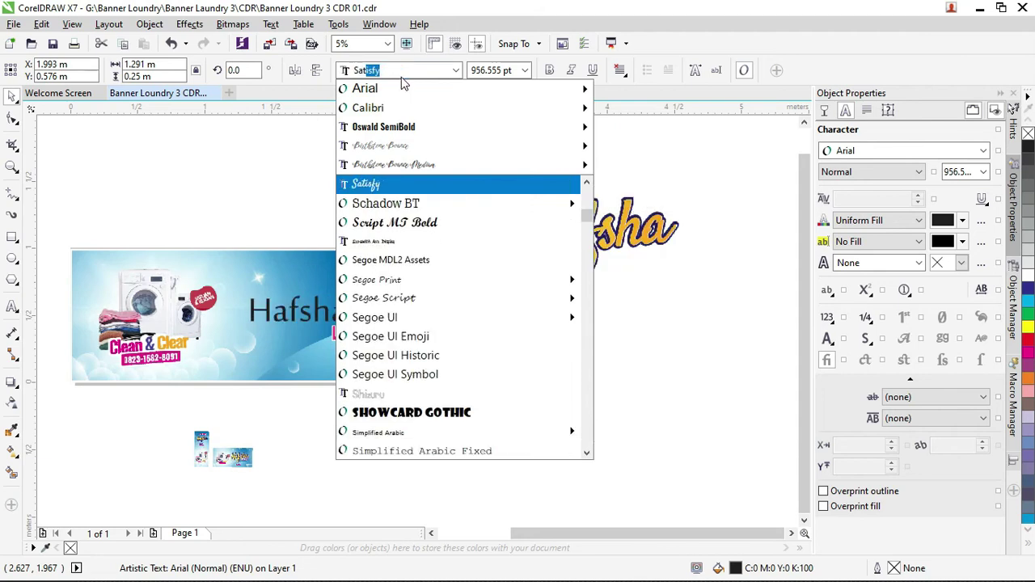
{"action": "left_click", "coordinate": [413, 184]}
{"action": "left_click_drag", "start_coordinate": [323, 319], "coordinate": [336, 306]}
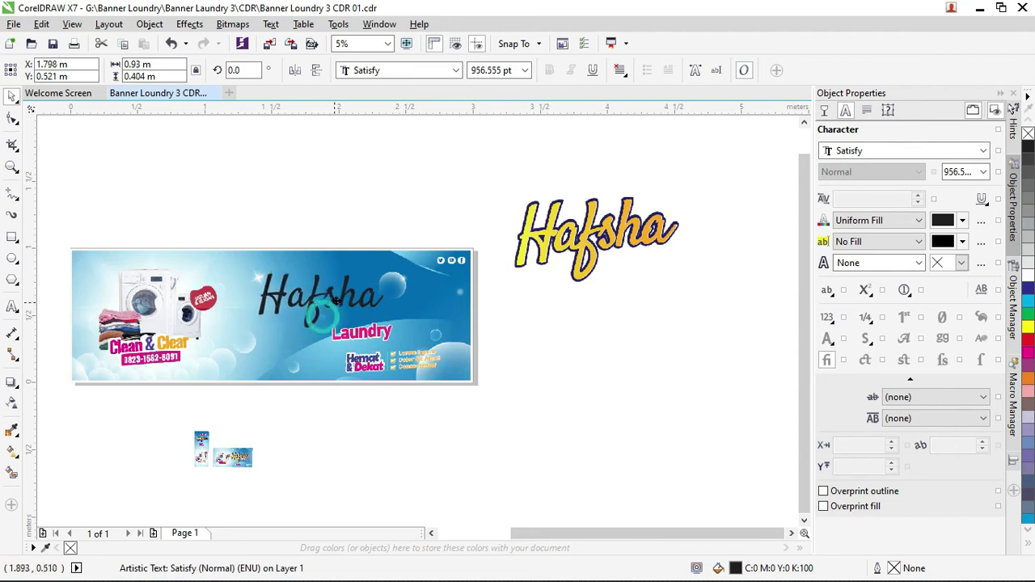
{"action": "key", "text": "z"}
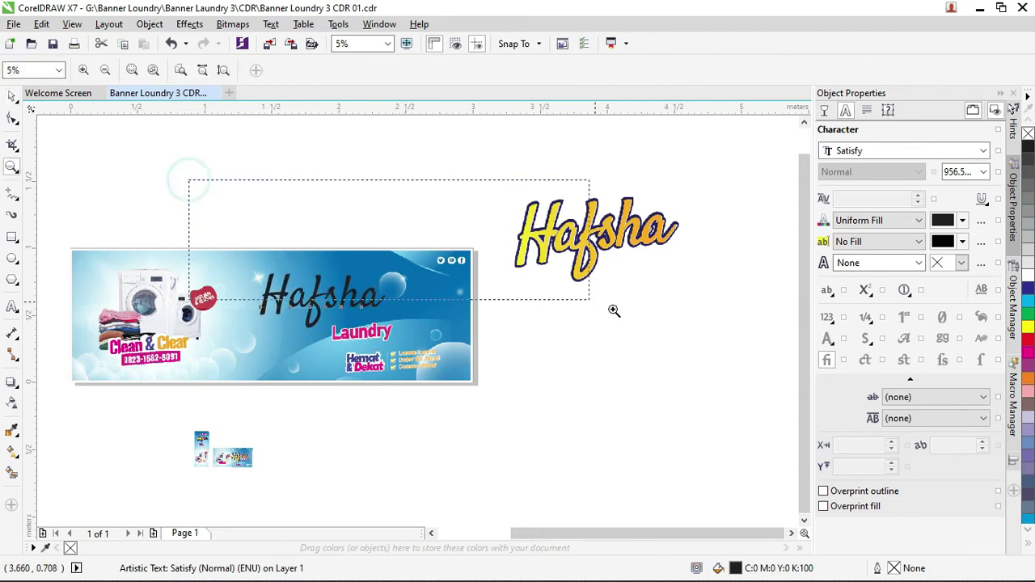
{"action": "left_click_drag", "start_coordinate": [193, 194], "coordinate": [619, 320]}
{"action": "left_click", "coordinate": [11, 97]}
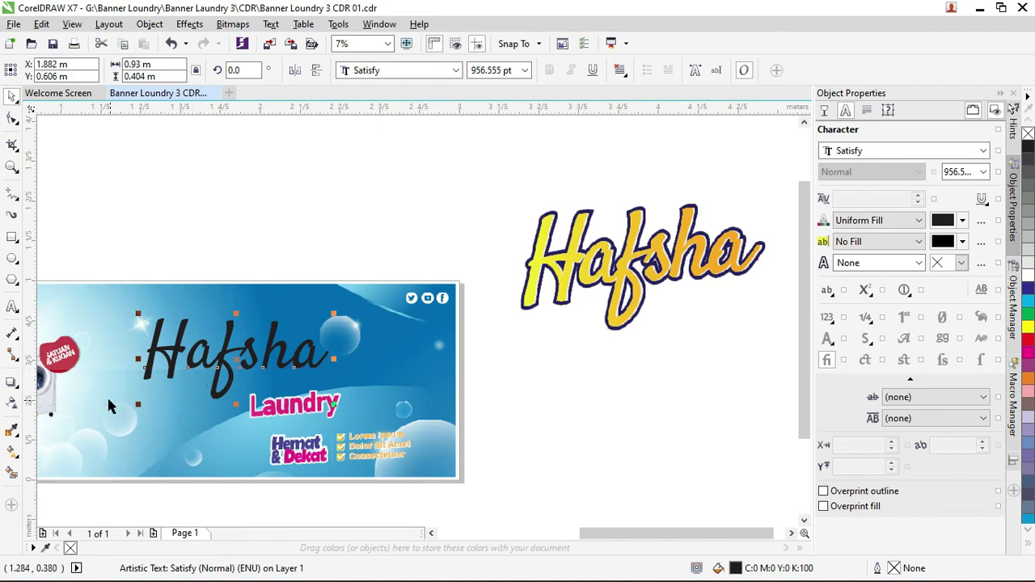
Step: Drag a fountain fill across the text and sample orange from the reference Hafsha for its end
{"action": "left_click", "coordinate": [11, 453]}
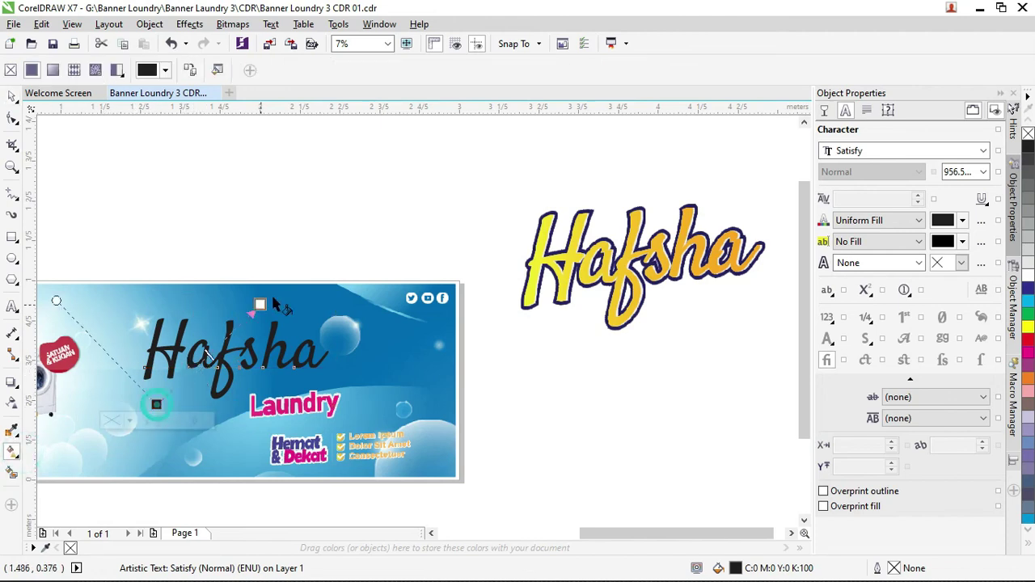
{"action": "left_click_drag", "start_coordinate": [274, 304], "coordinate": [346, 273]}
{"action": "left_click", "coordinate": [356, 294]}
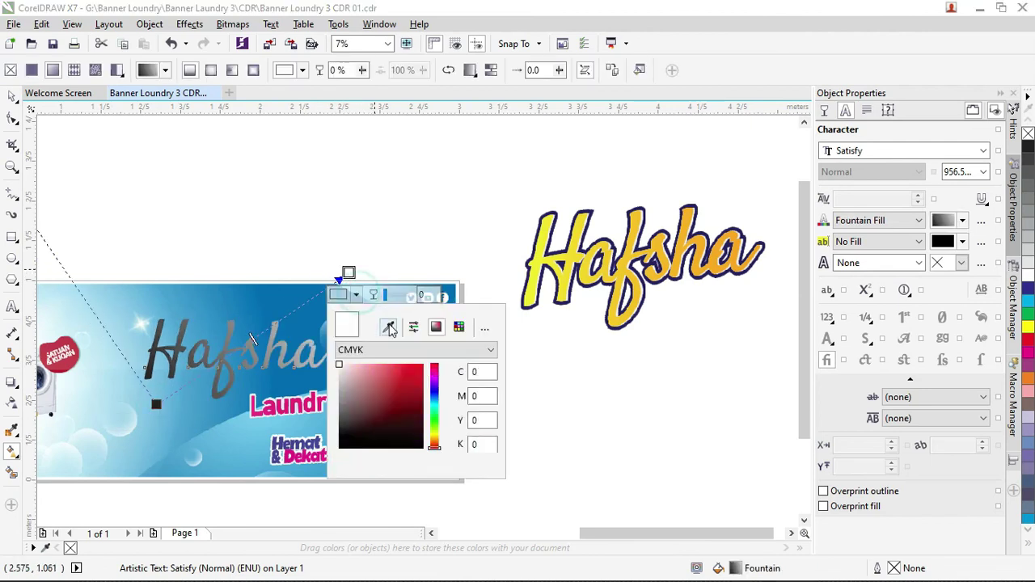
{"action": "left_click", "coordinate": [389, 326]}
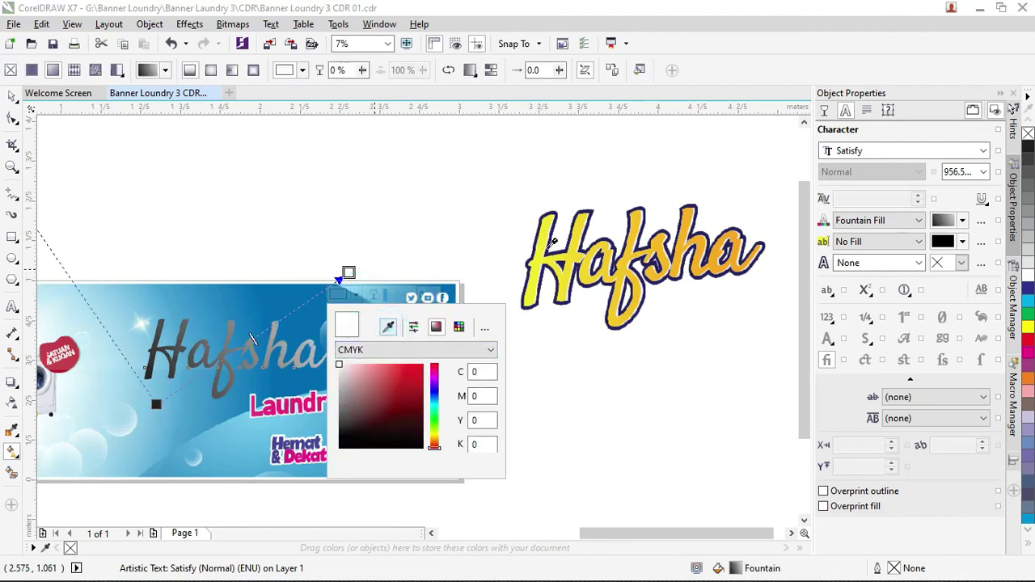
{"action": "left_click", "coordinate": [689, 220]}
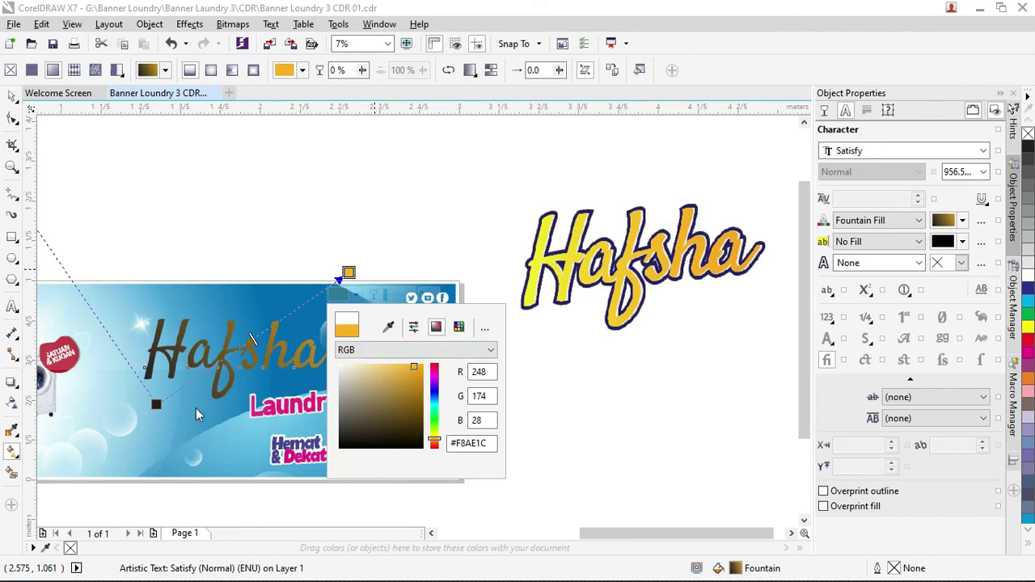
Step: Sample yellow from the reference Hafsha text for the gradient's start node
{"action": "left_click", "coordinate": [158, 405]}
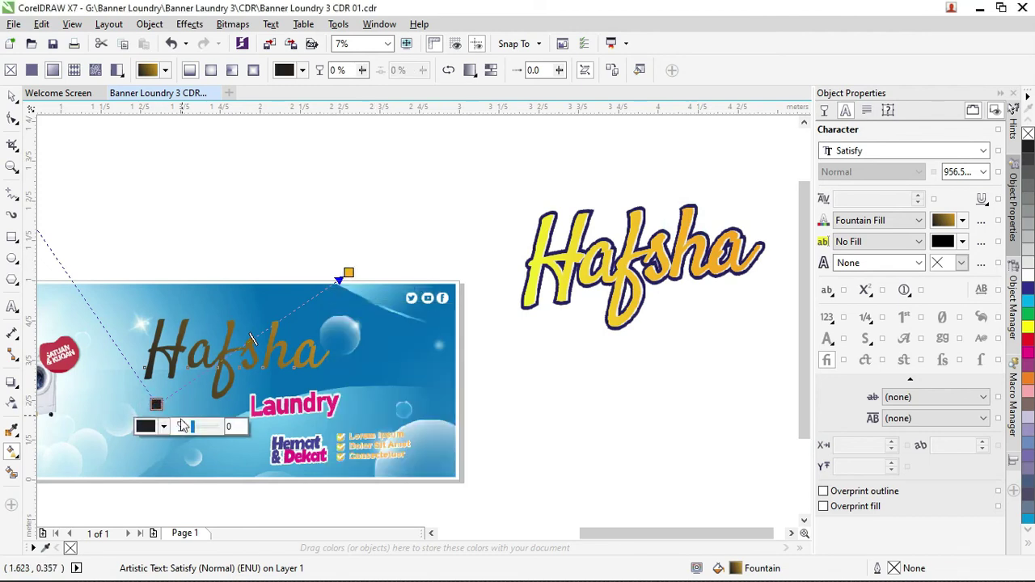
{"action": "left_click", "coordinate": [162, 426]}
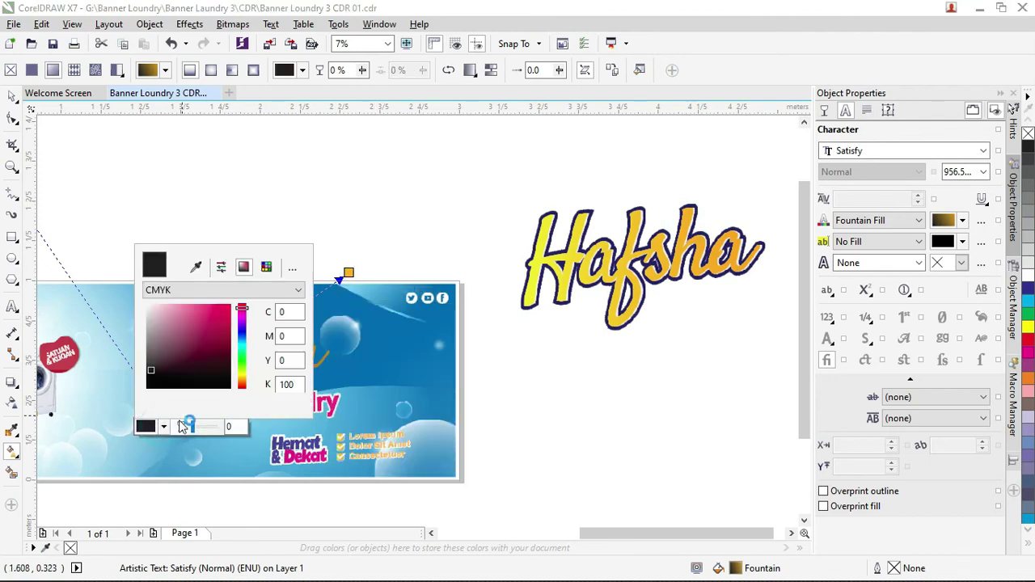
{"action": "left_click", "coordinate": [198, 267]}
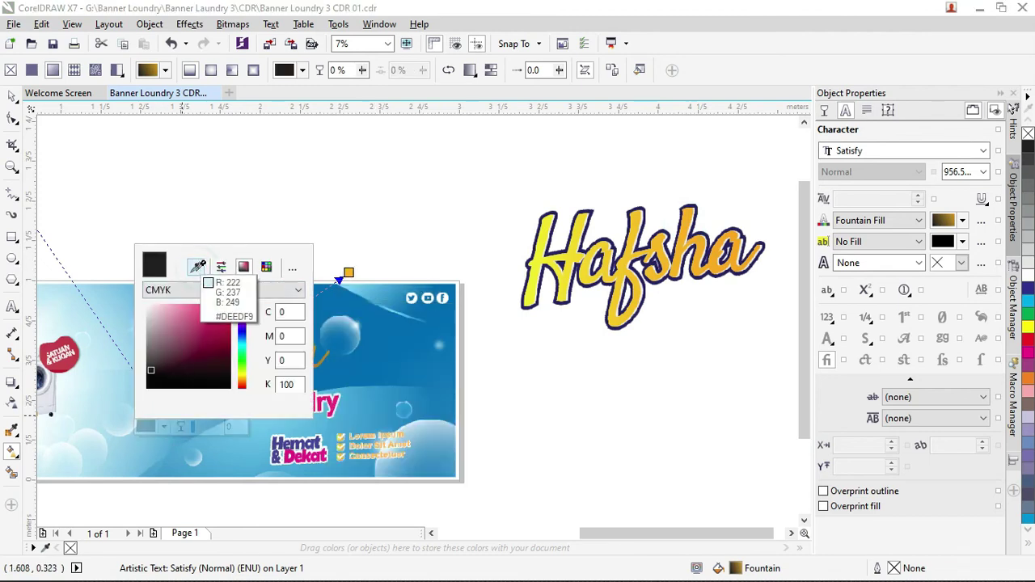
{"action": "left_click", "coordinate": [532, 276]}
{"action": "left_click", "coordinate": [15, 106]}
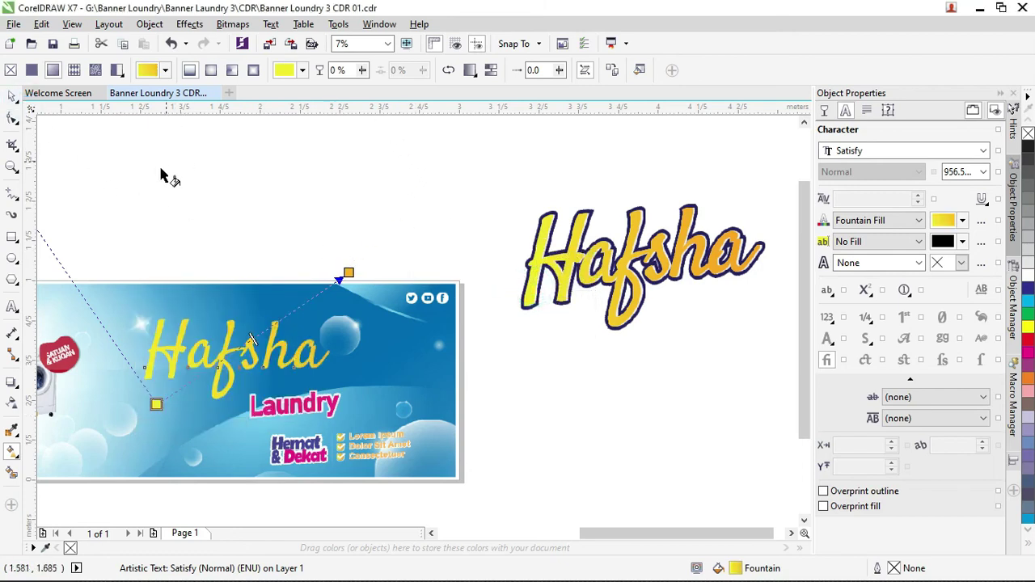
{"action": "left_click", "coordinate": [12, 97]}
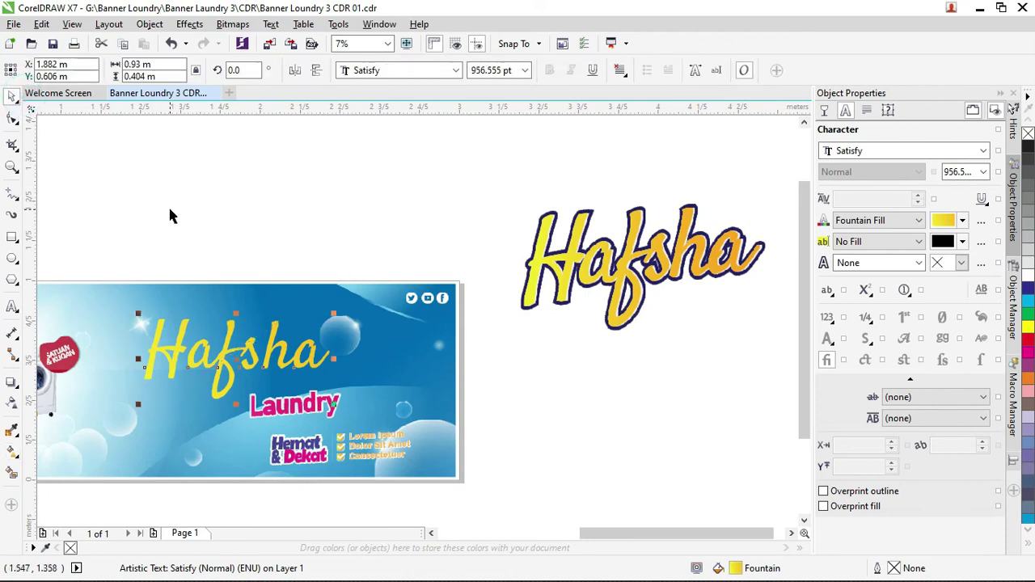
Step: Tighten the Hafsha letter spacing and nudge the title slightly up and right
{"action": "left_click", "coordinate": [12, 118]}
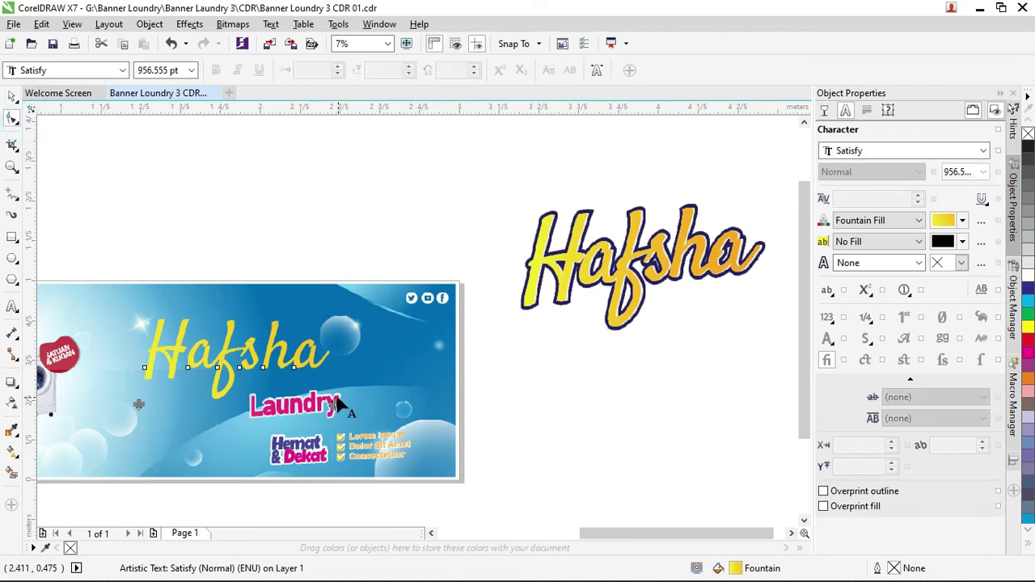
{"action": "mouse_move", "coordinate": [334, 407]}
{"action": "left_mouse_down"}
{"action": "mouse_move", "coordinate": [297, 407]}
{"action": "mouse_move", "coordinate": [311, 405]}
{"action": "left_mouse_up"}
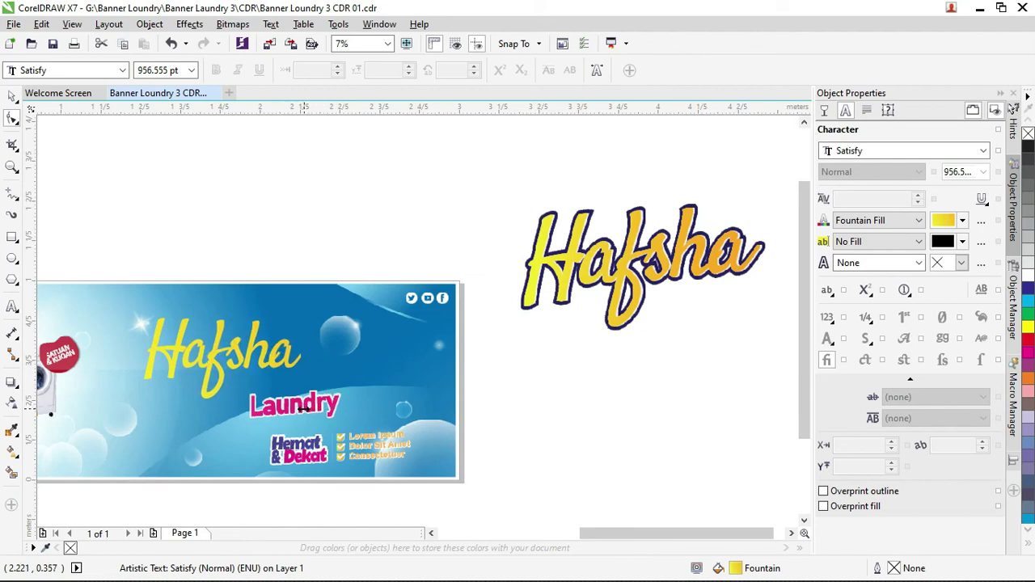
{"action": "left_click", "coordinate": [11, 96]}
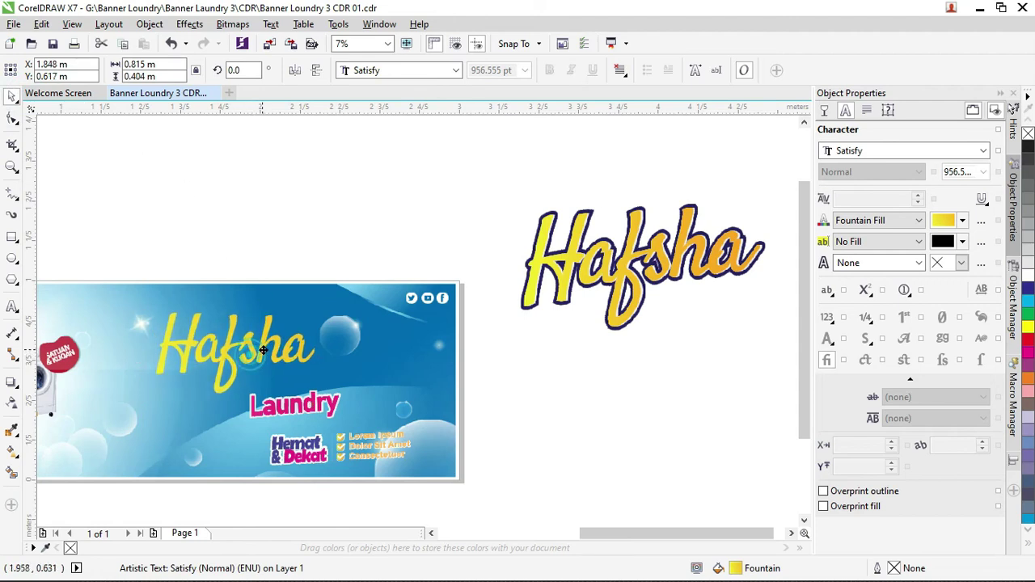
{"action": "left_click_drag", "start_coordinate": [247, 350], "coordinate": [263, 343]}
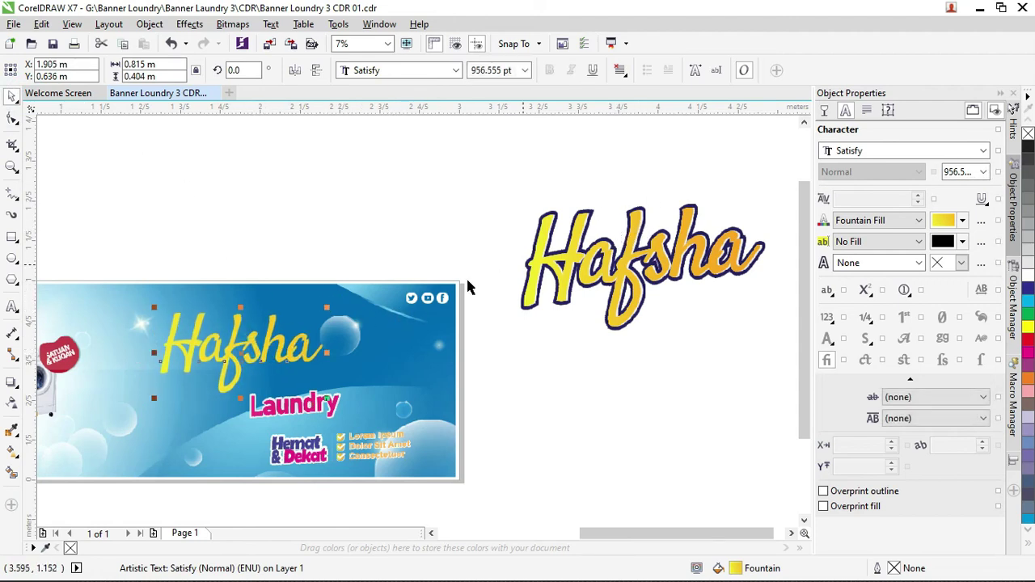
Step: Zoom in on the banner's upper area and nudge the Hafsha title a touch further
{"action": "key", "text": "z"}
{"action": "left_click_drag", "start_coordinate": [112, 242], "coordinate": [607, 375]}
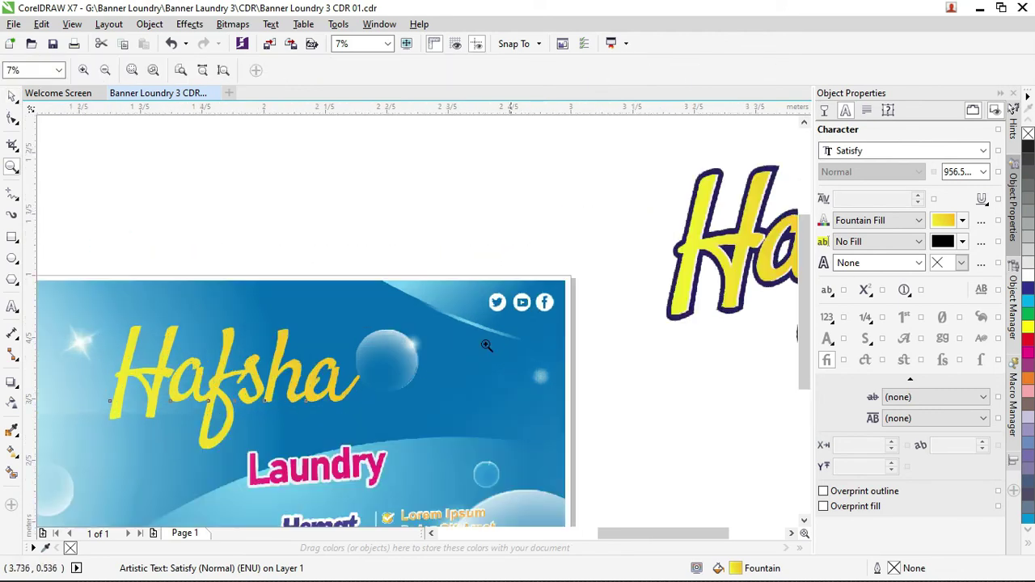
{"action": "left_click", "coordinate": [10, 98]}
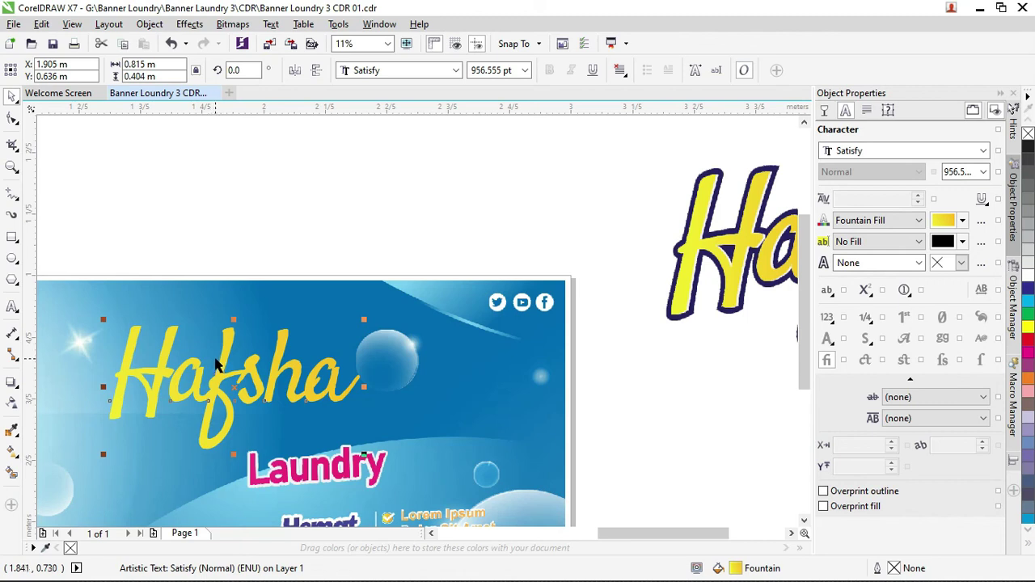
{"action": "left_click_drag", "start_coordinate": [215, 359], "coordinate": [218, 361]}
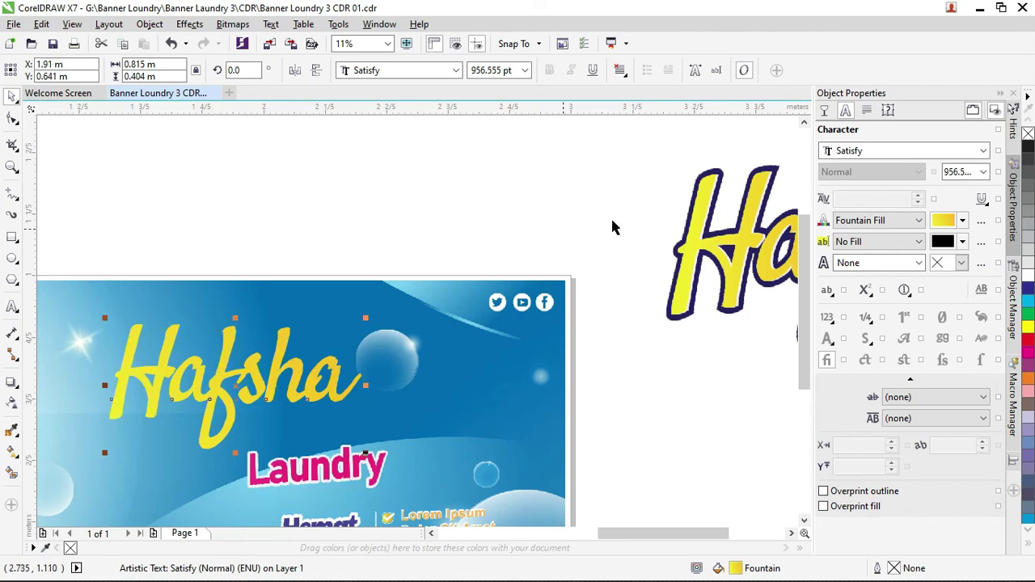
{"action": "left_click", "coordinate": [1028, 279]}
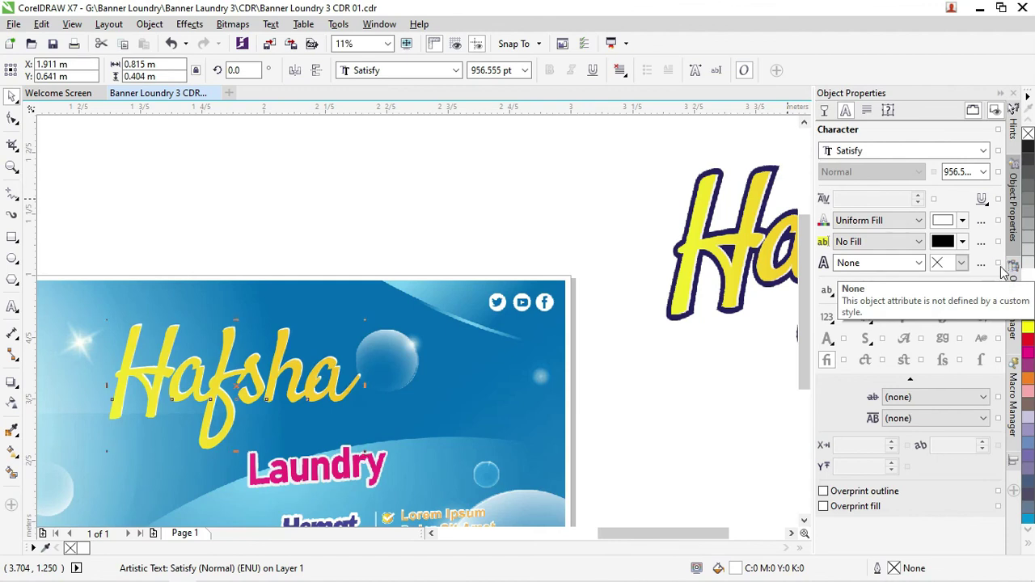
{"action": "left_click", "coordinate": [224, 213]}
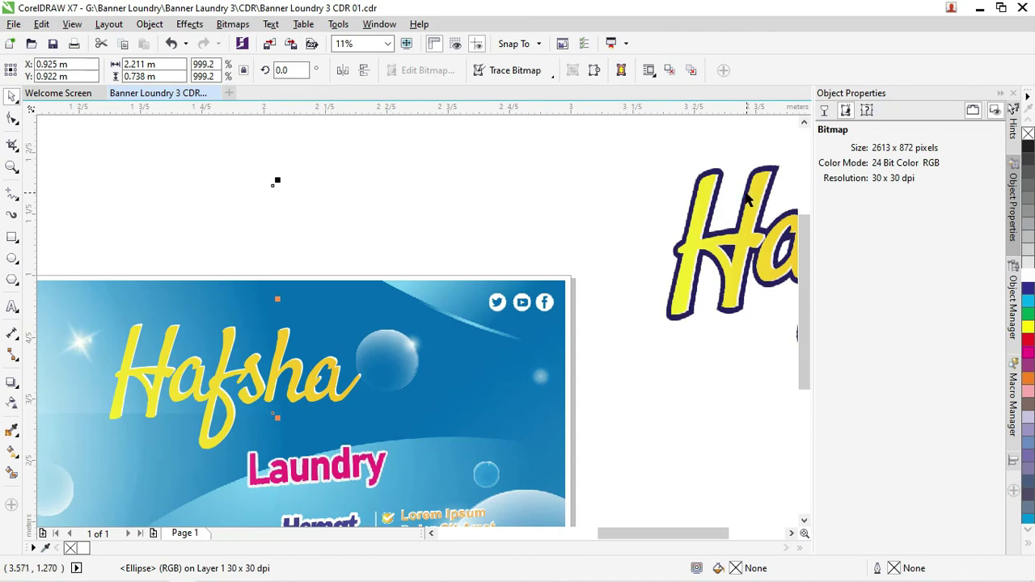
Step: Zoom closer on the Hafsha title and select it to apply an effect
{"action": "key", "text": "z"}
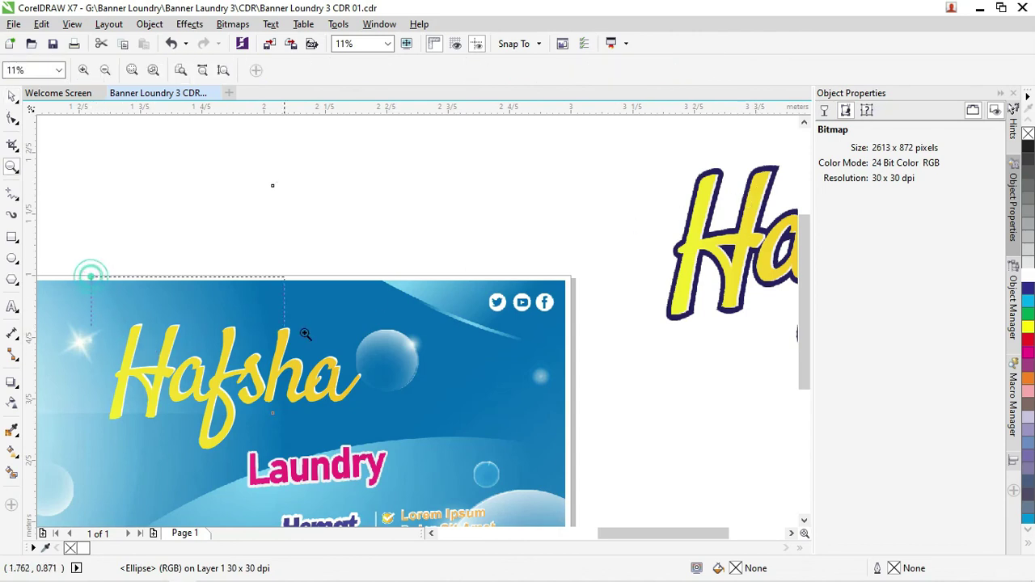
{"action": "left_click", "coordinate": [317, 292]}
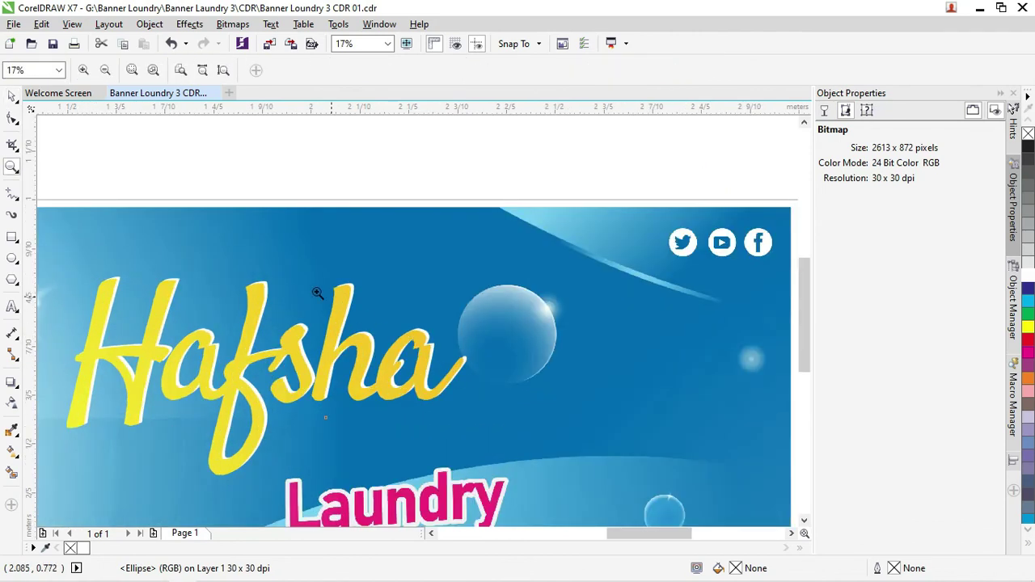
{"action": "left_click", "coordinate": [12, 97]}
{"action": "left_click", "coordinate": [169, 299]}
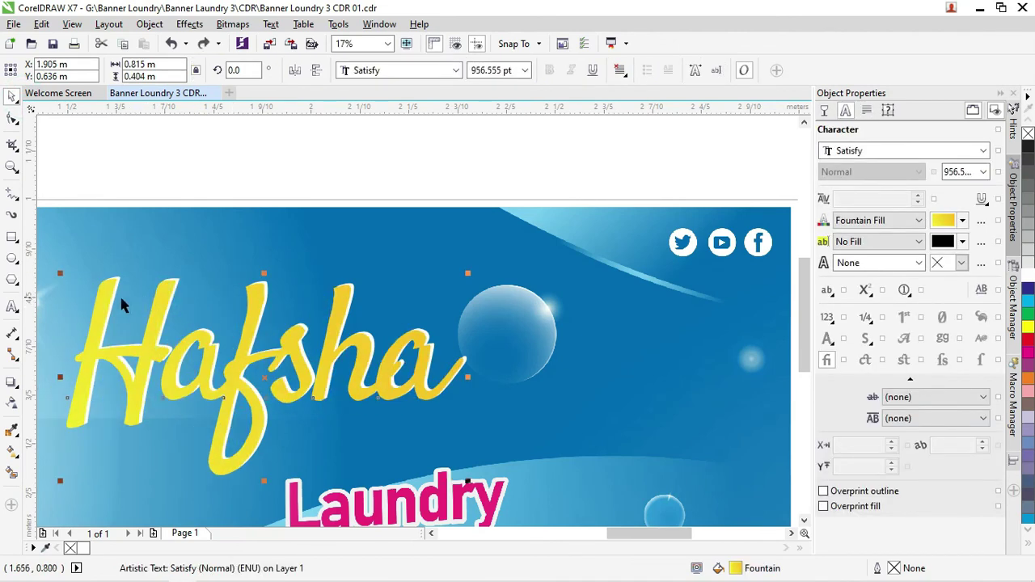
{"action": "left_click", "coordinate": [11, 385]}
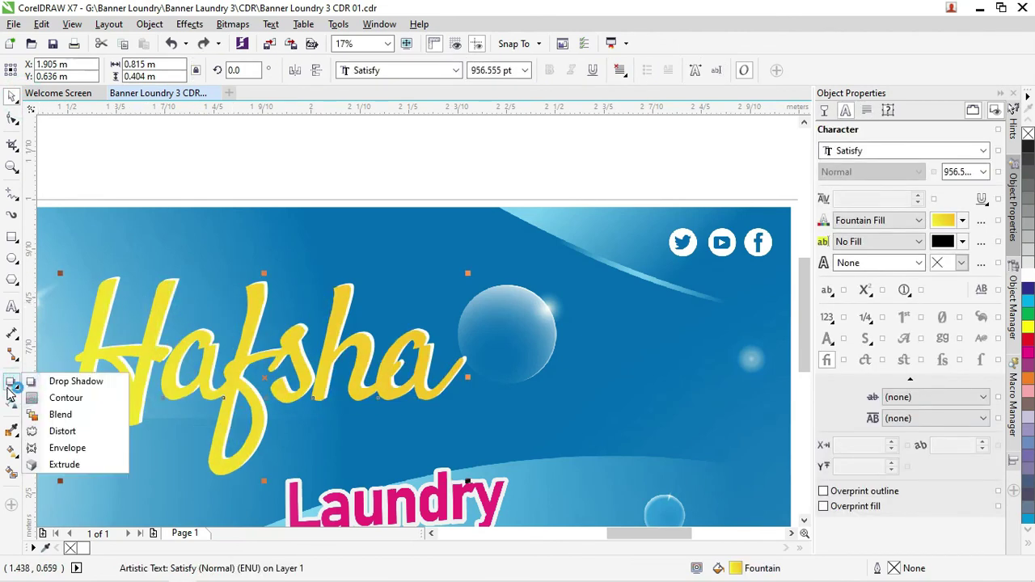
{"action": "left_click", "coordinate": [48, 398]}
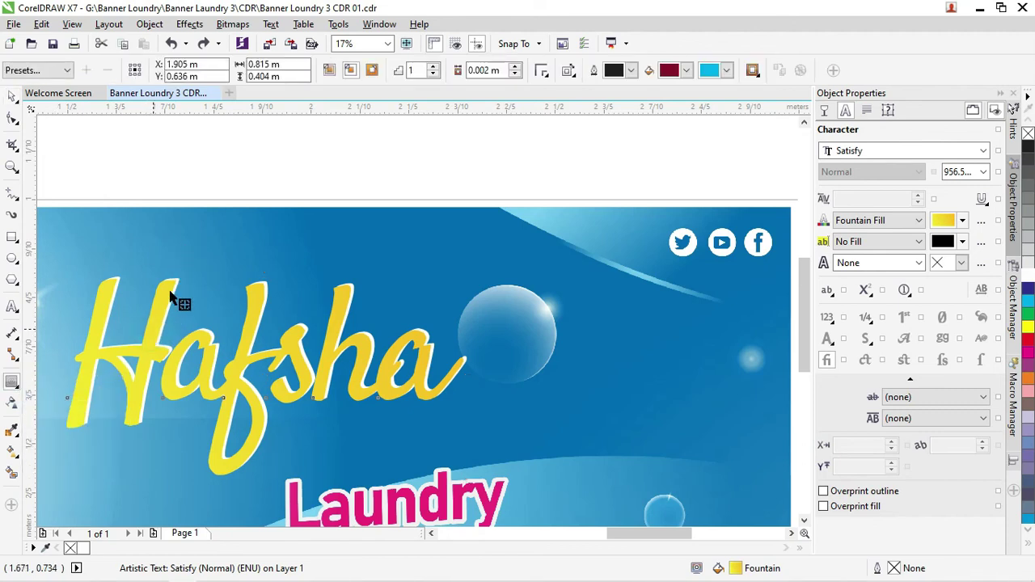
{"action": "mouse_move", "coordinate": [165, 295]}
{"action": "left_mouse_down"}
{"action": "mouse_move", "coordinate": [174, 246]}
{"action": "mouse_move", "coordinate": [178, 312]}
{"action": "mouse_move", "coordinate": [161, 309]}
{"action": "left_mouse_up"}
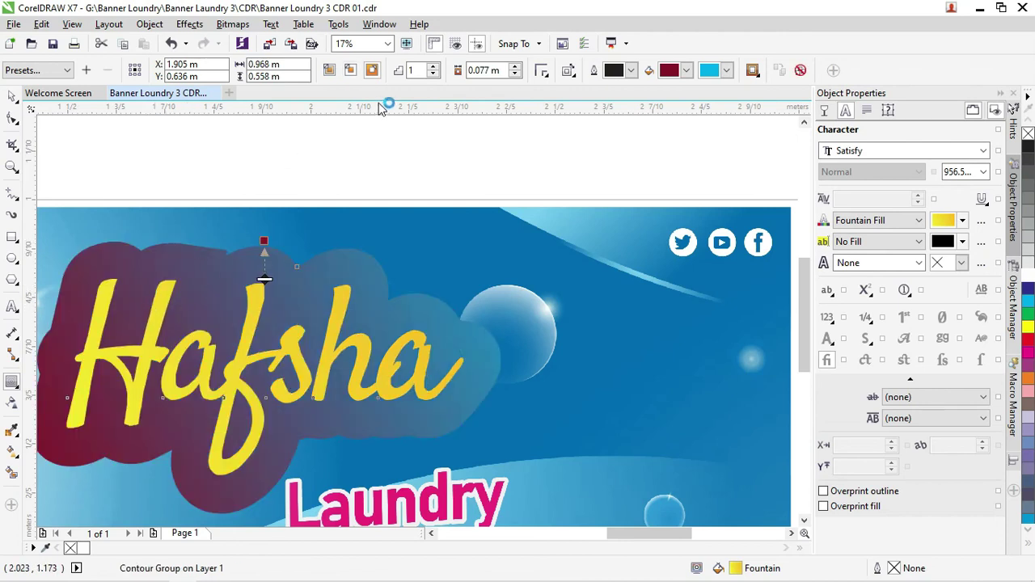
{"action": "left_click", "coordinate": [514, 74]}
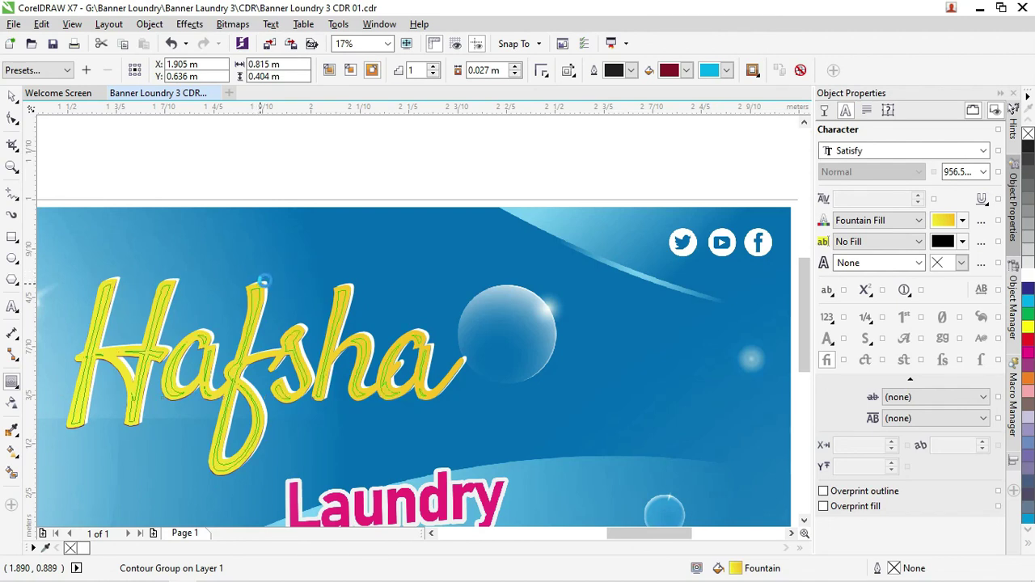
{"action": "left_click", "coordinate": [514, 68]}
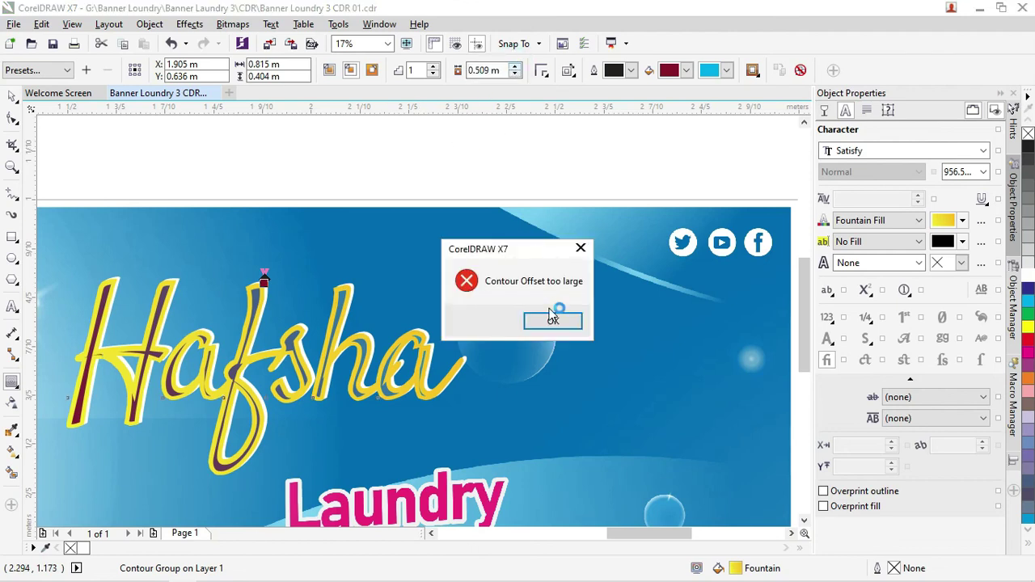
{"action": "left_click", "coordinate": [552, 319]}
{"action": "left_click", "coordinate": [553, 321]}
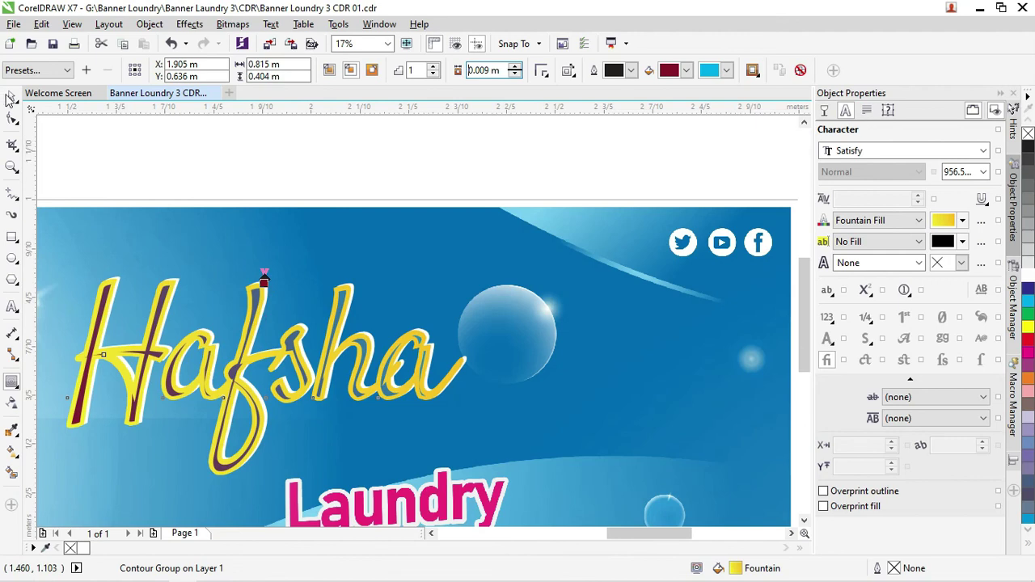
{"action": "left_click", "coordinate": [11, 96]}
{"action": "key", "text": "ctrl+z"}
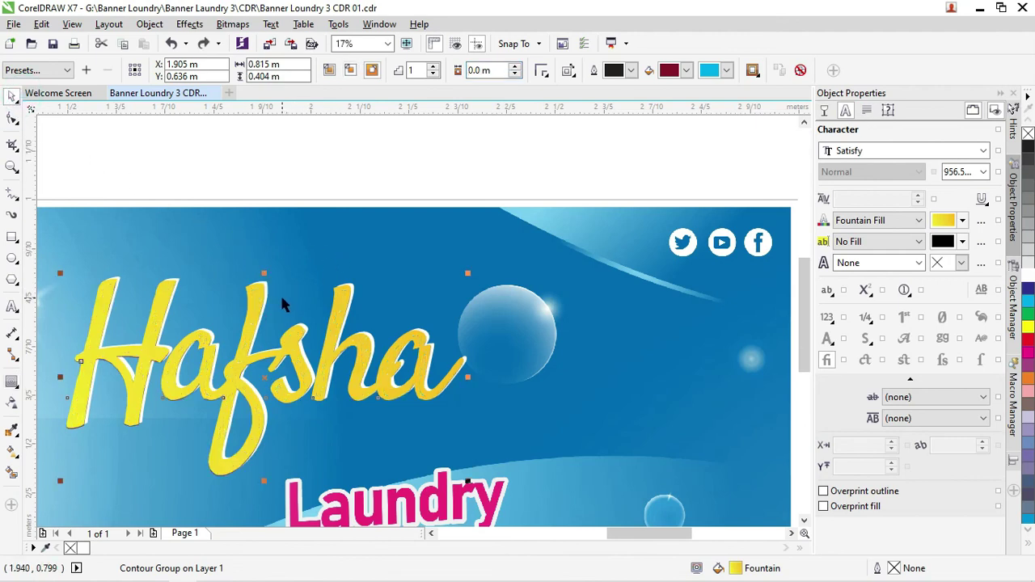
{"action": "key", "text": "ctrl+z"}
Step: Add a thin outside contour offset 0.015 m around Hafsha, then zoom out
{"action": "left_click", "coordinate": [13, 385]}
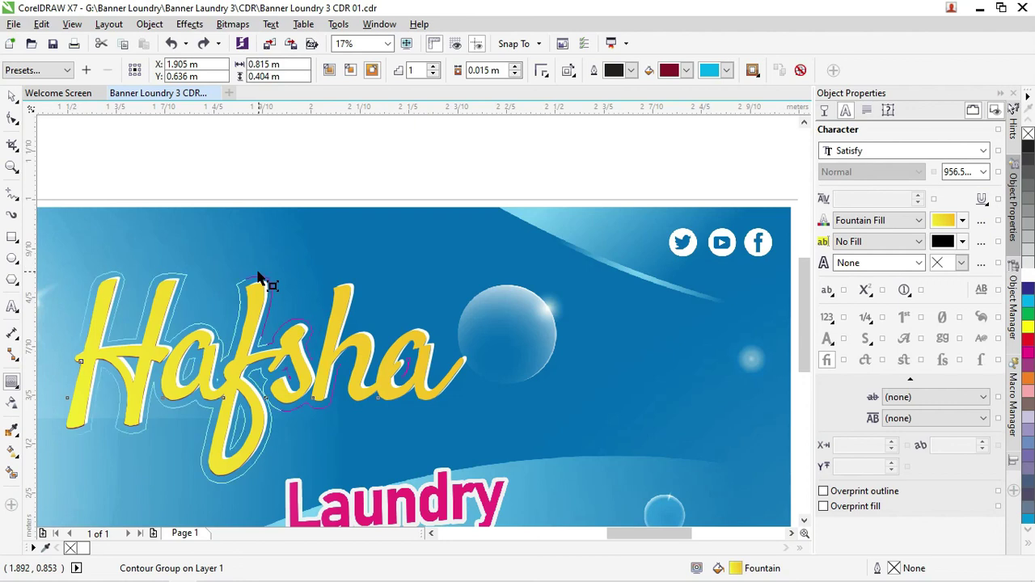
{"action": "left_click_drag", "start_coordinate": [258, 278], "coordinate": [254, 275]}
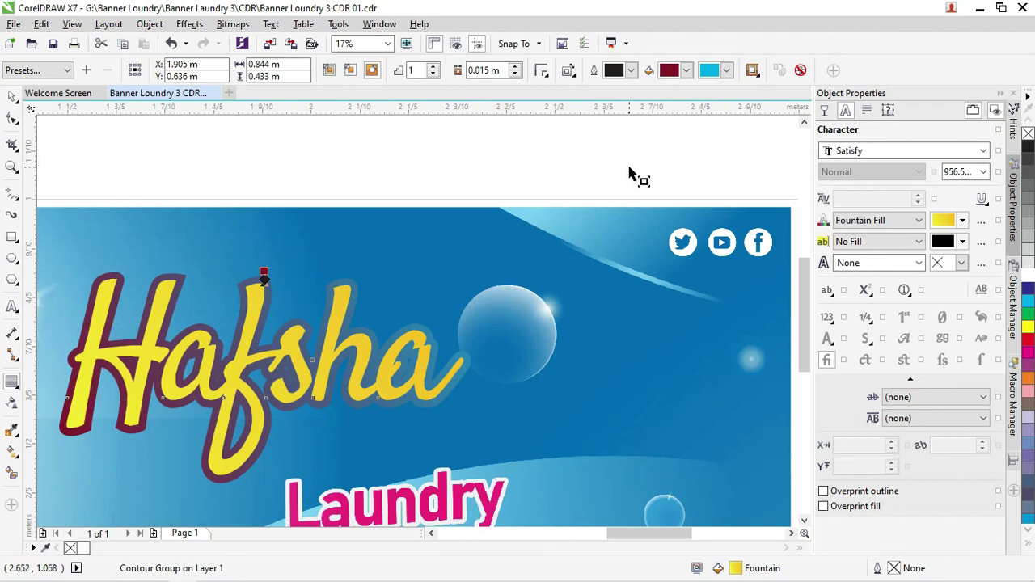
{"action": "scroll", "coordinate": [638, 141], "scroll_direction": "down", "scroll_amount": 2}
{"action": "scroll", "coordinate": [645, 136], "scroll_direction": "down", "scroll_amount": 1}
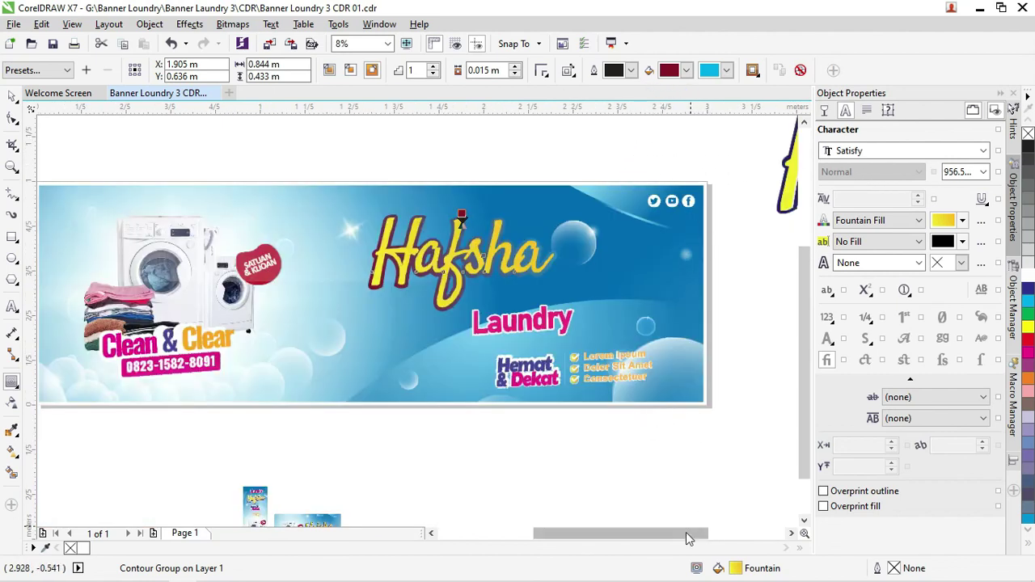
Step: Eyedropper-sample navy #262261 as the contour's outline, fill and contour colours
{"action": "left_click_drag", "start_coordinate": [689, 533], "coordinate": [768, 533]}
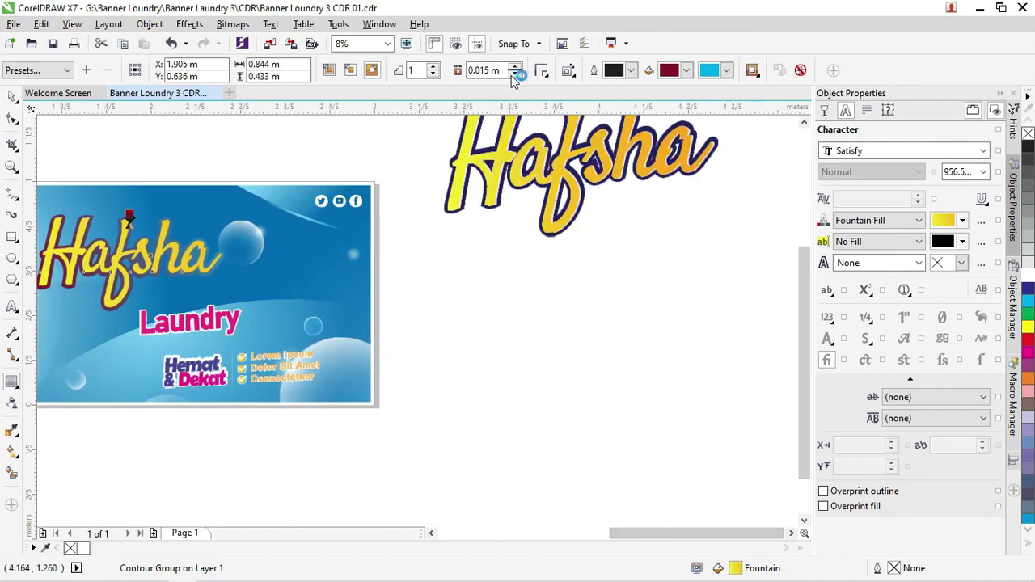
{"action": "left_click", "coordinate": [659, 71]}
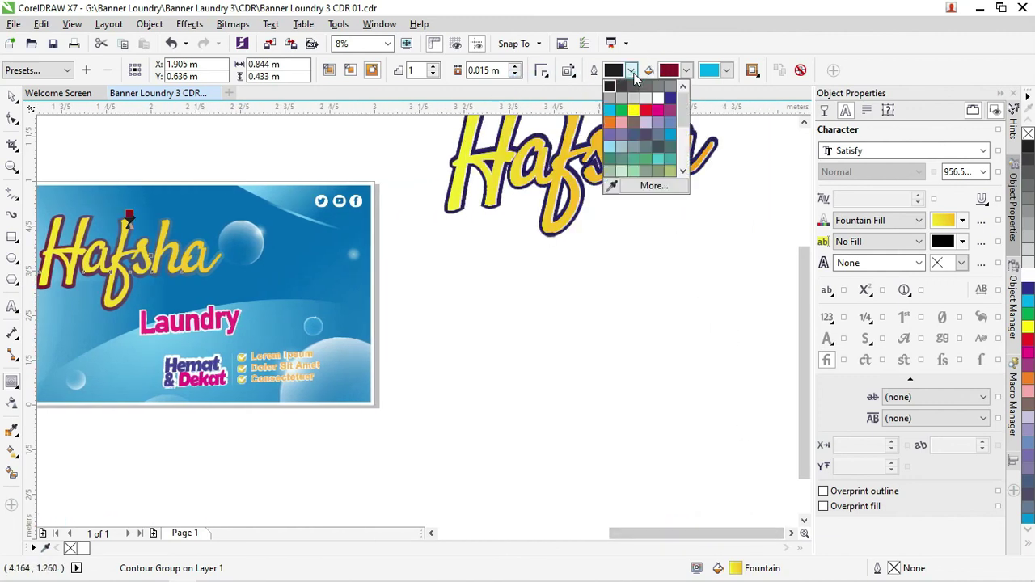
{"action": "left_click", "coordinate": [608, 186]}
{"action": "left_click", "coordinate": [594, 198]}
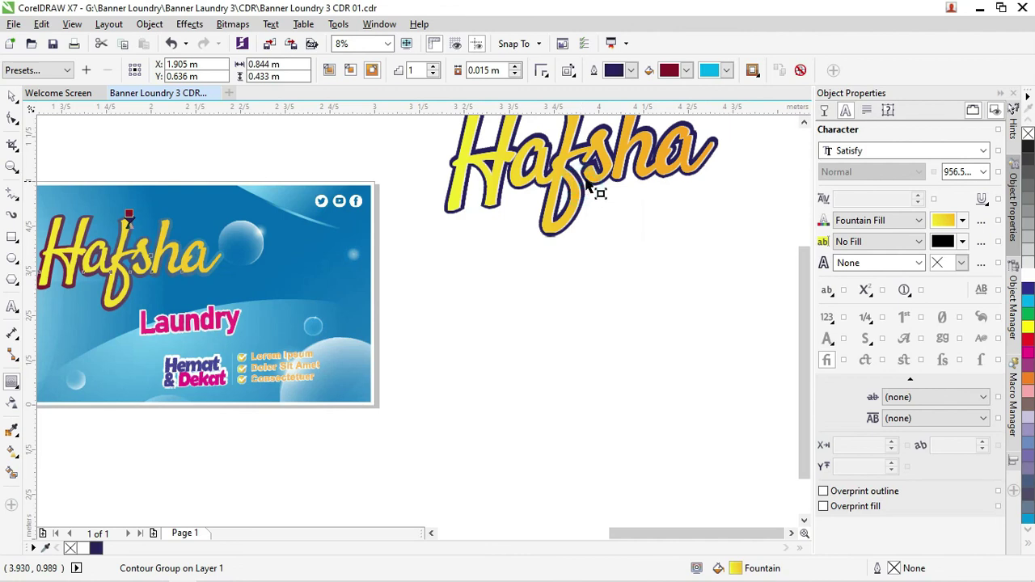
{"action": "left_click", "coordinate": [685, 71]}
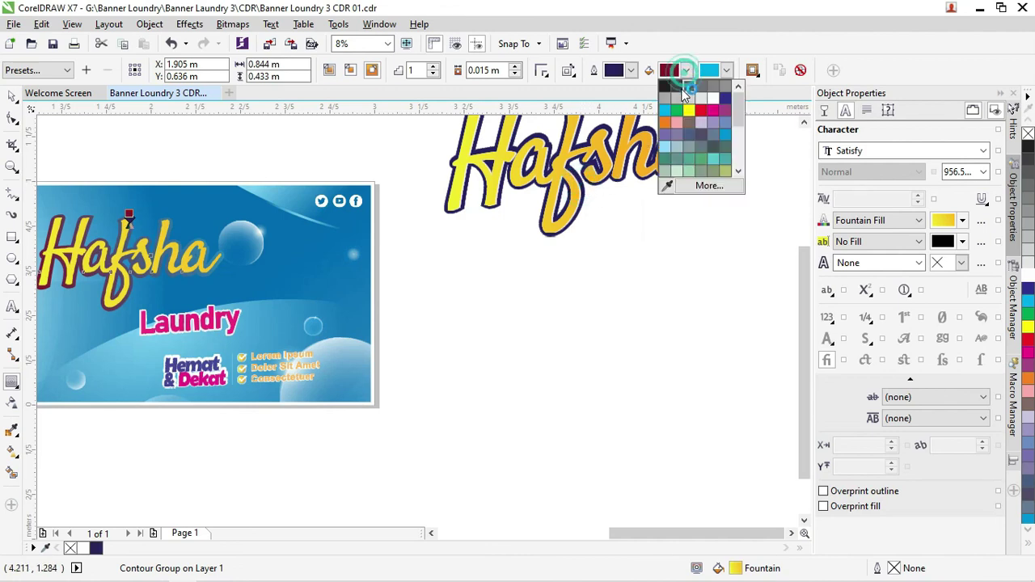
{"action": "left_click", "coordinate": [666, 186]}
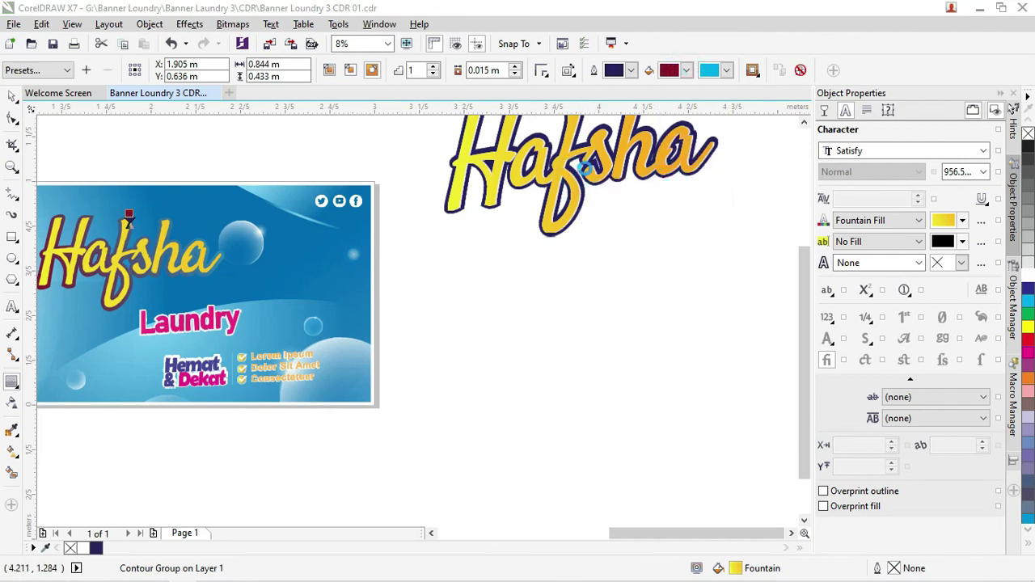
{"action": "left_click", "coordinate": [726, 70]}
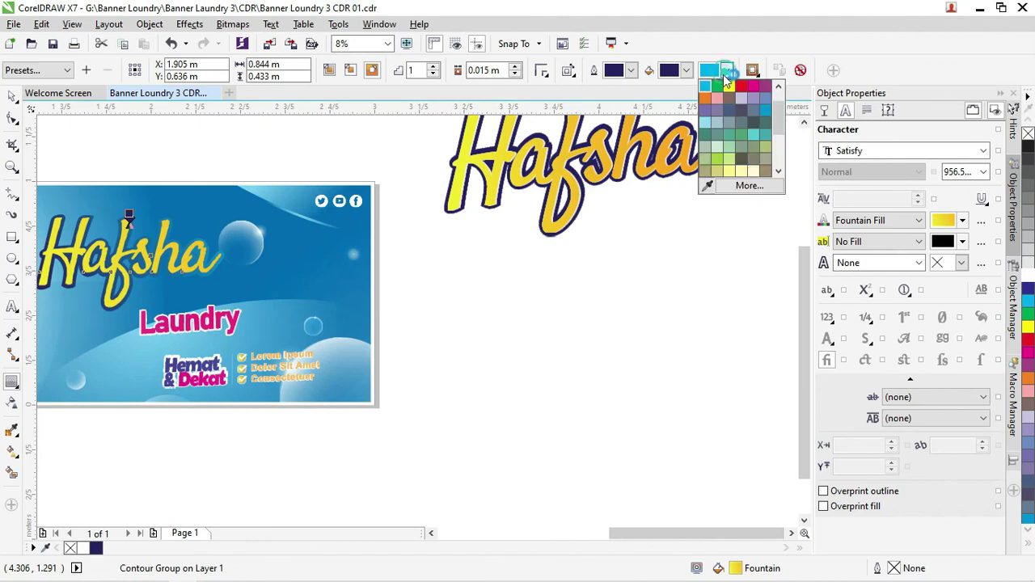
{"action": "left_click", "coordinate": [708, 185]}
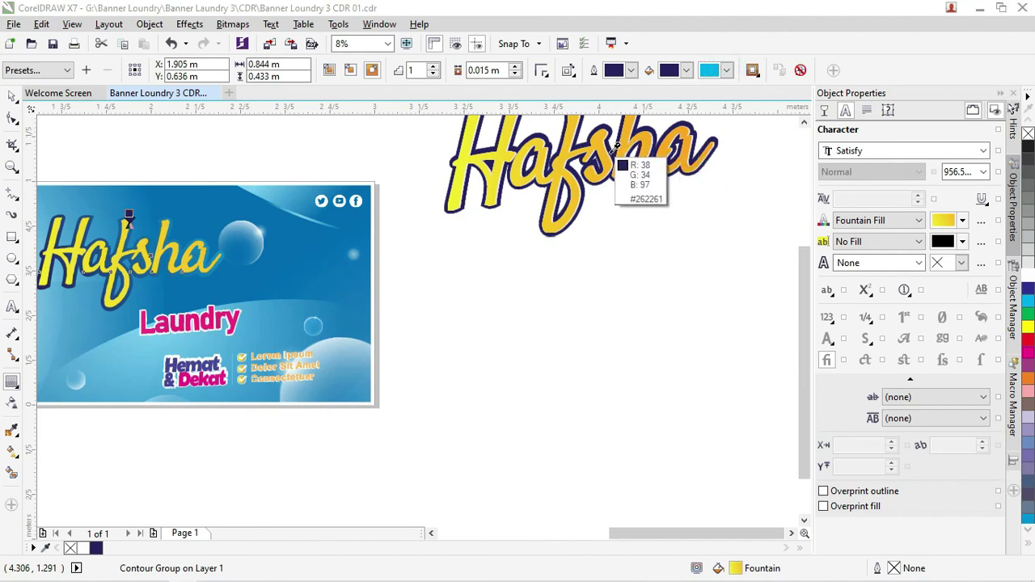
{"action": "left_click", "coordinate": [610, 157]}
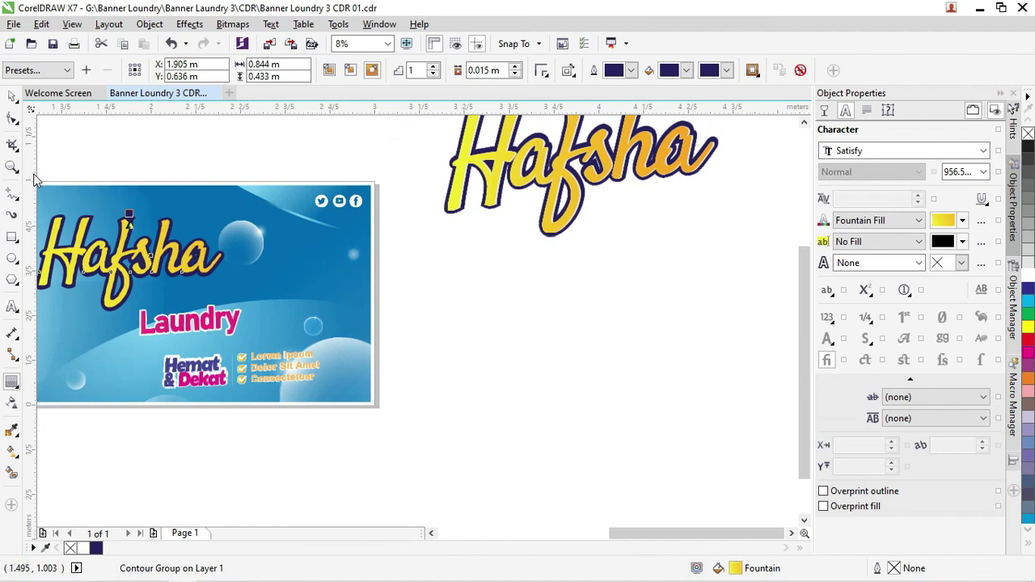
{"action": "left_click", "coordinate": [16, 101]}
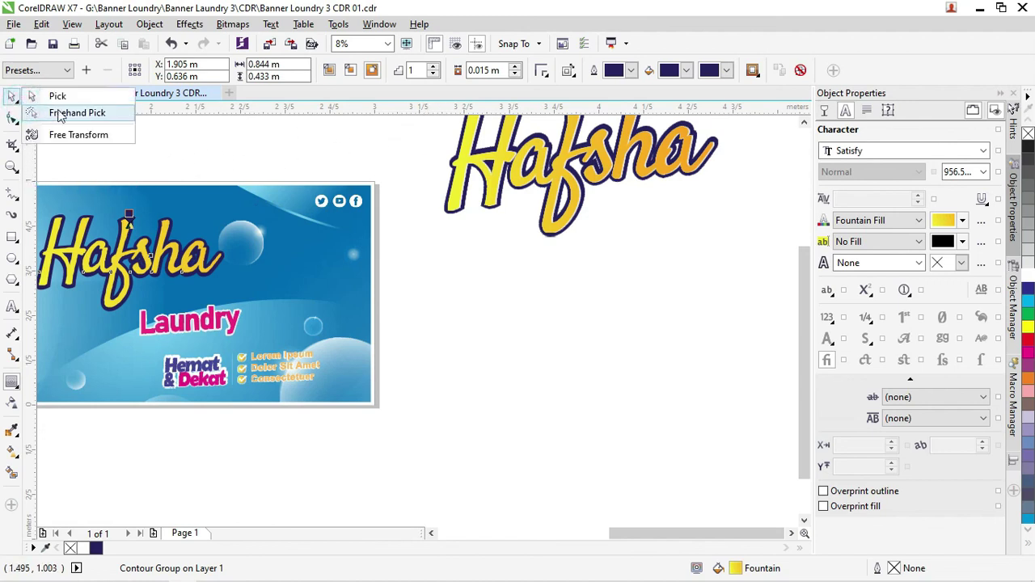
{"action": "left_click", "coordinate": [55, 97]}
Step: Zoom in on the Hafsha title and select its contour group, undoing an accidental move
{"action": "left_click", "coordinate": [245, 249]}
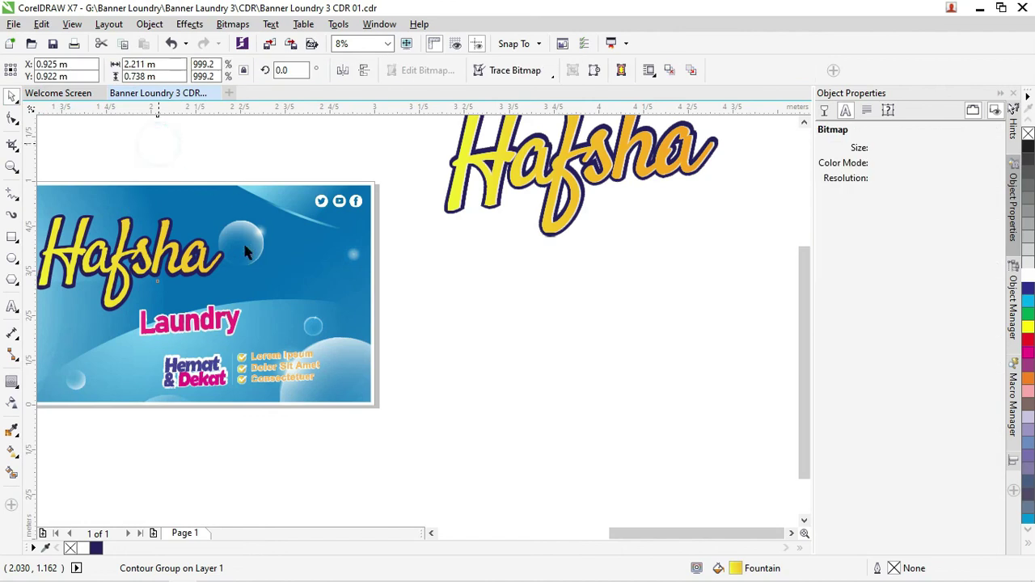
{"action": "key", "text": "z"}
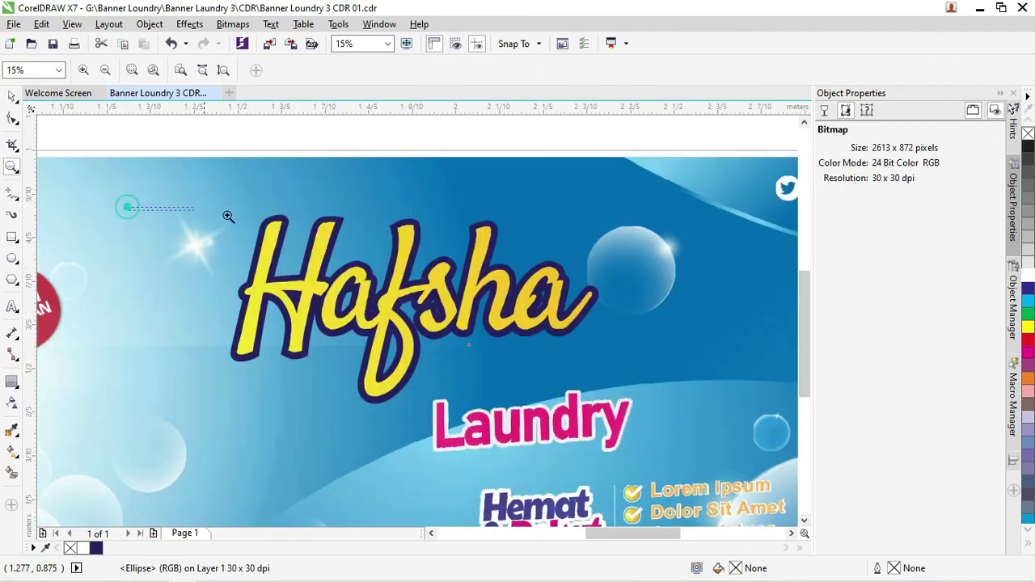
{"action": "left_click_drag", "start_coordinate": [127, 206], "coordinate": [691, 367]}
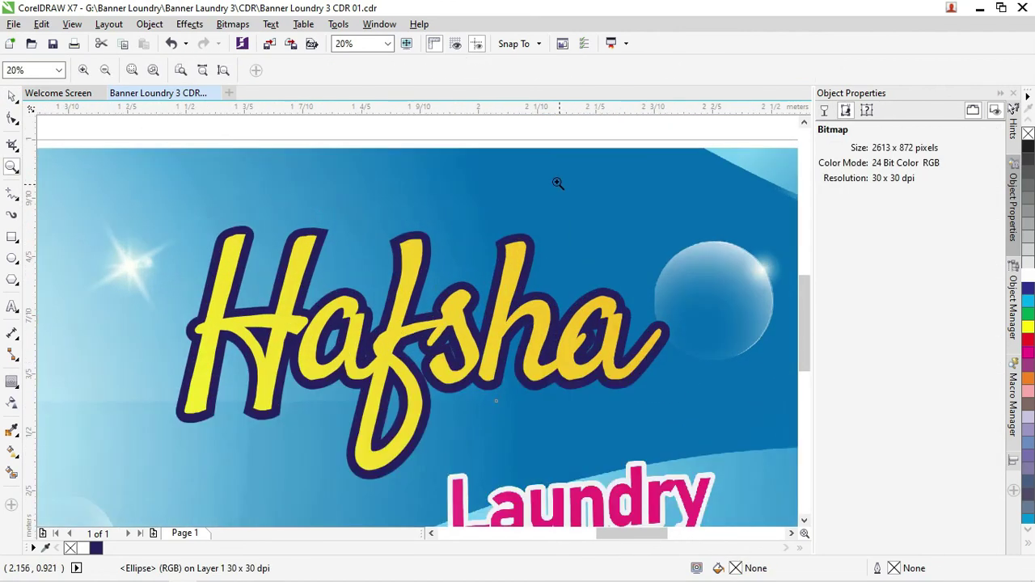
{"action": "left_click", "coordinate": [12, 97]}
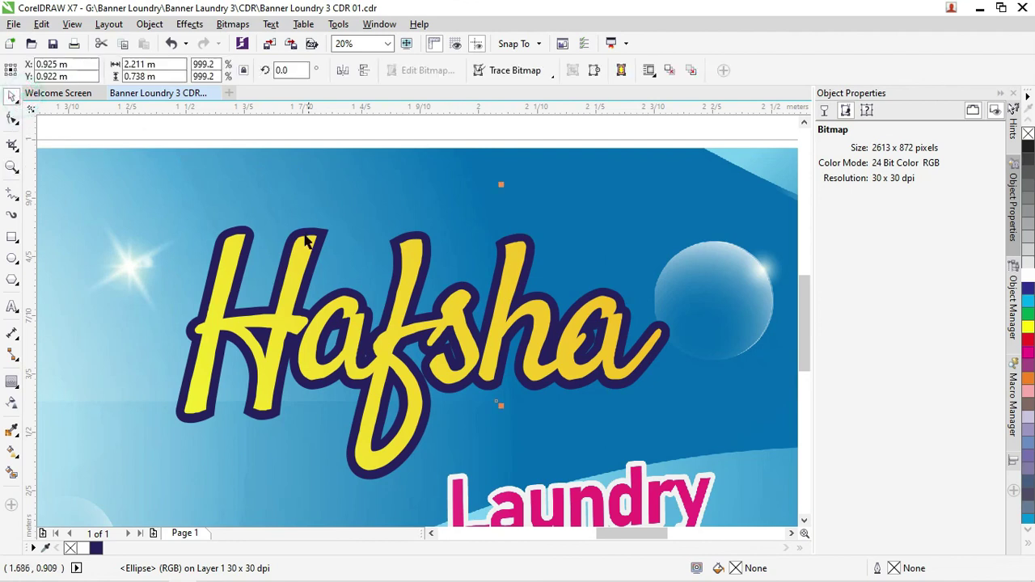
{"action": "left_click", "coordinate": [234, 263]}
{"action": "left_click_drag", "start_coordinate": [229, 265], "coordinate": [209, 283]}
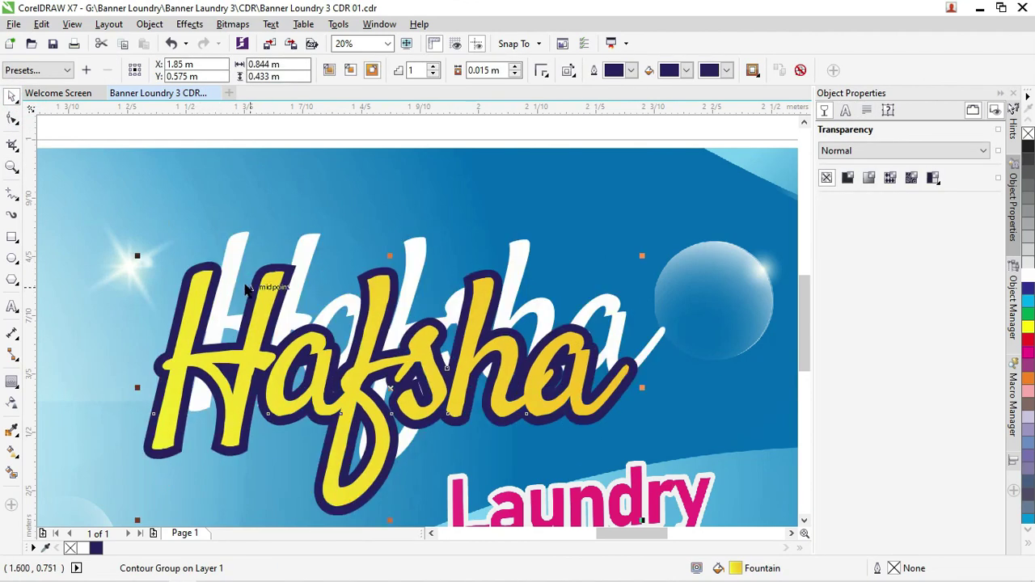
{"action": "key", "text": "ctrl+z"}
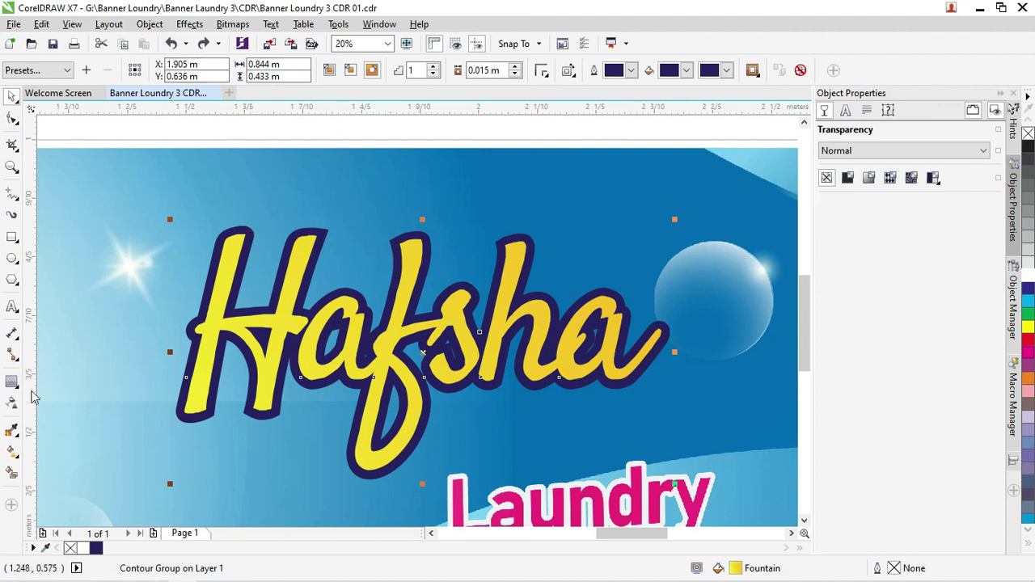
{"action": "left_click", "coordinate": [12, 385]}
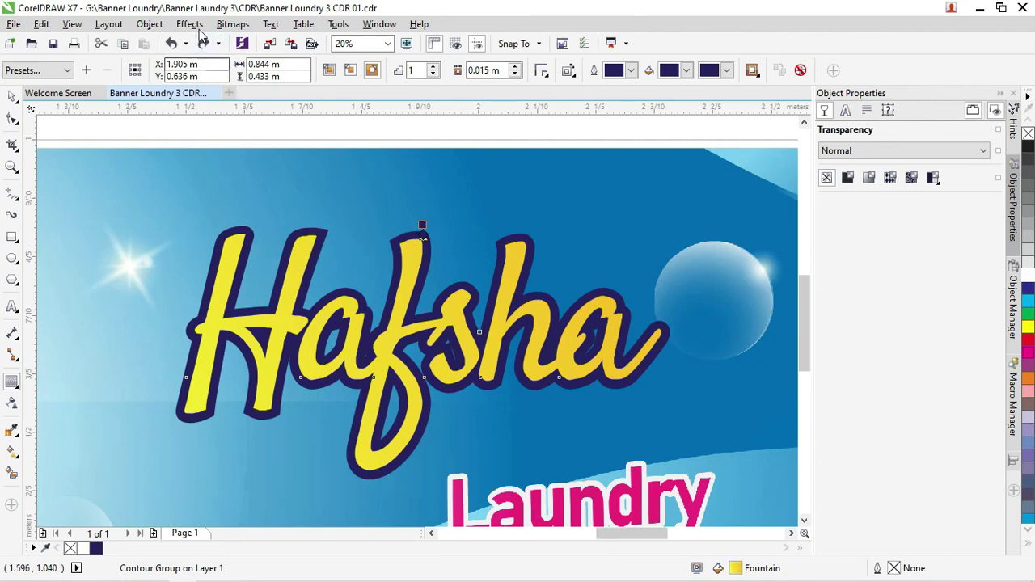
Step: Break the Hafsha contour group apart into separate text and outline objects
{"action": "left_click", "coordinate": [150, 23]}
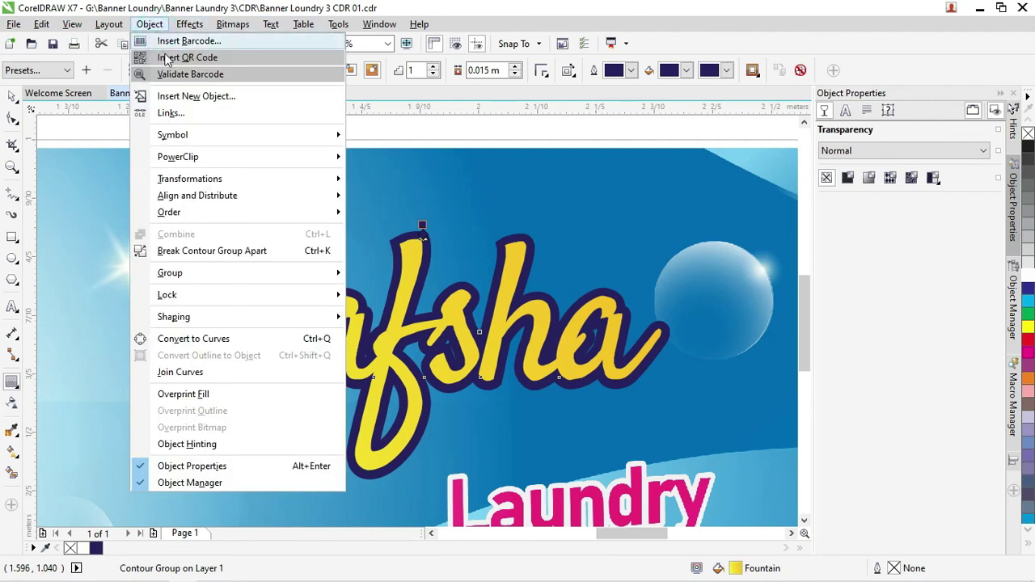
{"action": "left_click", "coordinate": [283, 251]}
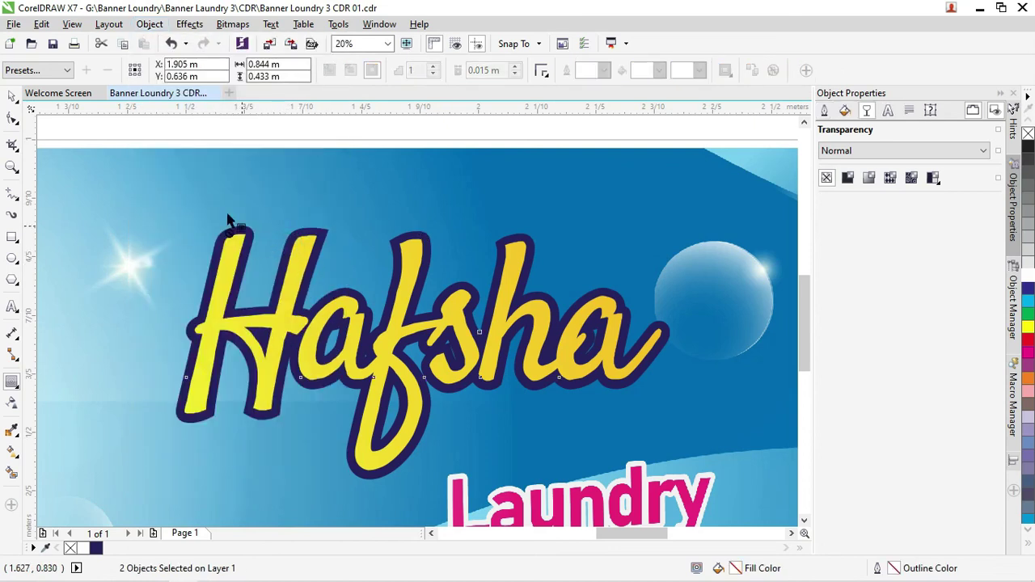
{"action": "left_click", "coordinate": [12, 96]}
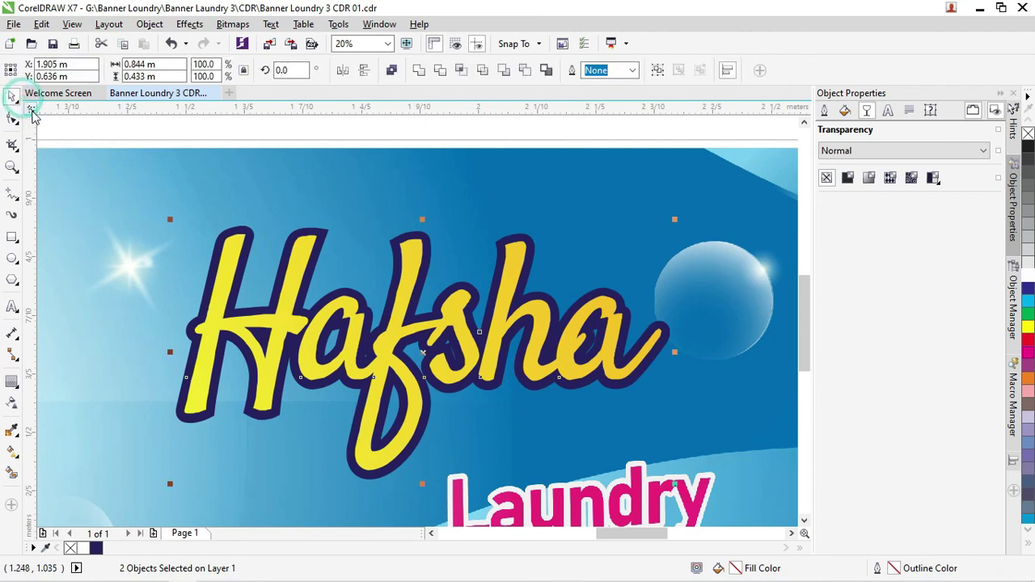
{"action": "left_click", "coordinate": [241, 165]}
{"action": "left_click", "coordinate": [287, 265]}
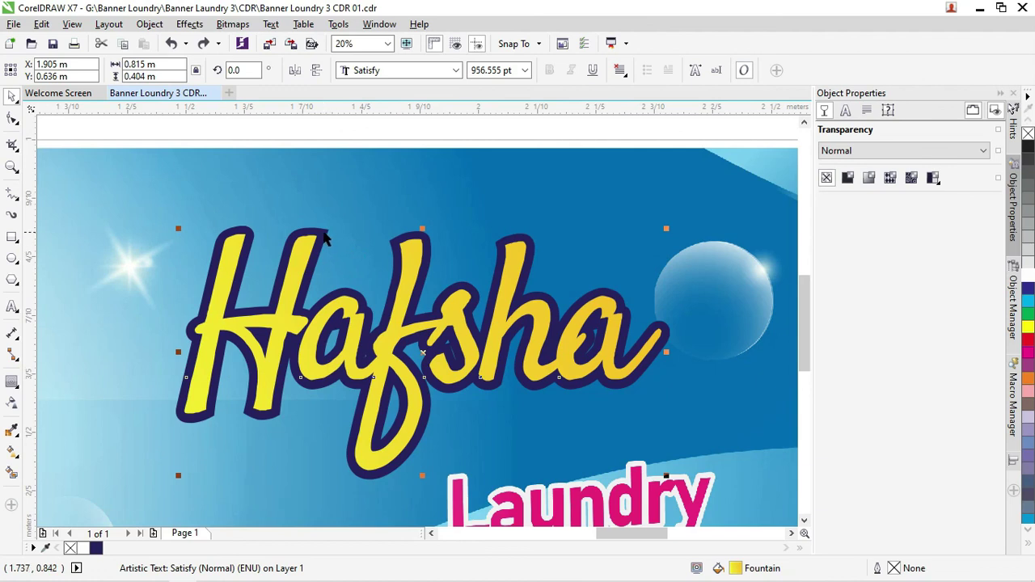
Step: Select the navy outline curve behind Hafsha and shift it slightly upward
{"action": "left_click", "coordinate": [325, 236], "text": "shift"}
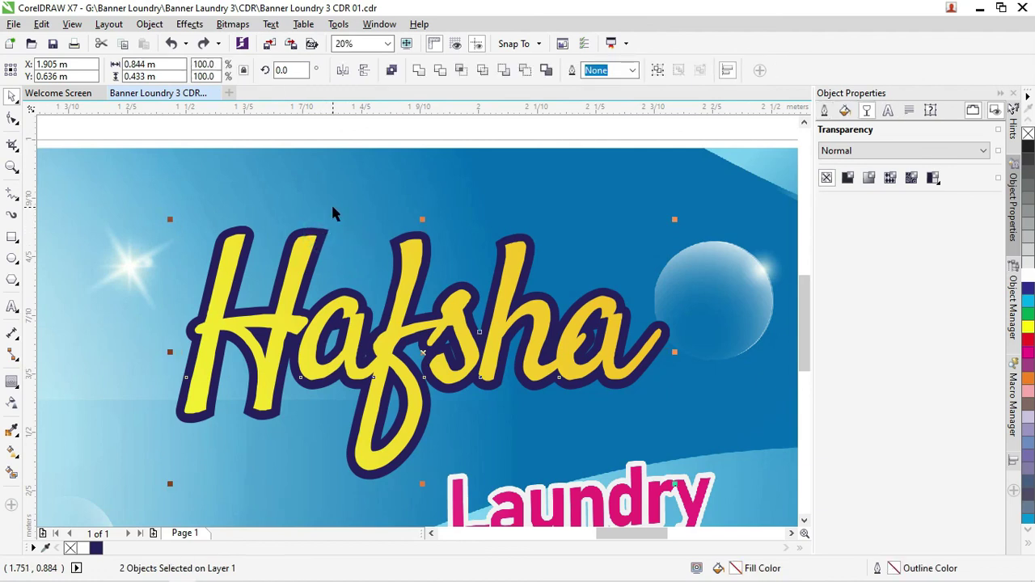
{"action": "left_click", "coordinate": [359, 202]}
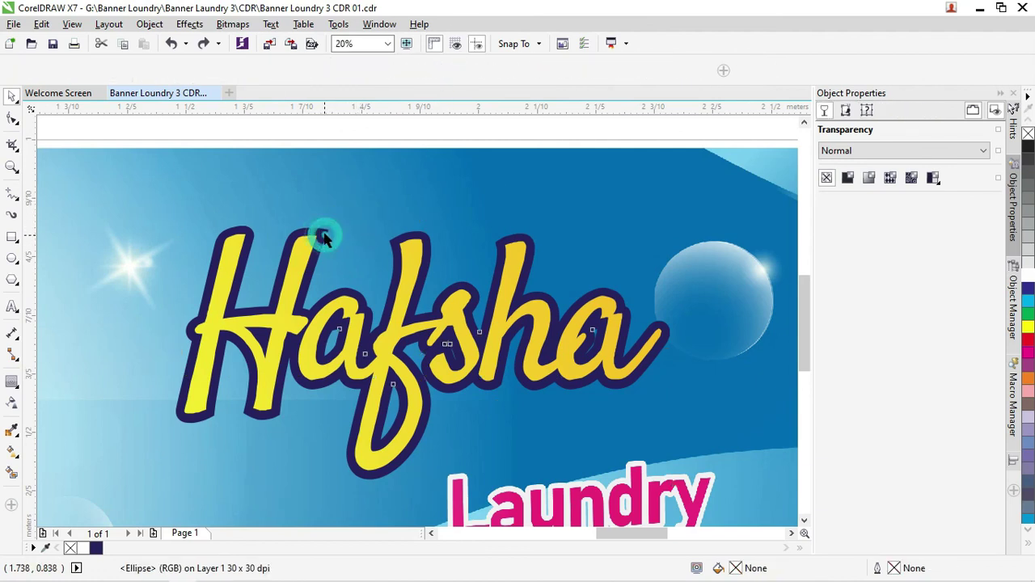
{"action": "left_click", "coordinate": [325, 236]}
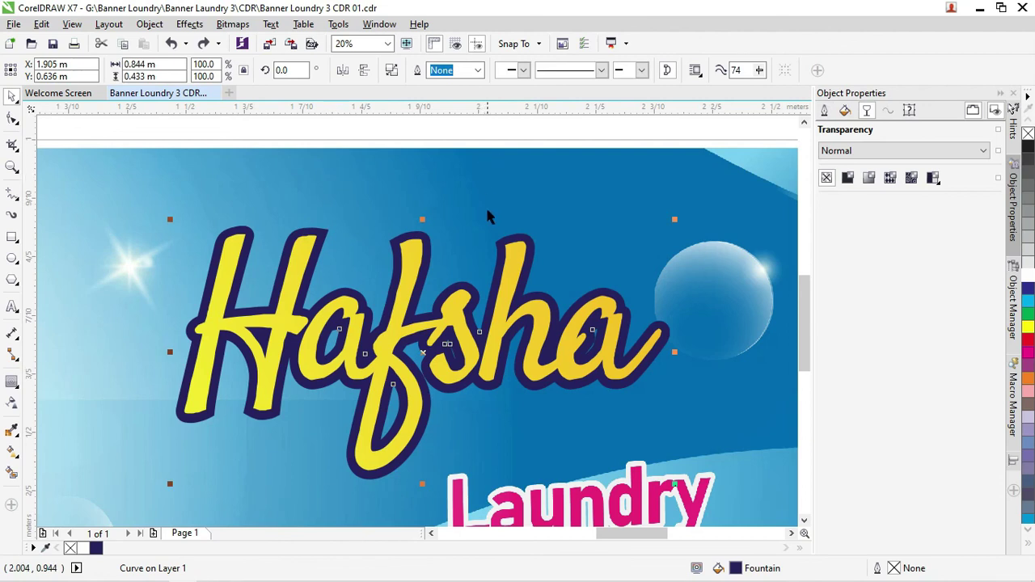
{"action": "mouse_move", "coordinate": [328, 236]}
{"action": "left_mouse_down"}
{"action": "mouse_move", "coordinate": [339, 229]}
{"action": "mouse_move", "coordinate": [333, 201]}
{"action": "left_mouse_up"}
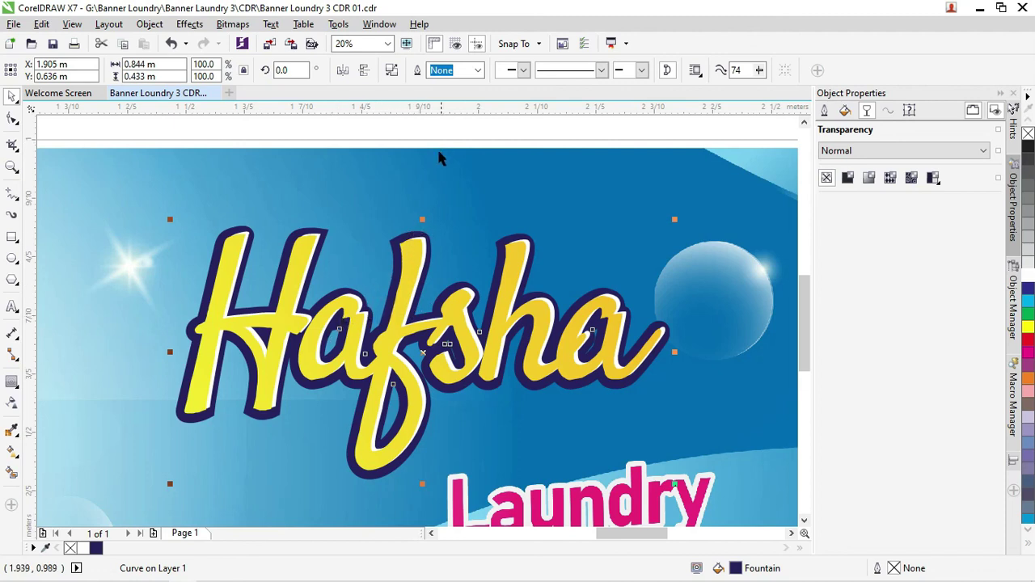
{"action": "key", "text": "z"}
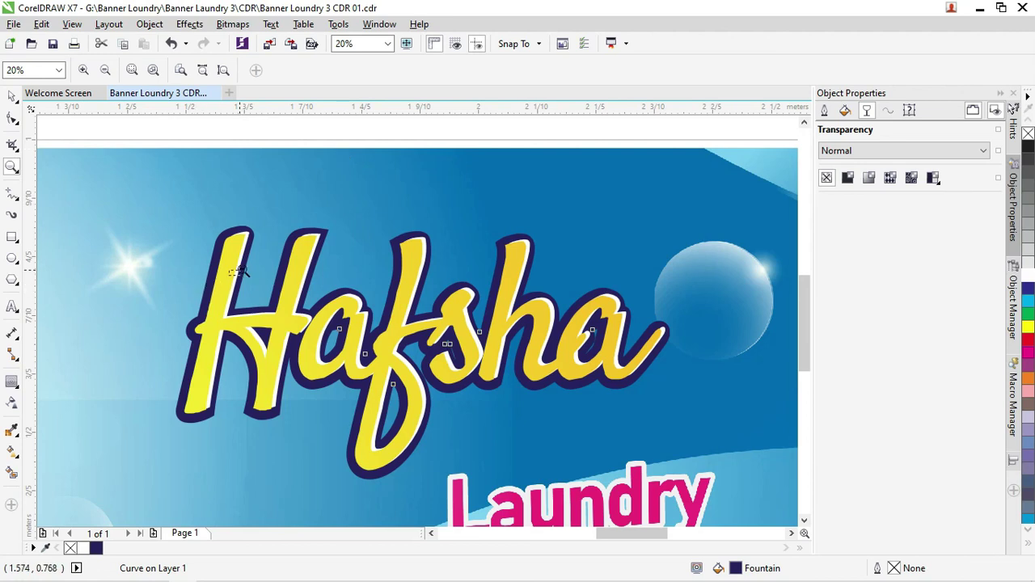
Step: Zoom out to frame the full banner with the washing-machine photo and Clean & Clear
{"action": "scroll", "coordinate": [231, 272], "scroll_direction": "down", "scroll_amount": 2}
{"action": "key", "text": "F3"}
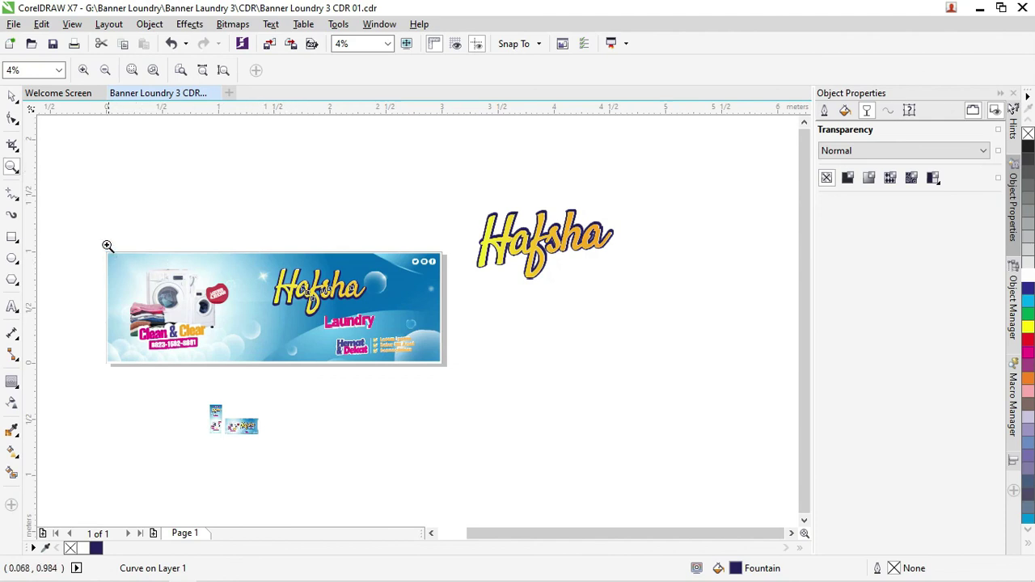
{"action": "left_click_drag", "start_coordinate": [83, 232], "coordinate": [478, 358]}
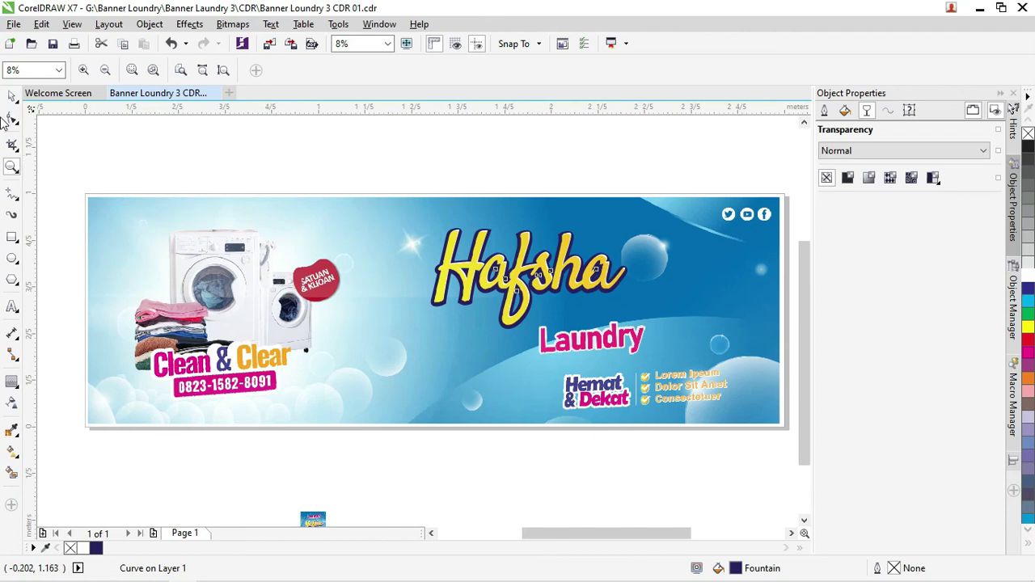
{"action": "left_click", "coordinate": [12, 96]}
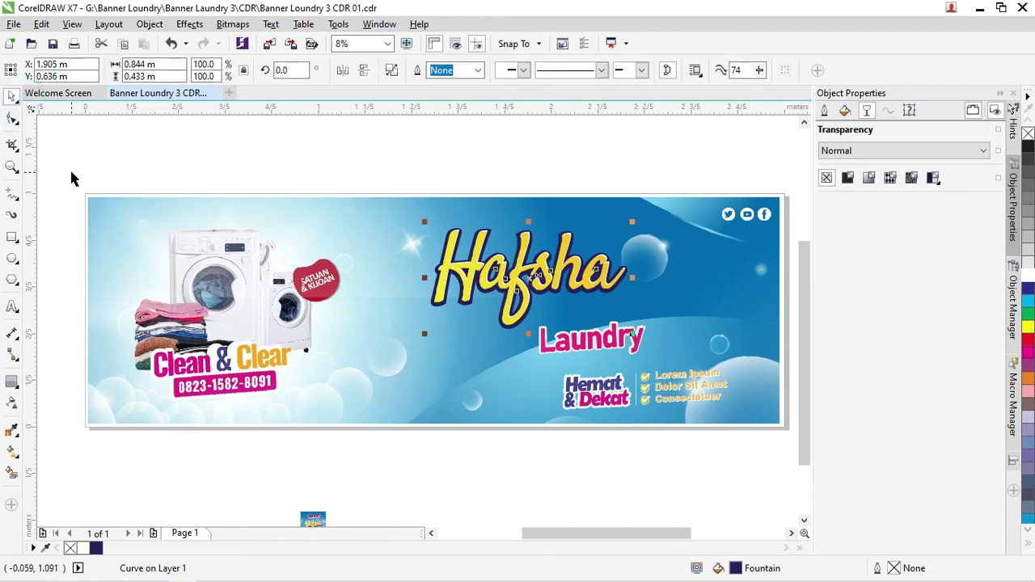